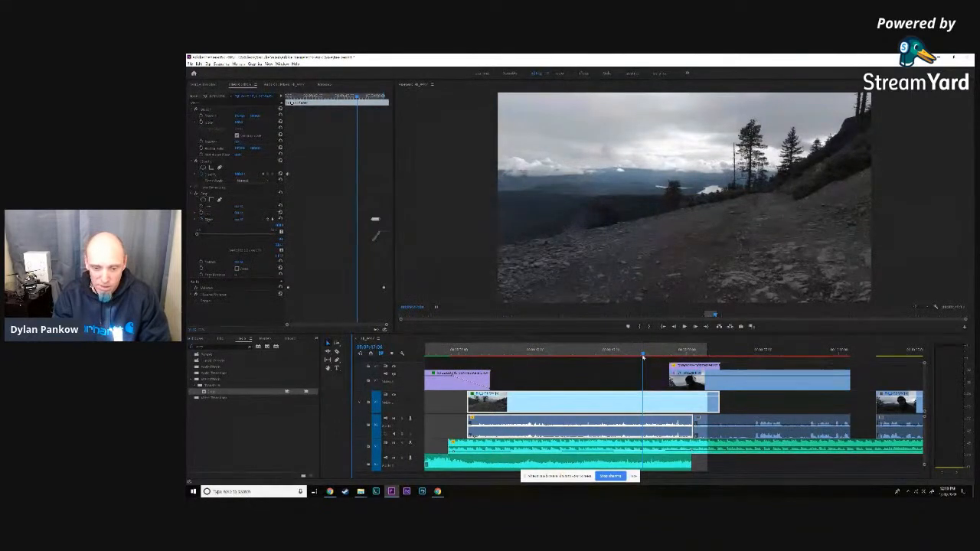
- Hide the screen-sharing notice and play the sequence from the start of the snowy mountain clip into the forest road clip
left_click(635, 478)
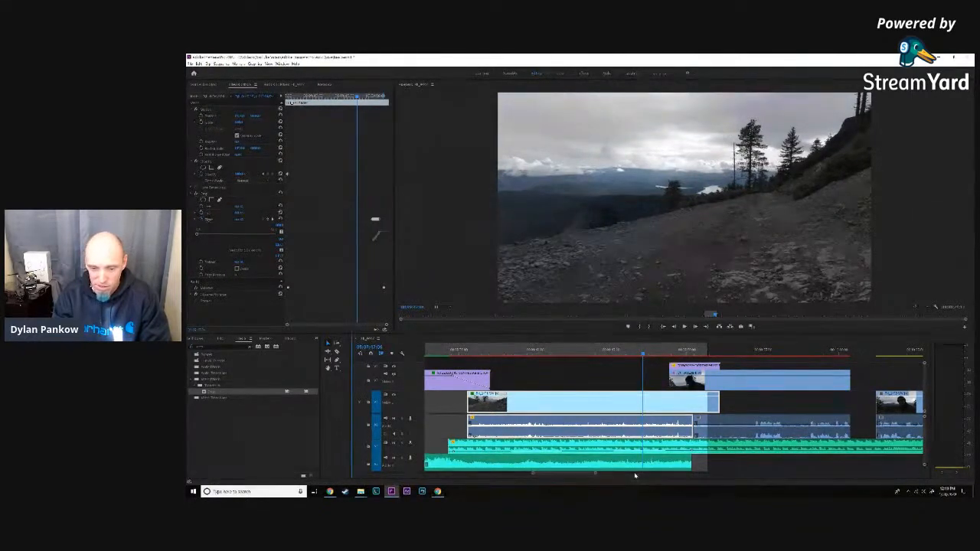
left_click_drag(644, 351, 507, 351)
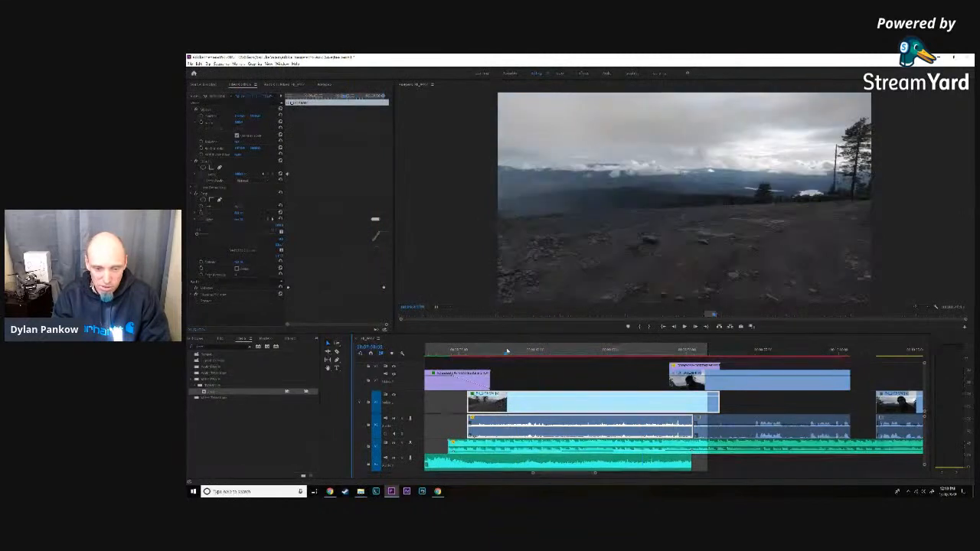
left_click_drag(533, 474, 526, 474)
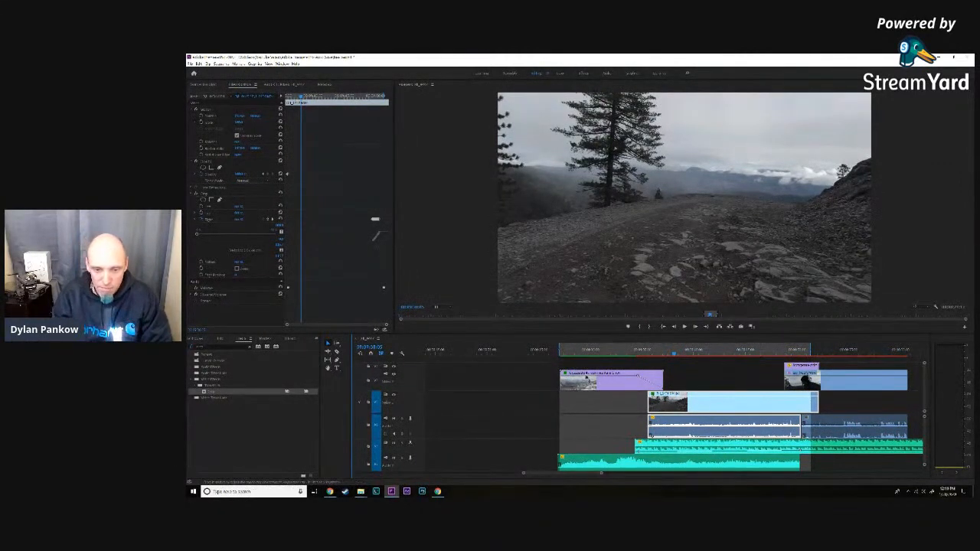
left_click(562, 354)
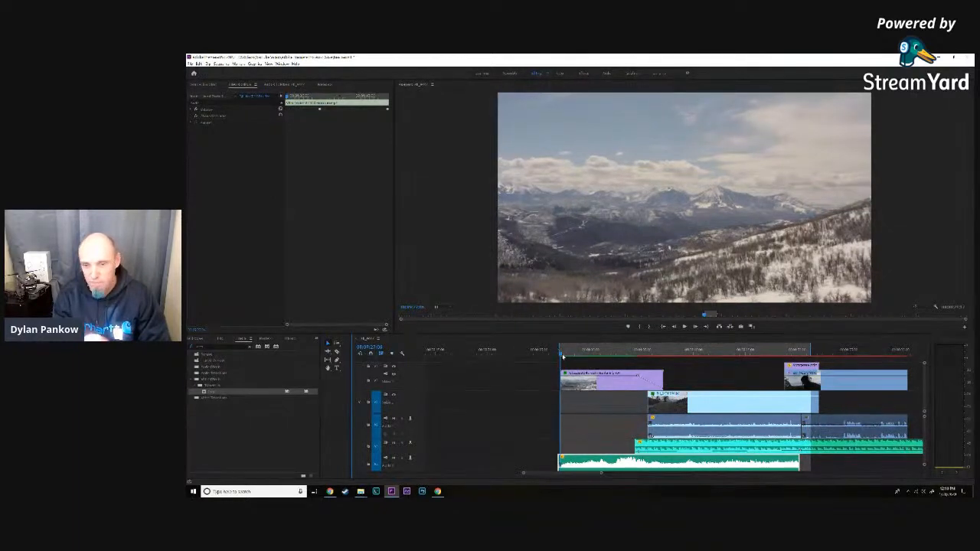
key("space")
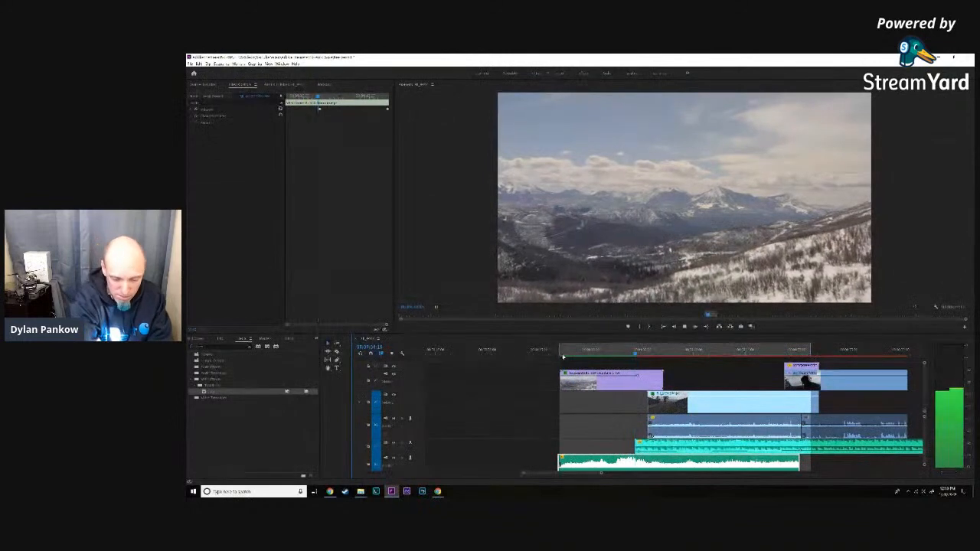
key("space")
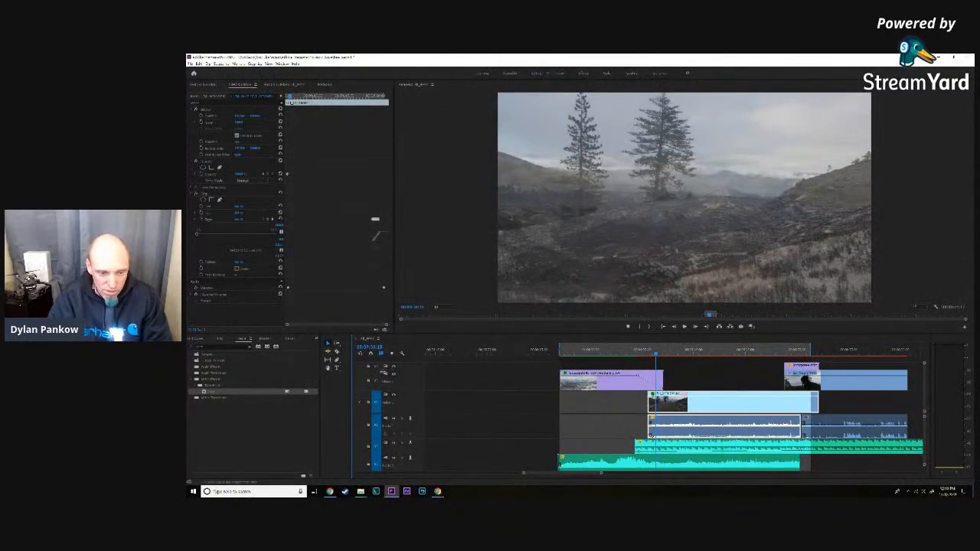
- Temporarily turn off the snowy mountain clip's video track output and play the section from its start
left_click(394, 375)
left_click(393, 375)
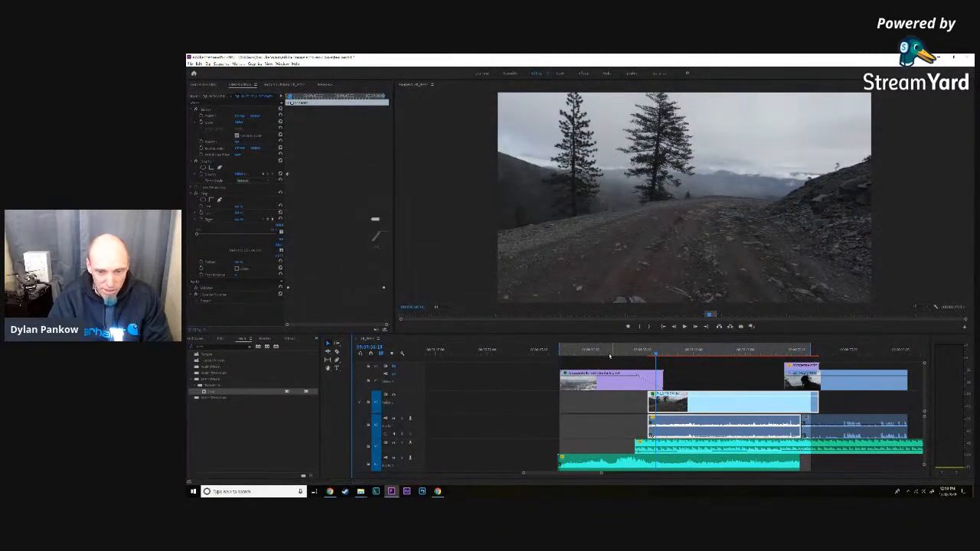
left_click(559, 353)
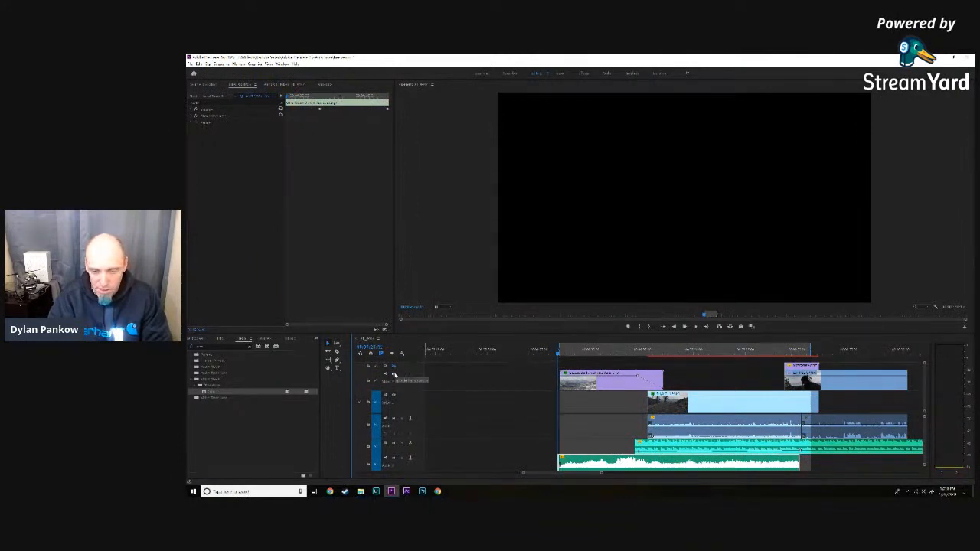
key("space")
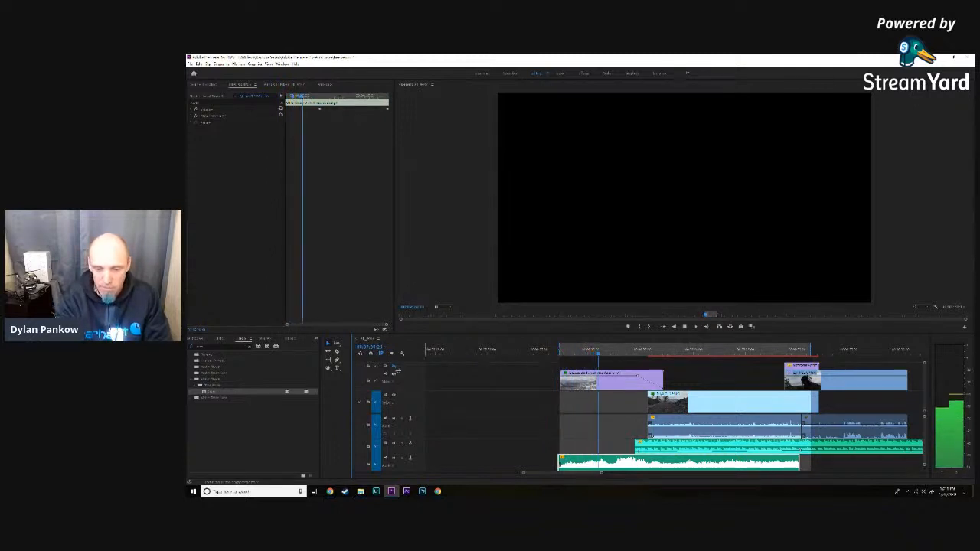
key("space")
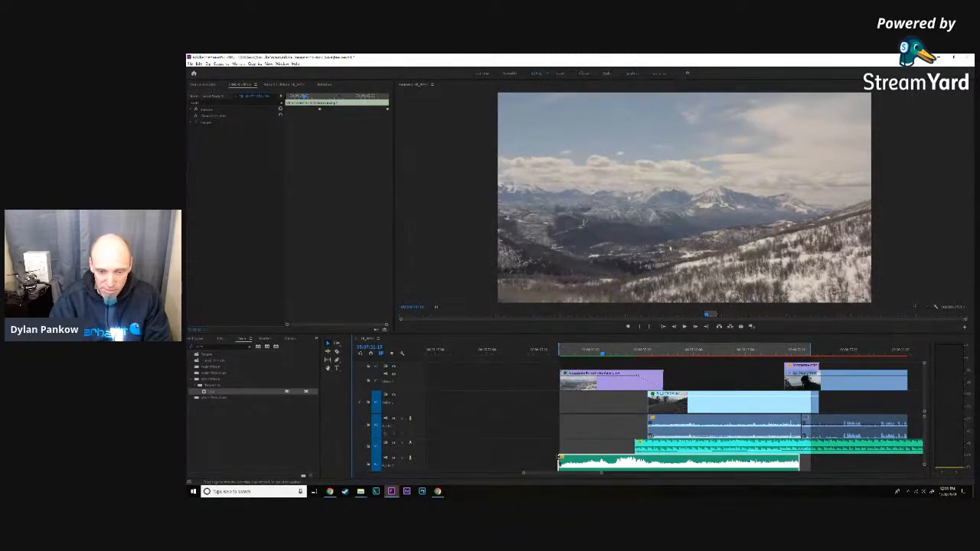
- Trim the start of the lowest audio clip to align with the snowy mountain clip and play the section through the Christmas tree transition
left_click_drag(560, 461, 562, 461)
left_click_drag(603, 353, 560, 352)
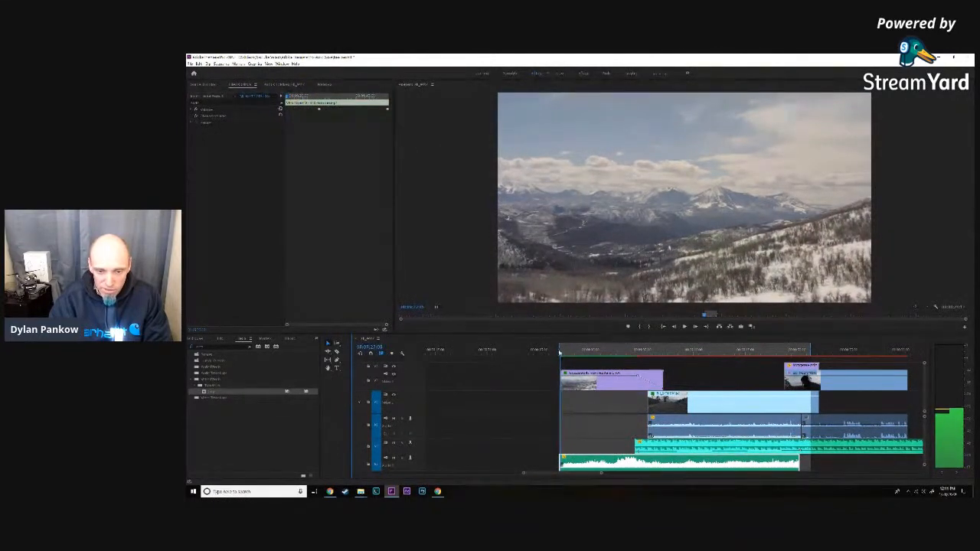
key("space")
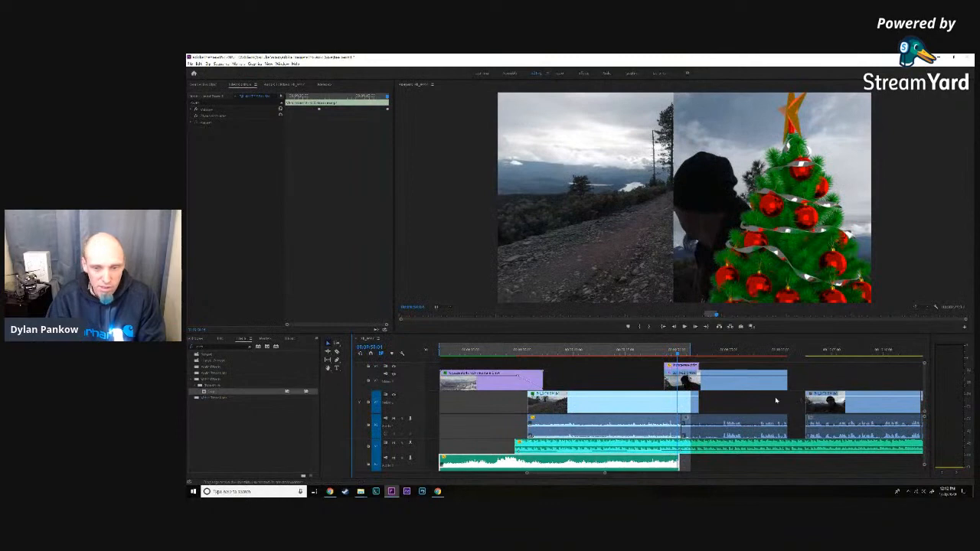
- Try shifting all of the road clip's Crop Right keyframes slightly in time to match the Christmas tree's movement
left_click(628, 403)
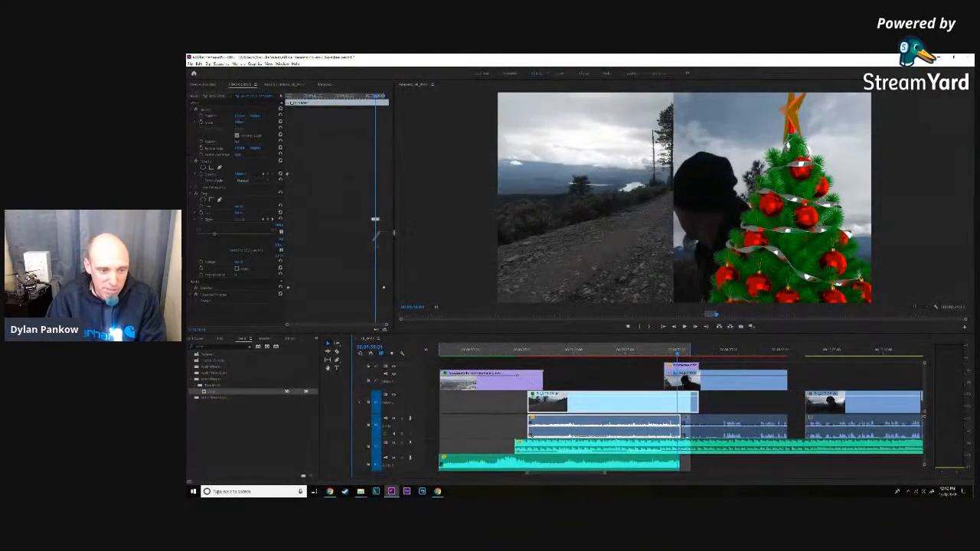
left_click_drag(287, 327, 323, 328)
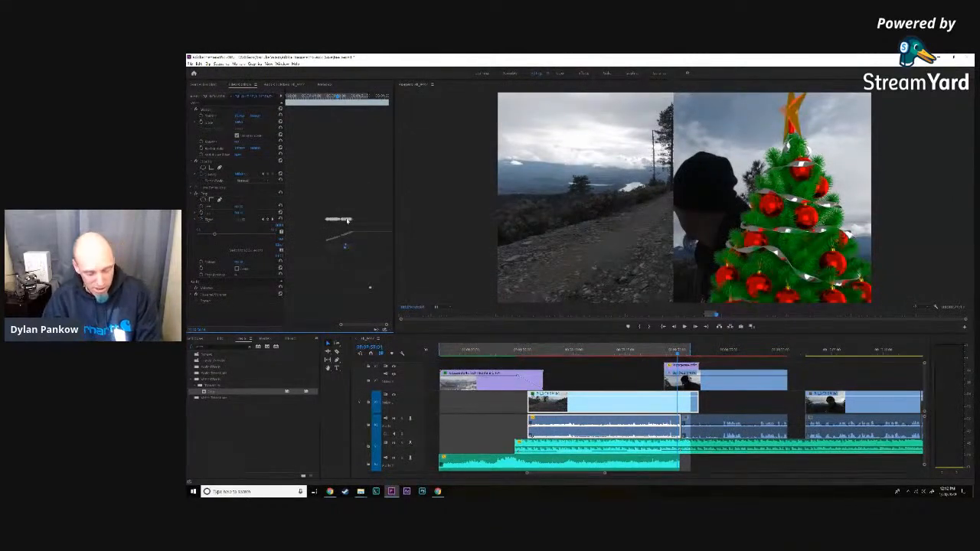
left_click_drag(368, 206, 345, 221)
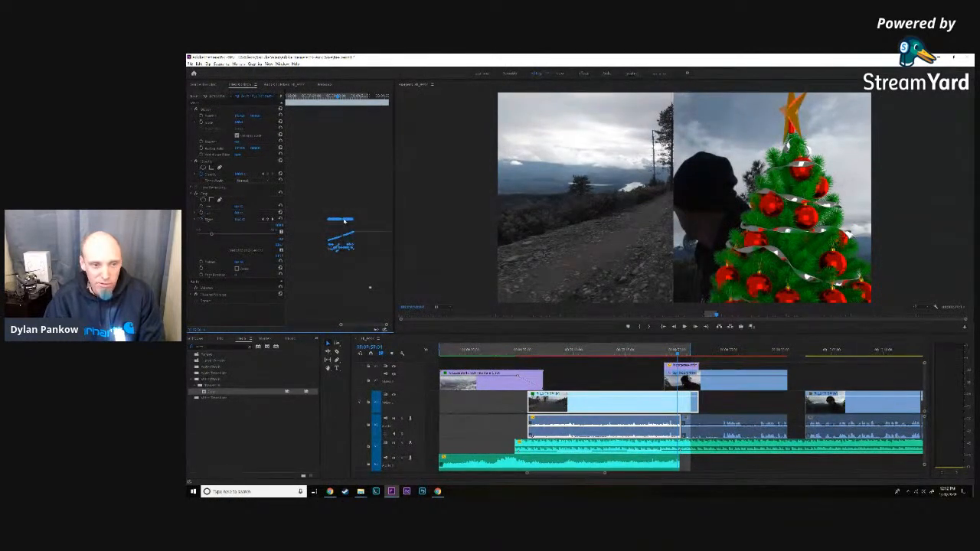
left_click_drag(345, 220, 347, 220)
left_click_drag(345, 221, 349, 221)
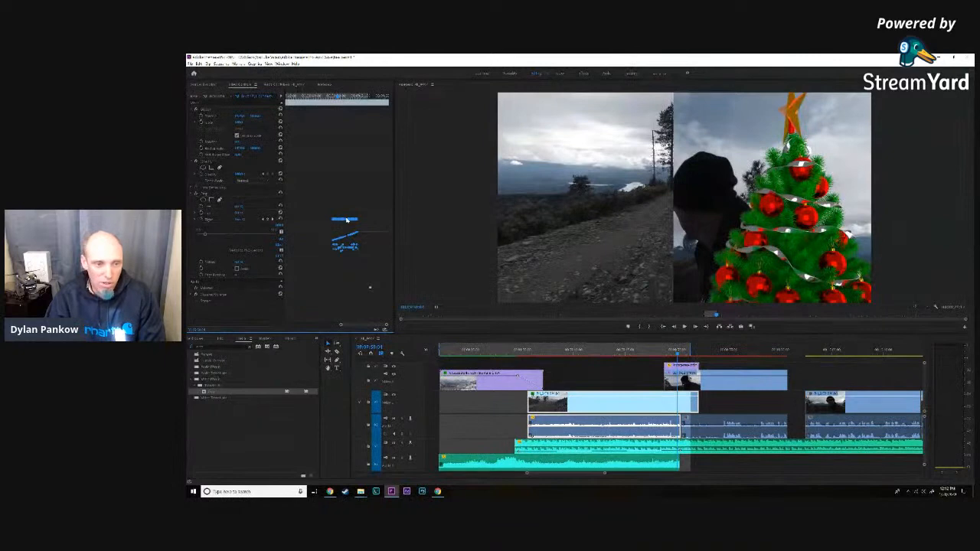
left_click_drag(347, 220, 347, 220)
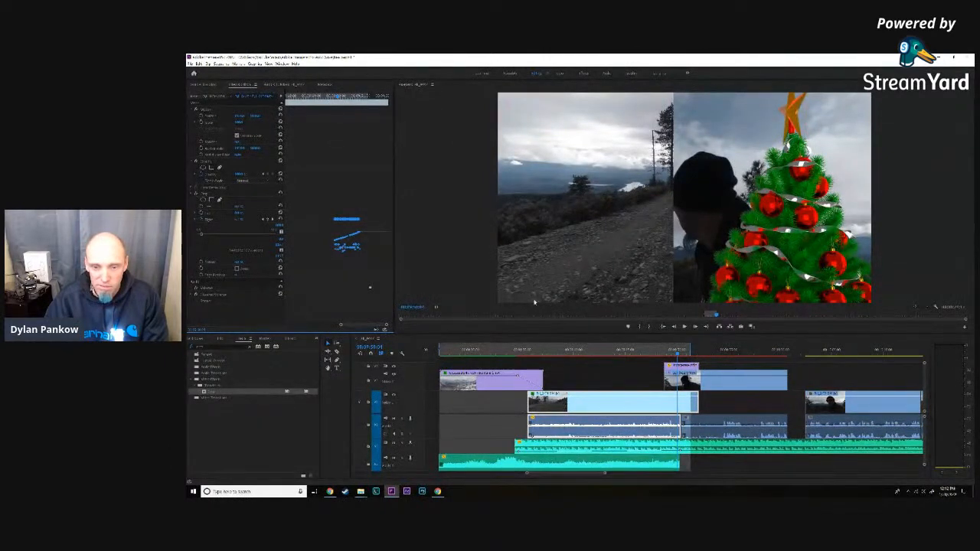
left_click(692, 327)
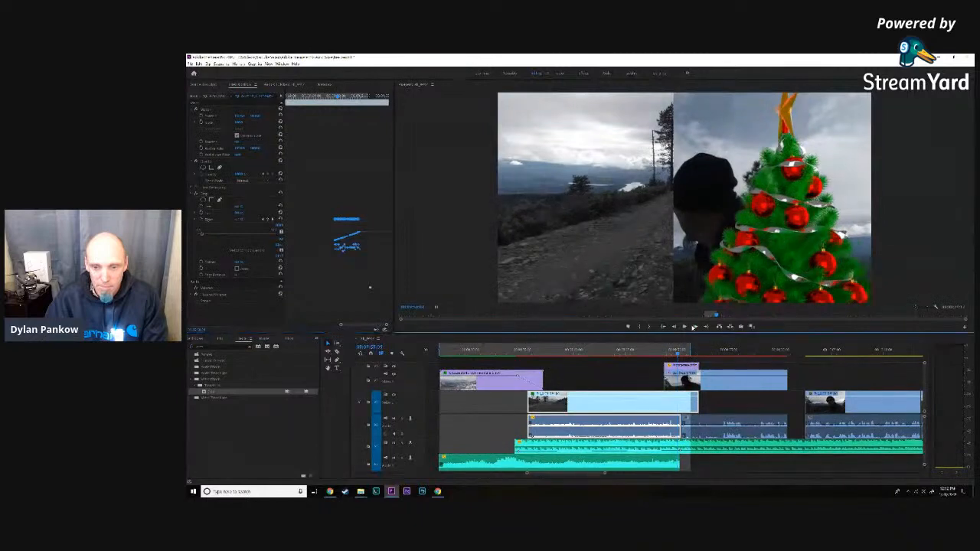
left_click_drag(348, 220, 347, 223)
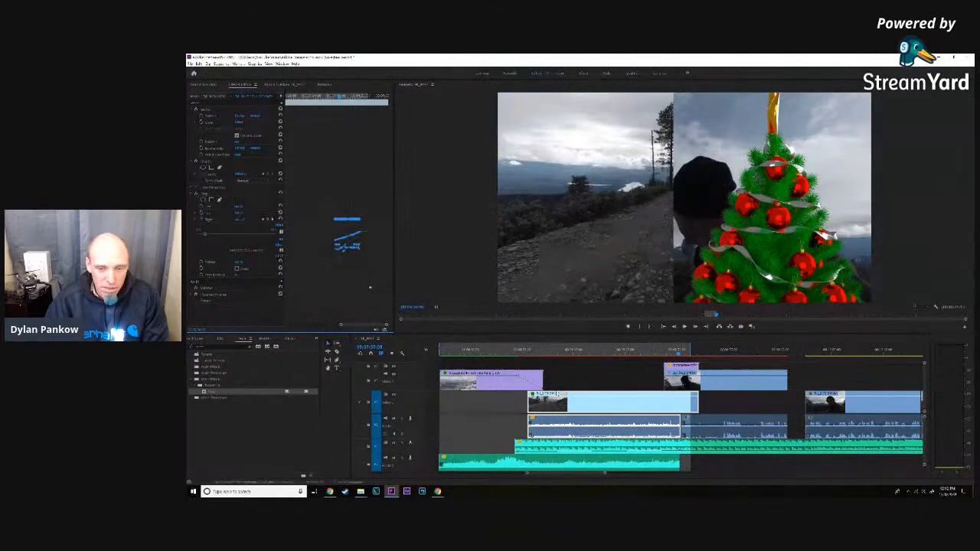
- Mark in and out points around the Christmas tree transition and render that range
left_click(662, 350)
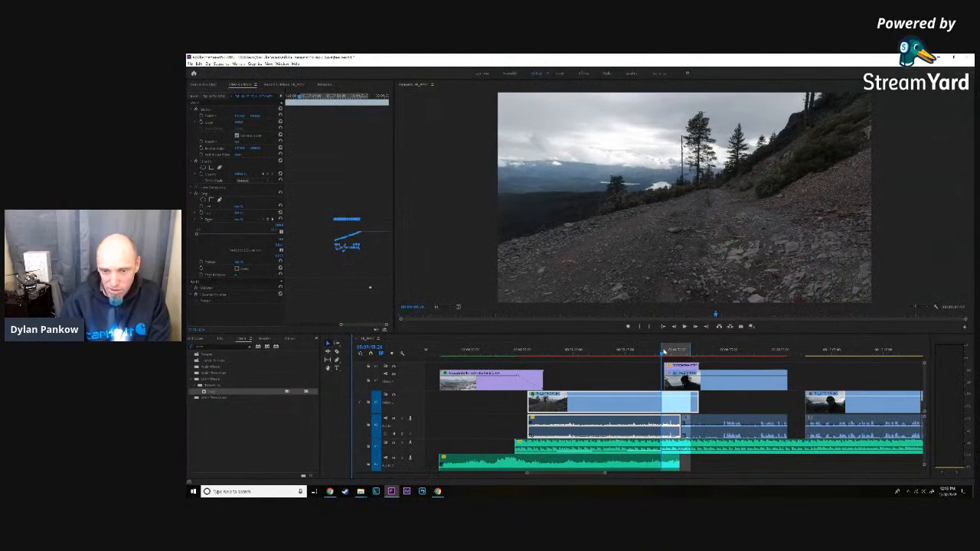
left_click(716, 351)
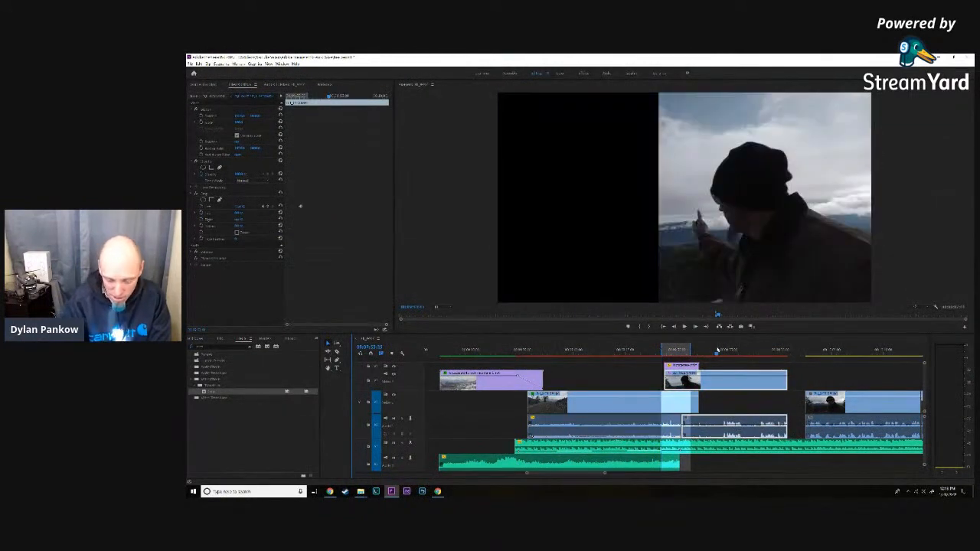
key("Return")
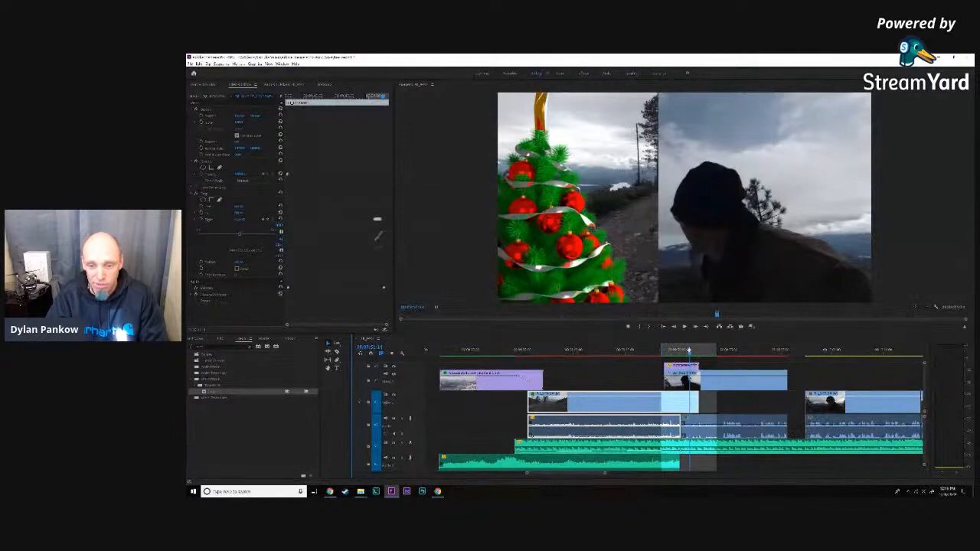
- Scrub and play the Christmas tree transition to check how the crop edge follows the tree
left_click(684, 356)
left_click_drag(684, 355, 684, 355)
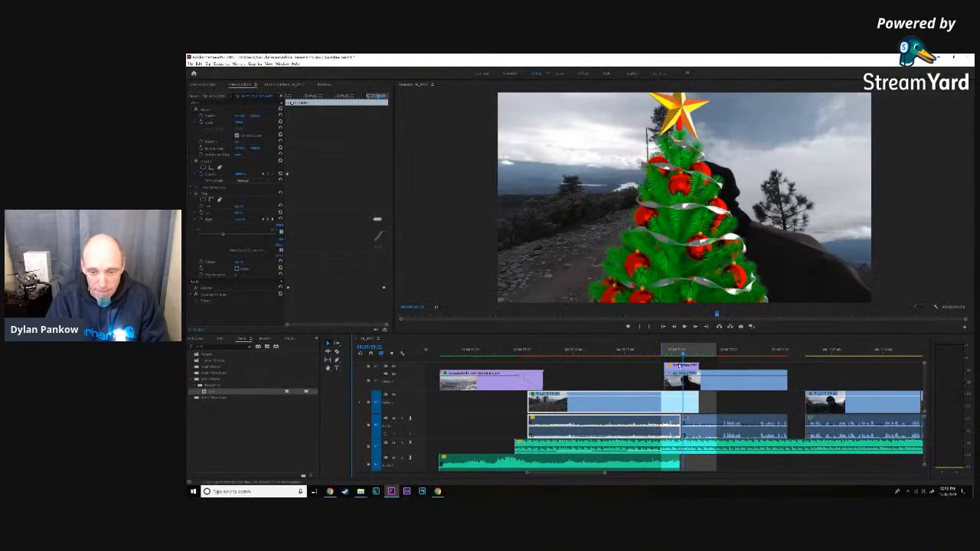
left_click(678, 354)
left_click_drag(679, 354, 662, 354)
key("space")
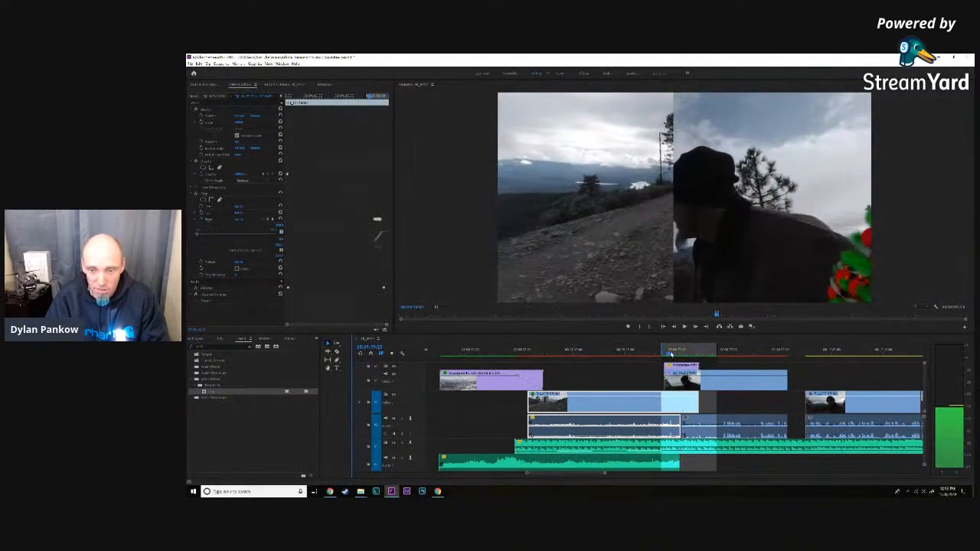
key("space")
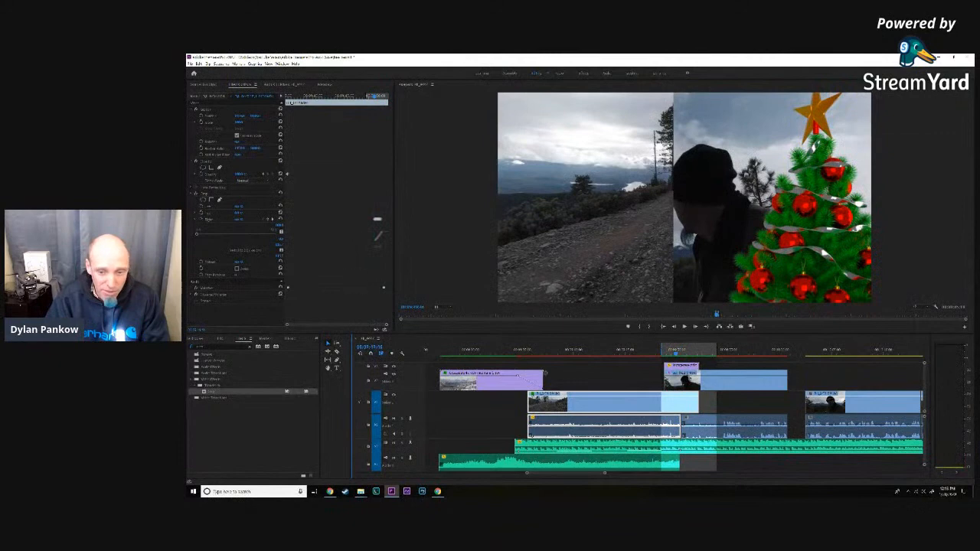
- Try retiming the road clip's whole group of Crop Right keyframes against the tree overlay again
left_click_drag(287, 326, 340, 326)
left_click(349, 220)
left_click_drag(349, 220, 344, 220)
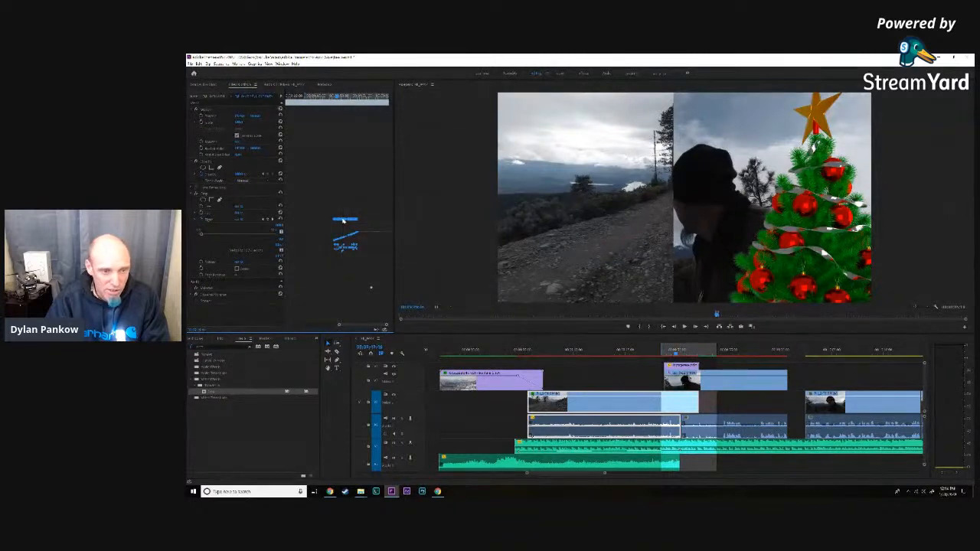
left_click_drag(342, 220, 345, 220)
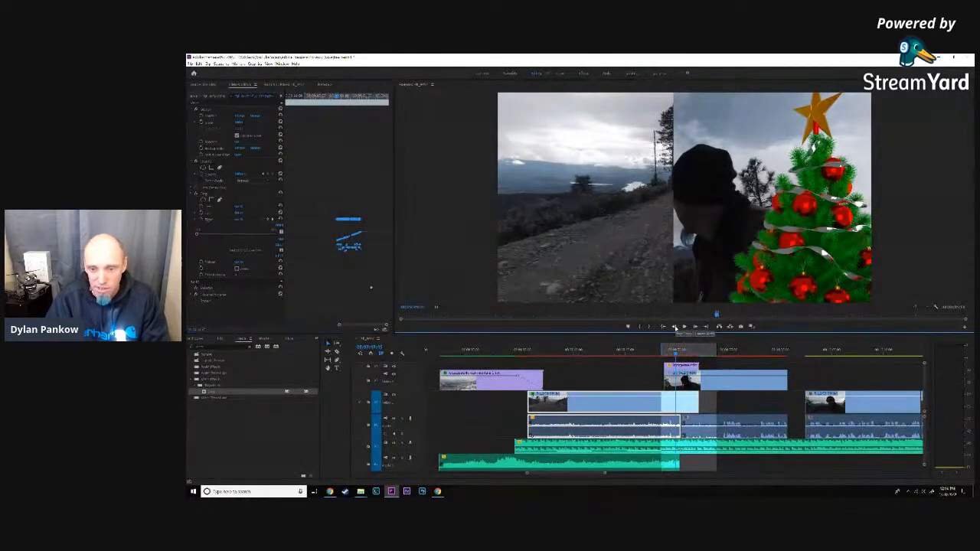
- Delete all the road clip's Crop Right keyframes and restart keyframing at the frame where the tree and part of its star have entered
left_click(674, 327)
left_click(675, 327)
left_click(674, 327)
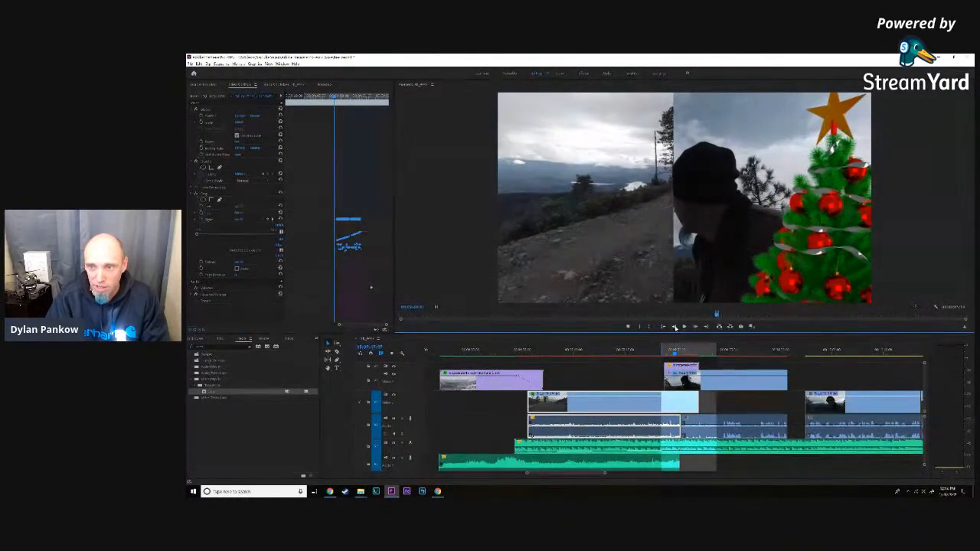
left_click(675, 327)
left_click(675, 327)
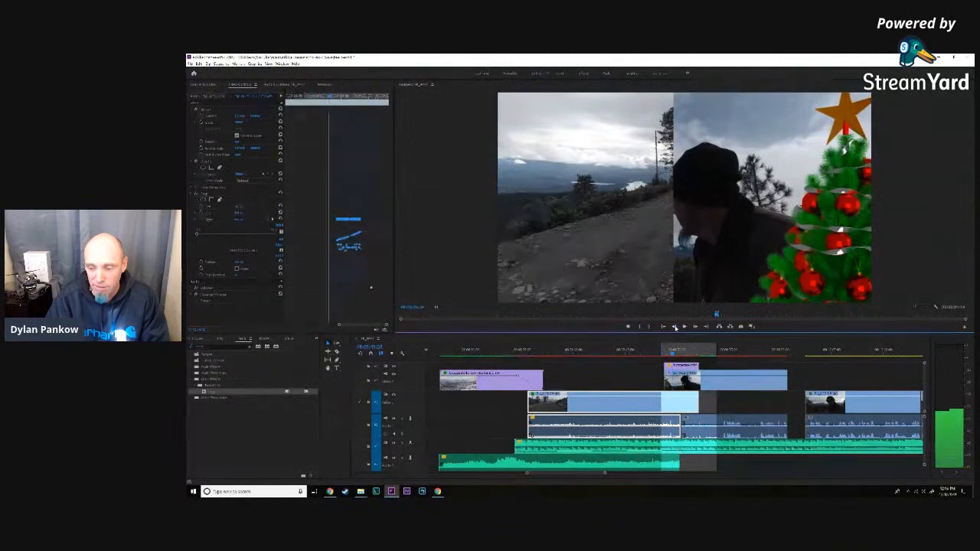
left_click(675, 327)
left_click(675, 327)
left_click(675, 327)
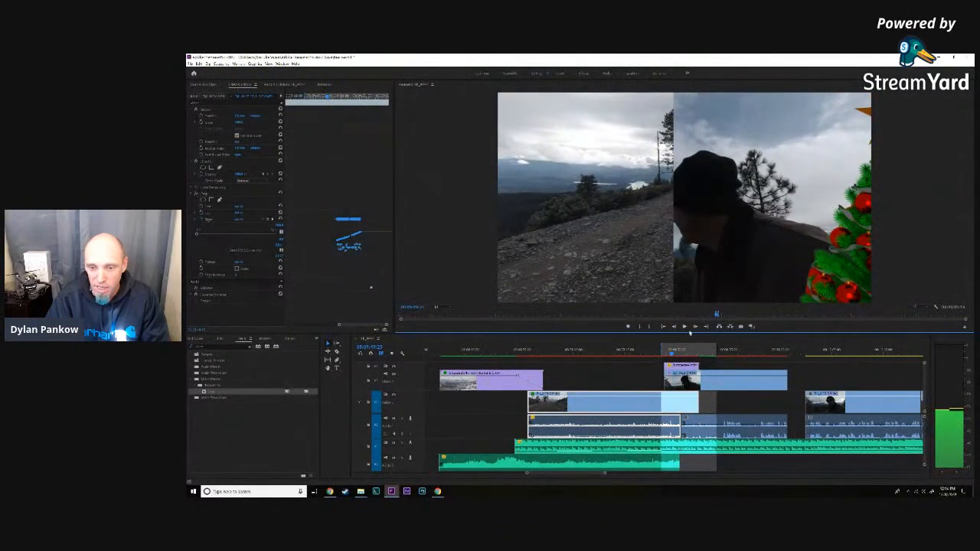
left_click(695, 327)
left_click(696, 327)
left_click(696, 327)
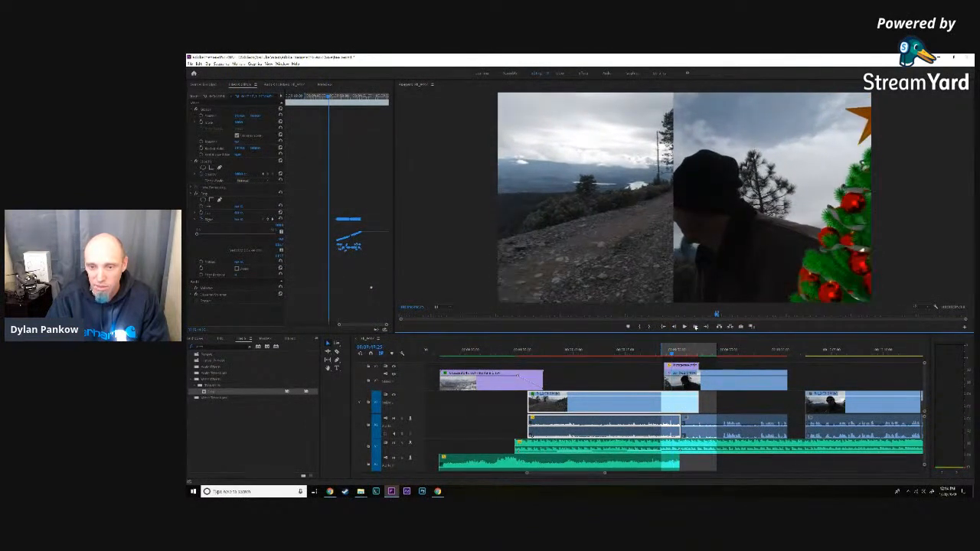
left_click(695, 327)
left_click(695, 327)
left_click(695, 327)
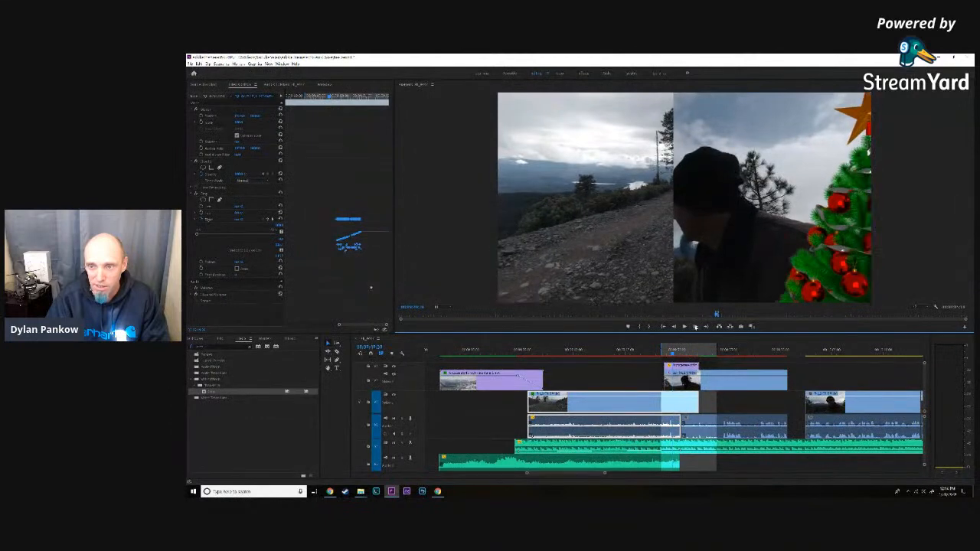
left_click(202, 220)
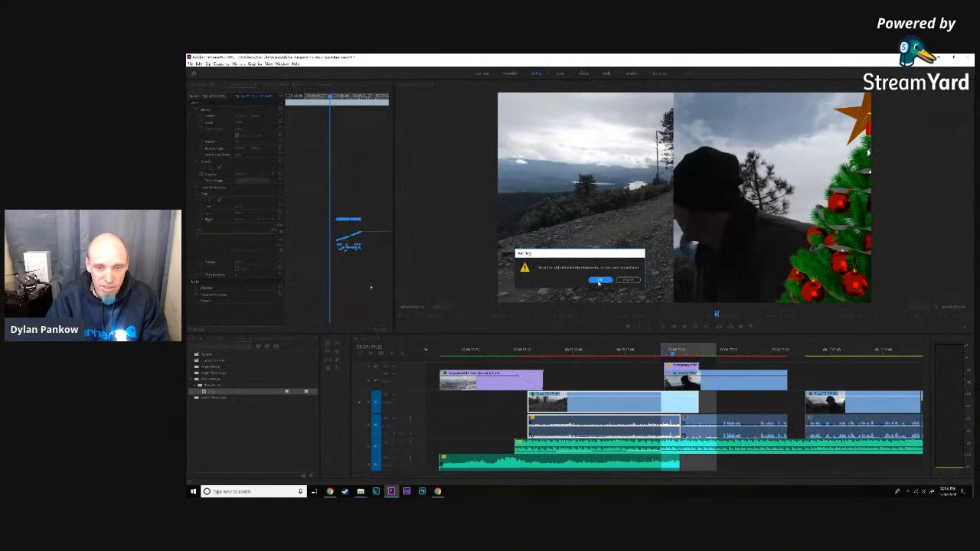
left_click(599, 281)
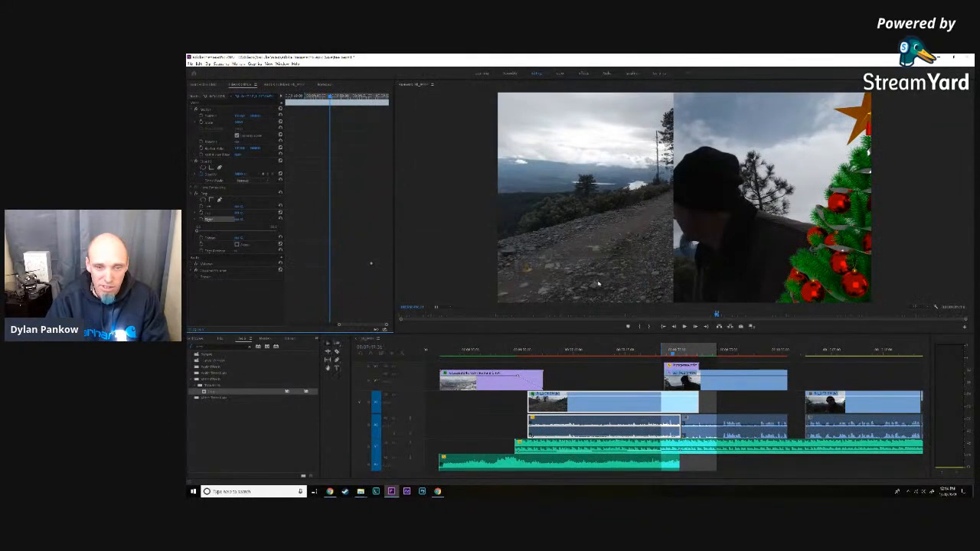
left_click(203, 220)
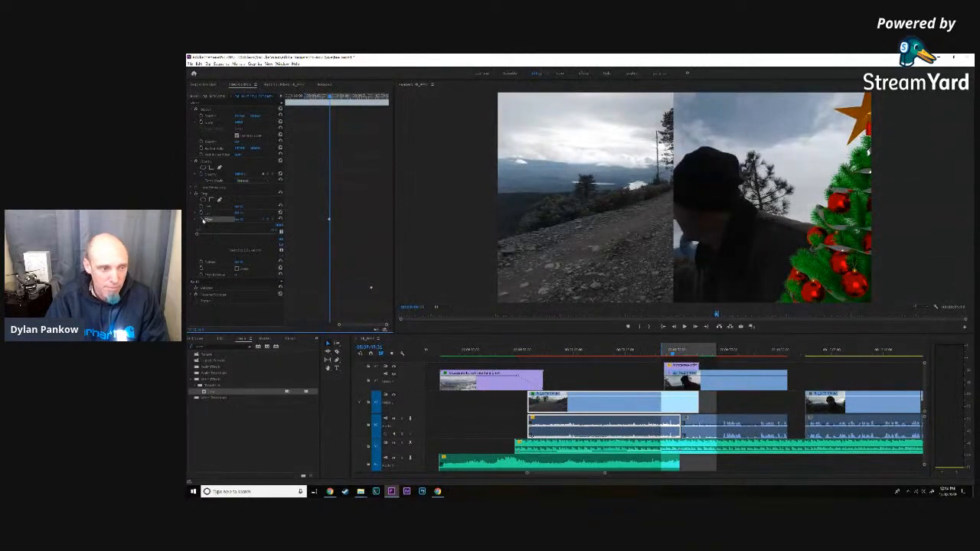
- Remove the remaining Crop Right keyframe from the road clip, keeping its Crop effect selected and expanded
left_click(203, 194)
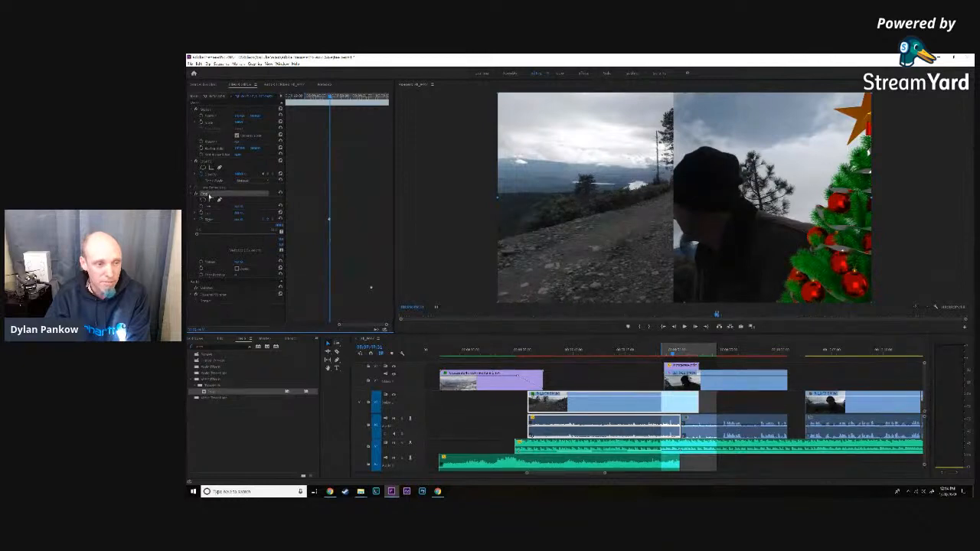
right_click(209, 197)
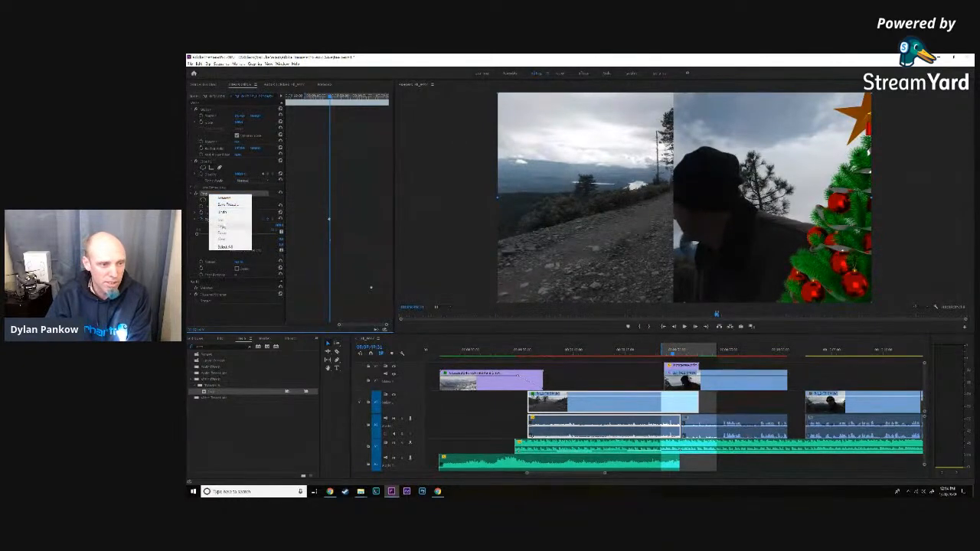
left_click(222, 226)
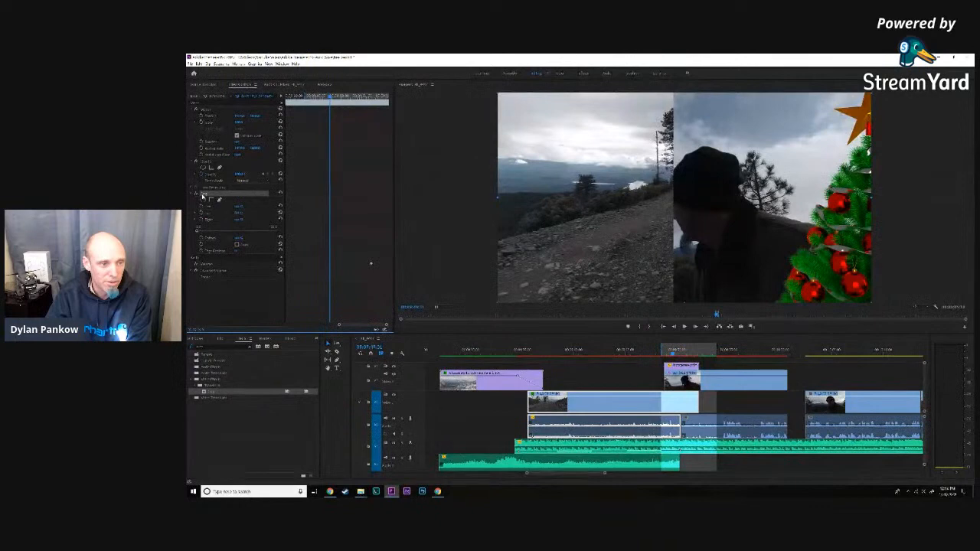
left_click(193, 194)
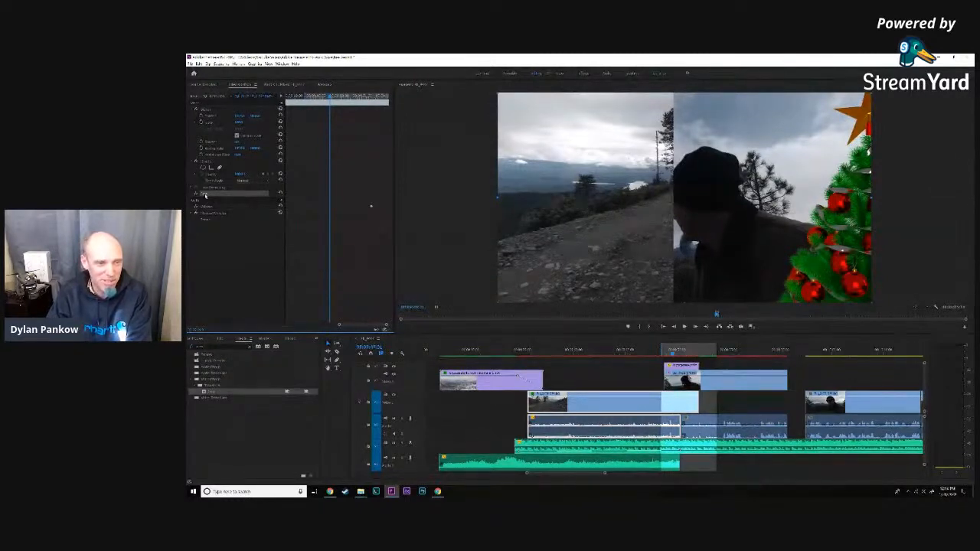
left_click(193, 195)
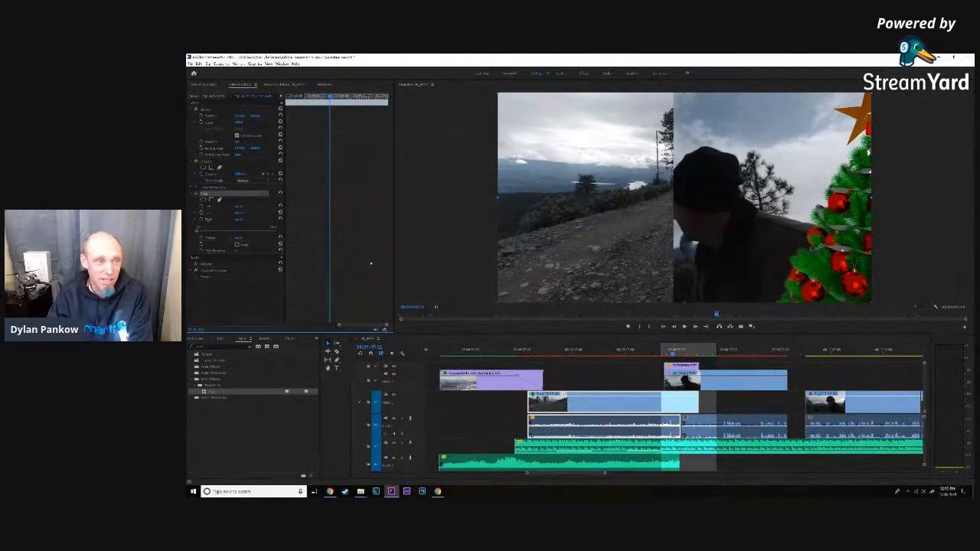
- Close Premiere Pro, saving the changes to the project, and launch the program again
left_click(967, 58)
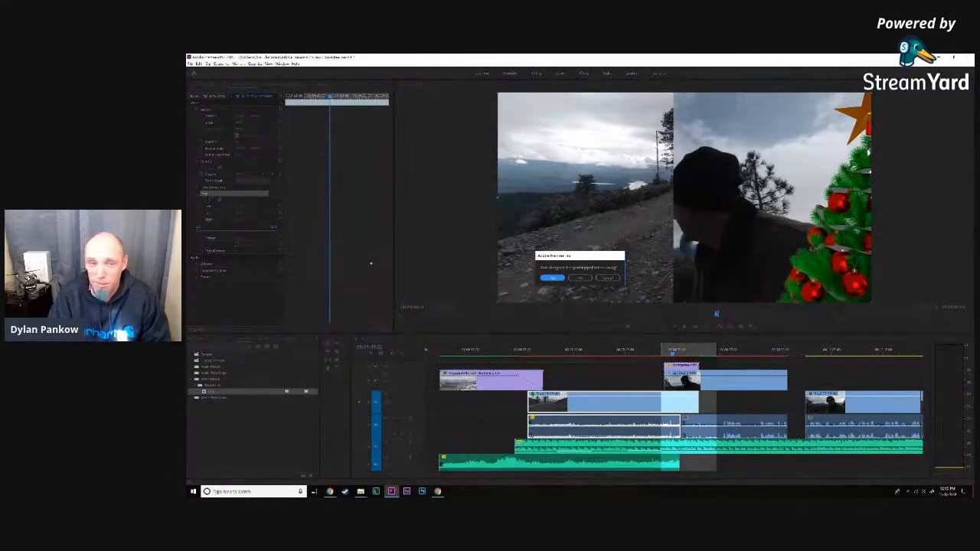
left_click(556, 279)
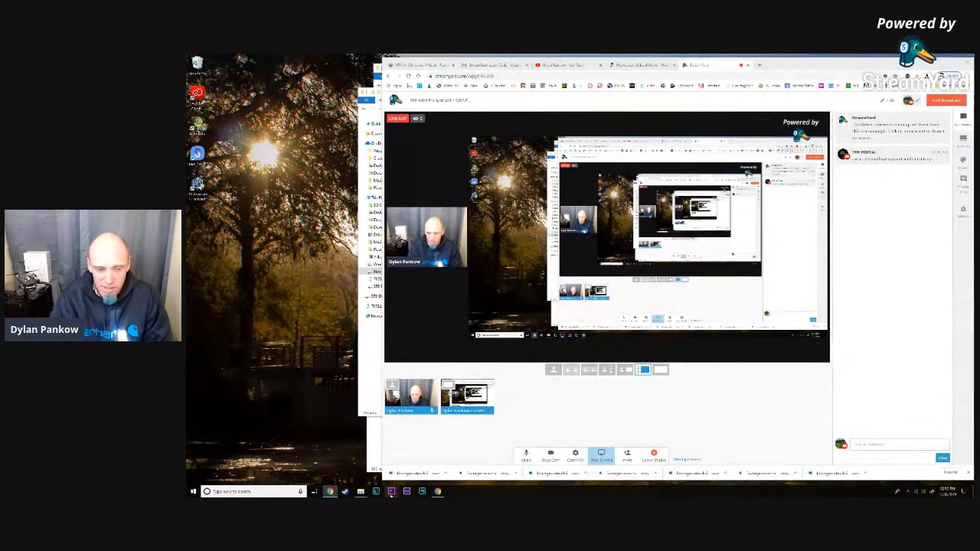
left_click(391, 494)
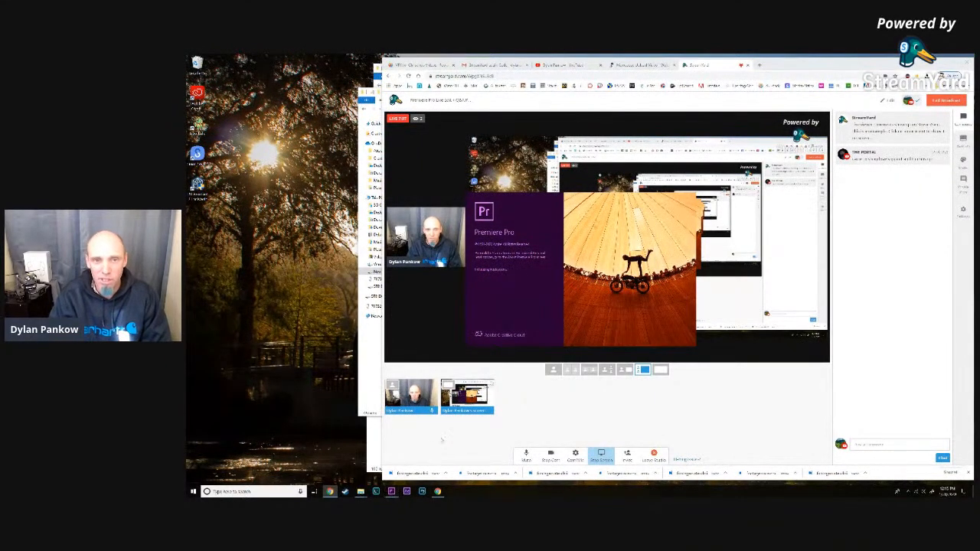
- Switch to the FootageCrate page in the browser and look over the Holiday Christmas effects, previewing several Christmas Magic clips and the Christmas tree transition
left_click(423, 65)
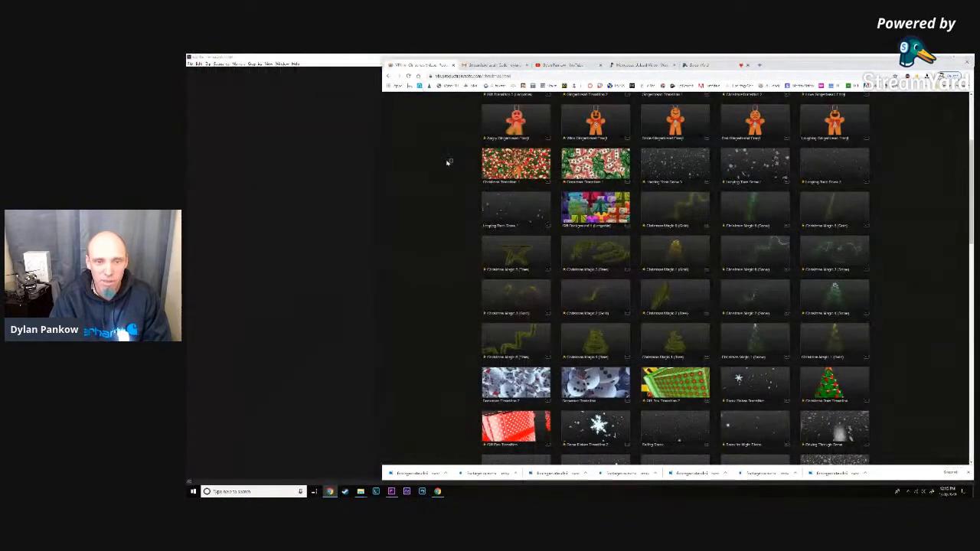
mouse_move(560, 258)
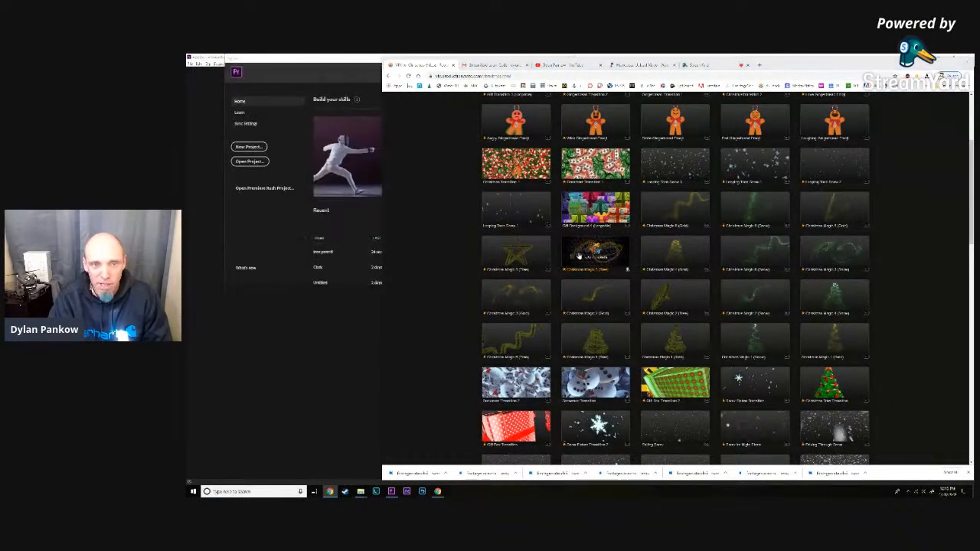
mouse_move(668, 258)
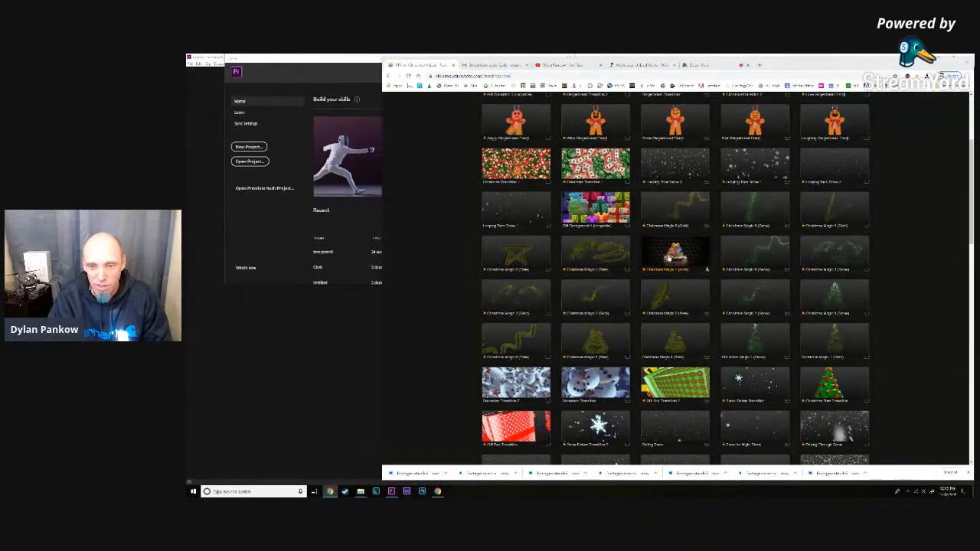
mouse_move(678, 342)
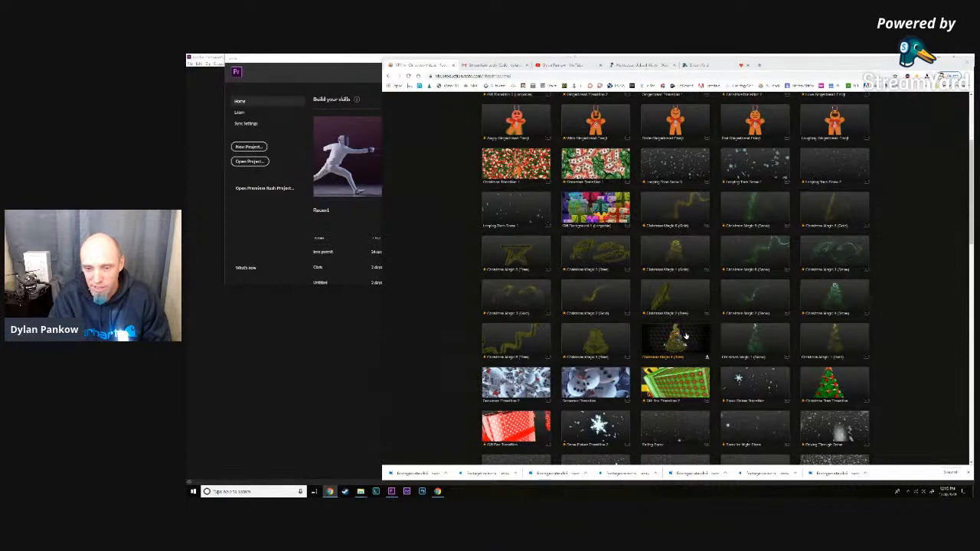
mouse_move(842, 382)
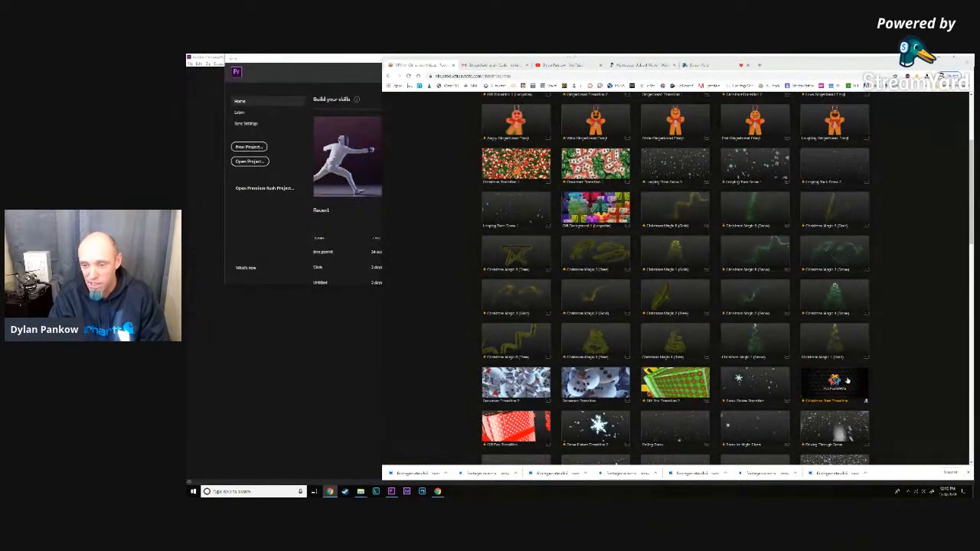
scroll(840, 401, "up", 1)
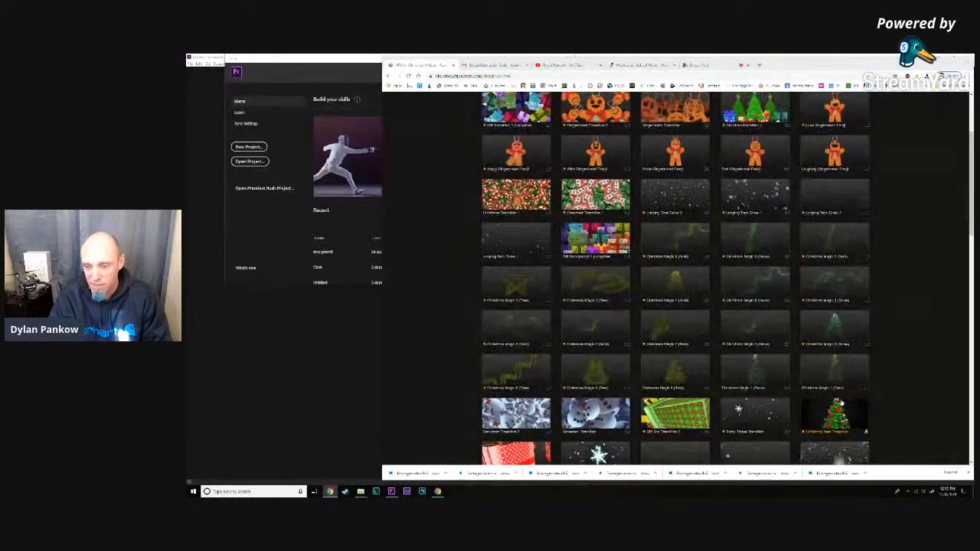
scroll(841, 403, "up", 4)
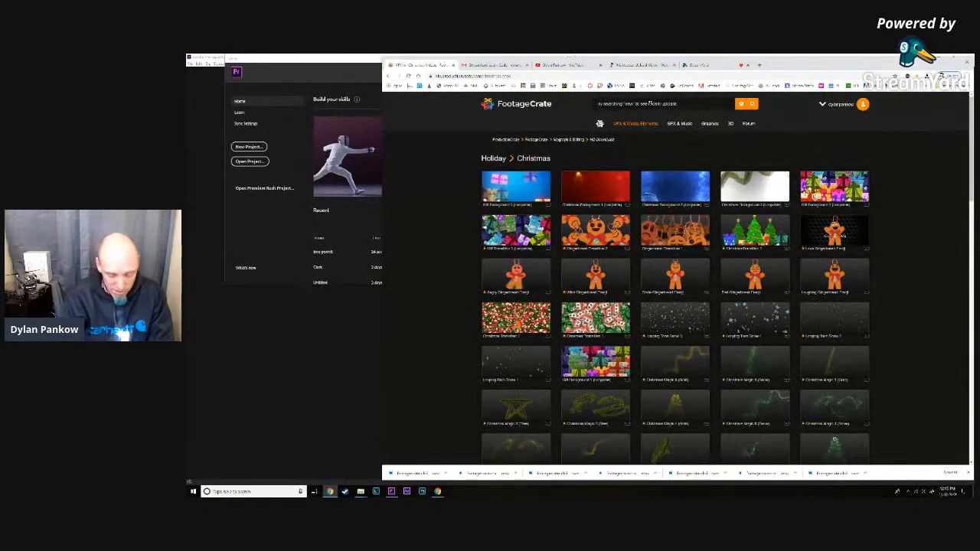
- Search FootageCrate for "drone" and preview the first two Rocky Mountains clips
left_click(651, 103)
type("drone")
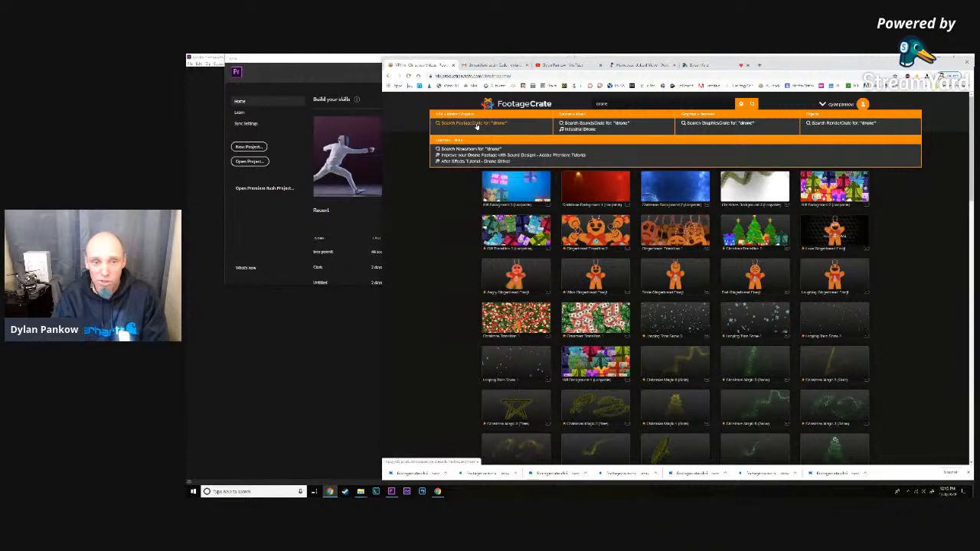
left_click(476, 124)
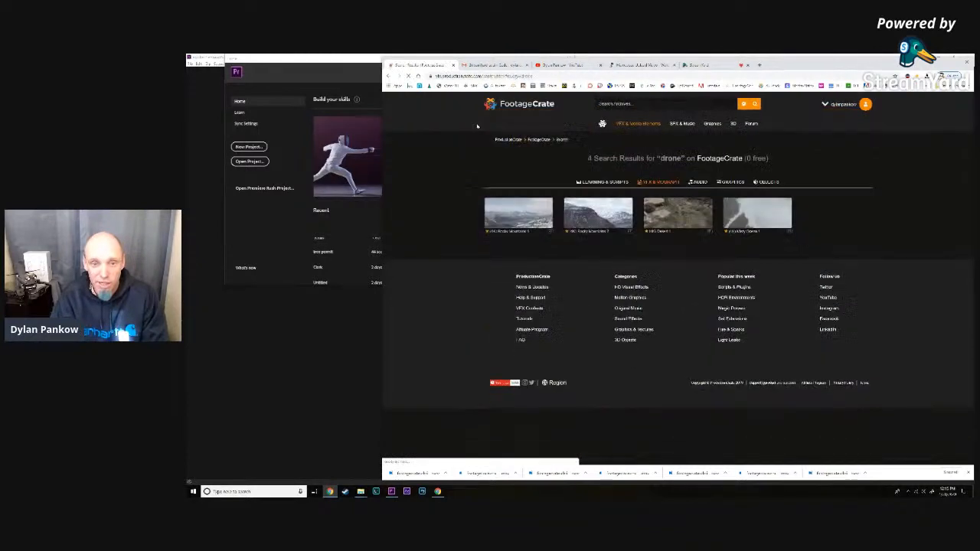
left_click(533, 220)
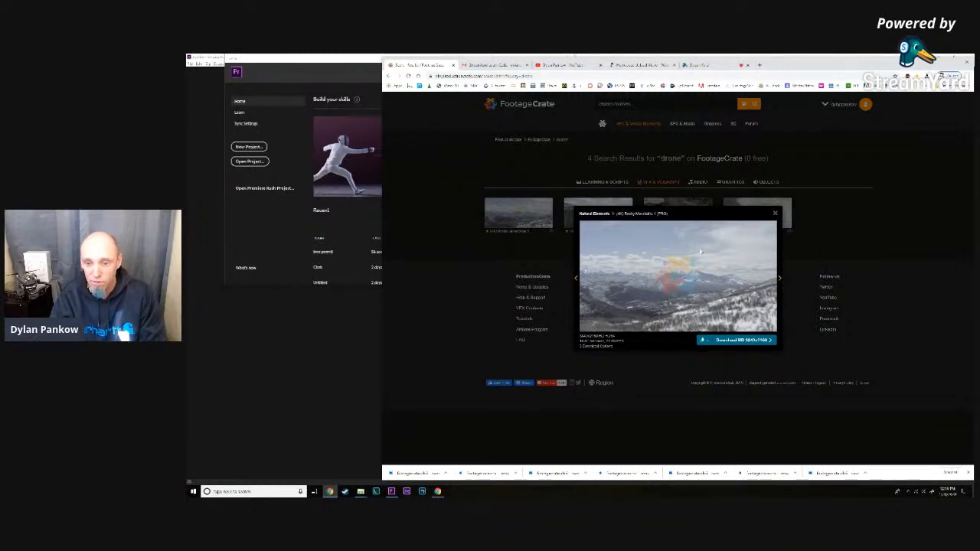
left_click(774, 214)
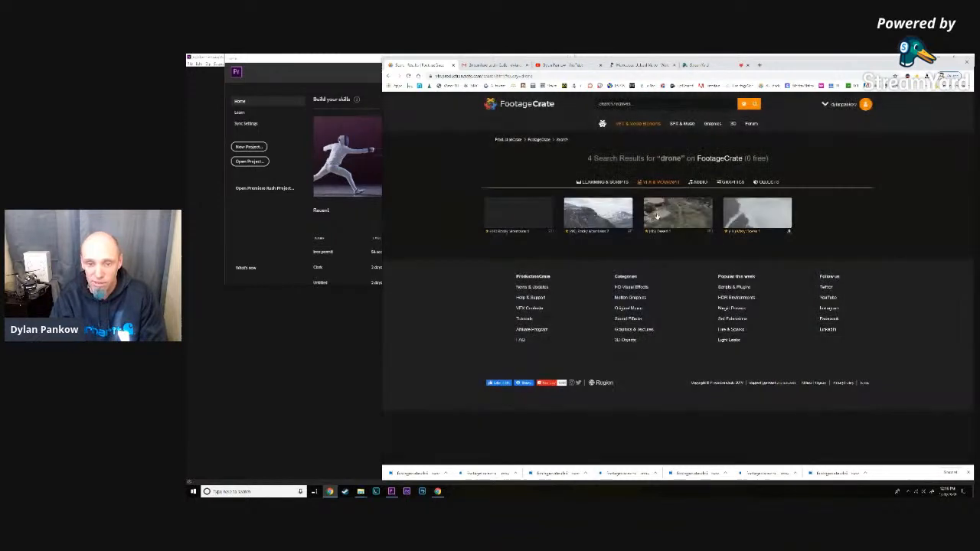
left_click(587, 214)
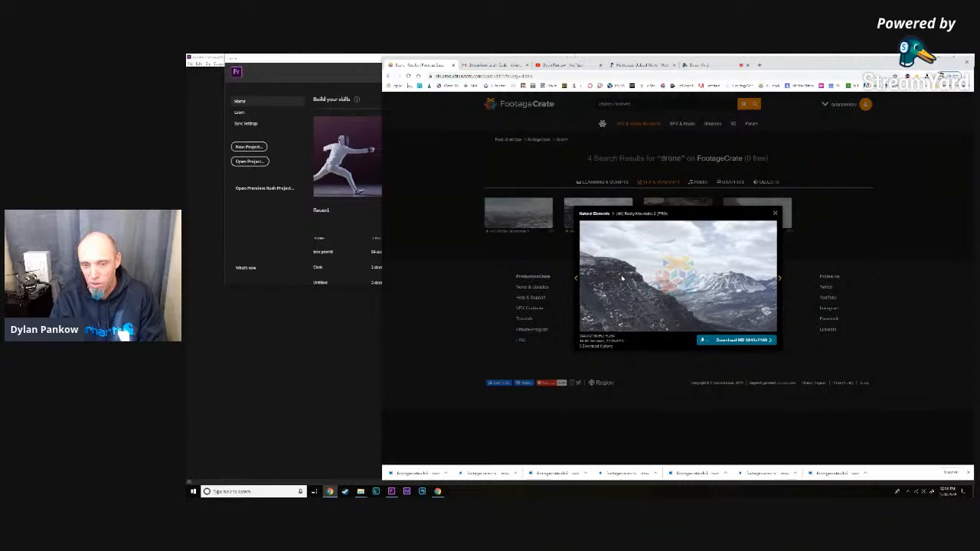
left_click(776, 214)
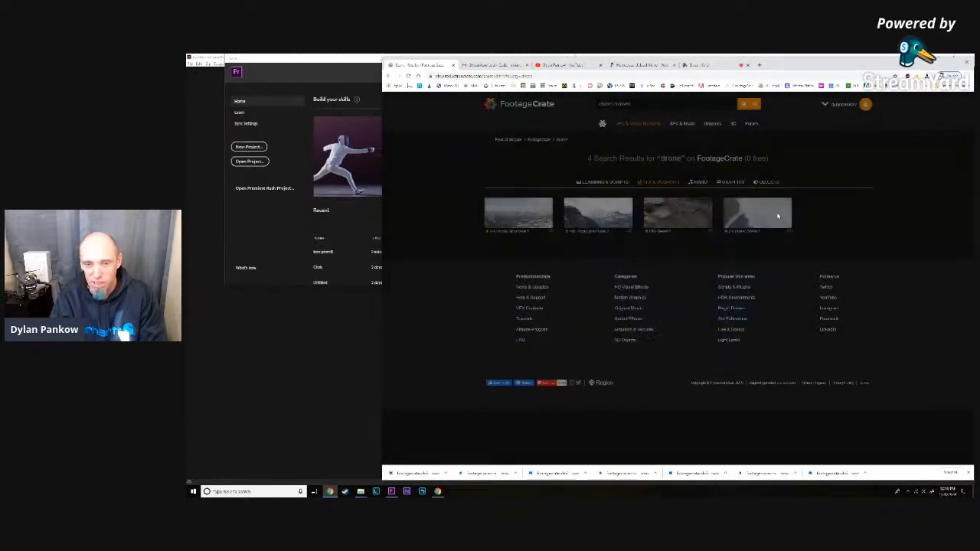
- Search FootageCrate for "water falls" and preview three of the large waterfall clips
left_click(629, 103)
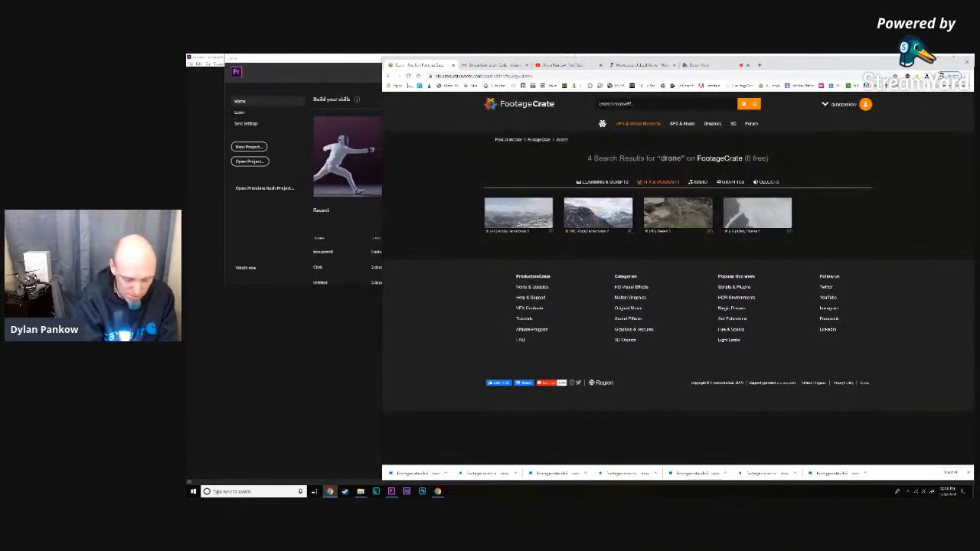
type("water falls")
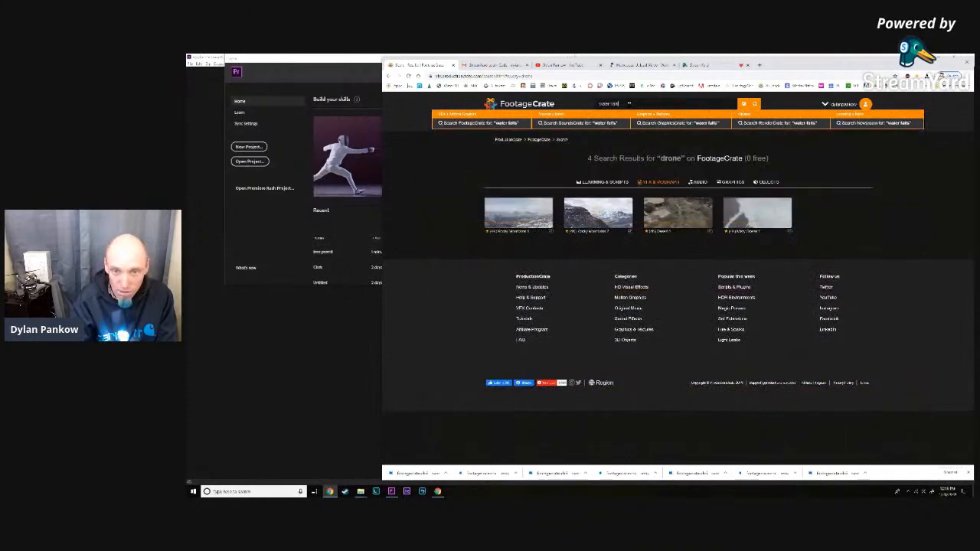
left_click(505, 123)
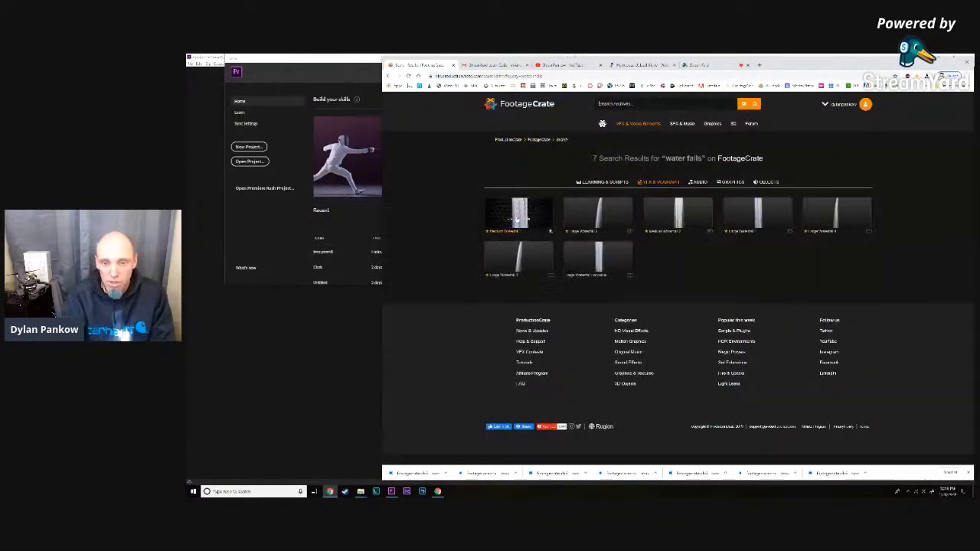
left_click(594, 217)
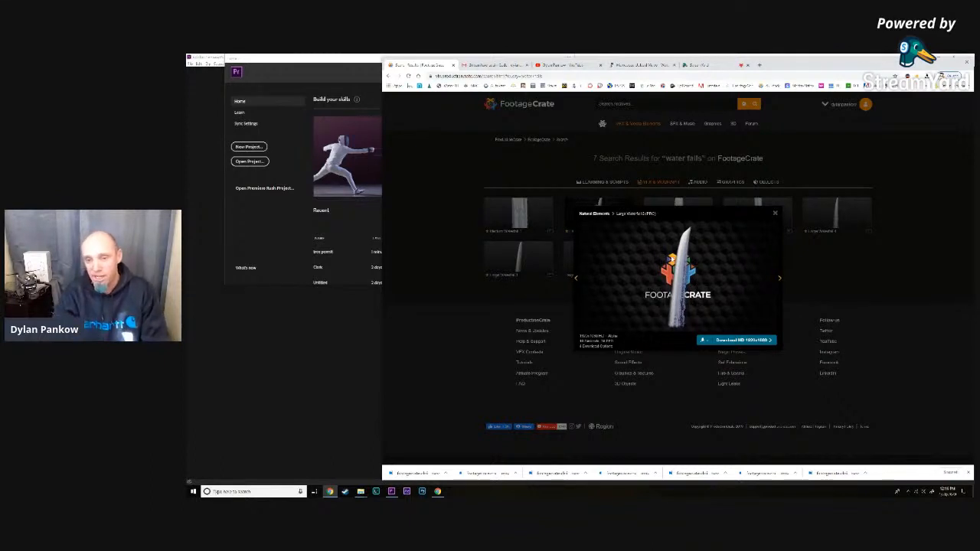
left_click(776, 215)
left_click(591, 260)
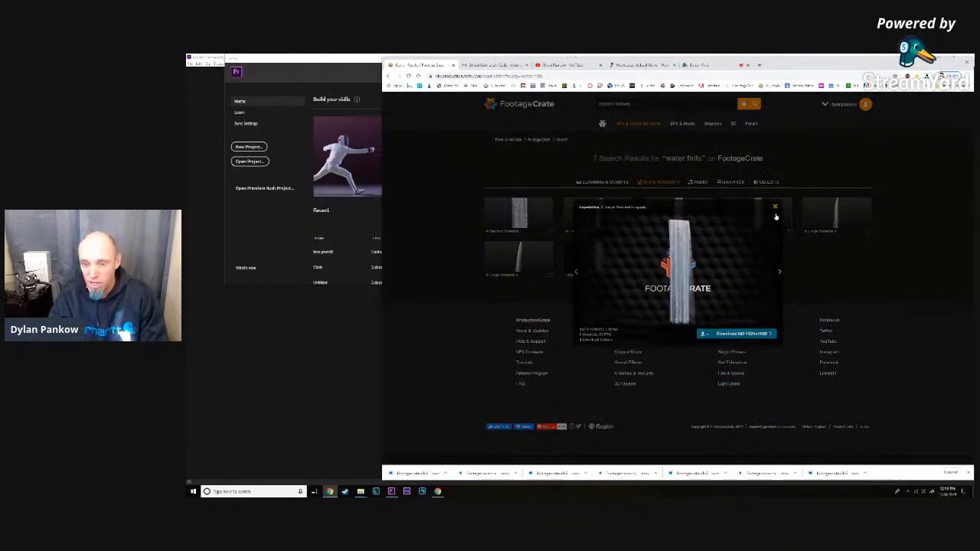
left_click(776, 215)
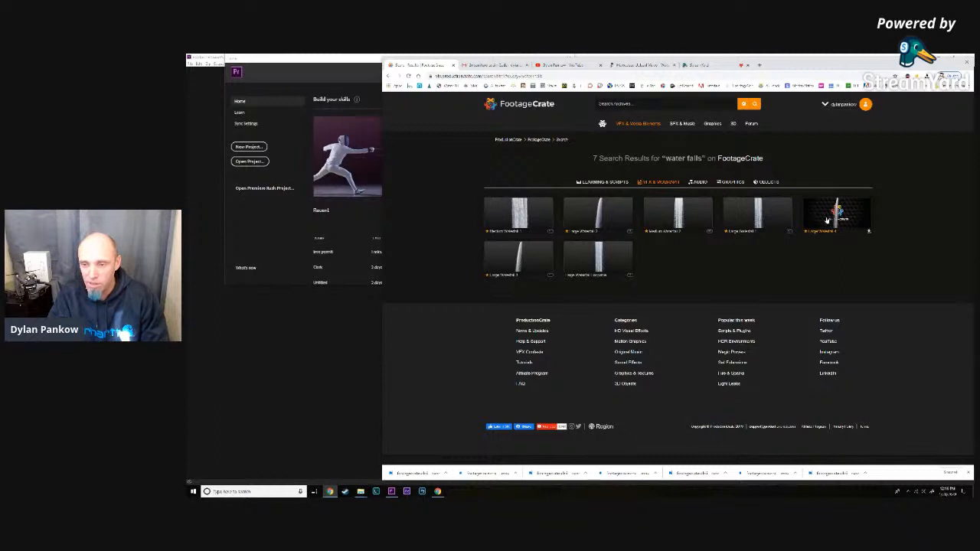
left_click(827, 221)
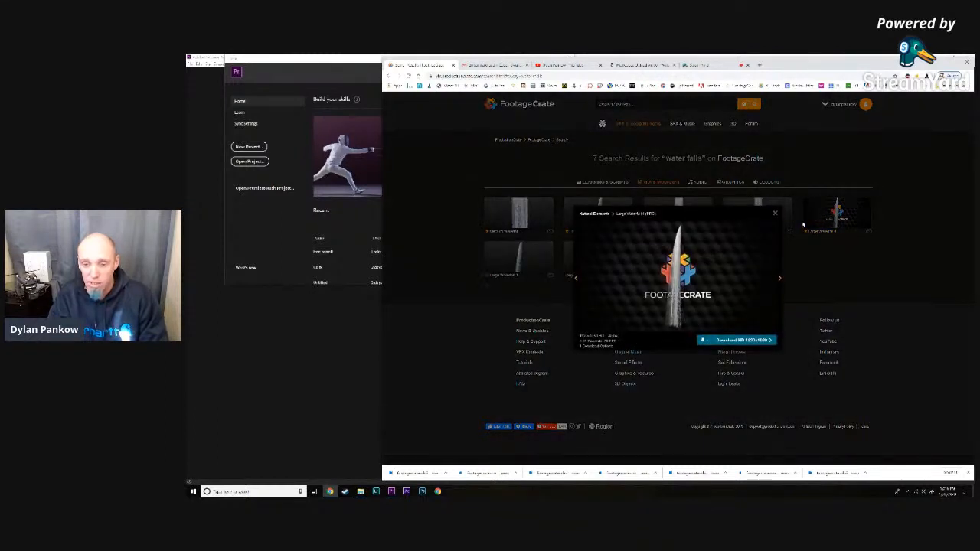
left_click(828, 221)
- Browse the Tank FX set in the Vehicles category of visual effects and return to the category
mouse_move(640, 121)
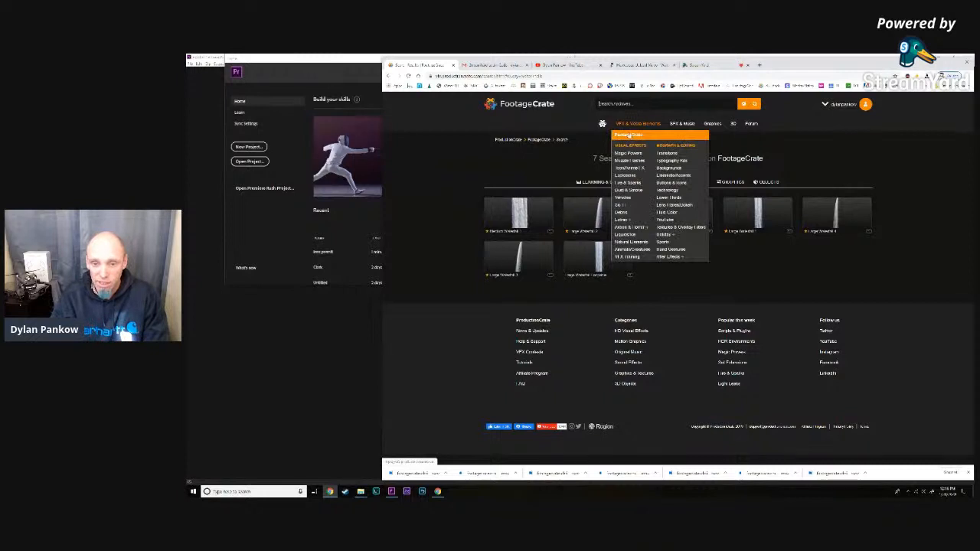
left_click(628, 198)
left_click(580, 217)
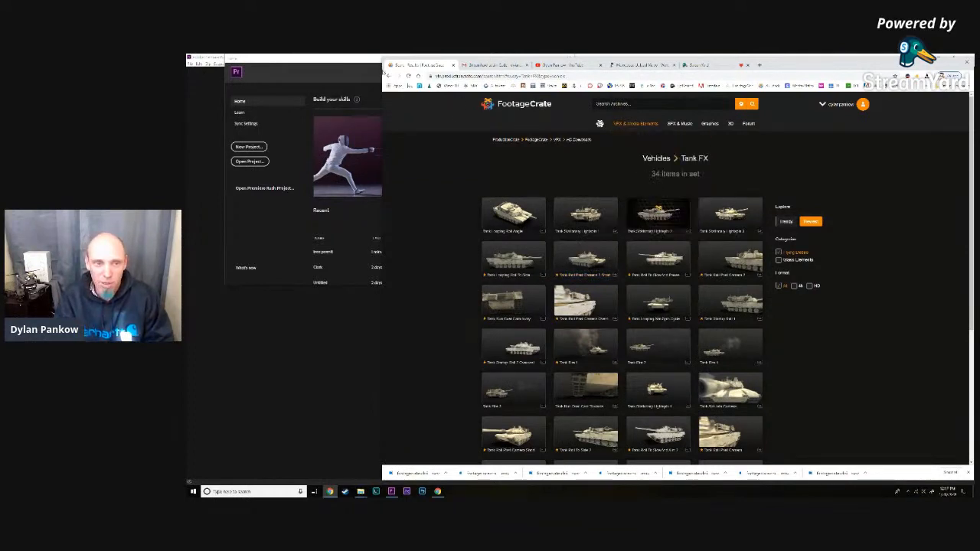
key("alt+Left")
- Browse the Helicopters set under Vehicles and preview the Helicopter Crash To Camera clip
left_click(702, 210)
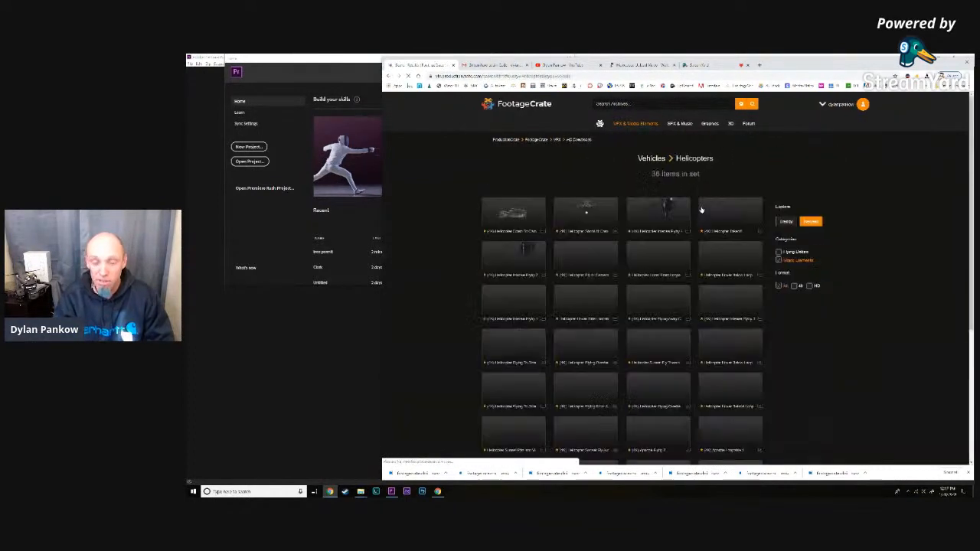
scroll(701, 214, "down", 2)
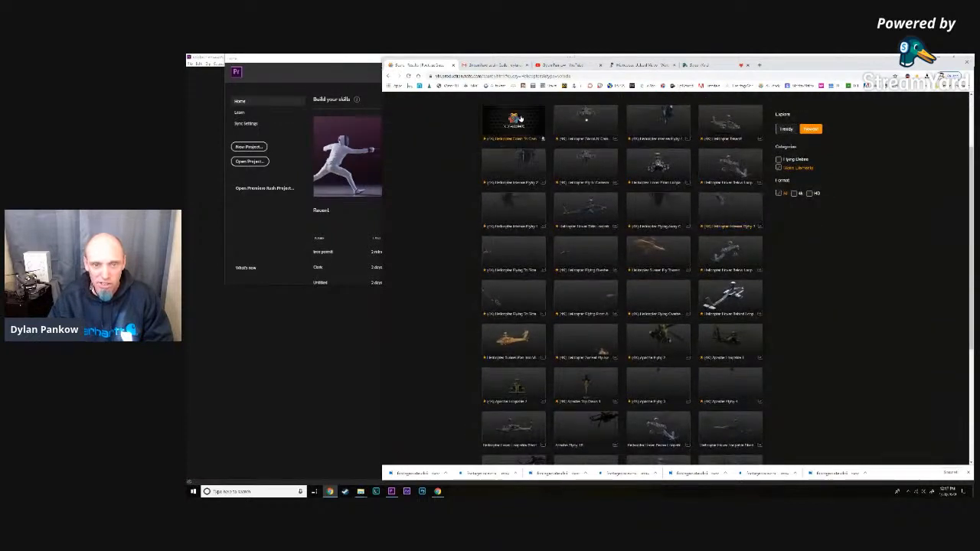
left_click(519, 119)
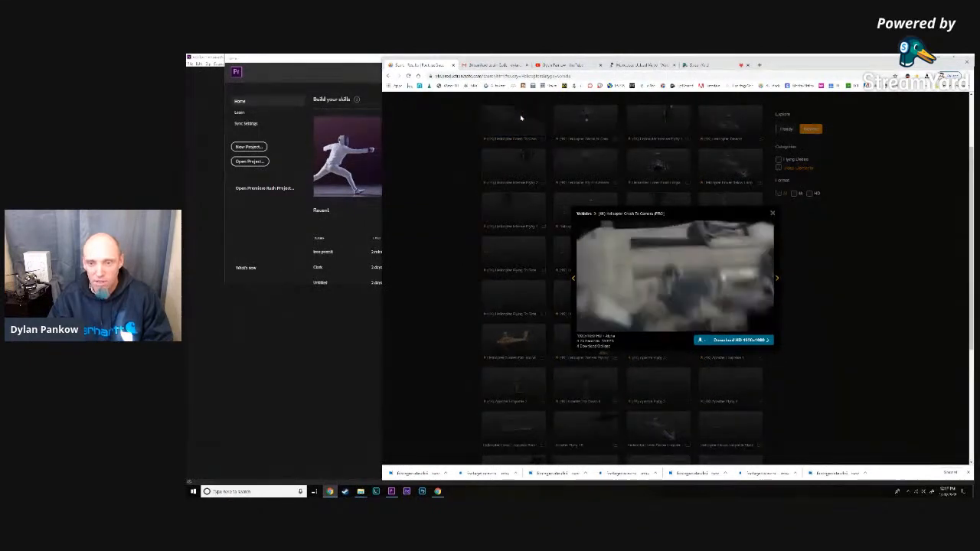
left_click(772, 214)
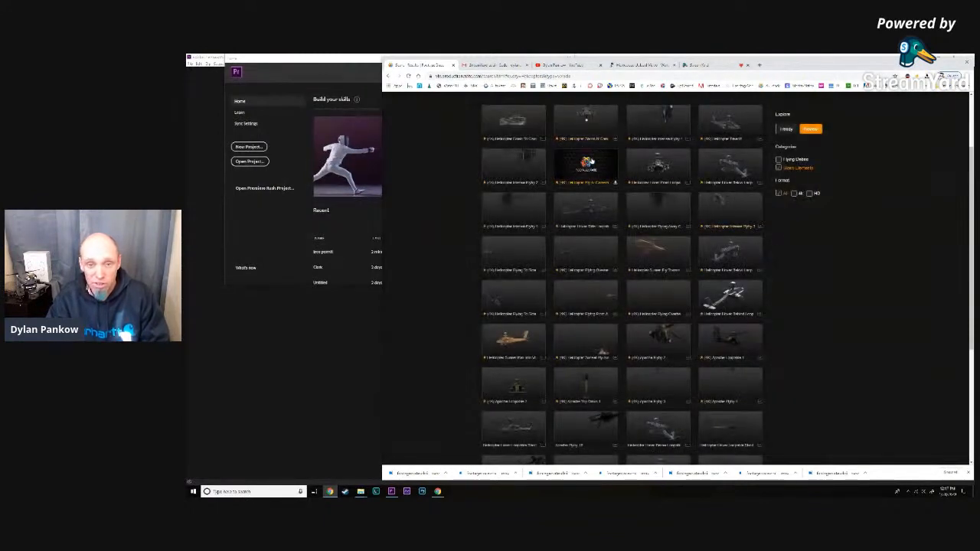
scroll(642, 253, "up", 2)
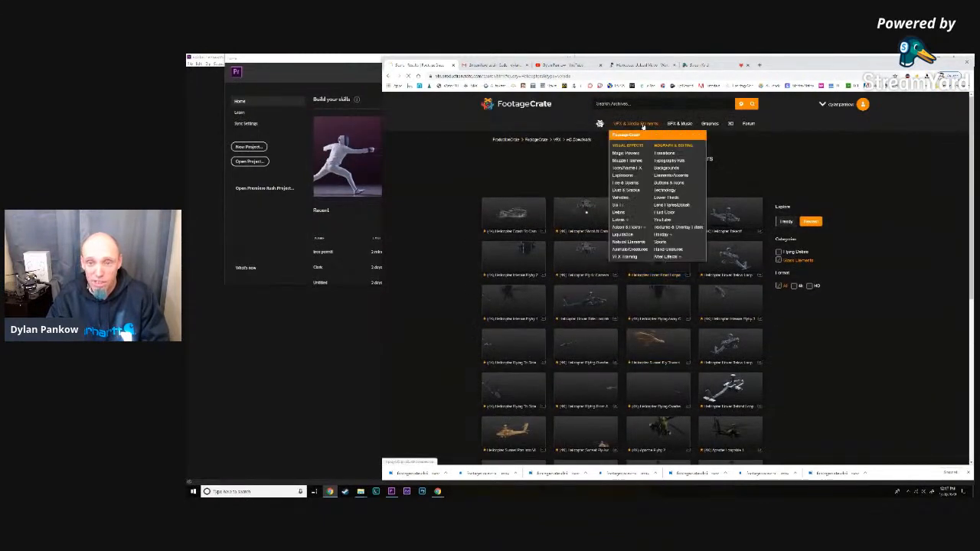
- Go to FootageCrate's VFX and Motion Elements page, switch to Premiere Pro and open the most recent project
left_click(642, 125)
mouse_move(642, 127)
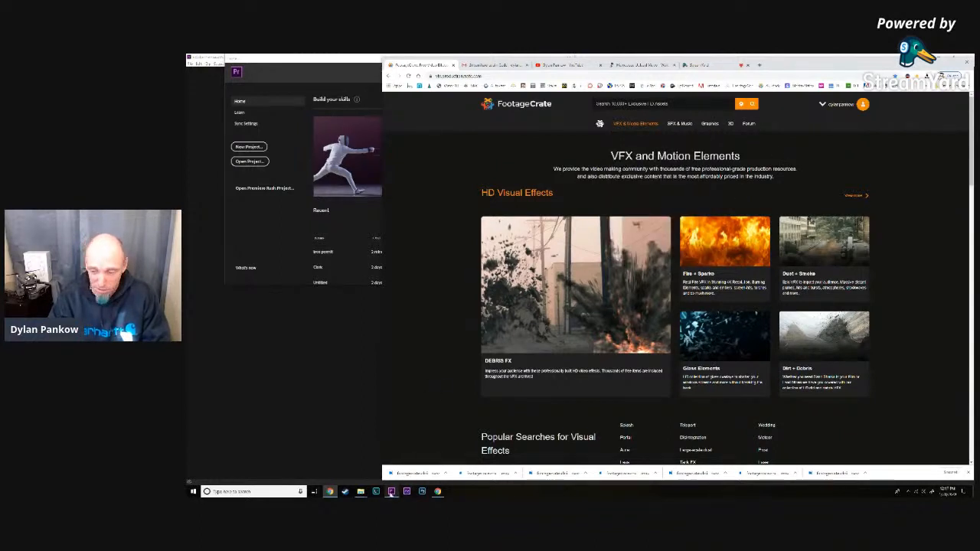
left_click(391, 491)
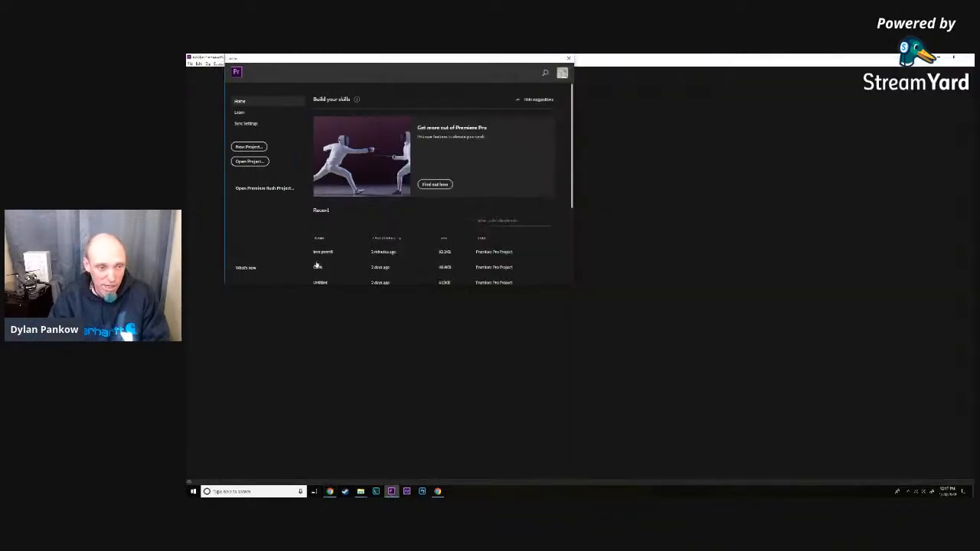
left_click(319, 252)
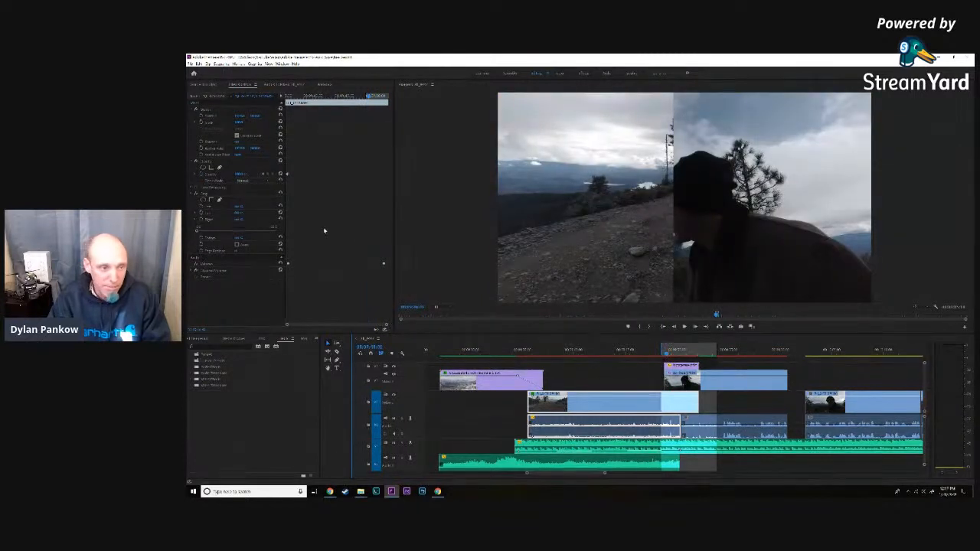
- Remove the Crop effect from both the road clip and the overlapping clip of the man in the hat
left_click(197, 195)
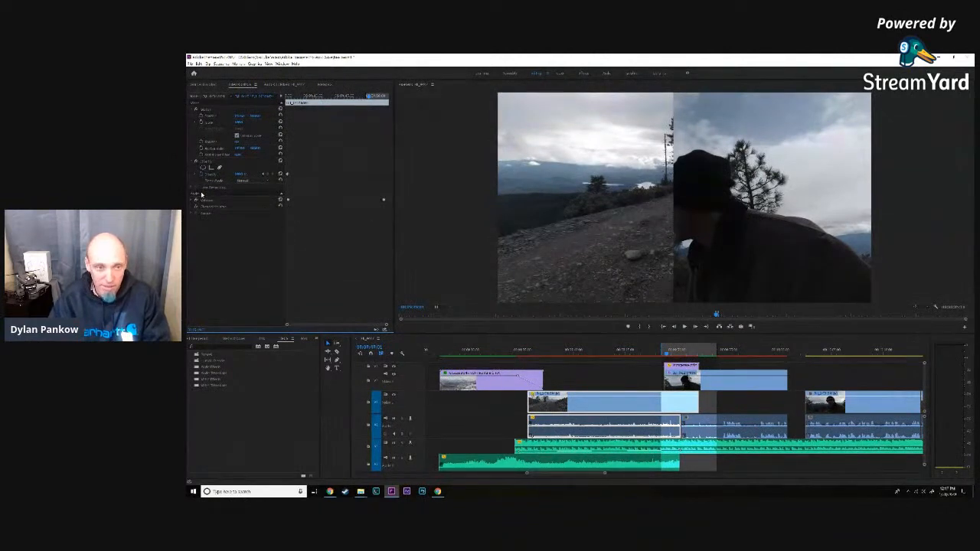
left_click(695, 385)
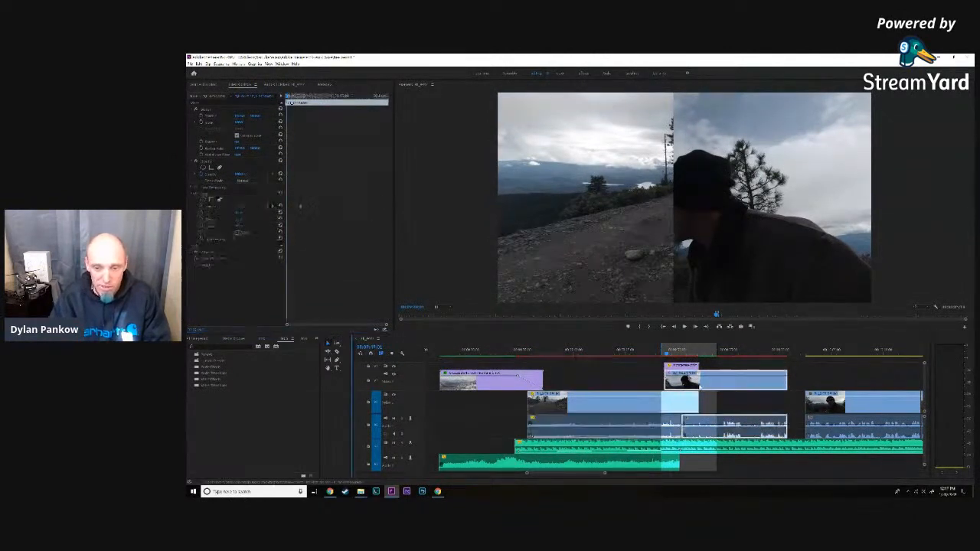
left_click(205, 196)
key("Delete")
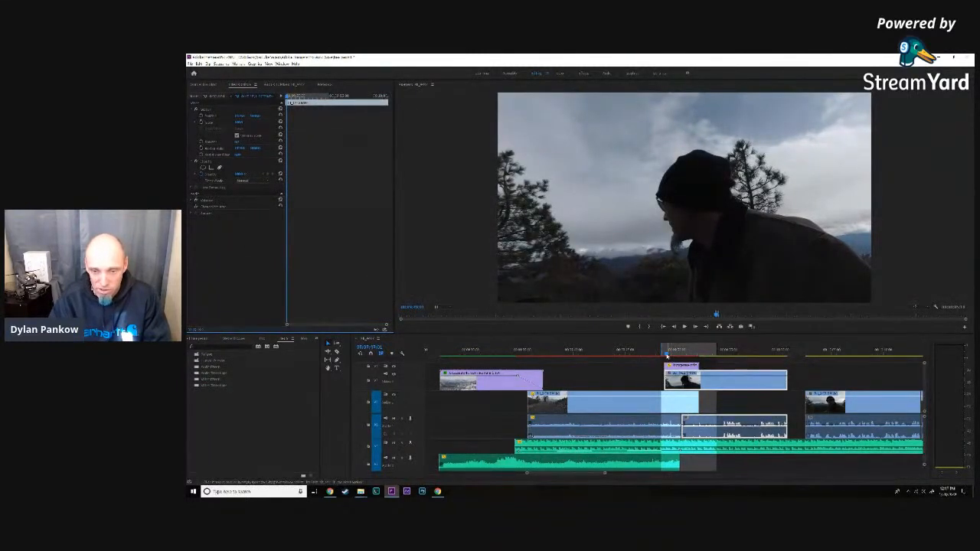
- Search the effects for "crop" and apply Crop to the road clip beneath the transition
left_click(665, 354)
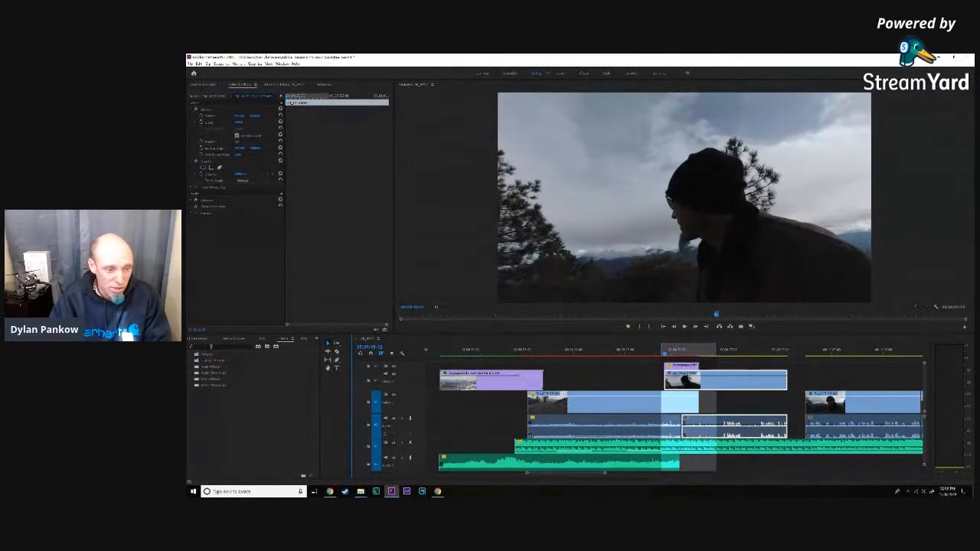
left_click(284, 340)
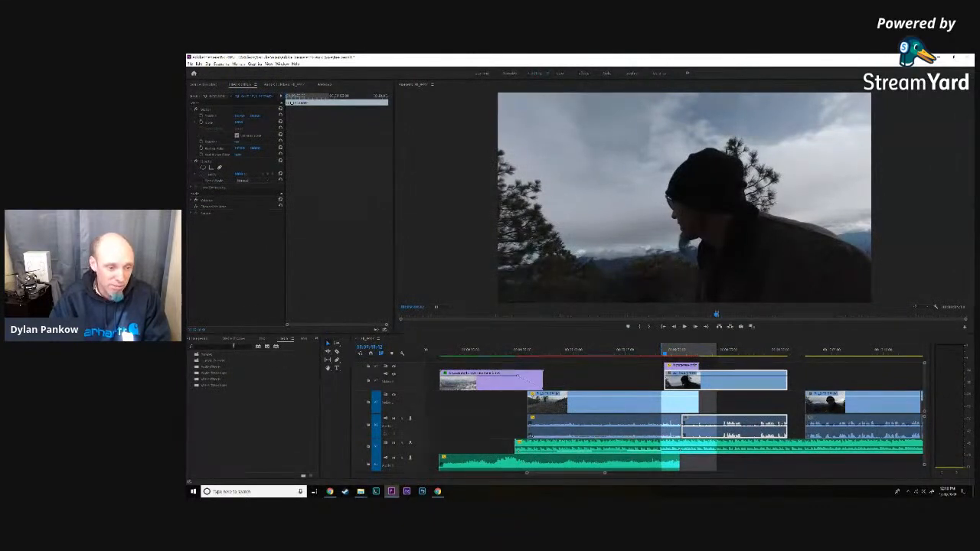
left_click(236, 347)
type("crop")
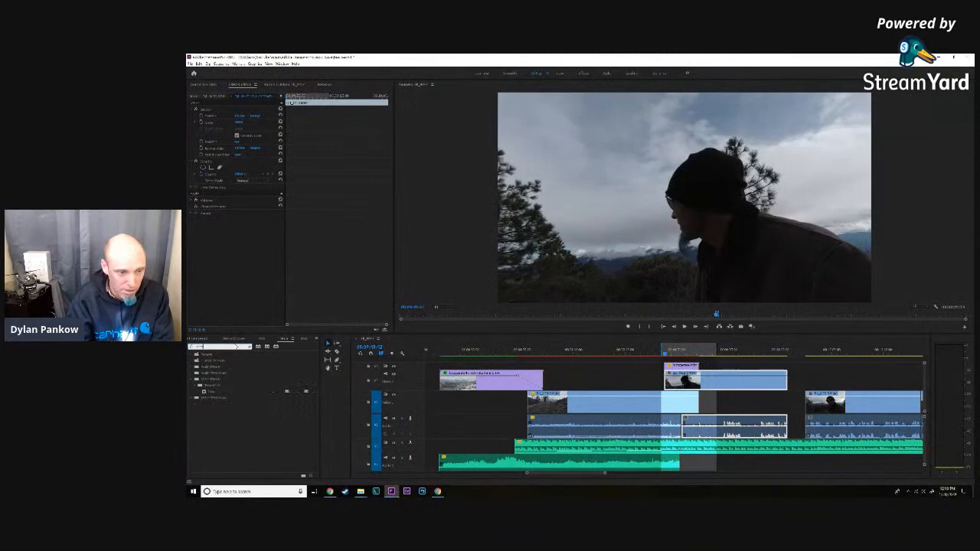
left_click_drag(215, 393, 641, 402)
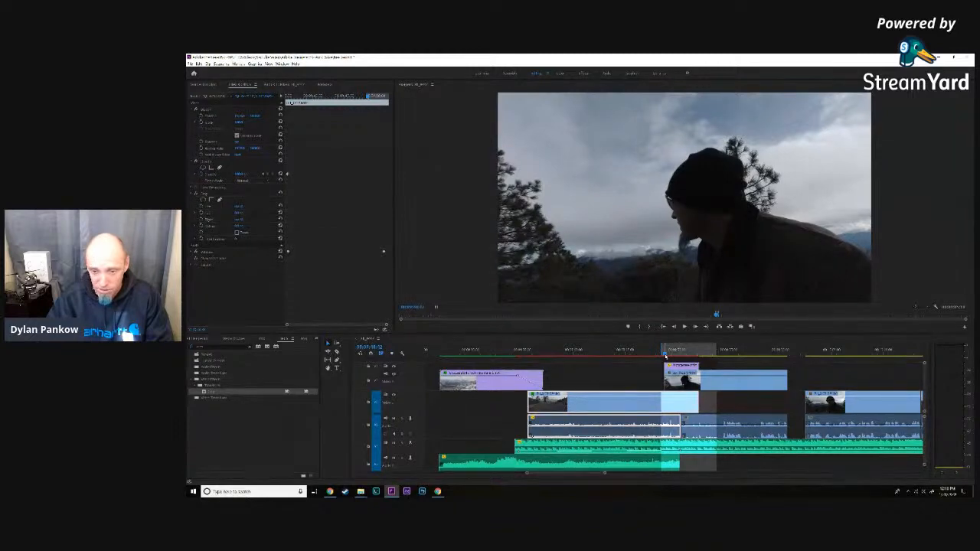
- Start keyframing the right crop of the road clip at the moment the Christmas tree enters the frame
key("space")
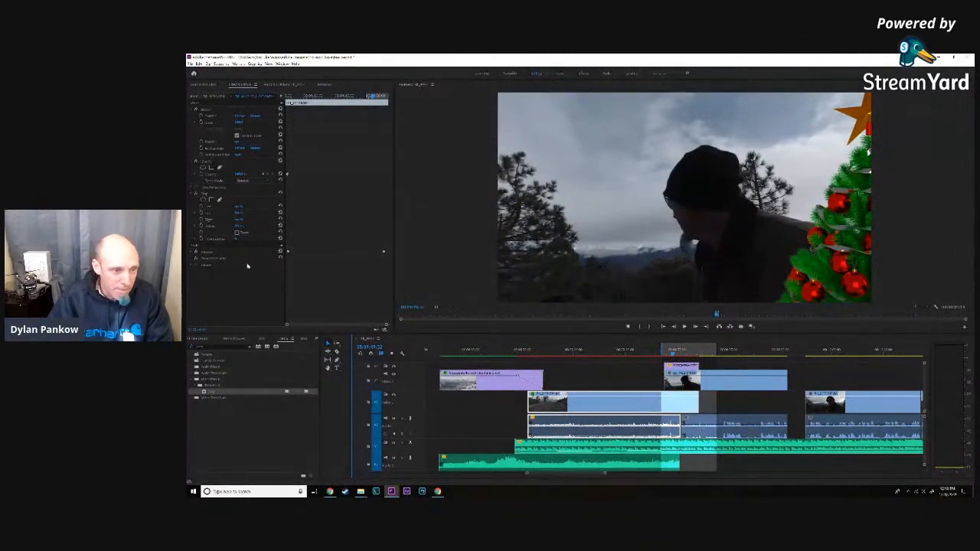
left_click(201, 221)
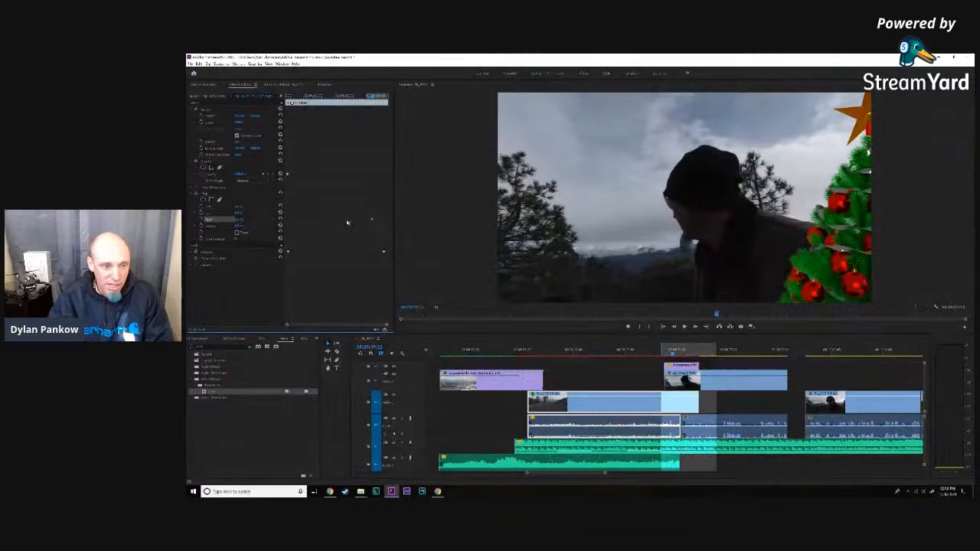
left_click(239, 220)
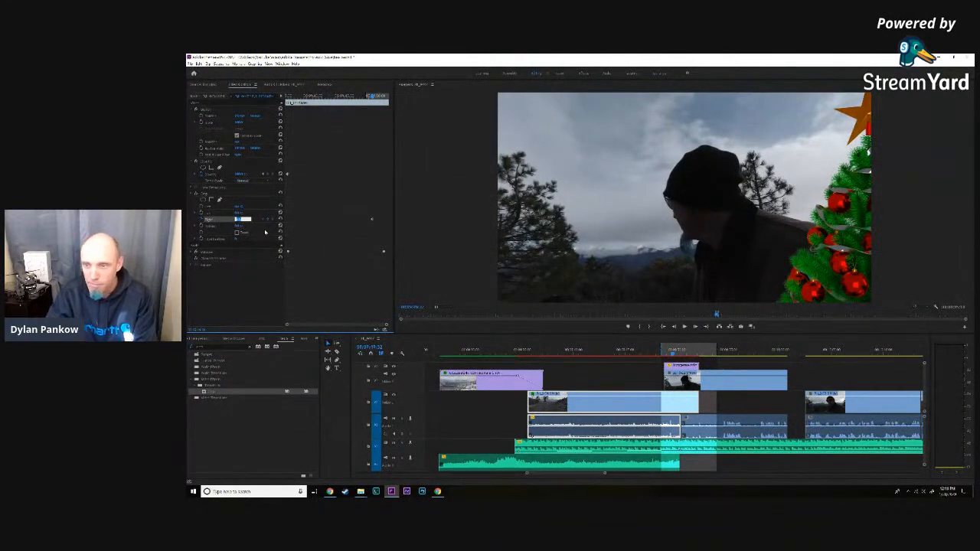
left_click(616, 404)
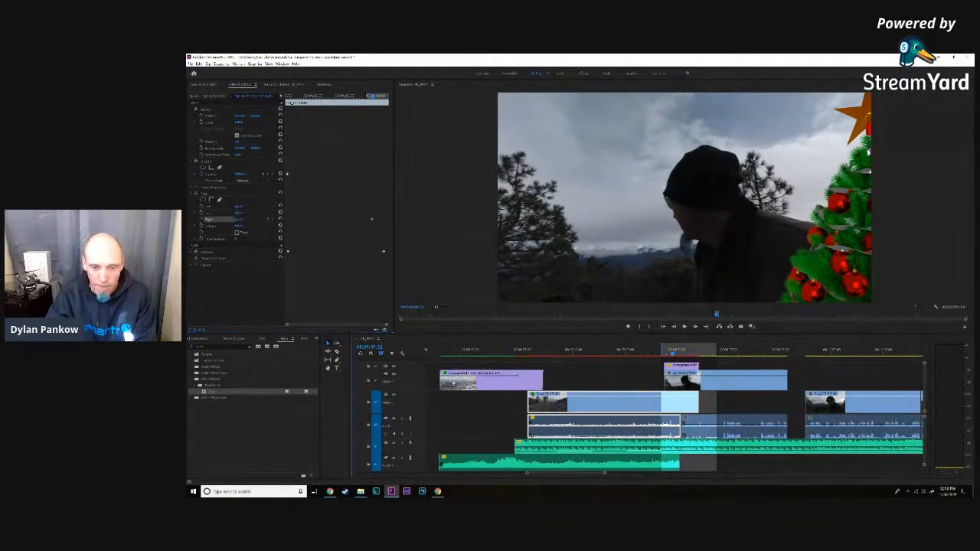
- Hide the video track holding the man's clip and return the playhead to the frame where the tree enters
left_click(394, 375)
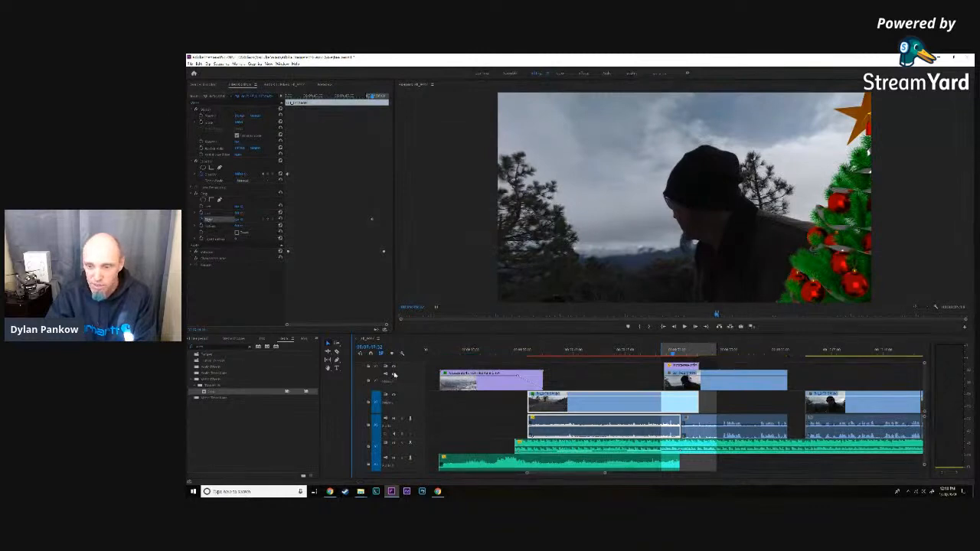
left_click(238, 220)
left_click(394, 375)
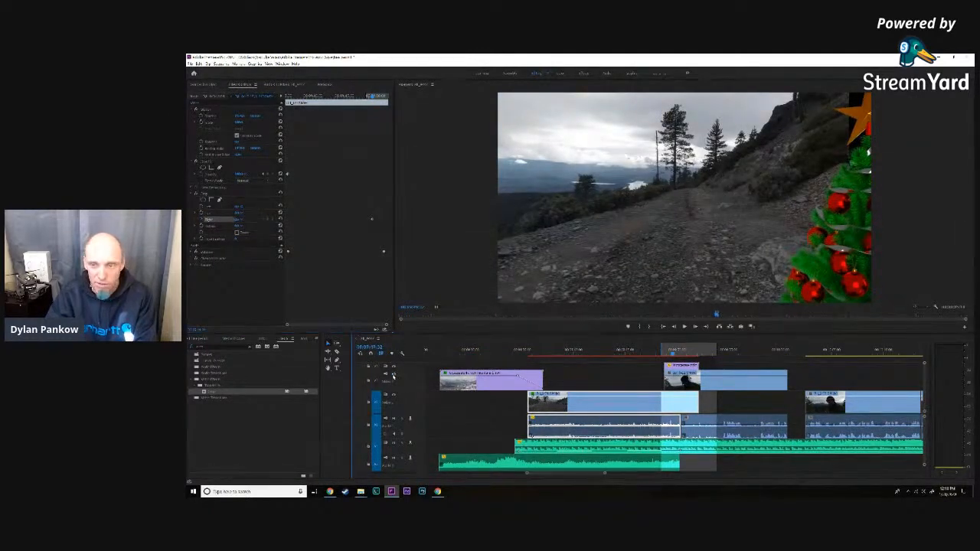
left_click(393, 375)
left_click(394, 376)
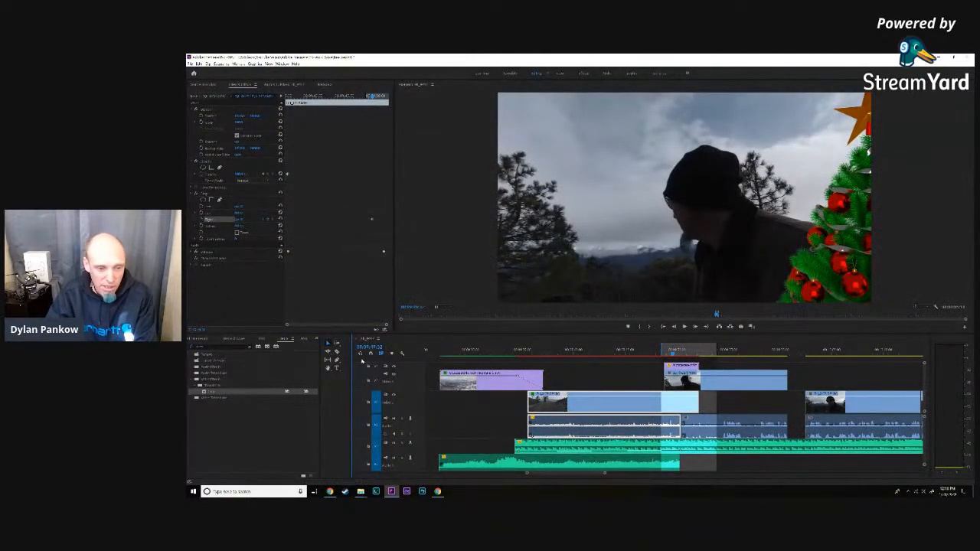
left_click(394, 376)
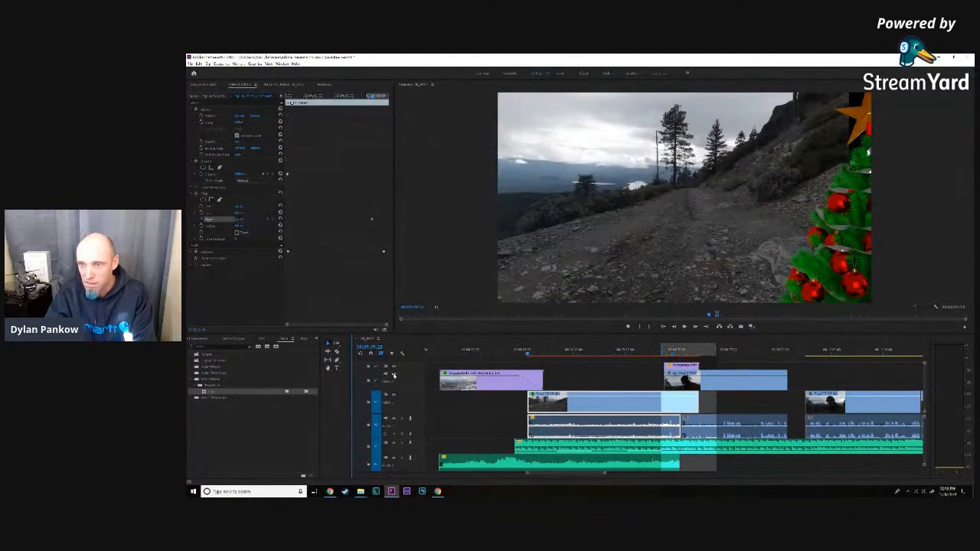
key("Up")
left_click(674, 352)
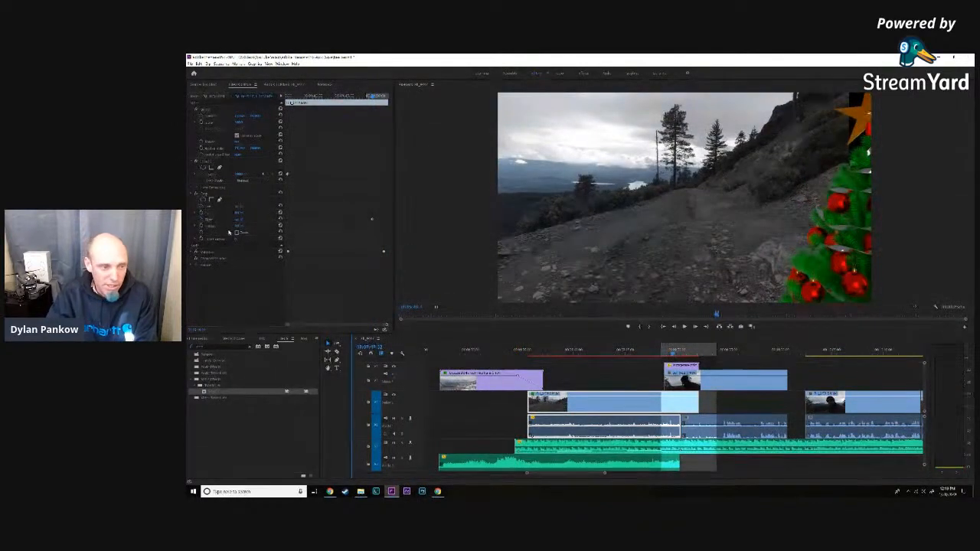
- Advance a few frames at a time, keyframing the road clip's right crop behind the tree as it first slides in
left_click(237, 220)
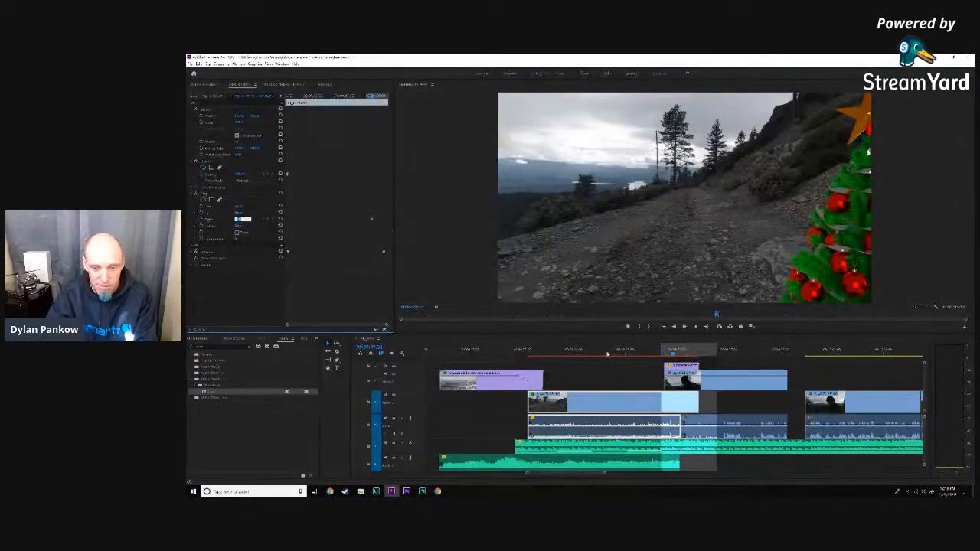
left_click(695, 327)
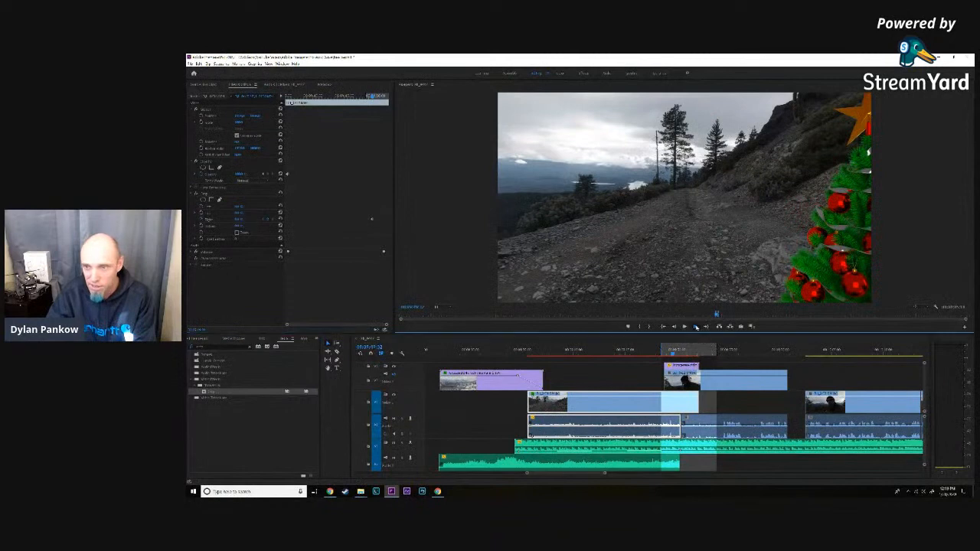
left_click(238, 220)
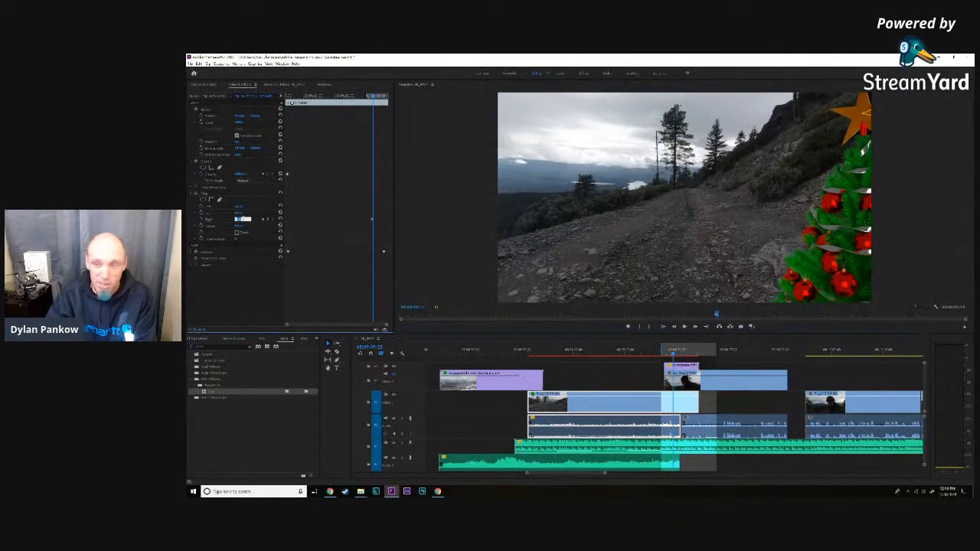
left_click(691, 331)
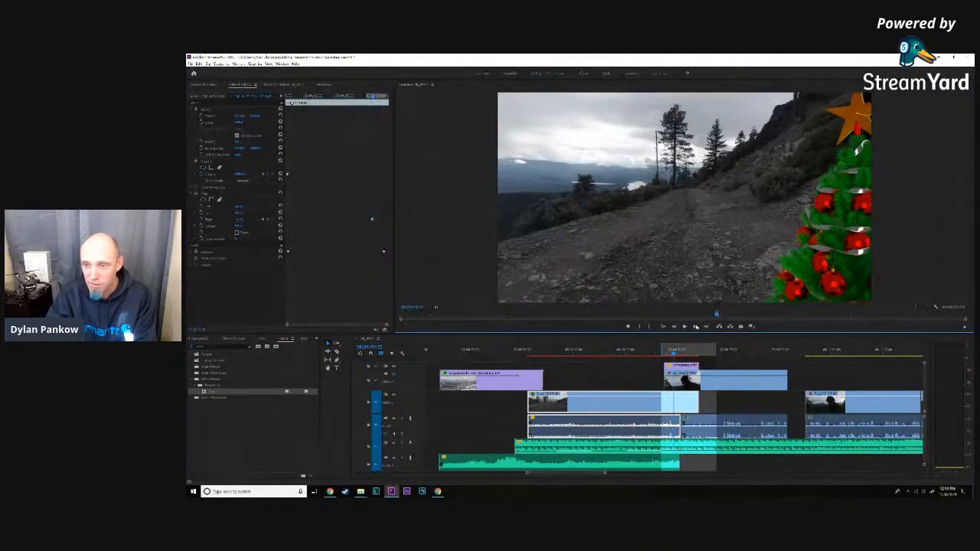
left_click(239, 220)
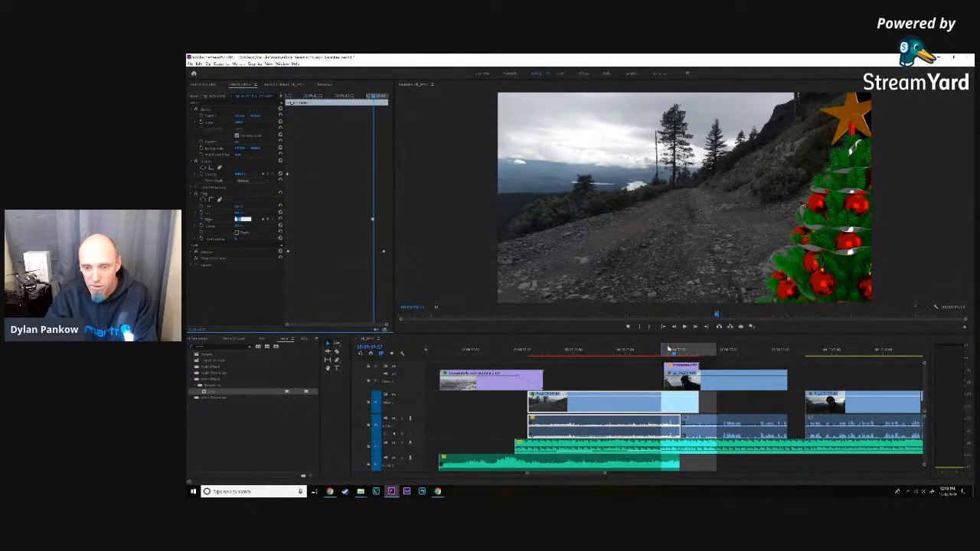
left_click(697, 327)
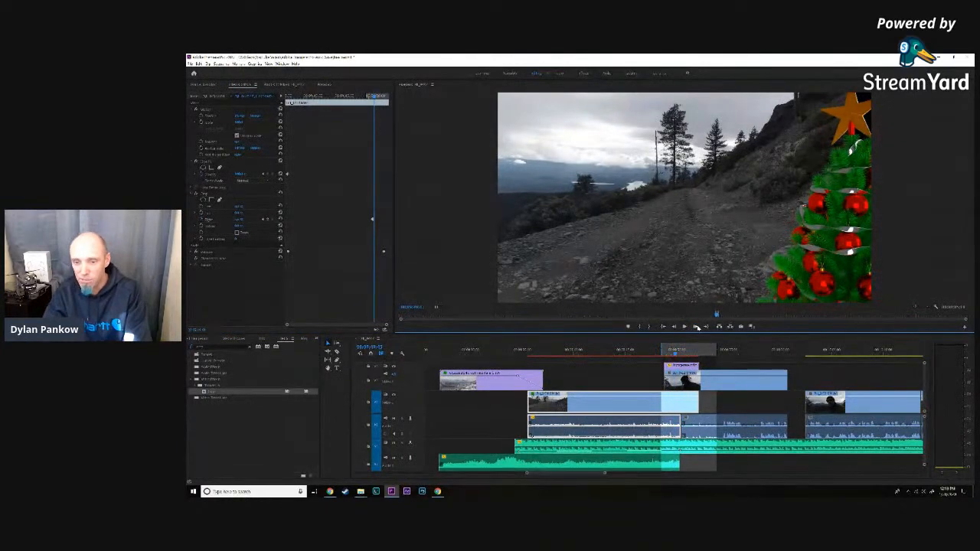
left_click(697, 328)
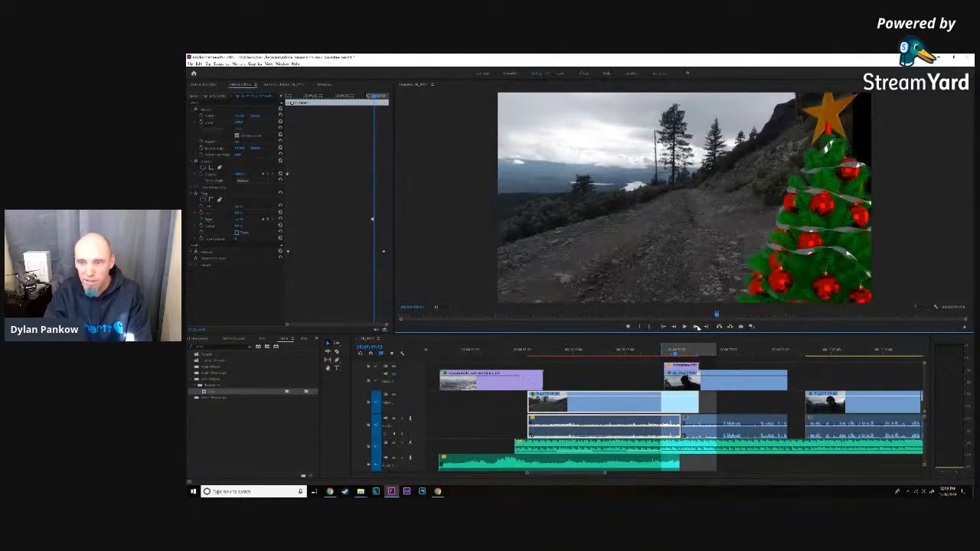
- Add further right crop keyframes on the road clip once the whole star is inside the frame, following the tree's movement
left_click(241, 220)
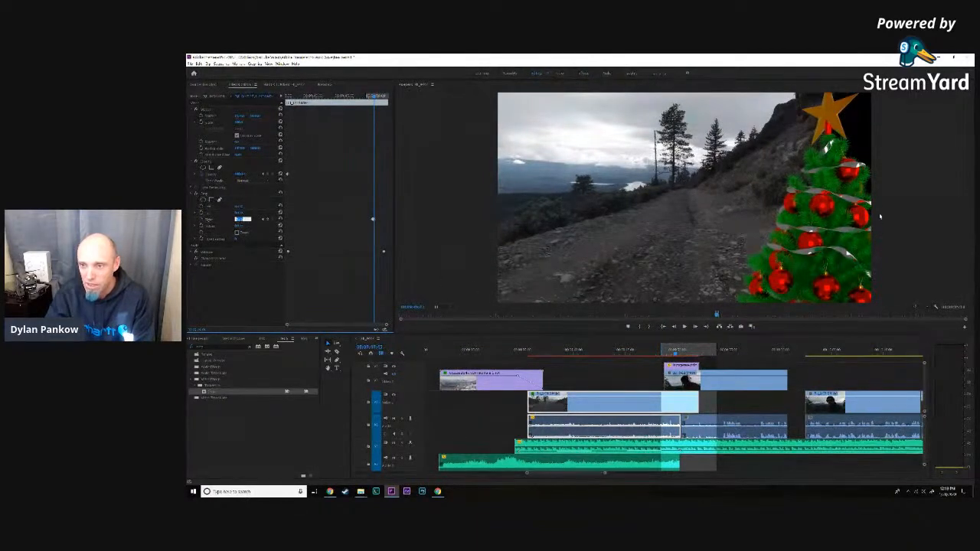
left_click(695, 327)
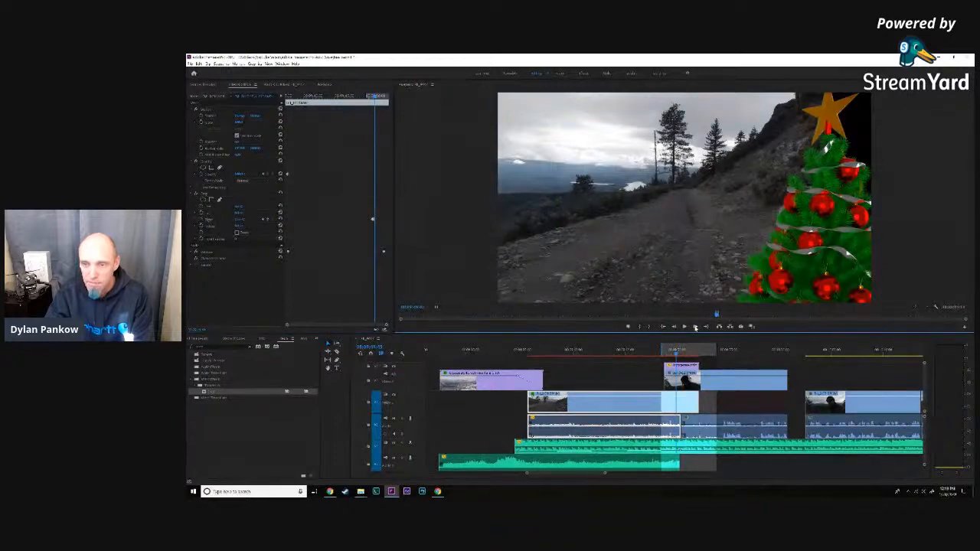
key("Right")
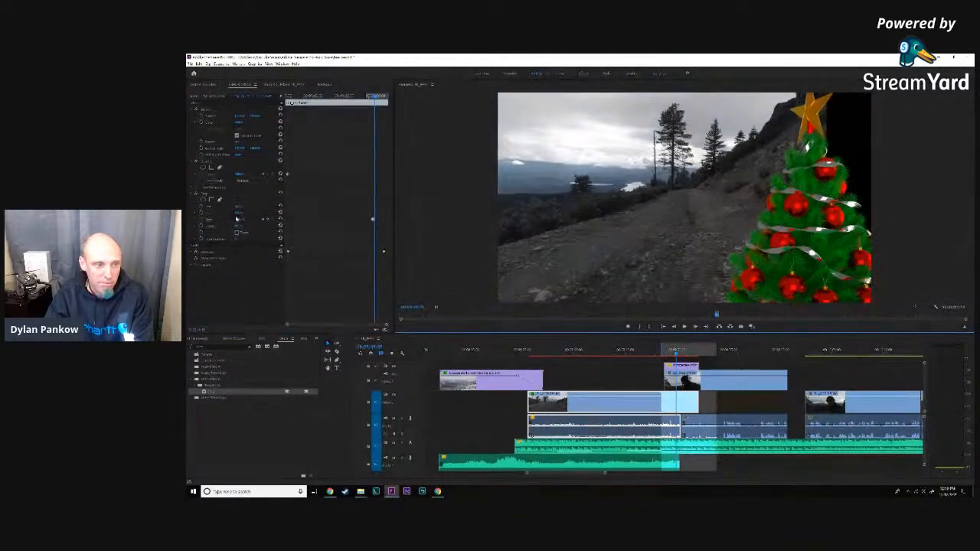
left_click(240, 220)
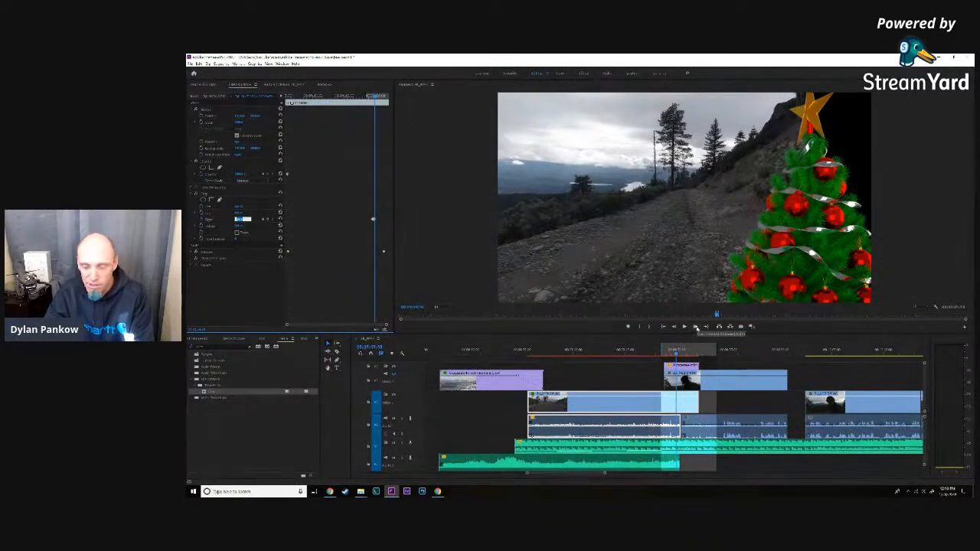
left_click(696, 327)
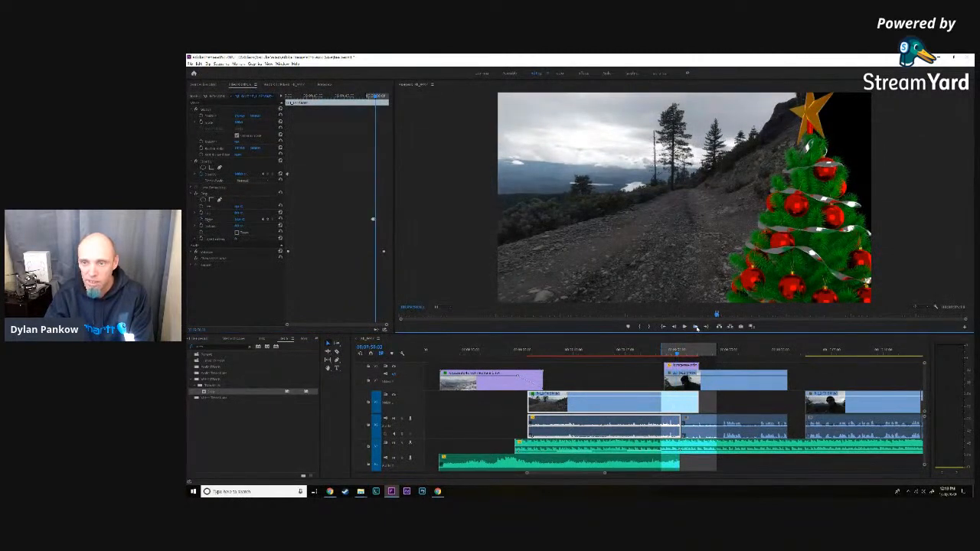
left_click(696, 327)
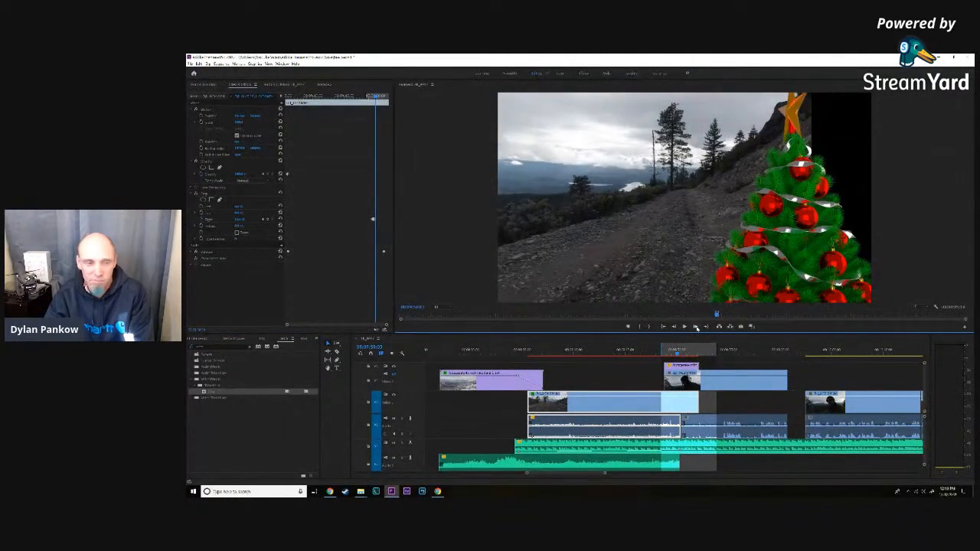
- Advance a couple of frames and keyframe the road clip's right crop so its edge stays behind the turning star
left_click(241, 220)
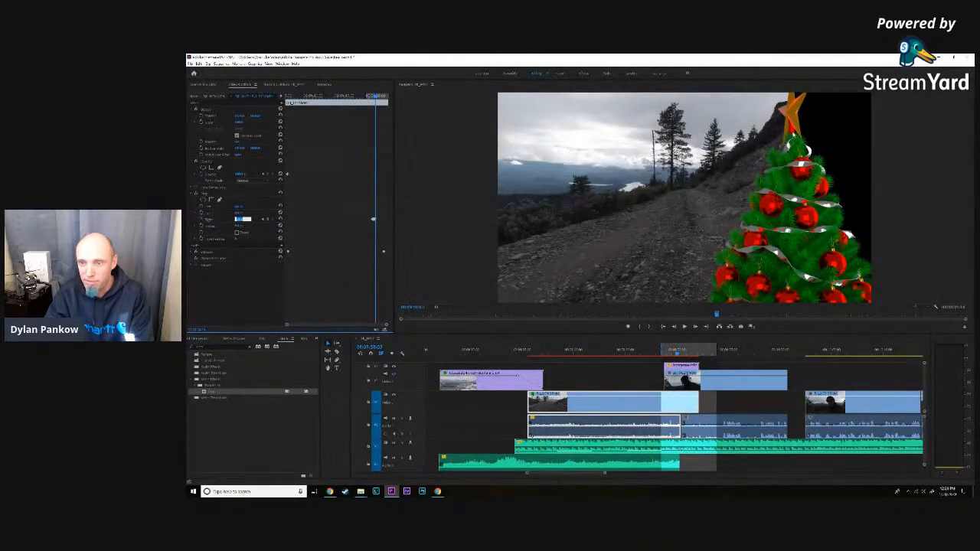
left_click(694, 327)
left_click(694, 327)
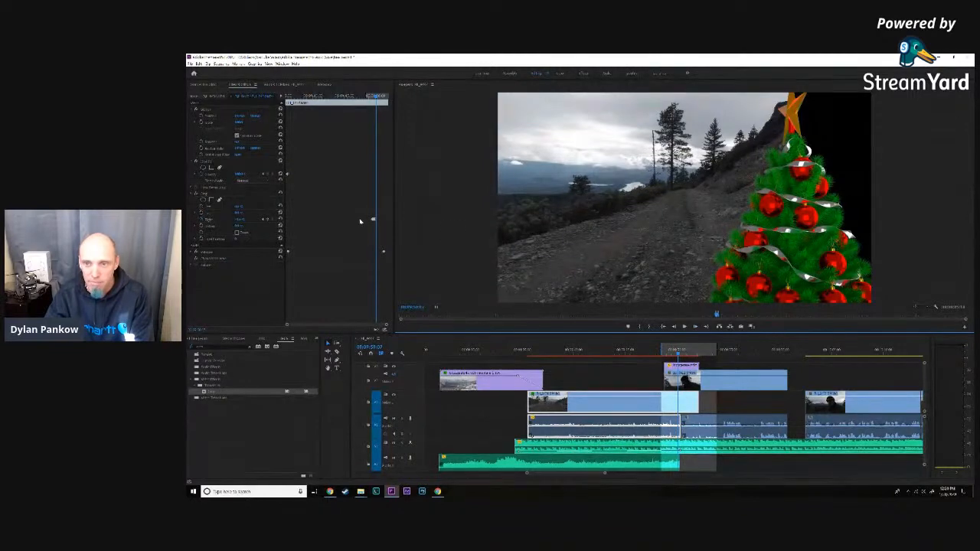
left_click(242, 220)
left_click(243, 219)
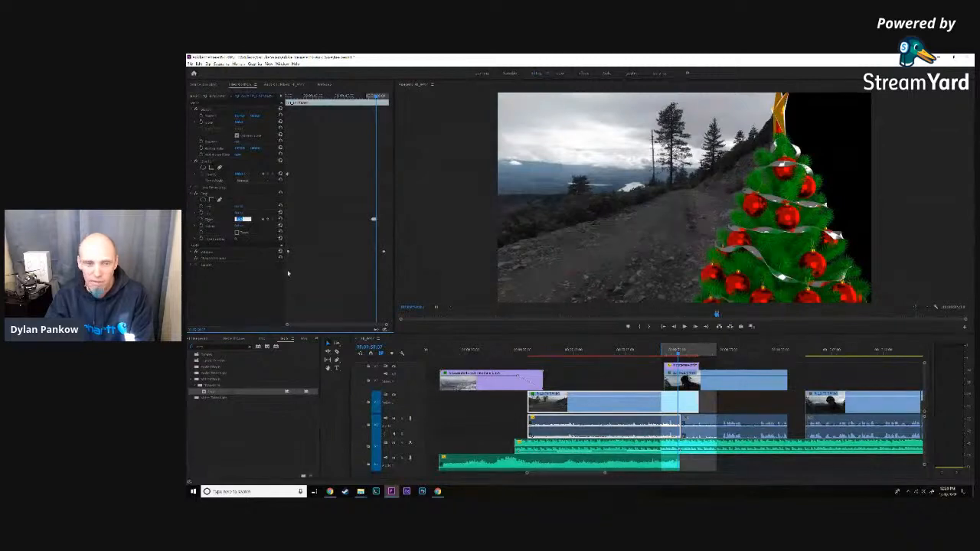
- Zoom in on the crop keyframes, advance a few frames, and increase the right crop until the road clip ends behind the edge-on star
left_click_drag(289, 325, 342, 327)
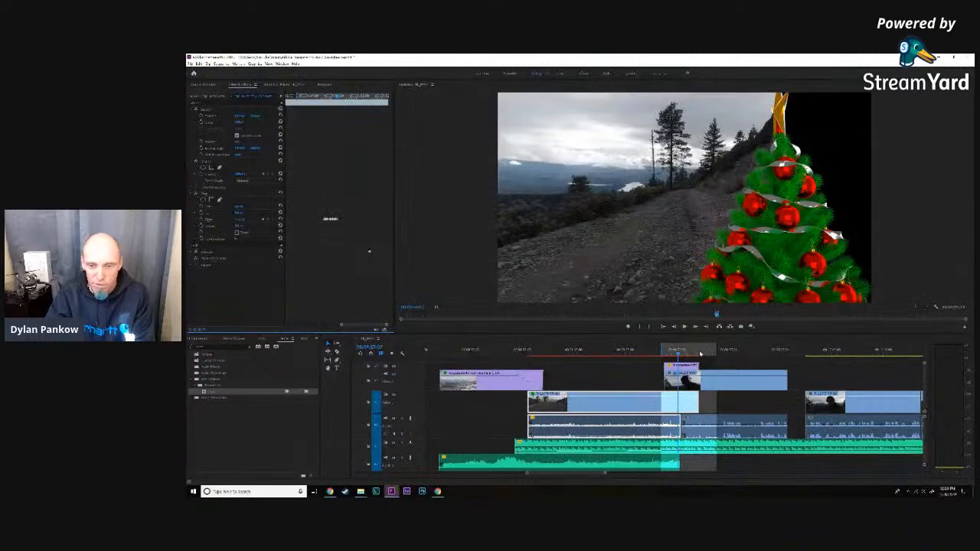
left_click(696, 327)
left_click(697, 328)
left_click(697, 327)
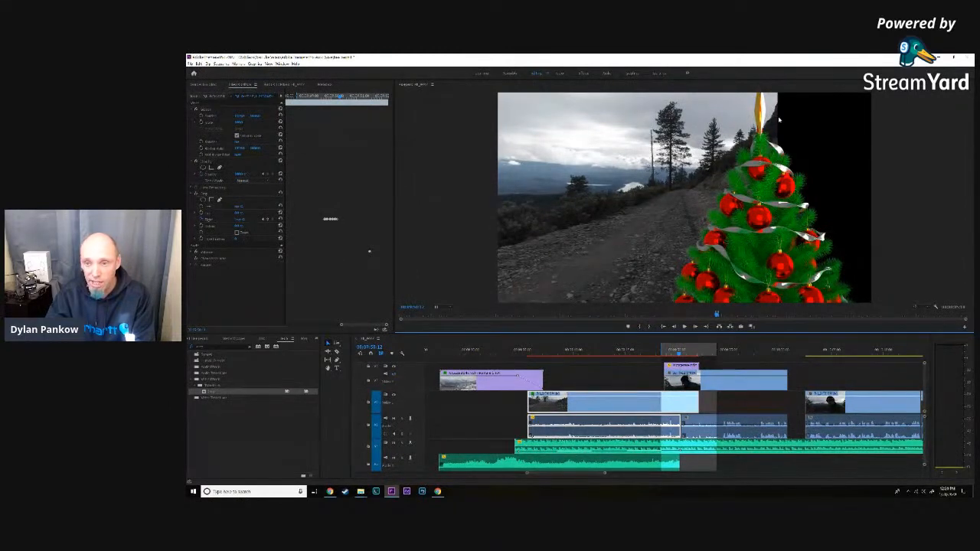
left_click(240, 220)
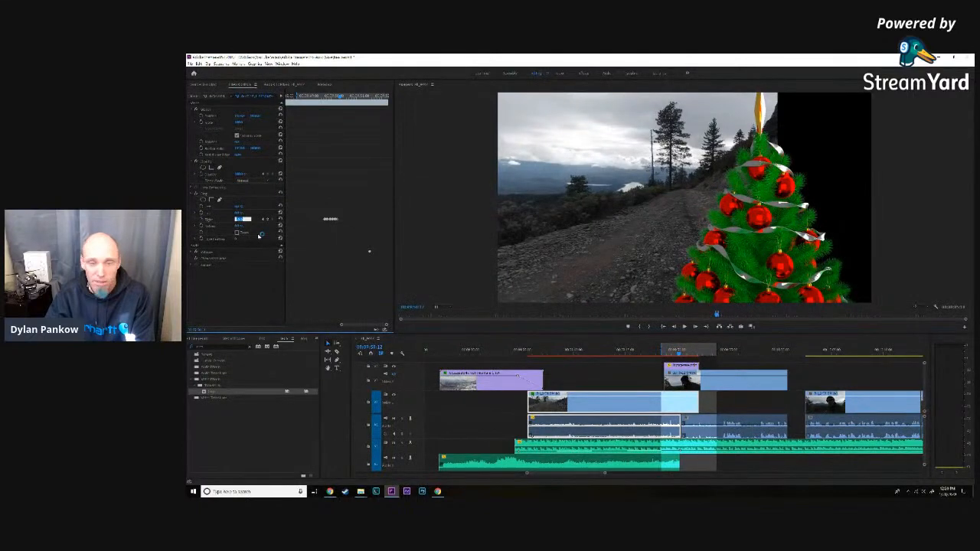
key("Up")
key("Up")
key("Up")
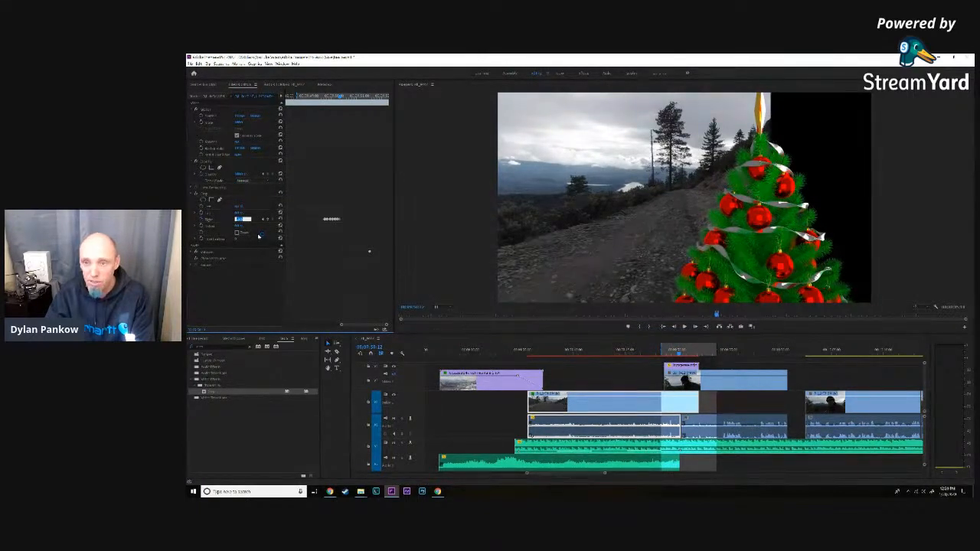
key("Up")
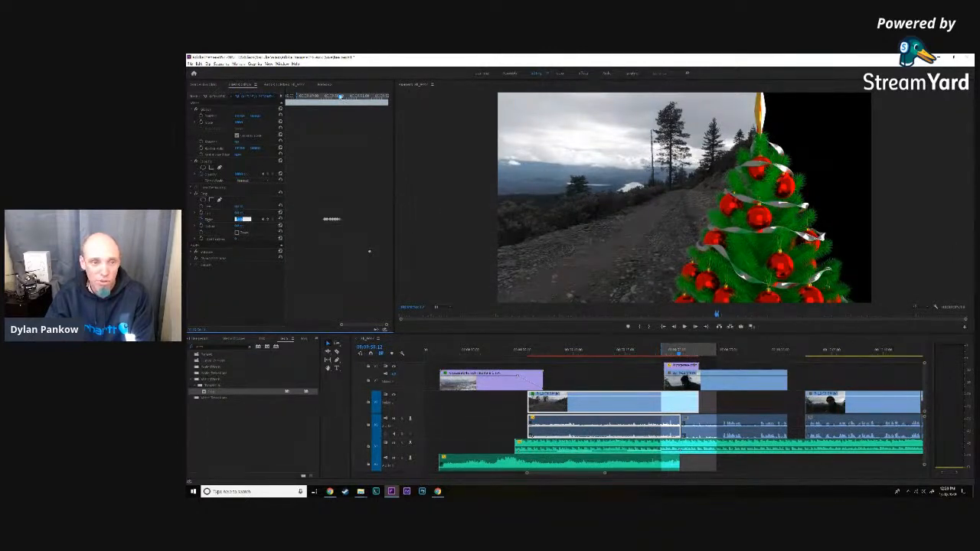
- Add two more right crop keyframes on the road clip as the tree moves past the distant pines beside the road
left_click(340, 97)
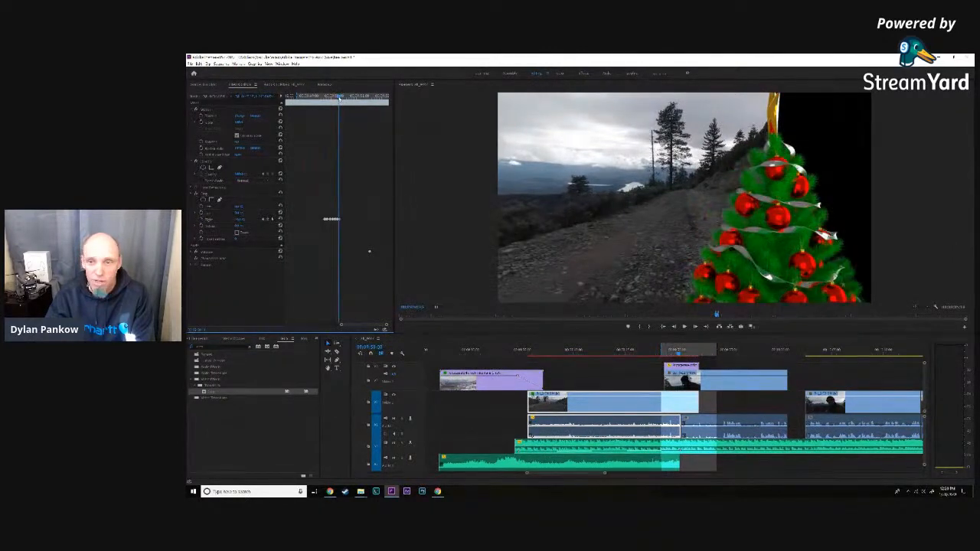
mouse_move(340, 98)
left_mouse_down()
mouse_move(329, 102)
mouse_move(341, 102)
left_mouse_up()
left_click(242, 220)
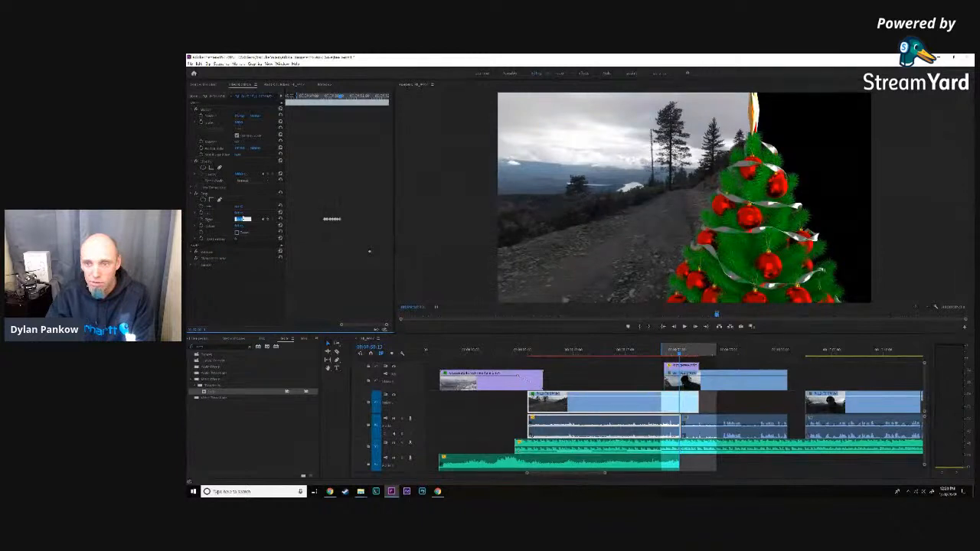
left_click_drag(341, 98, 345, 98)
left_click(240, 220)
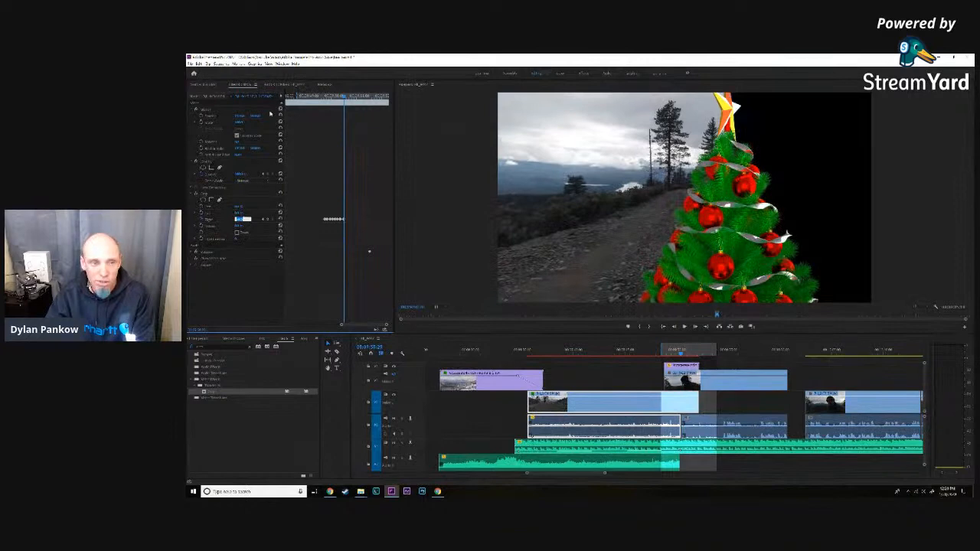
- Move ahead to where the star faces forward and increase the road clip's right crop until its edge hides behind the tree
left_click_drag(344, 98, 350, 98)
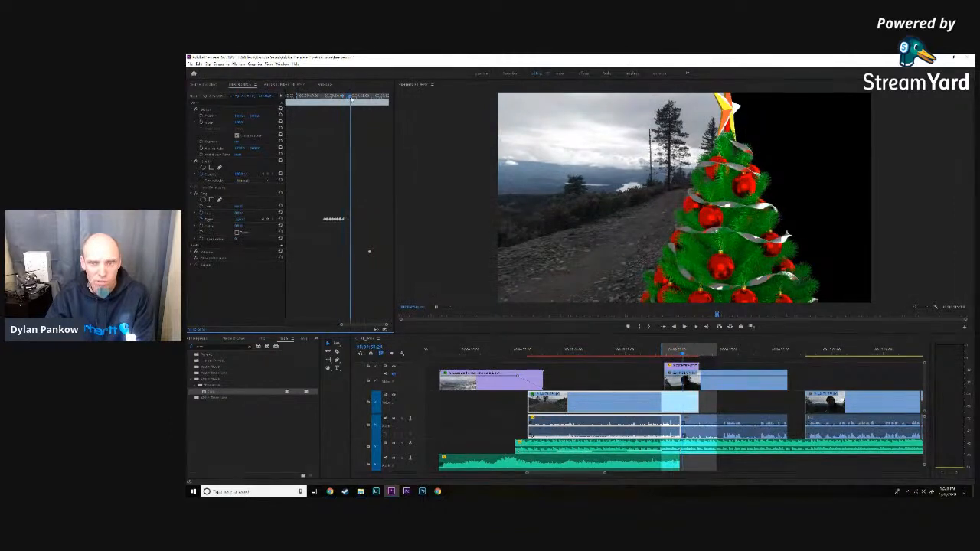
left_click(237, 220)
key("Up")
key("Up")
key("Up")
key("Up")
key("Up")
key("Up")
key("Up")
key("Up")
key("Up")
key("Up")
key("Up")
key("Up")
key("Up")
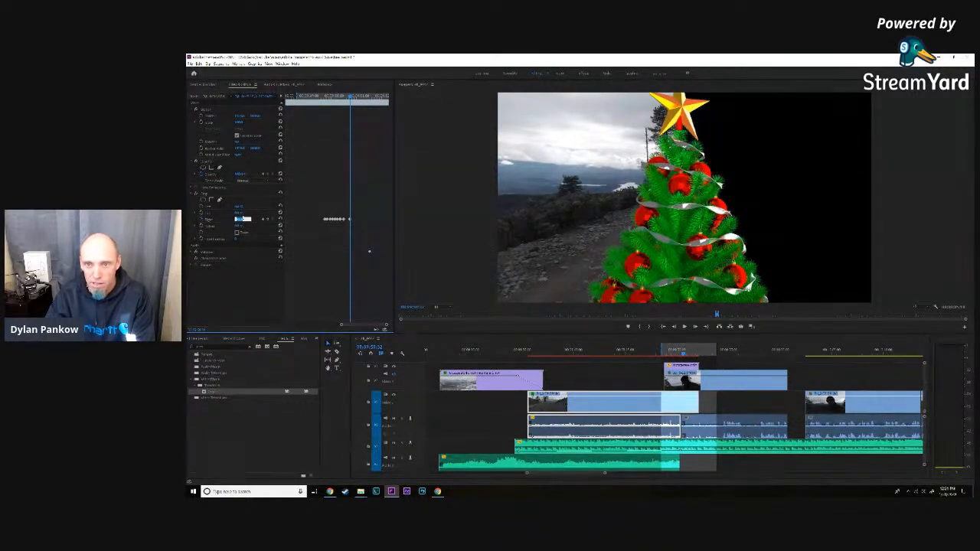
- Step back between the latest keyframes and correct the right crop at two intermediate frames to keep the edge behind the star
left_click_drag(351, 98, 349, 98)
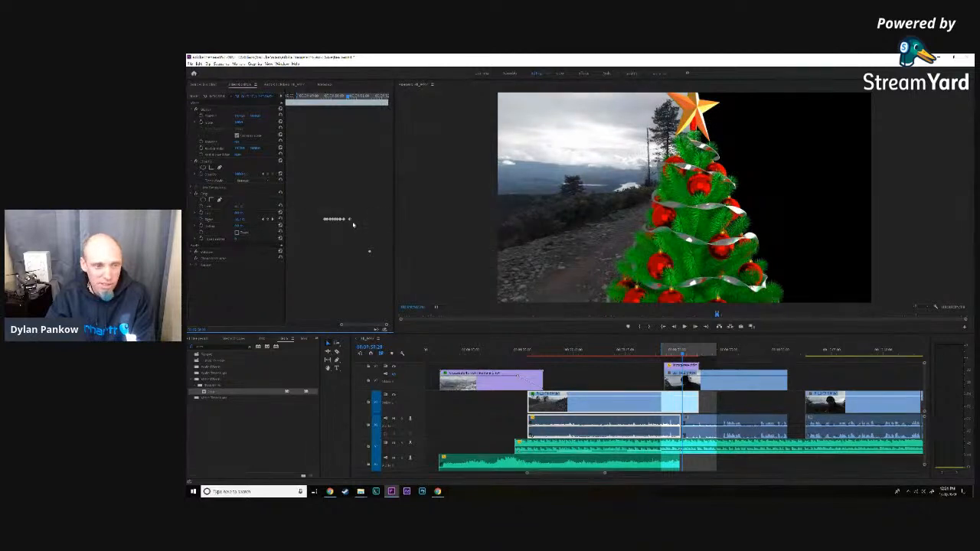
left_click(239, 220)
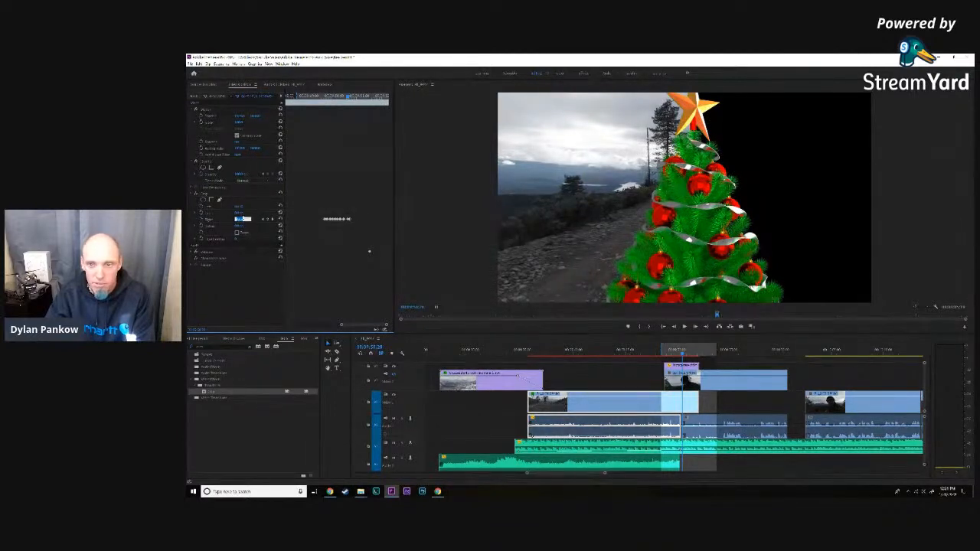
left_click_drag(349, 98, 346, 98)
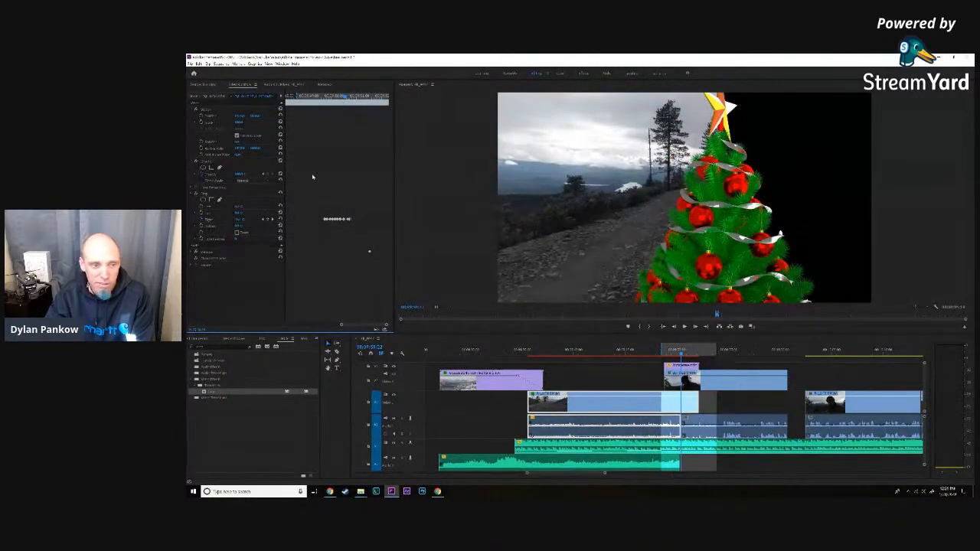
left_click(242, 220)
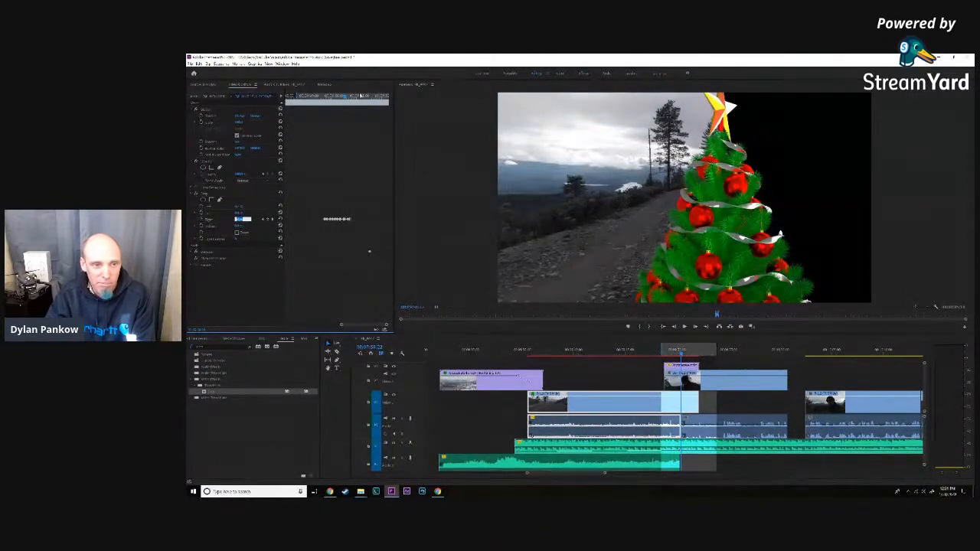
- Move ahead to where the tree nears the frame's center and keyframe a larger right crop that ends behind the star
left_click_drag(346, 96, 354, 97)
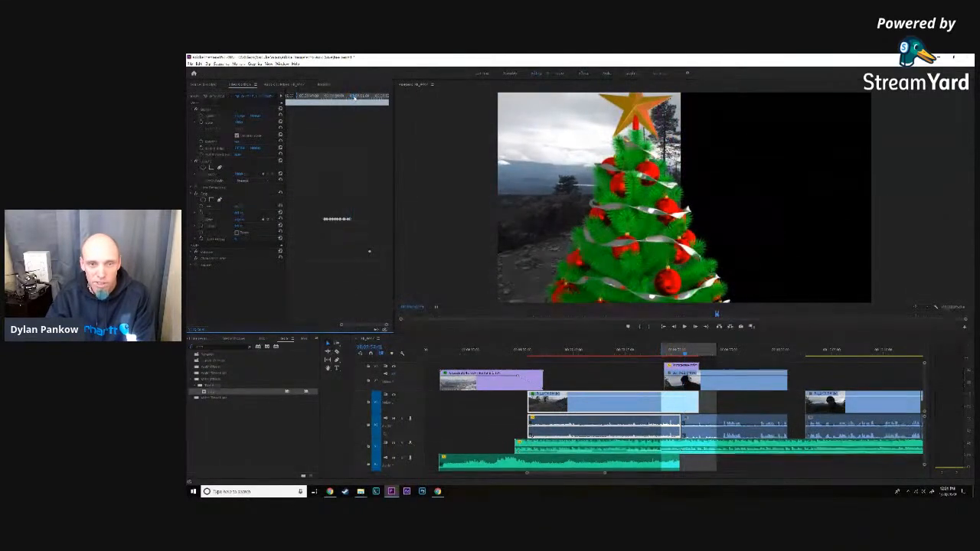
left_click(242, 219)
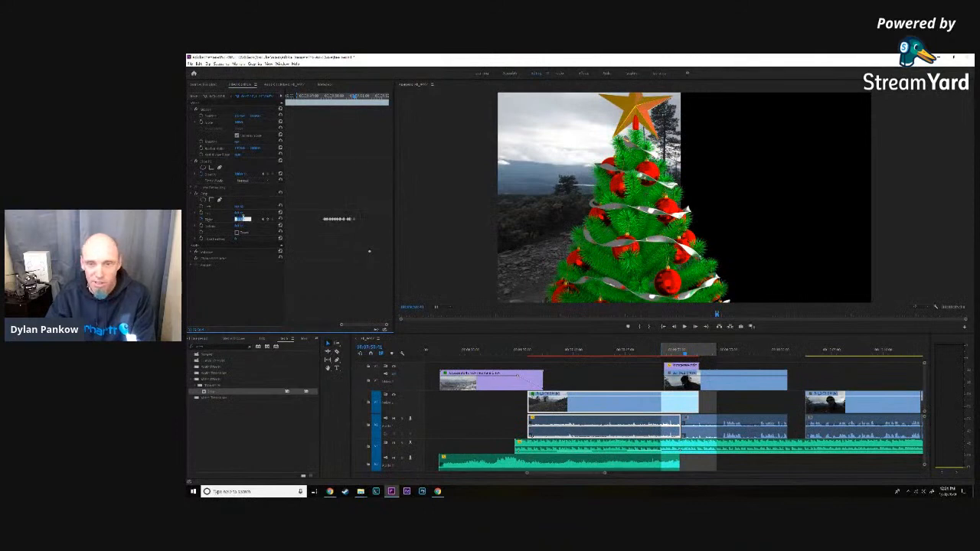
key("Up")
key("Up")
key("Up")
key("Up")
key("Up")
key("Up")
key("Up")
key("Up")
key("Up")
key("Up")
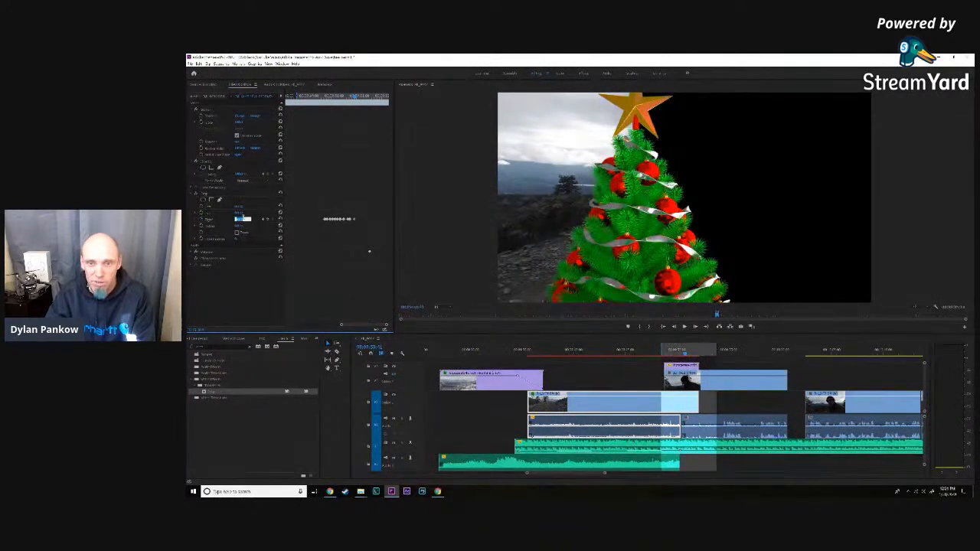
- Advance until the tree's lower branches reach the frame's left edge and increase the road clip's right crop to match the star
left_click_drag(354, 96, 360, 98)
left_click(242, 219)
key("Up")
key("Up")
key("Up")
key("Up")
key("Up")
key("Up")
key("Up")
key("Up")
key("Up")
key("Up")
key("Up")
key("Up")
key("Up")
key("Up")
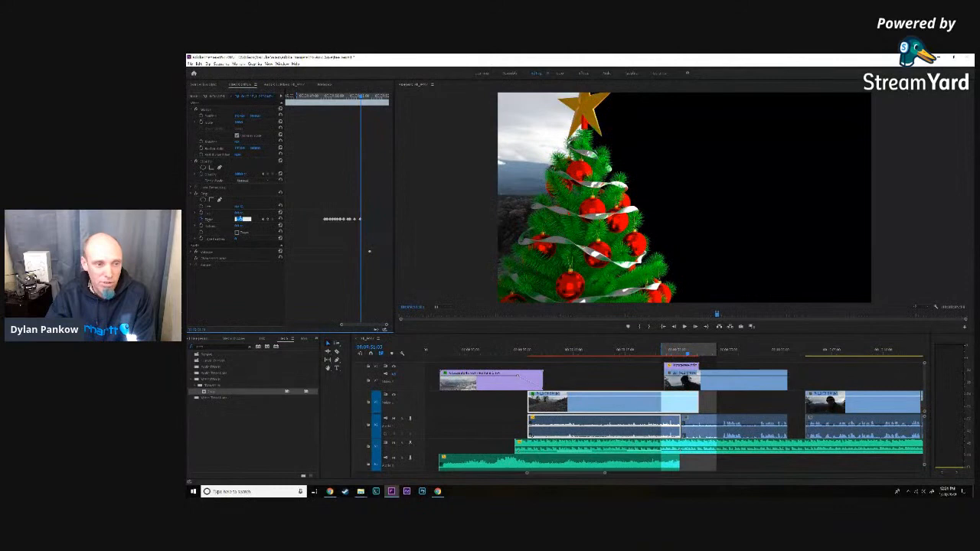
- Move ahead to where the star is edge-on near the frame's left side and keyframe the right crop behind it
left_click_drag(361, 96, 367, 97)
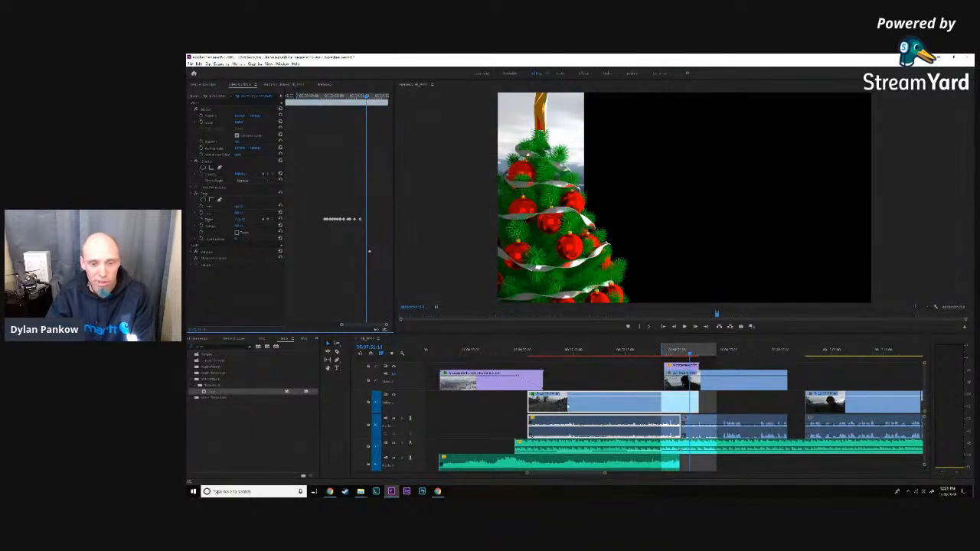
left_click(242, 219)
key("Up")
key("Up")
key("Up")
key("Up")
key("Up")
key("Up")
key("Up")
key("Up")
key("Up")
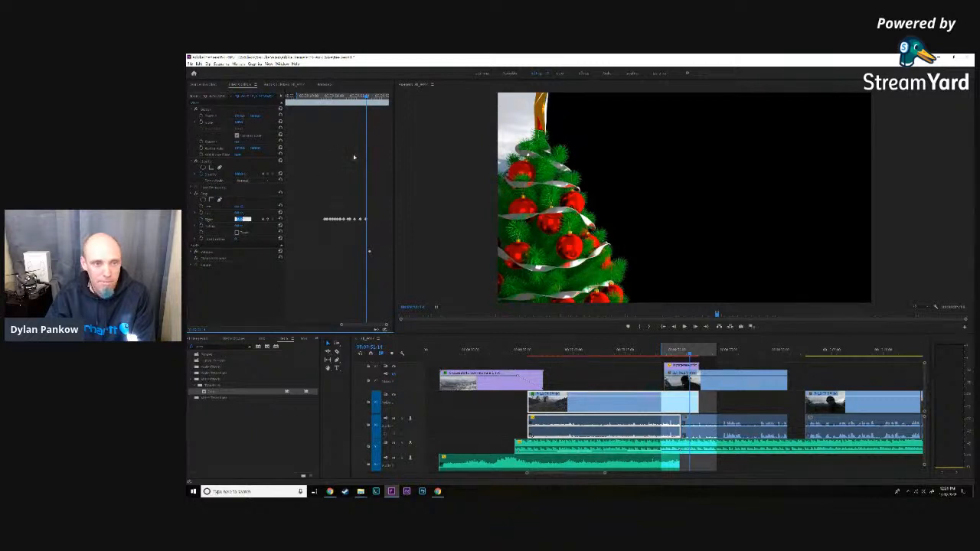
- Check the frames between the last two keyframes and keyframe the right crop slightly further on, behind the narrow star
left_click_drag(366, 98, 363, 98)
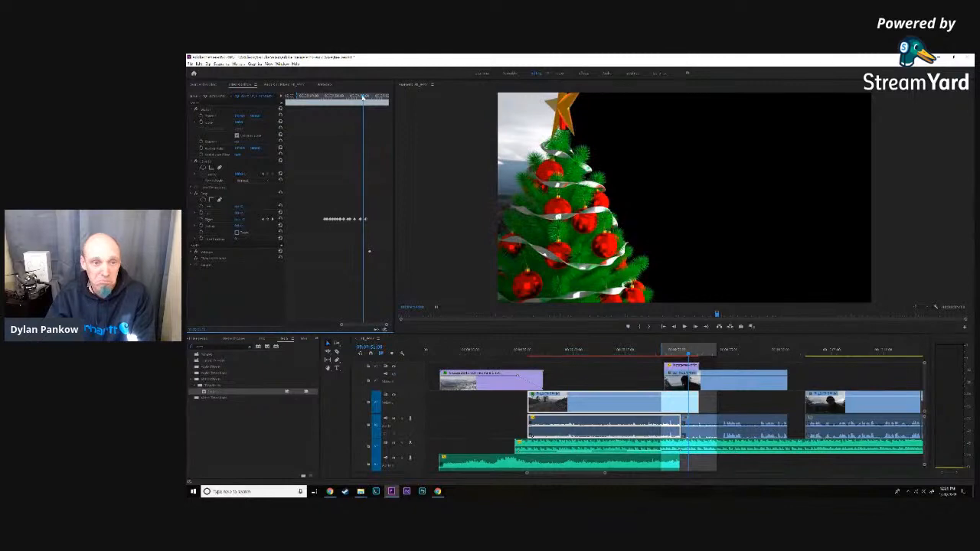
left_click_drag(363, 98, 367, 96)
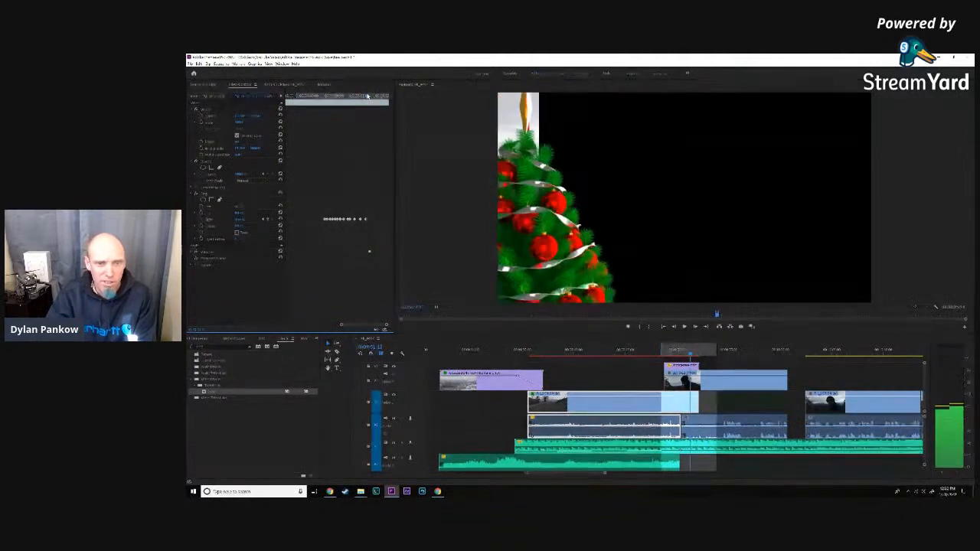
left_click(239, 220)
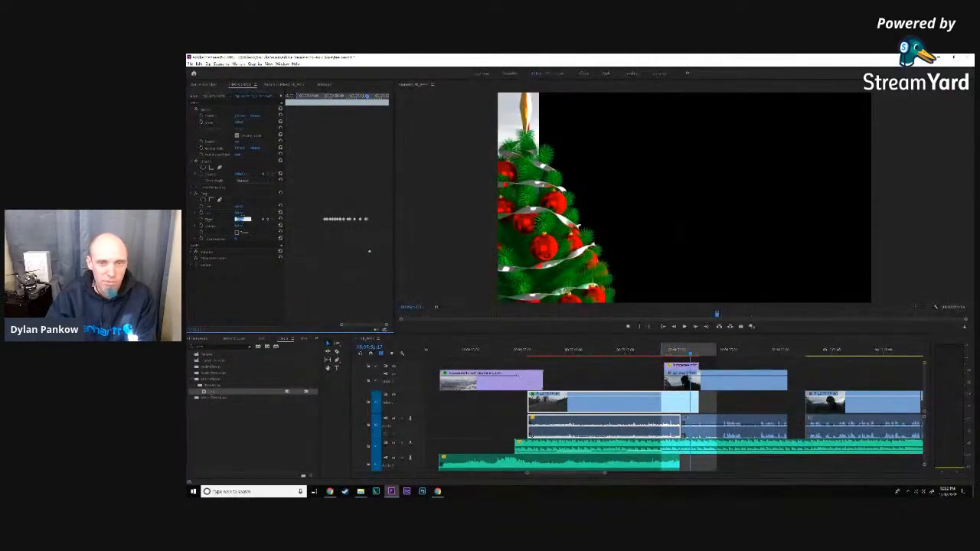
- Add a final right crop keyframe that completely crops out the road clip as the star leaves the frame
left_click(371, 96)
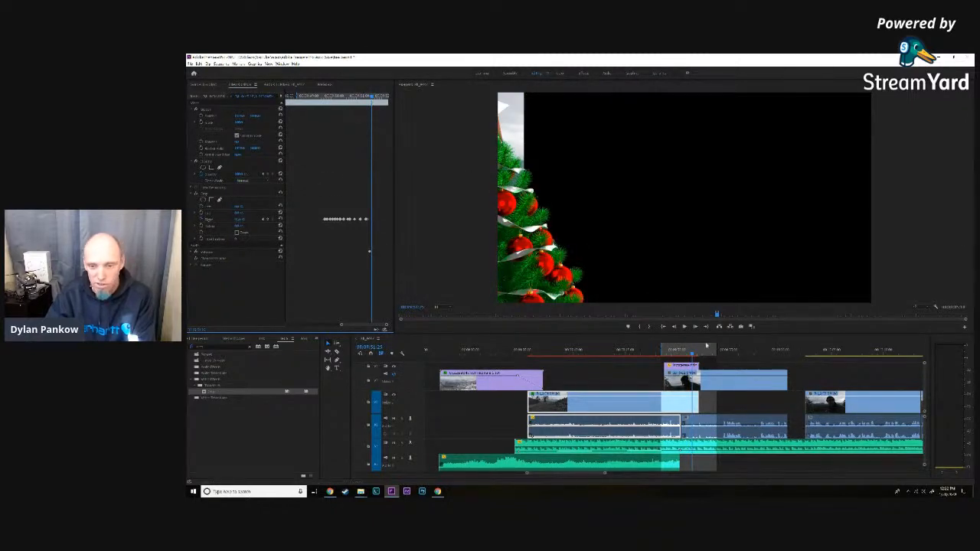
left_click(674, 326)
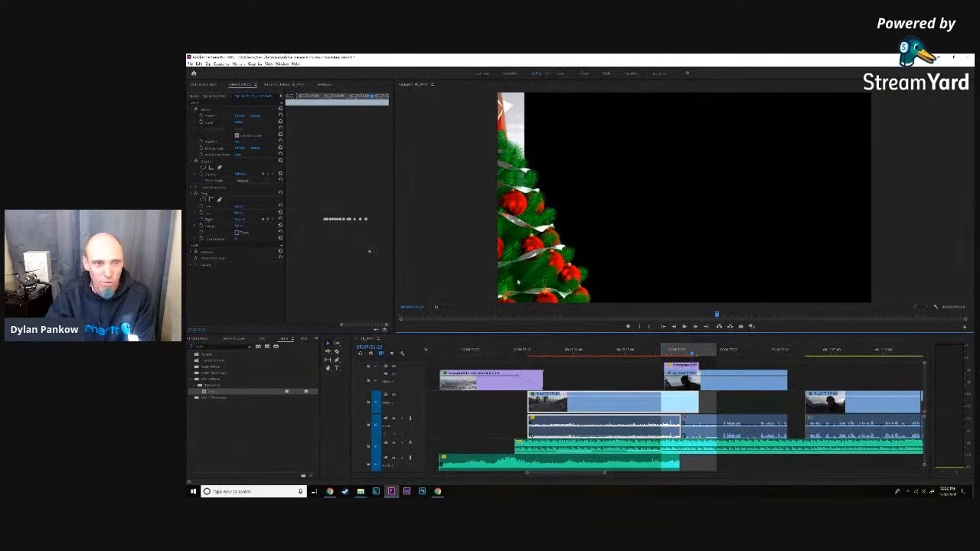
left_click(234, 220)
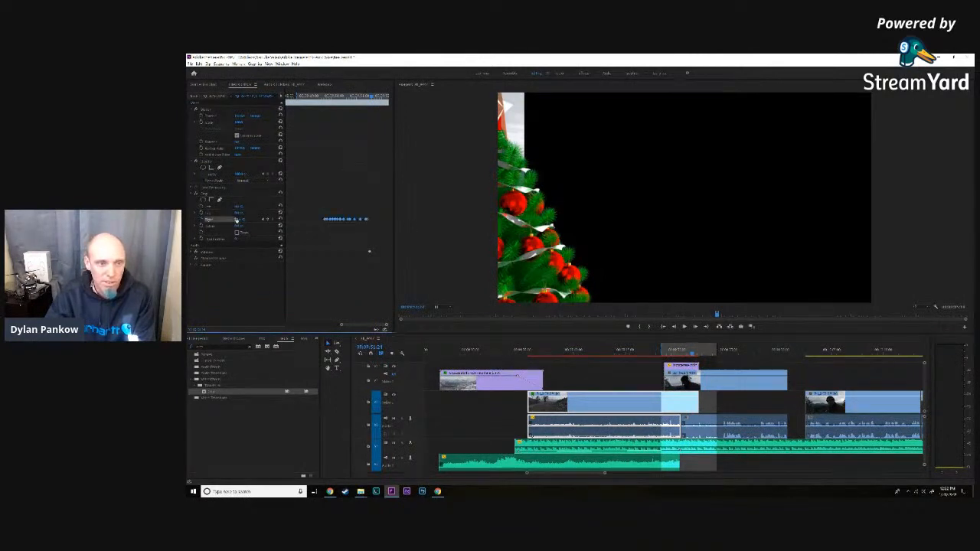
left_click(237, 220)
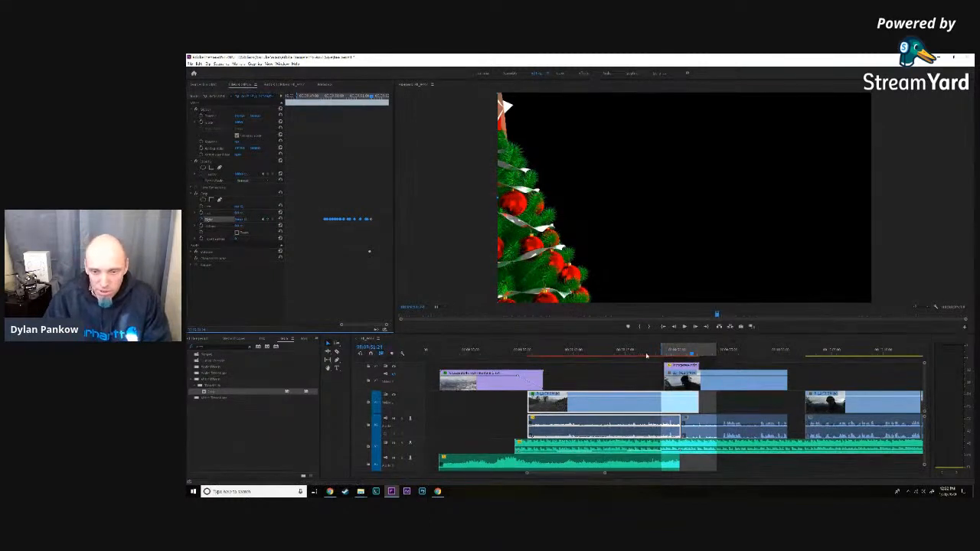
- Hide the road clip's video track, show the man's clip again, and return the playhead to where the tree enters
left_click(393, 396)
left_click(394, 375)
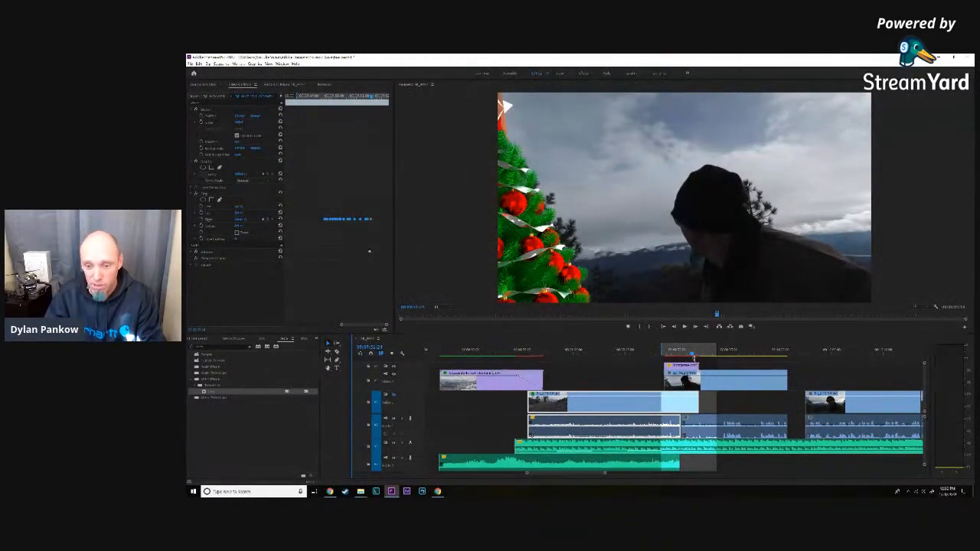
left_click_drag(692, 355, 673, 355)
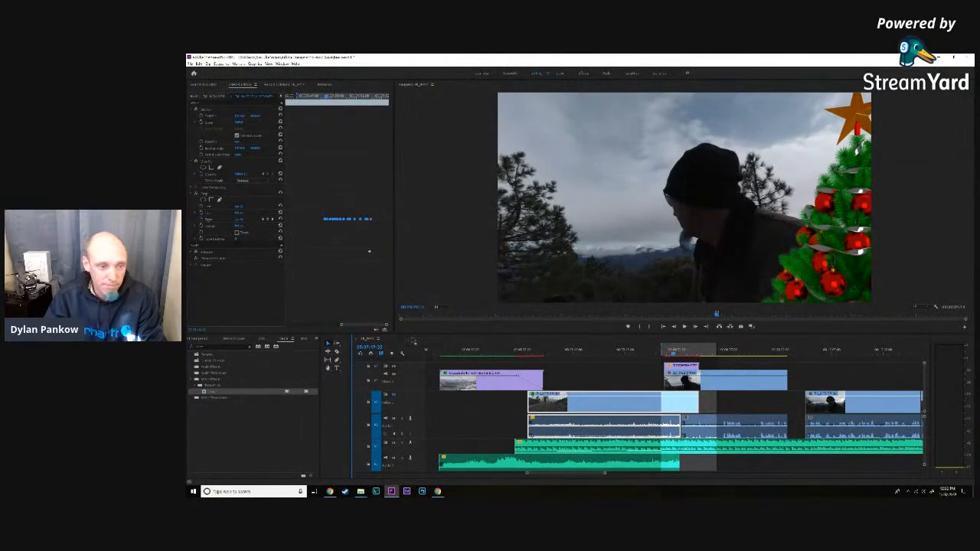
- Apply the Crop effect to the man's clip
left_click(206, 393)
left_click_drag(206, 393, 699, 380)
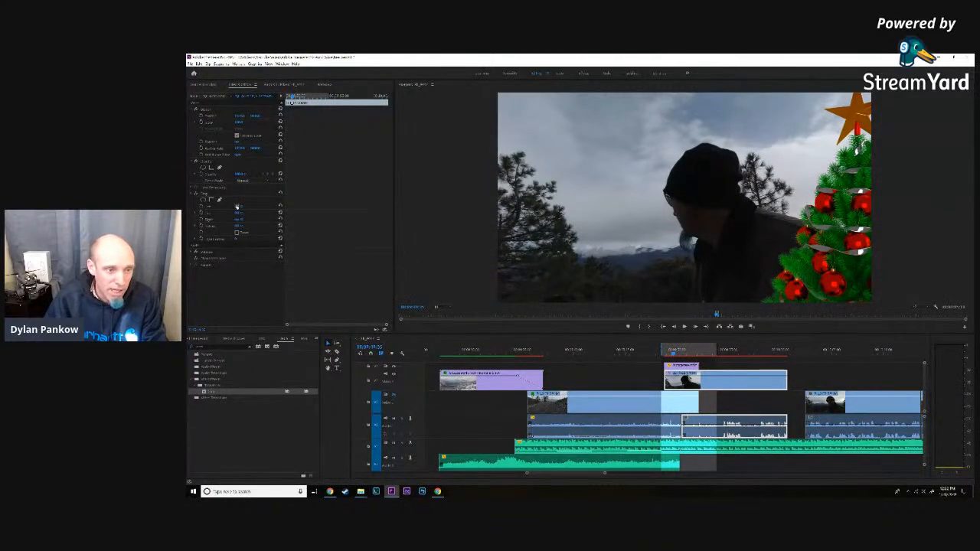
left_click(238, 207)
left_click(203, 208)
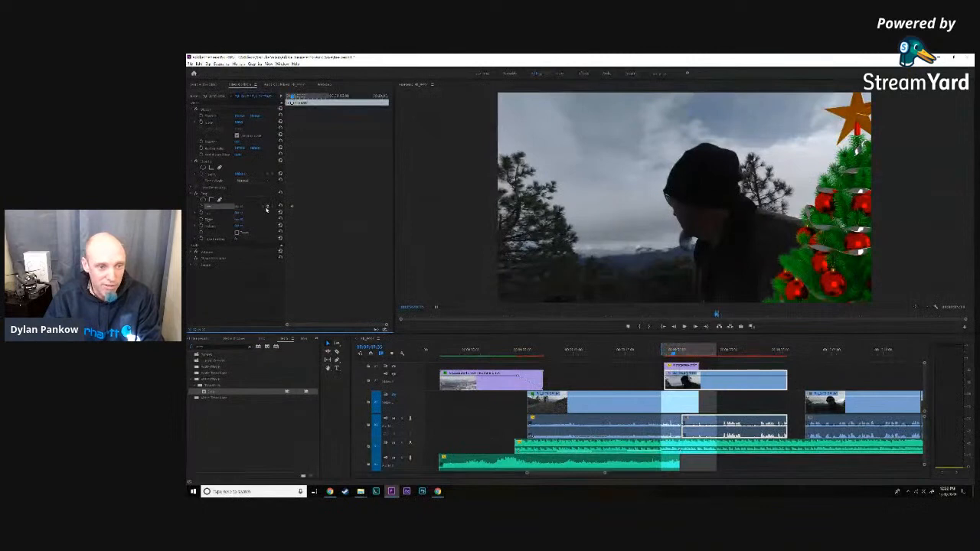
left_click(241, 207)
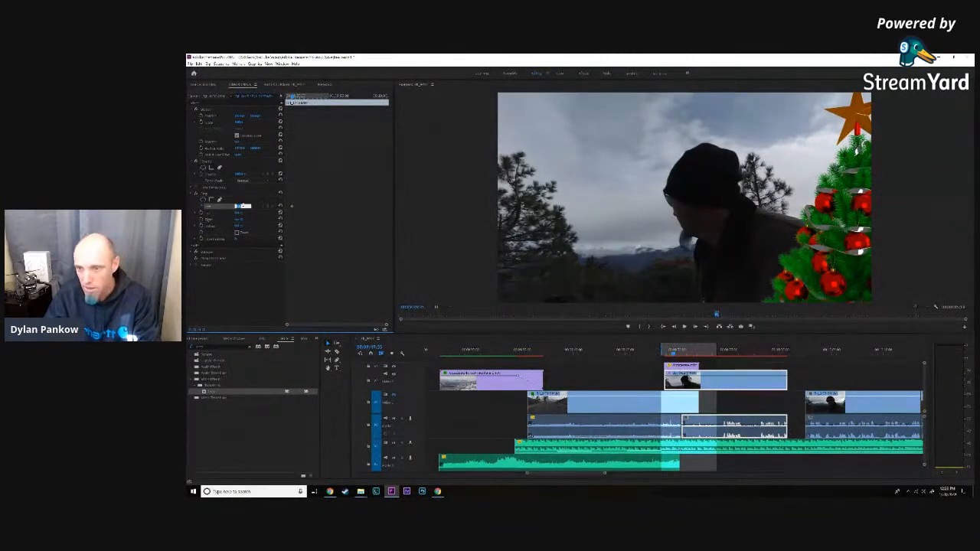
left_click(201, 208)
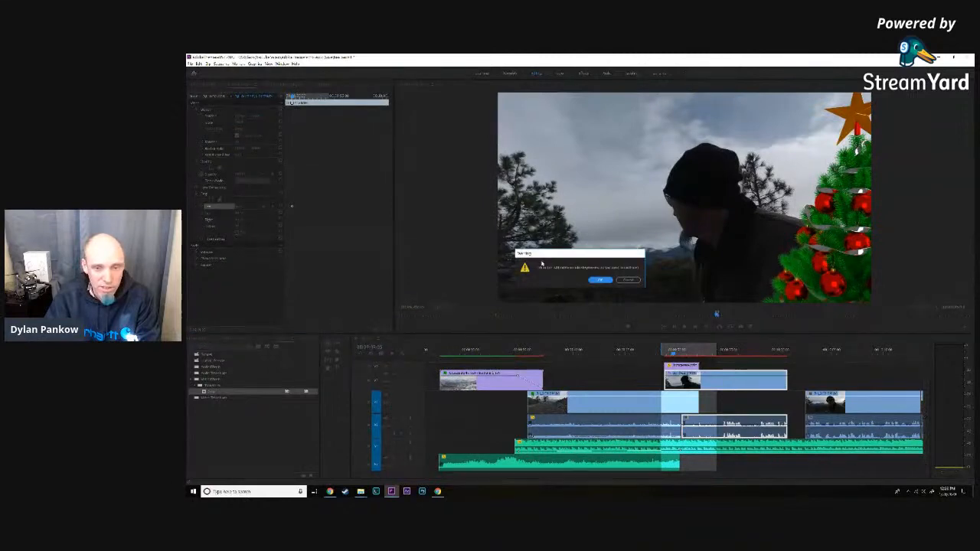
left_click(602, 280)
left_click(217, 221)
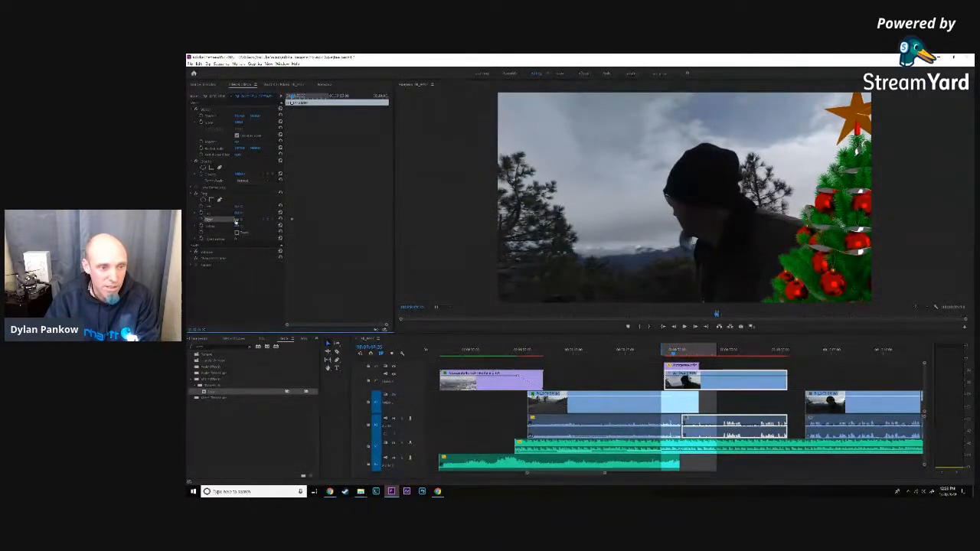
left_click(242, 220)
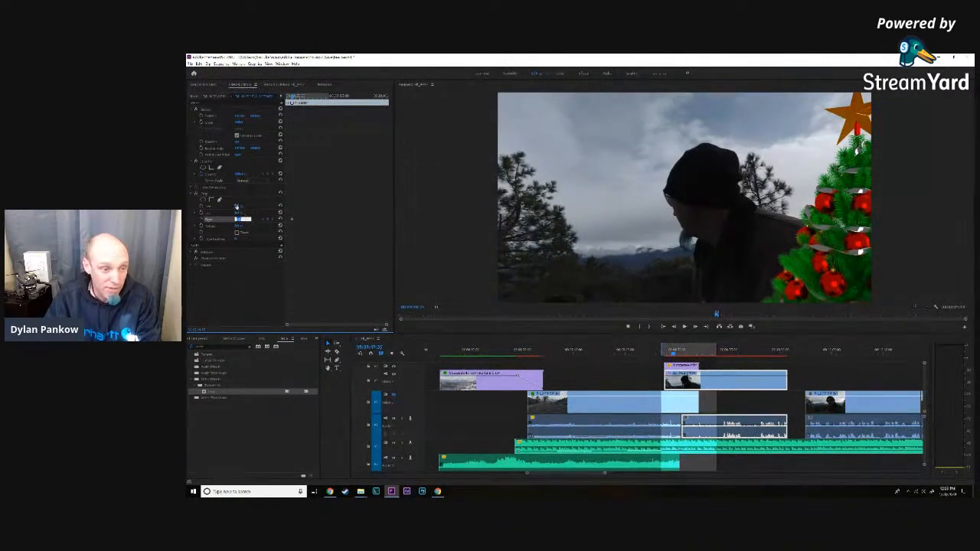
left_click(202, 220)
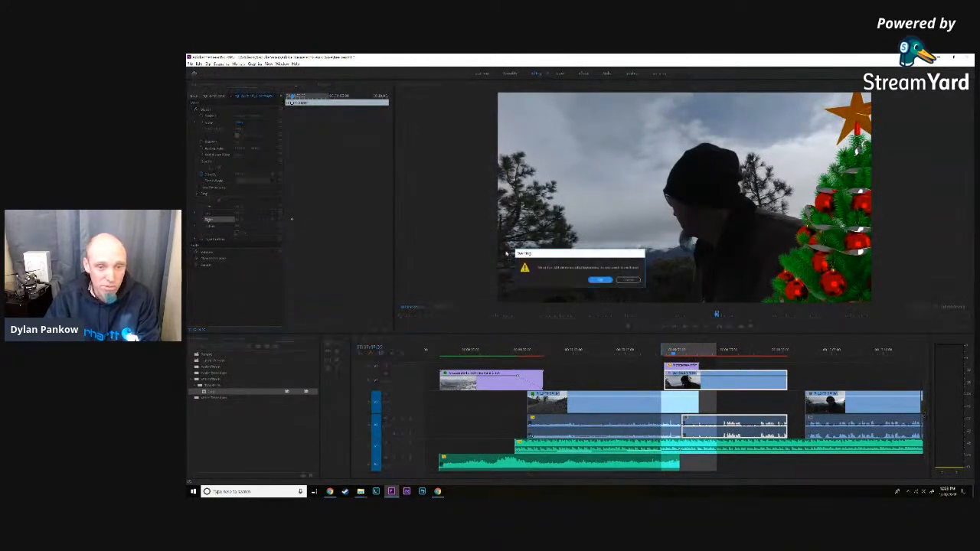
key("Return")
- Turn on keyframing for the man's clip's left crop and raise it until the crop edge sits behind the entering tree
left_click(217, 207)
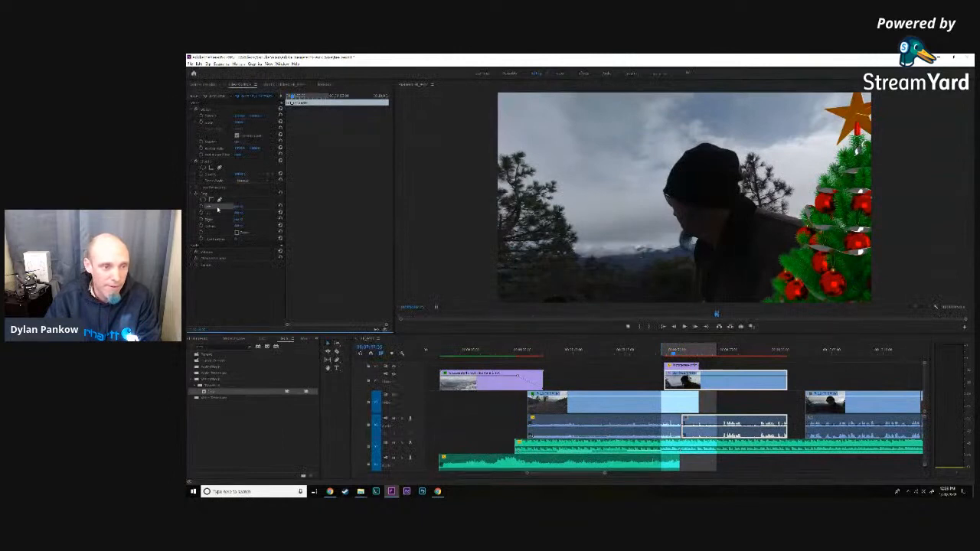
left_click(242, 206)
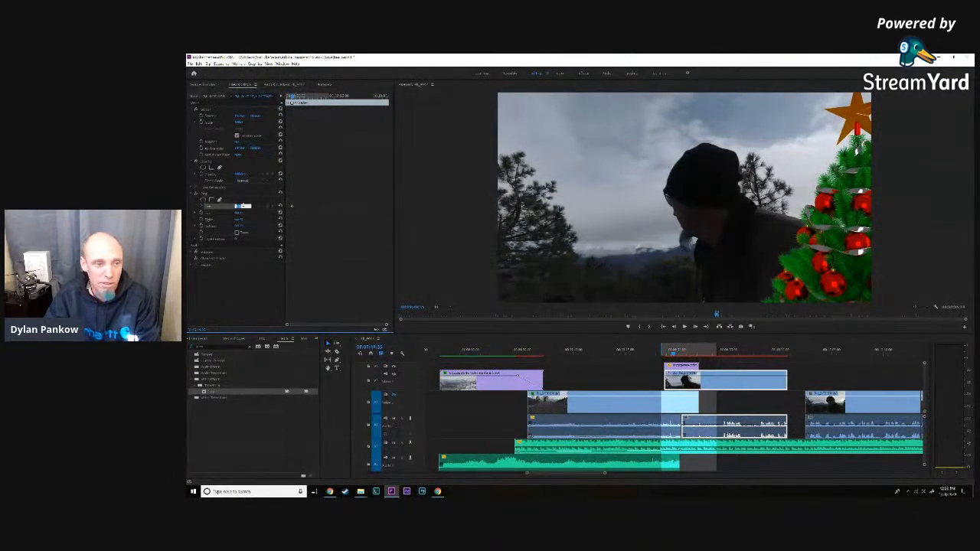
key("Up")
key("Up")
key("Up")
key("Up")
key("Up")
key("Up")
key("Up")
key("Up")
key("Up")
key("Up")
key("Up")
key("Up")
key("Up")
key("Up")
key("Up")
key("Up")
key("Up")
key("Up")
key("Up")
key("Up")
key("Up")
key("Up")
key("Up")
key("Up")
key("Up")
key("Up")
key("Up")
key("Up")
key("Up")
key("Up")
key("Up")
key("Up")
key("Up")
key("Up")
key("Up")
key("Up")
key("Up")
key("Up")
key("Up")
key("Up")
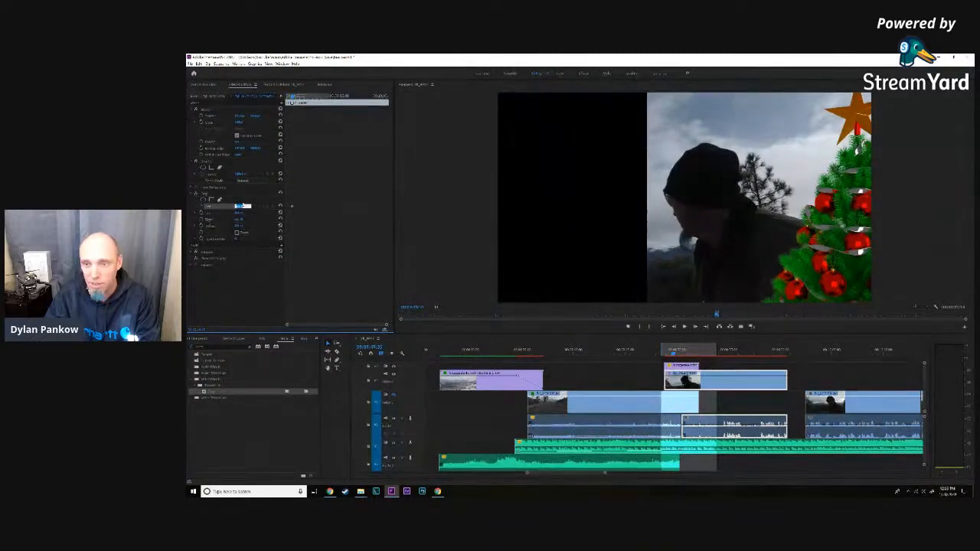
key("Up")
key("Up")
key("Up")
key("Up")
key("Up")
key("Up")
key("Up")
key("Up")
key("Up")
key("Up")
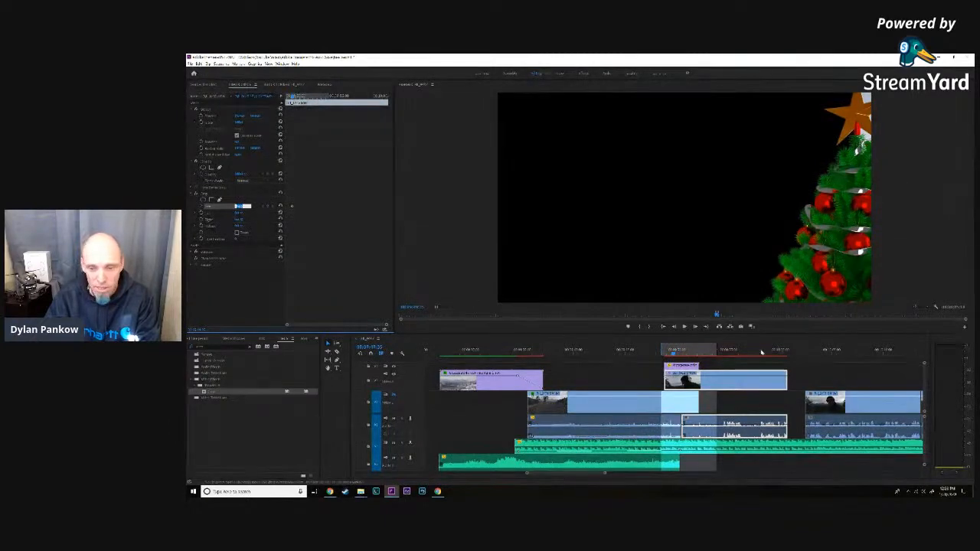
- Examine the man's clip frame by frame just before and after the first left crop keyframe
left_click(675, 328)
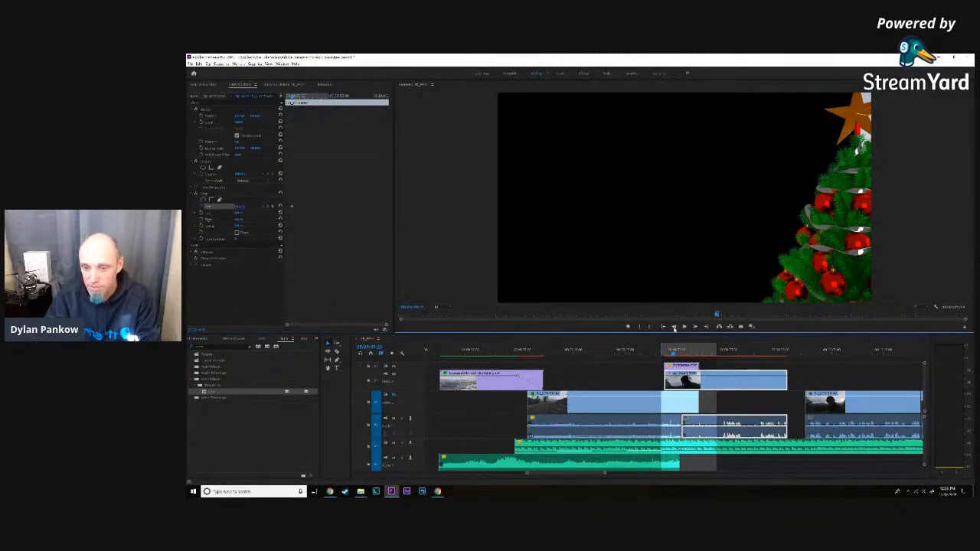
left_click(675, 329)
left_click(675, 328)
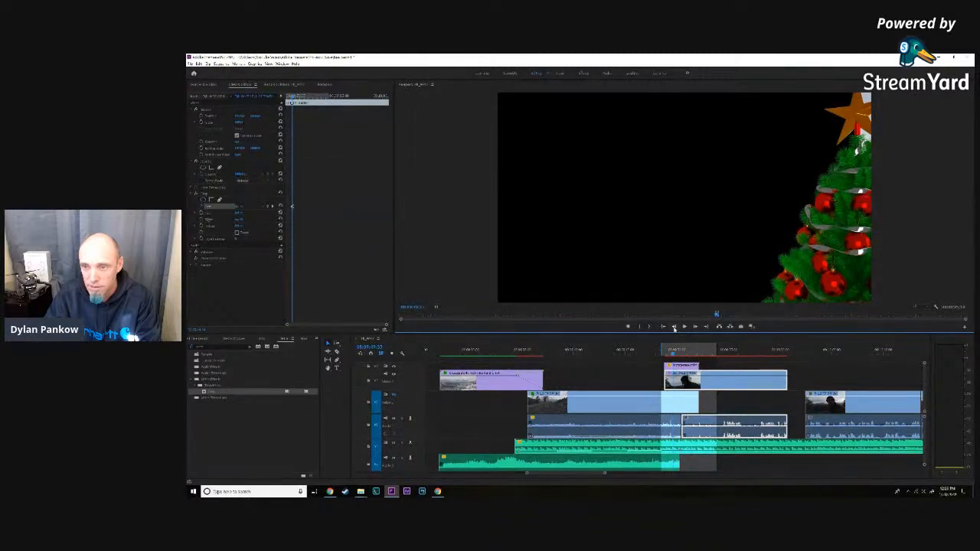
left_click(675, 329)
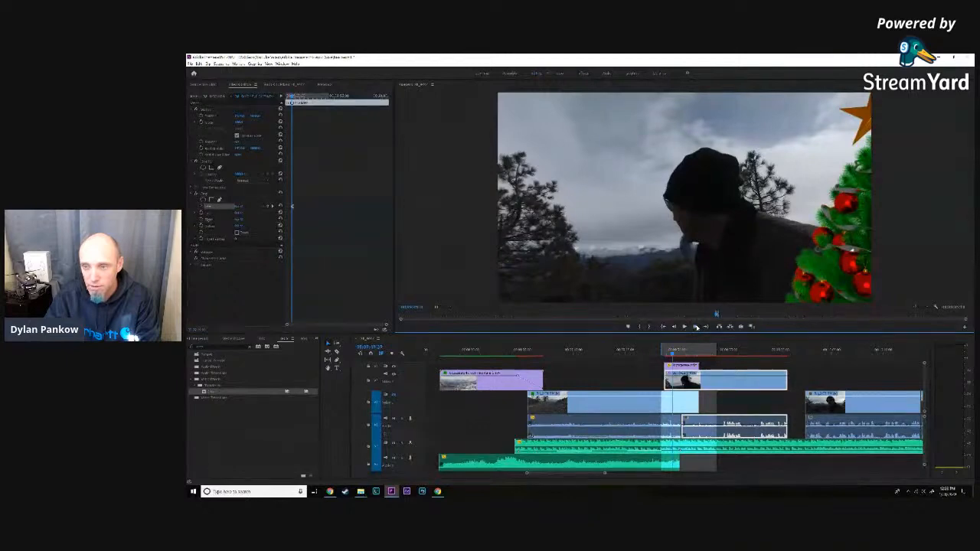
left_click(696, 328)
left_click(696, 327)
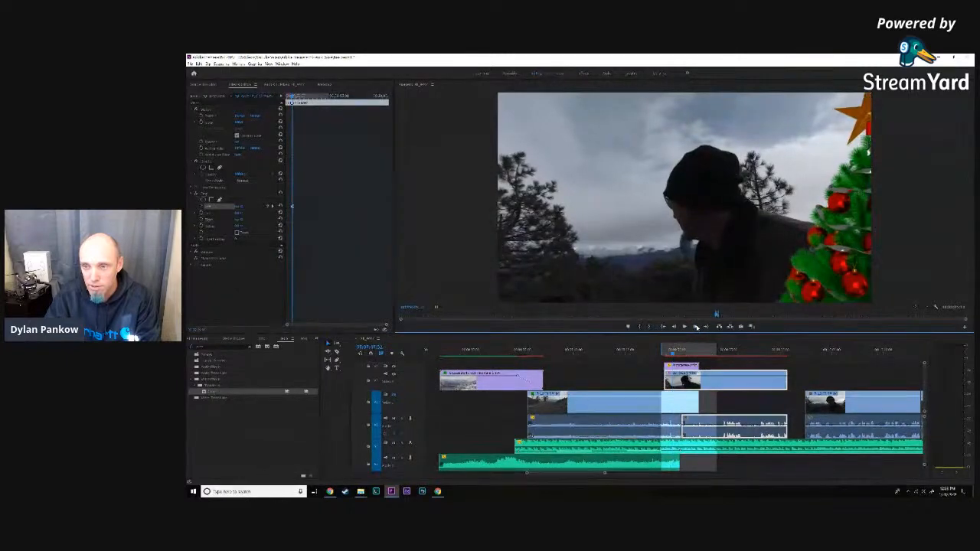
left_click(695, 327)
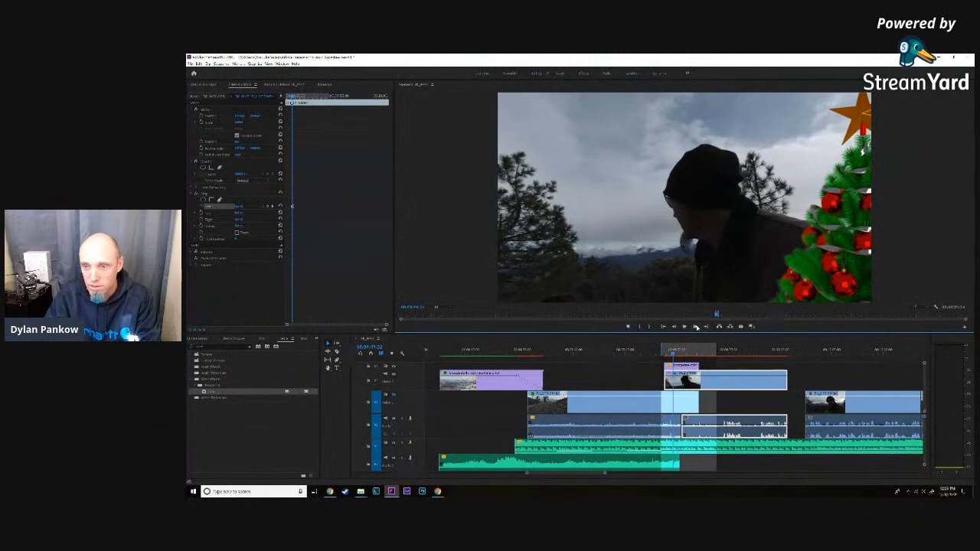
left_click(696, 327)
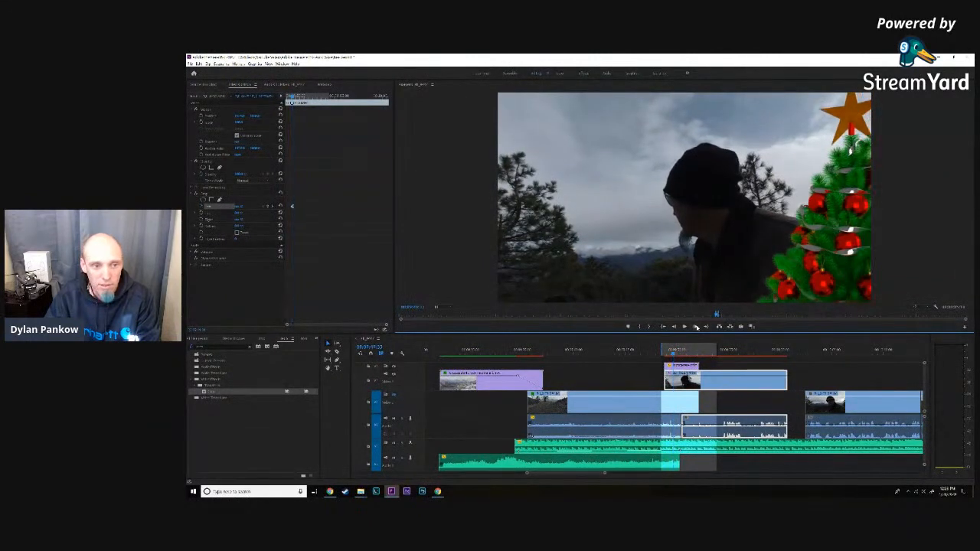
left_click(695, 327)
- Move slightly ahead to where the whole star is in frame and show the road clip's video track again
left_click(680, 354)
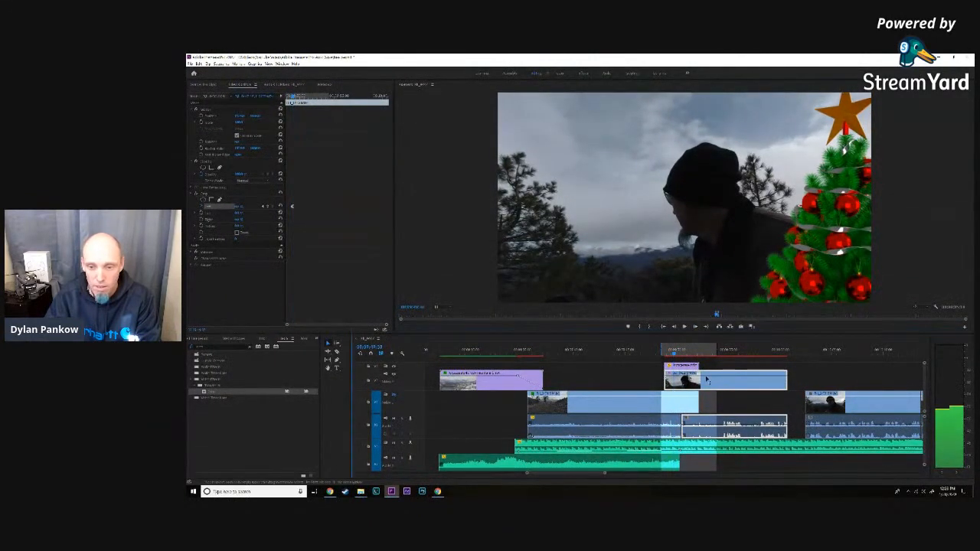
left_click(695, 327)
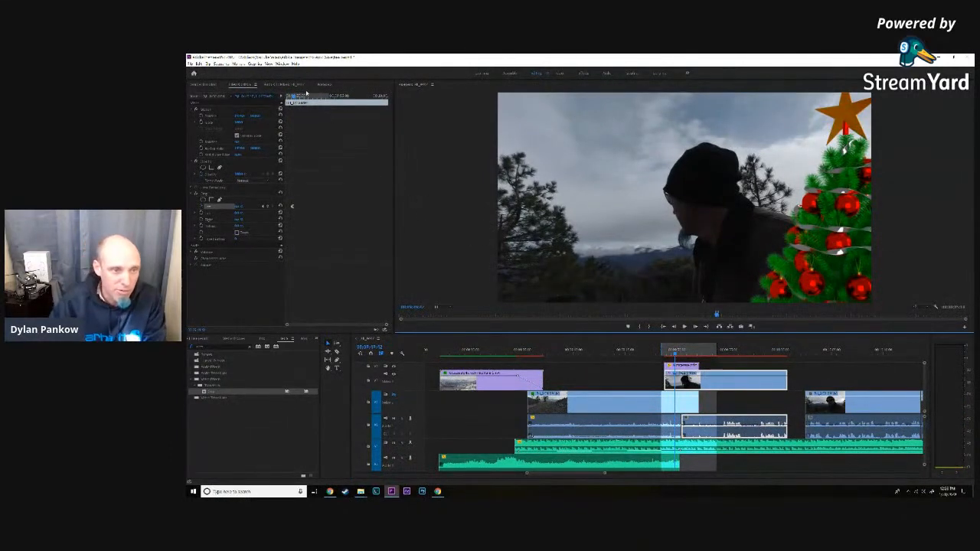
left_click(696, 327)
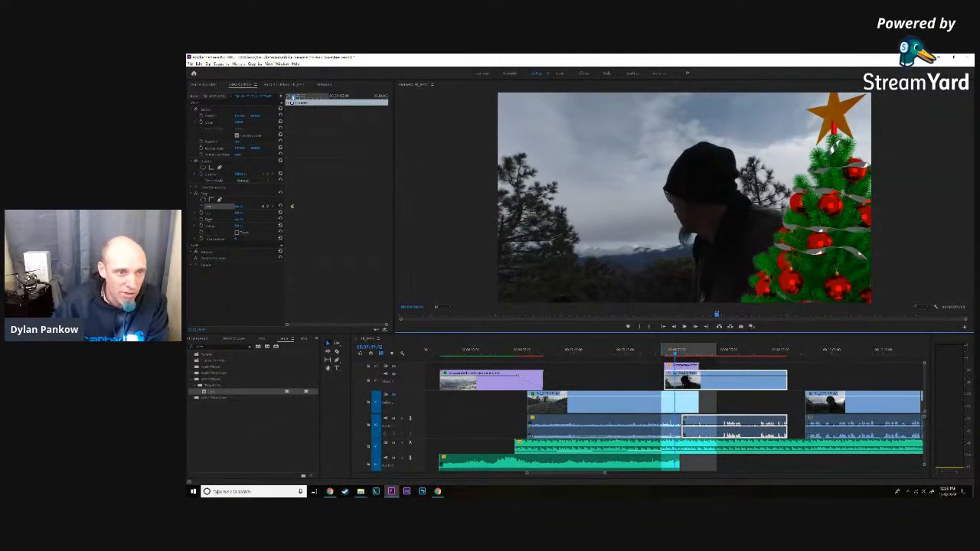
left_click(393, 395)
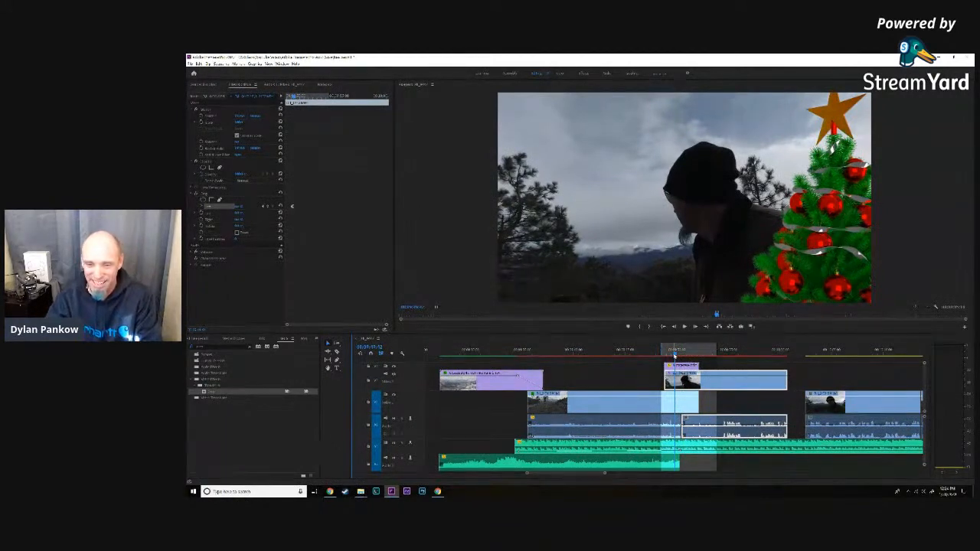
- Keyframe the man's clip's left crop at this frame so its edge is hidden behind the tree below the full star
left_click(241, 206)
key("Up")
key("Up")
key("Up")
key("Up")
key("Up")
key("Up")
key("Up")
key("Up")
key("Up")
key("Up")
key("Up")
key("Up")
key("Up")
key("Up")
key("Up")
key("Up")
key("Up")
key("Up")
key("Up")
key("Up")
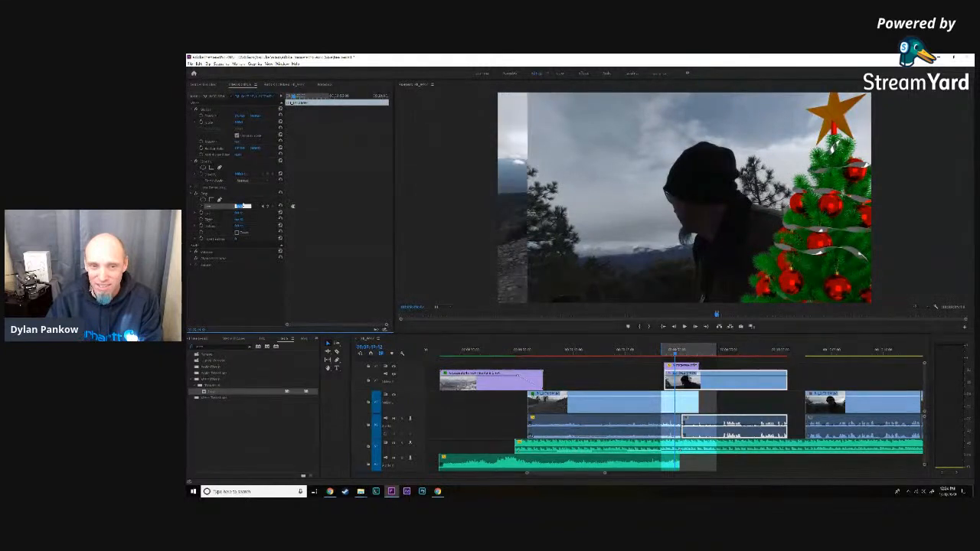
key("Up")
key("Up")
key("Up")
key("Up")
key("Up")
key("Up")
key("Up")
key("Up")
key("Up")
key("Up")
key("Up")
key("Up")
key("Up")
key("Up")
key("Up")
key("Up")
key("Up")
key("Up")
key("Up")
key("Up")
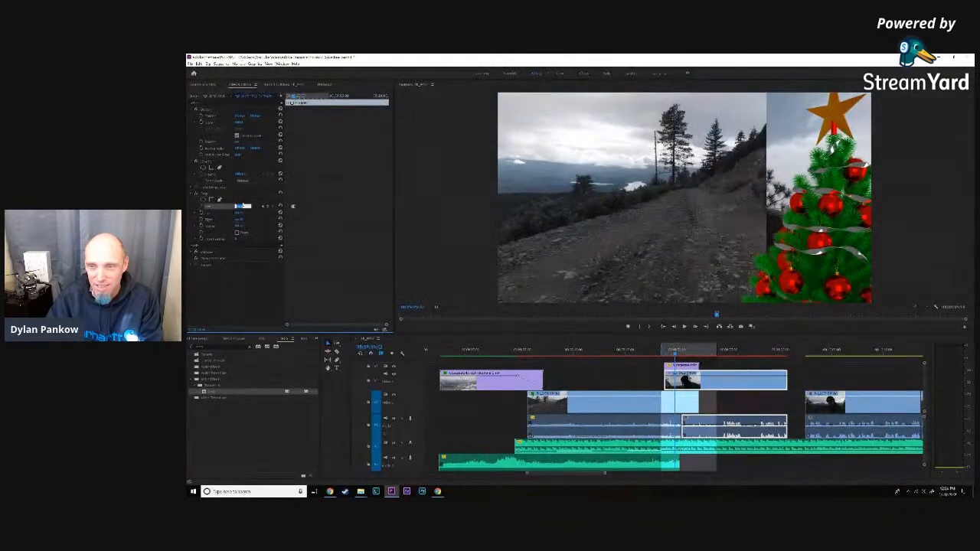
key("Up")
key("Up")
key("Up")
key("Up")
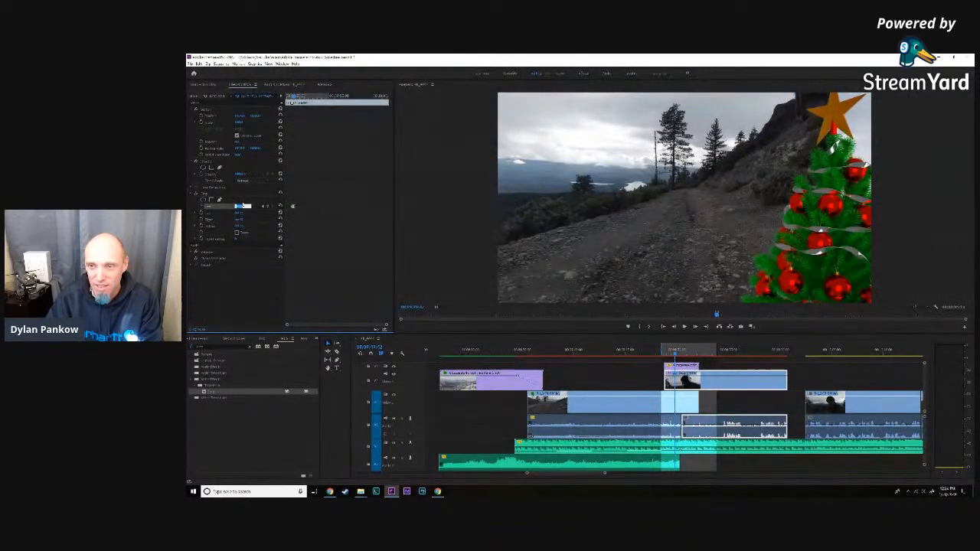
- Move ahead to where the star is edge-on and keyframe the left crop so the black gap beside the tree closes
left_click(297, 98)
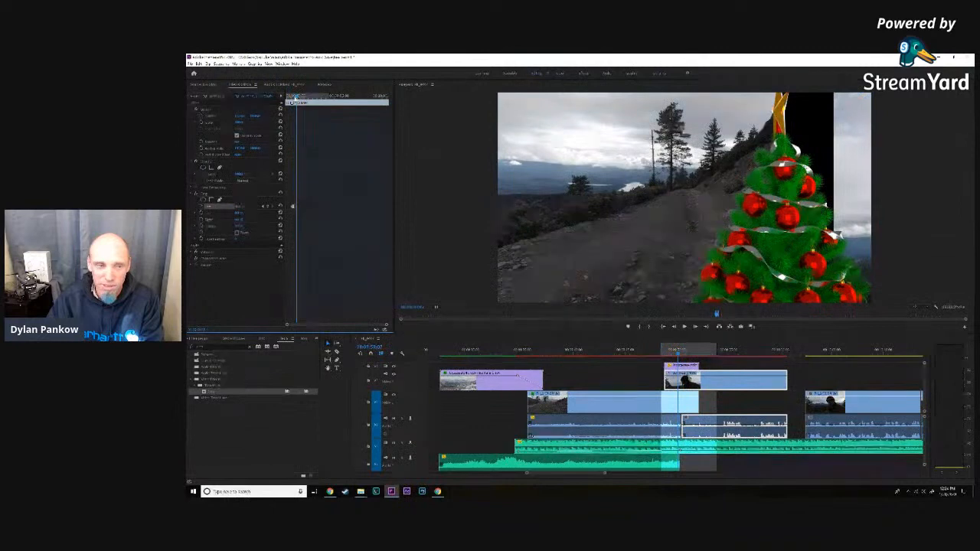
left_click(237, 207)
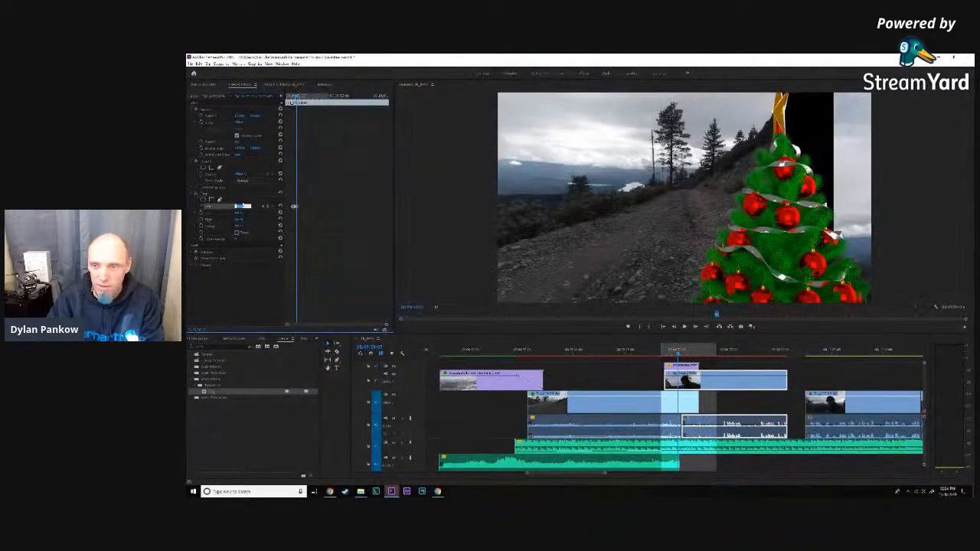
key("Down")
key("Down")
key("Down")
key("Down")
key("Down")
key("Down")
key("Down")
key("Down")
key("Down")
key("Down")
key("Down")
key("Down")
key("Down")
key("Down")
key("Down")
key("Down")
key("Down")
key("Down")
key("Down")
key("Up")
key("Up")
key("Up")
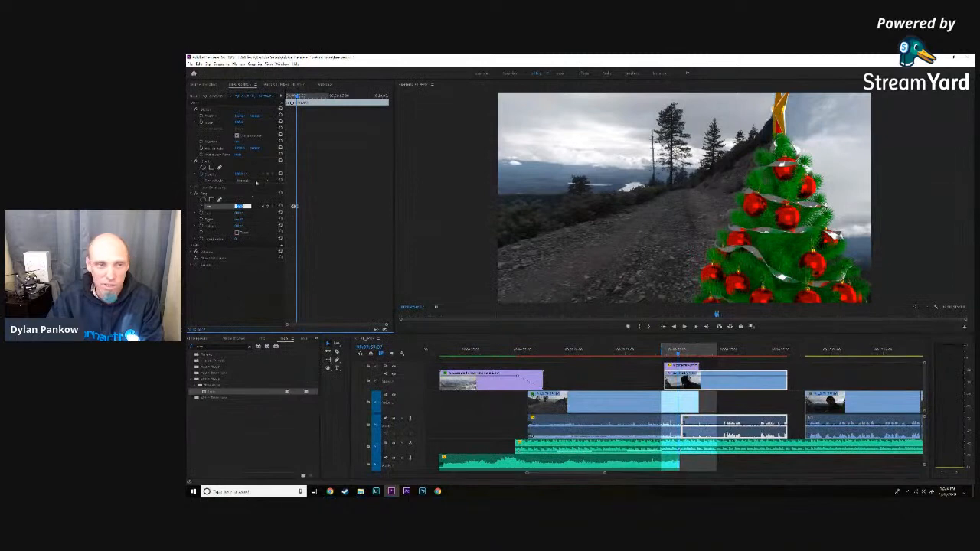
- Move ahead to where the tree nears the frame's centre and lower the left crop until its keyframed edge is behind the tree
left_click_drag(296, 98, 302, 98)
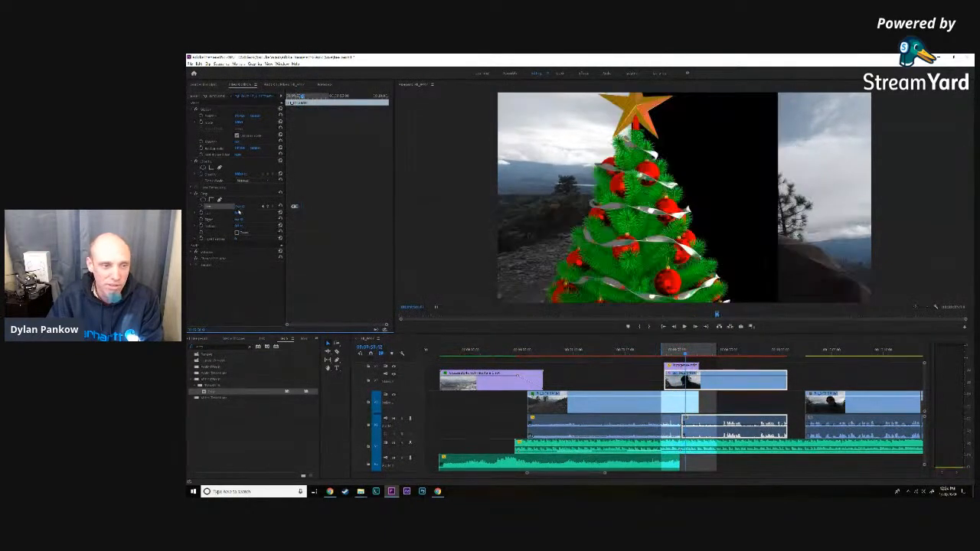
left_click(241, 206)
key("Up")
key("Up")
key("Up")
key("Up")
key("Up")
key("Up")
key("Up")
key("Up")
key("Down")
key("Down")
key("Down")
key("Down")
key("Down")
key("Down")
key("Down")
key("Down")
key("Down")
key("Down")
key("Down")
key("Down")
key("Down")
key("Down")
key("Down")
key("Down")
key("Down")
key("Down")
key("Down")
key("Down")
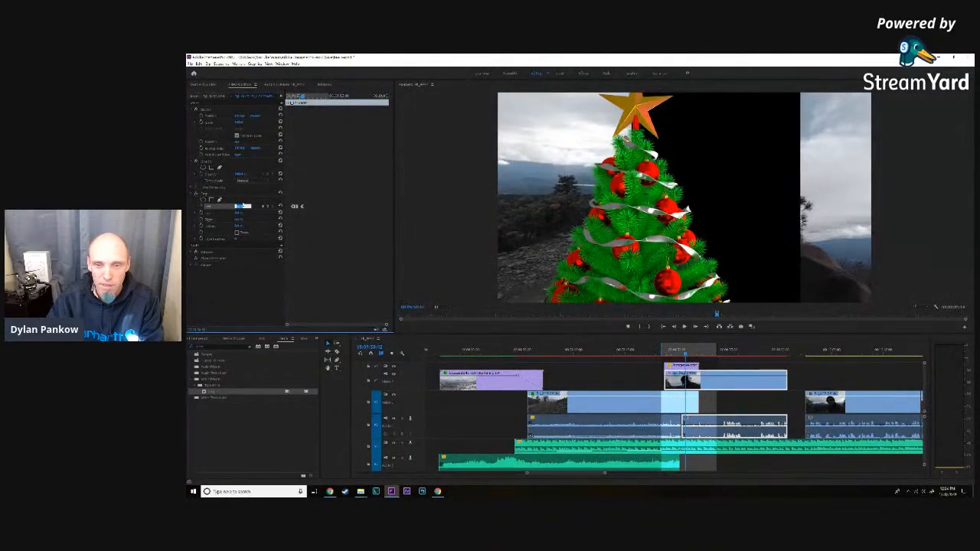
key("Down")
key("Down")
key("Down")
key("Down")
key("Down")
key("Down")
key("Down")
key("Down")
key("Down")
key("Down")
key("Down")
key("Down")
key("Down")
key("Down")
key("Down")
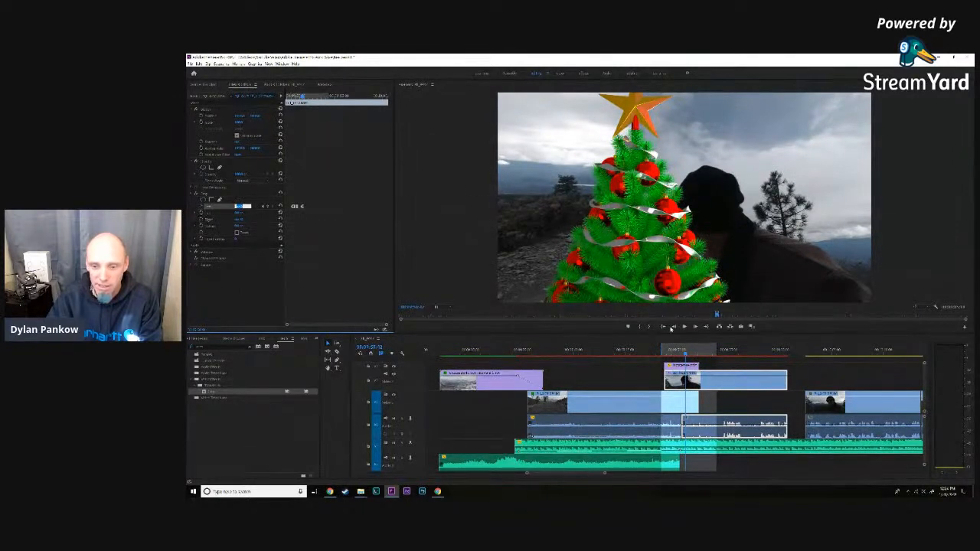
- Check the road clip's right crop value at this frame and reselect the man's clip
left_click(672, 403)
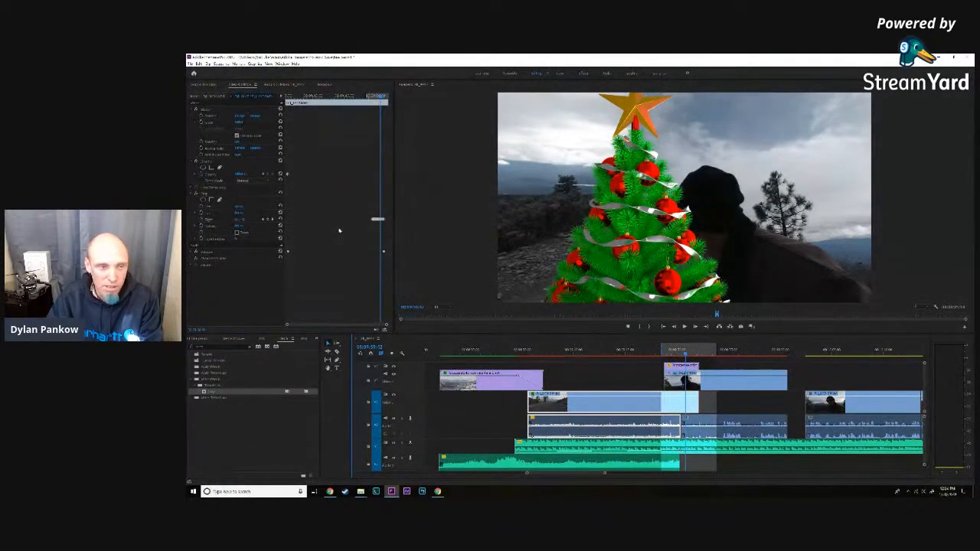
left_click(239, 220)
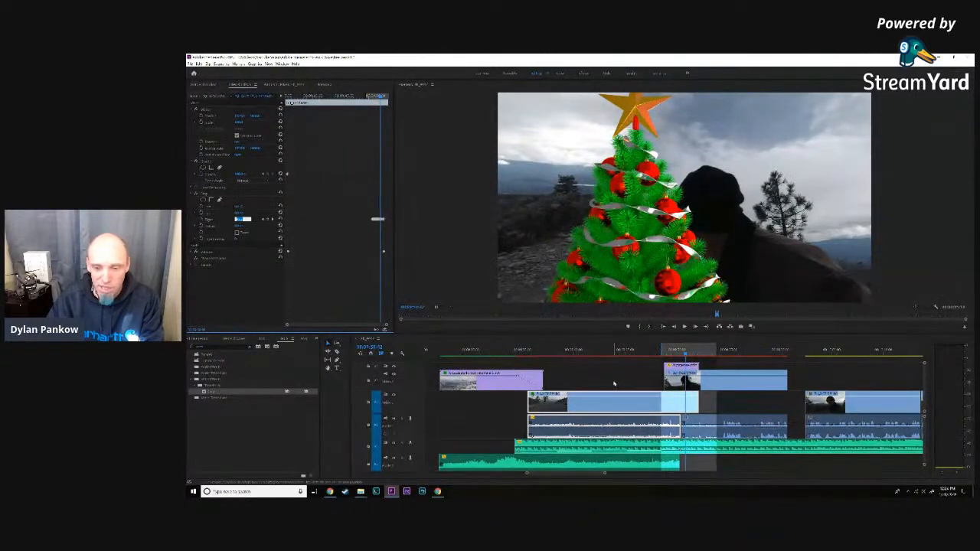
left_click(709, 384)
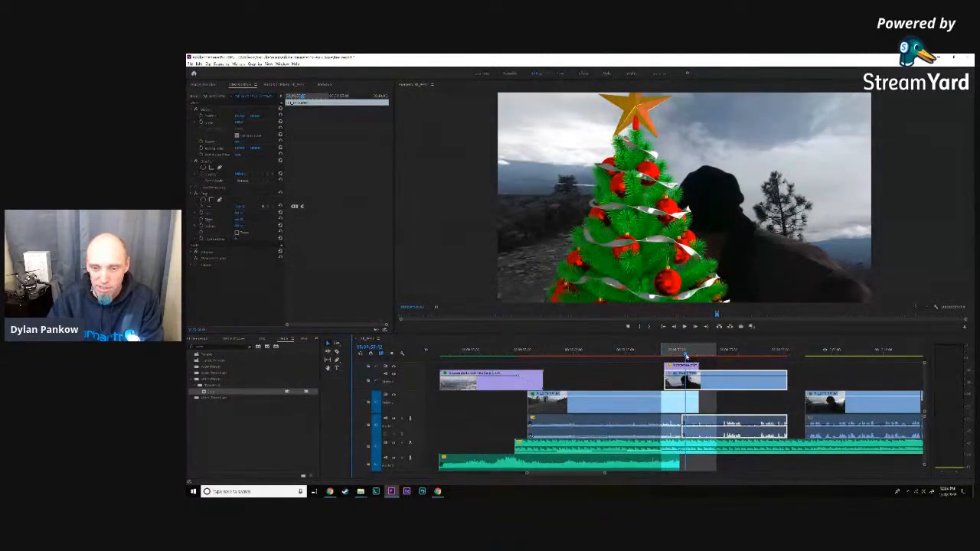
- Move back to where the full star is just right of the frame's centre and lower the man's clip's left crop until the black gap closes
left_click_drag(687, 354, 684, 354)
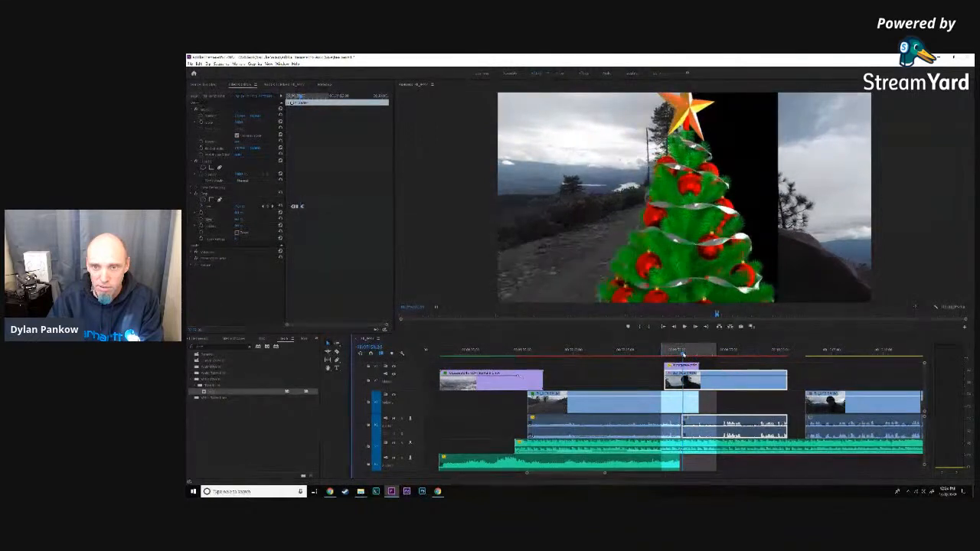
left_click(242, 206)
key("Up")
key("Up")
key("Down")
key("Down")
key("Down")
key("Down")
key("Down")
key("Down")
key("Down")
key("Down")
key("Down")
key("Down")
key("Down")
key("Down")
key("Down")
key("Down")
key("Down")
key("Down")
key("Down")
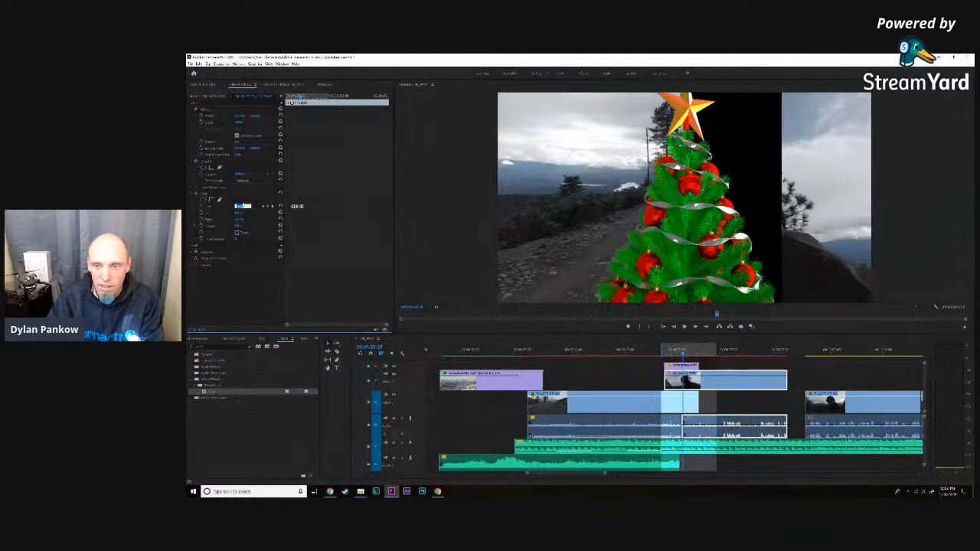
key("Down")
key("Down")
key("Down")
key("Down")
key("Down")
key("Down")
key("Down")
key("Down")
key("Down")
key("Down")
key("Down")
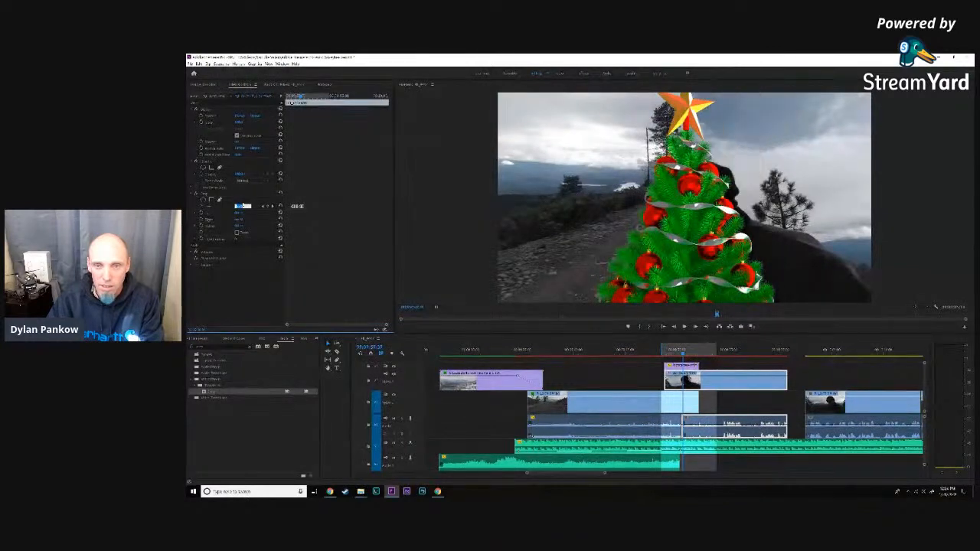
- Move back to where the star is partly turned and keyframe a lower left crop that hides the man's clip's edge behind the tree
left_click_drag(684, 357, 675, 357)
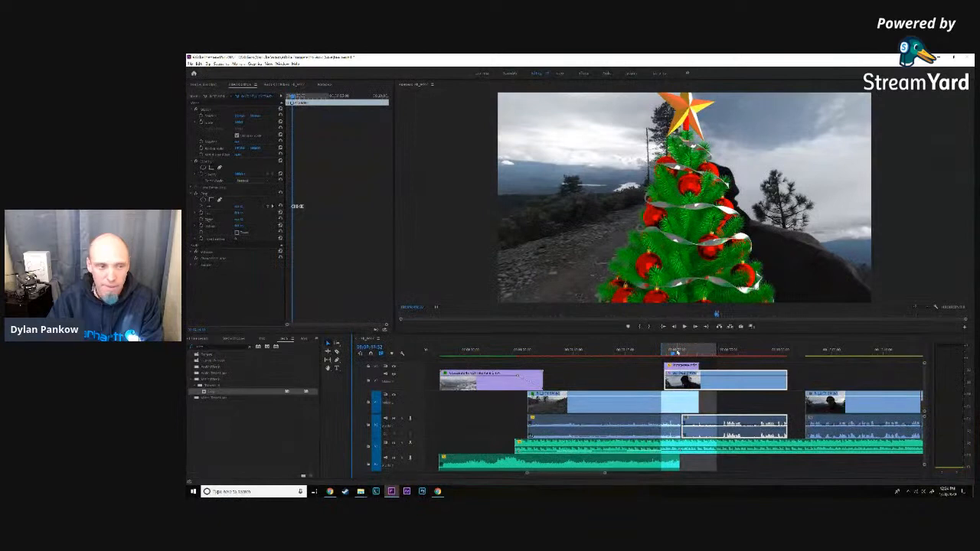
left_click_drag(675, 354, 680, 356)
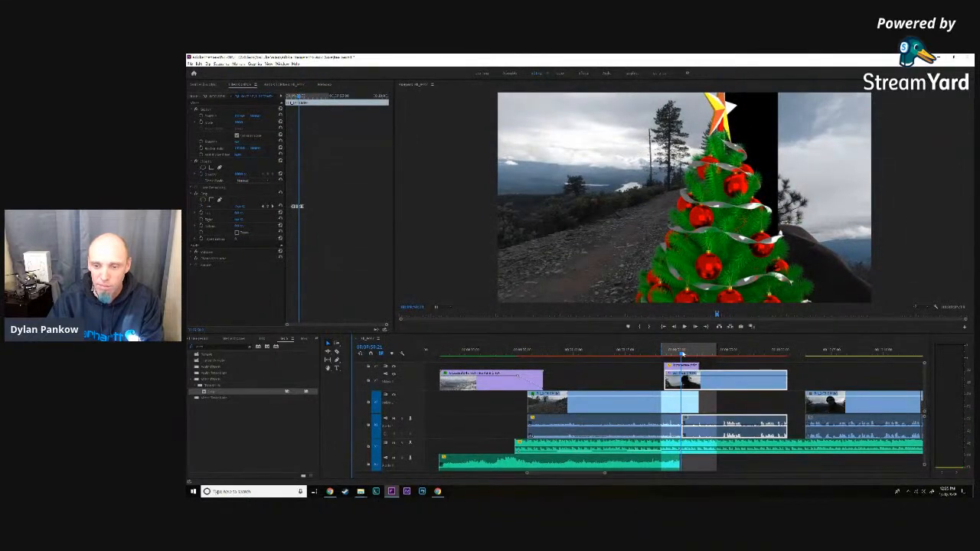
left_click_drag(682, 355, 683, 355)
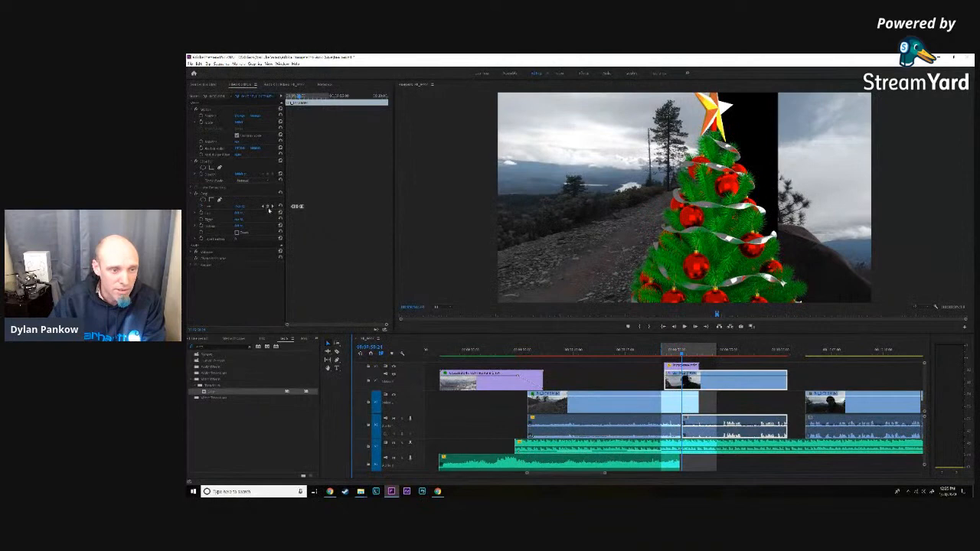
left_click(269, 207)
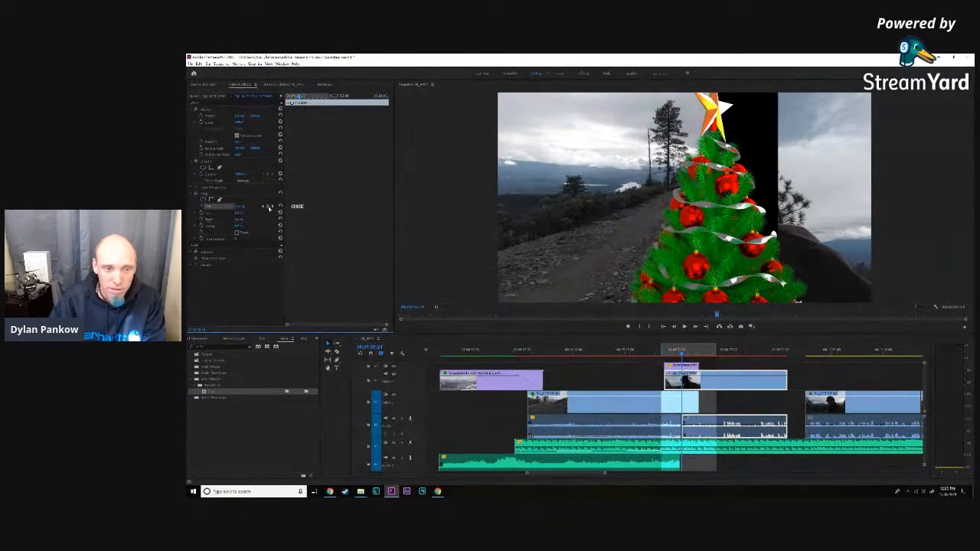
left_click(242, 206)
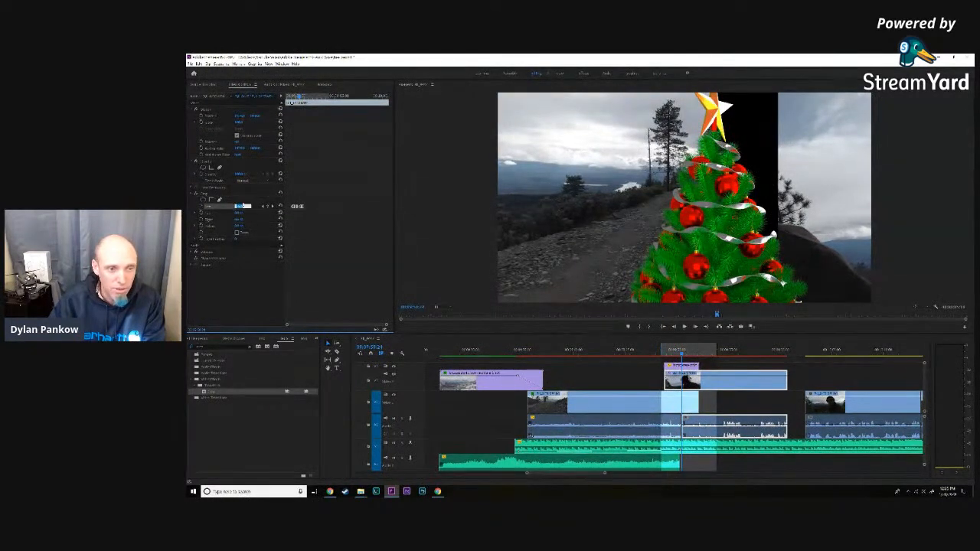
key("Up")
key("Up")
key("Down")
key("Down")
key("Down")
key("Down")
key("Down")
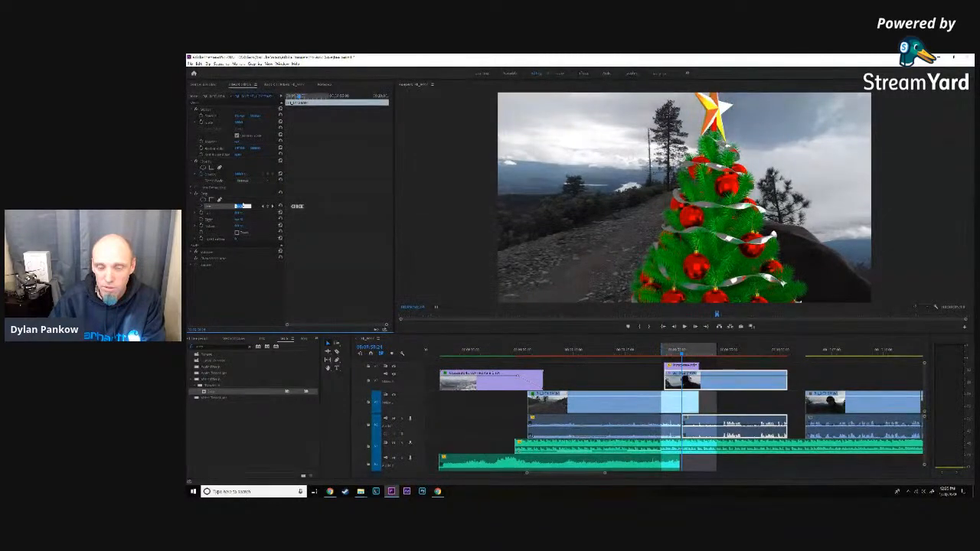
- Advance slightly and lower the man's clip's left crop until the thin black strip beside the star closes
left_click(695, 327)
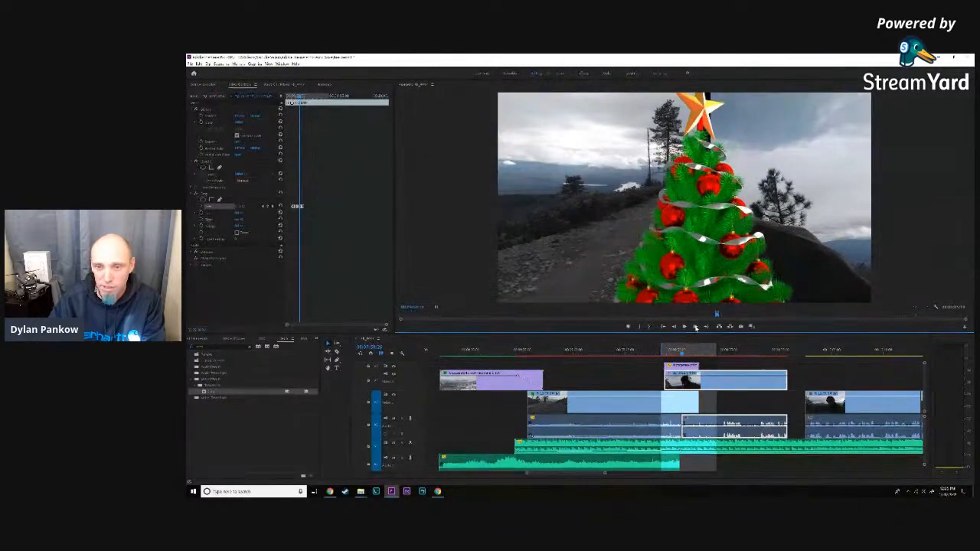
left_click(240, 208)
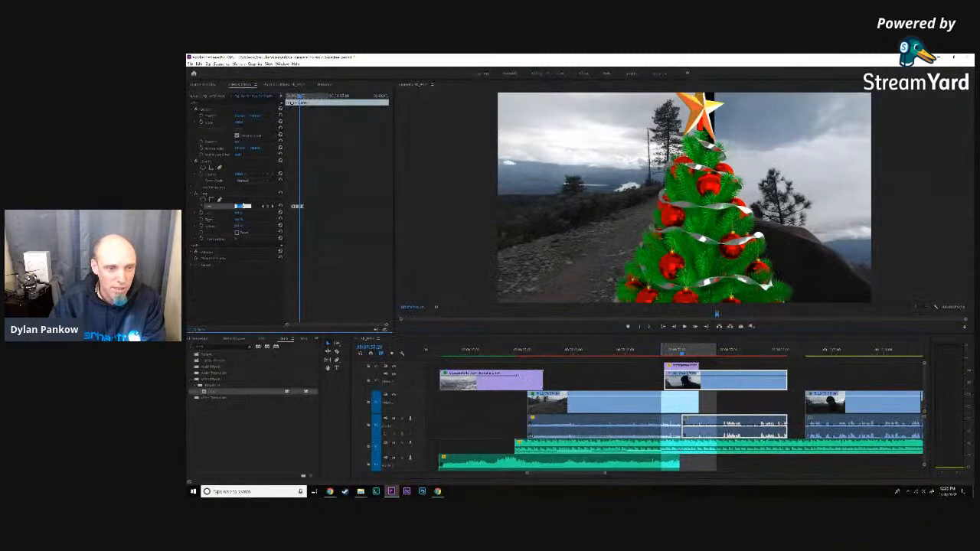
key("Down")
key("Down")
key("Down")
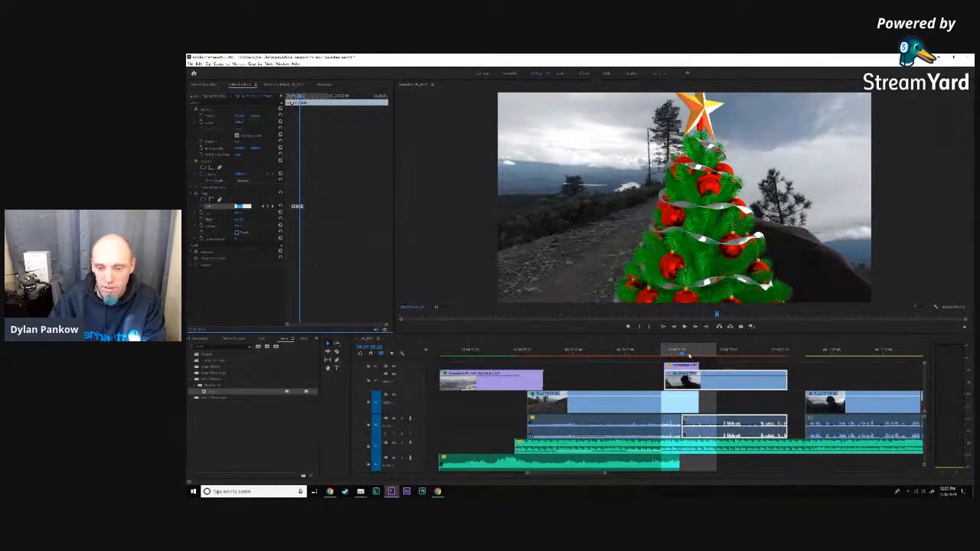
- Move ahead to where the tree is left of the frame's centre and keyframe a left crop that closes the gap beside the star
left_click_drag(683, 354, 689, 356)
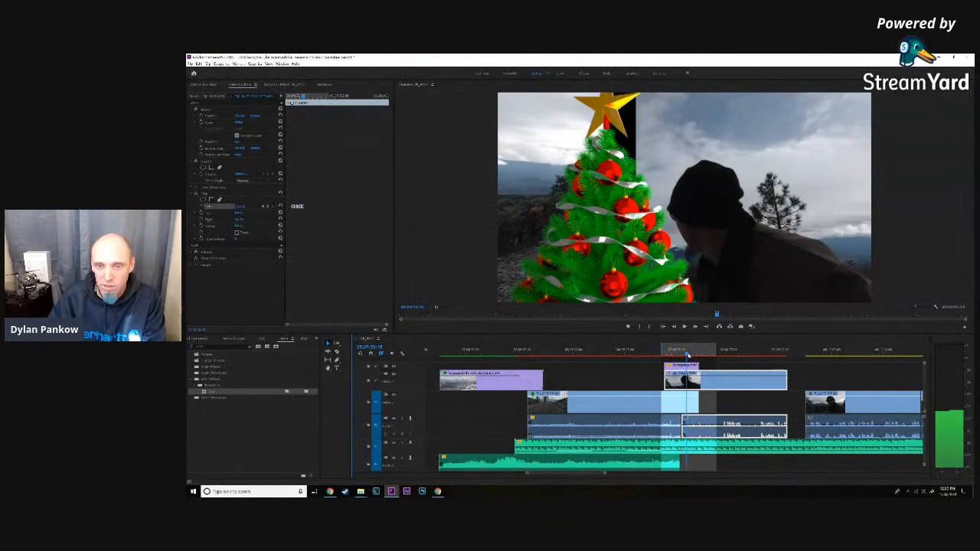
left_click(242, 206)
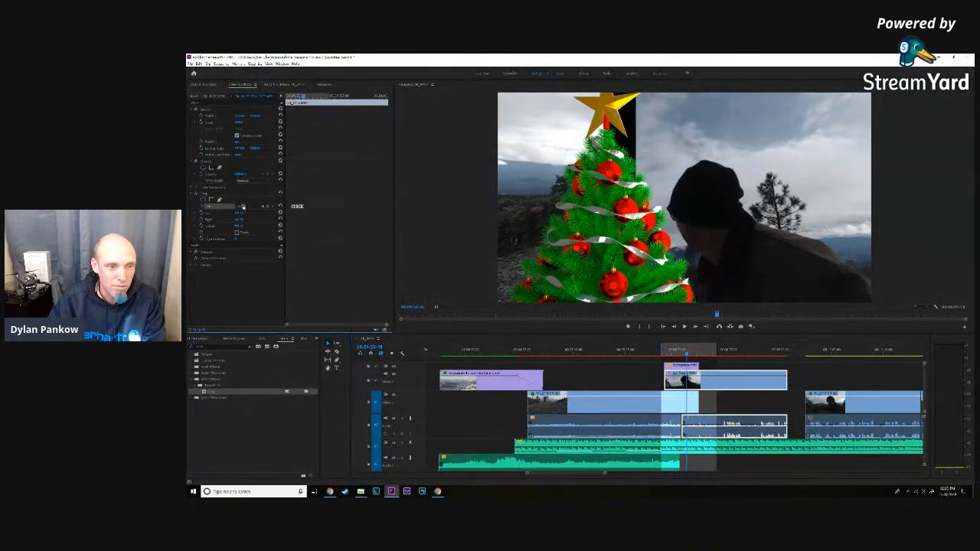
scroll(244, 206, "down", 13)
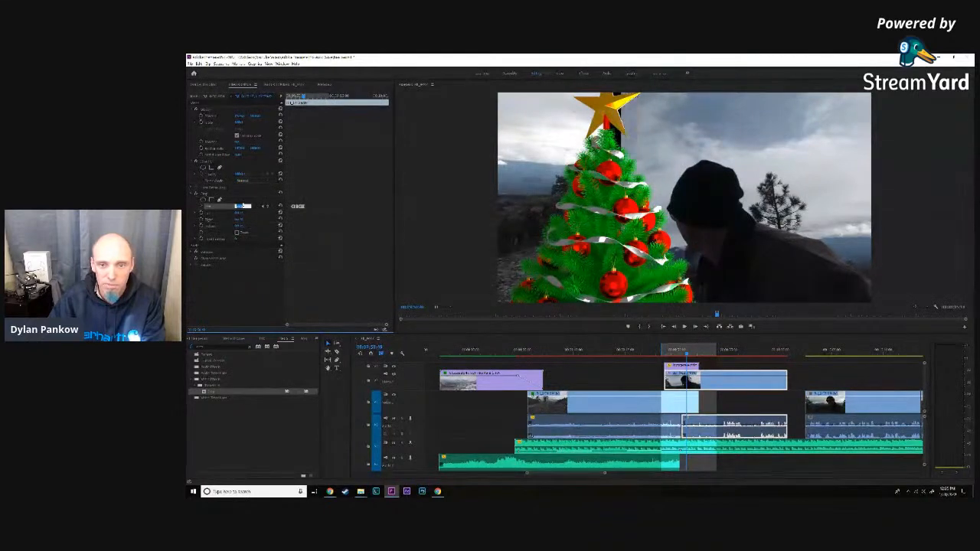
scroll(244, 206, "up", 5)
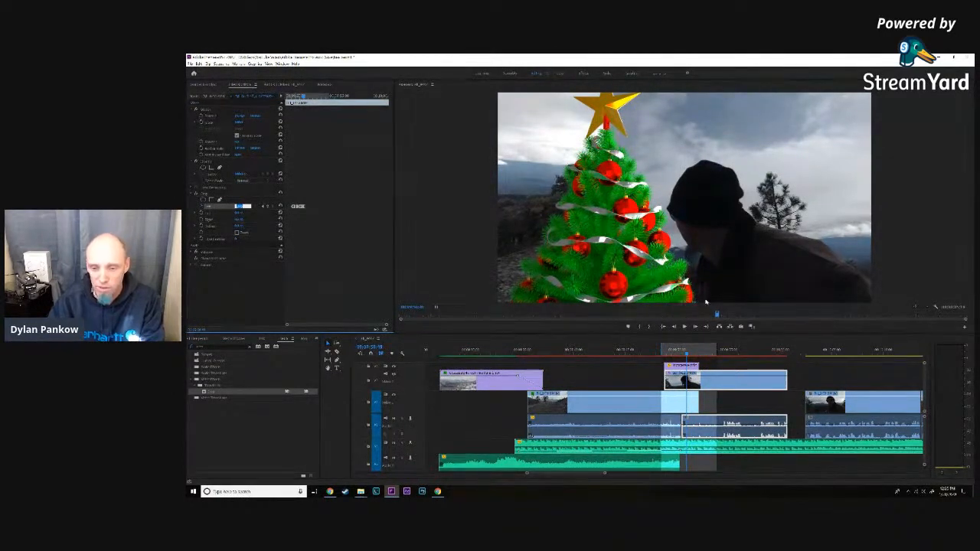
- Move ahead to where the tree's base reaches the frame's left edge and lower the man's clip's left crop to close the gap
left_click_drag(687, 356, 690, 356)
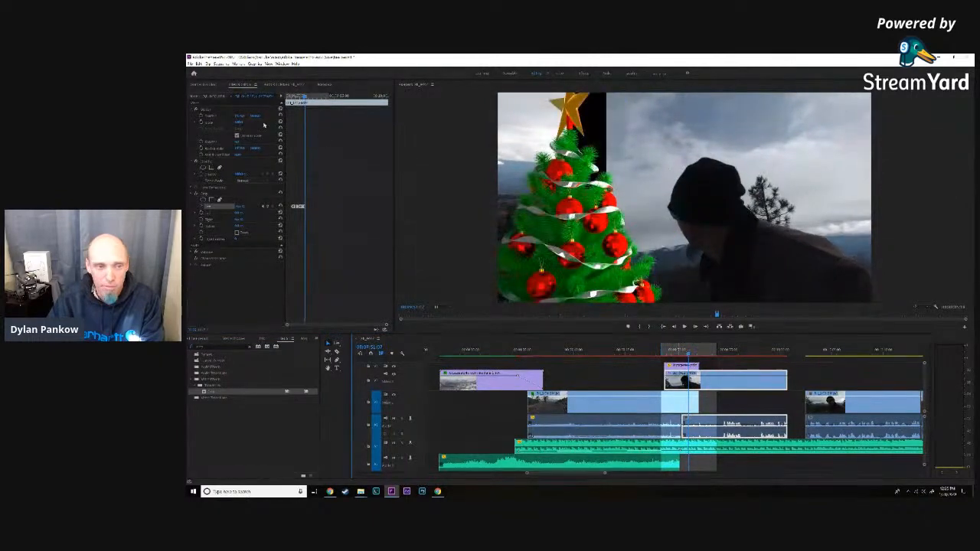
left_click(239, 207)
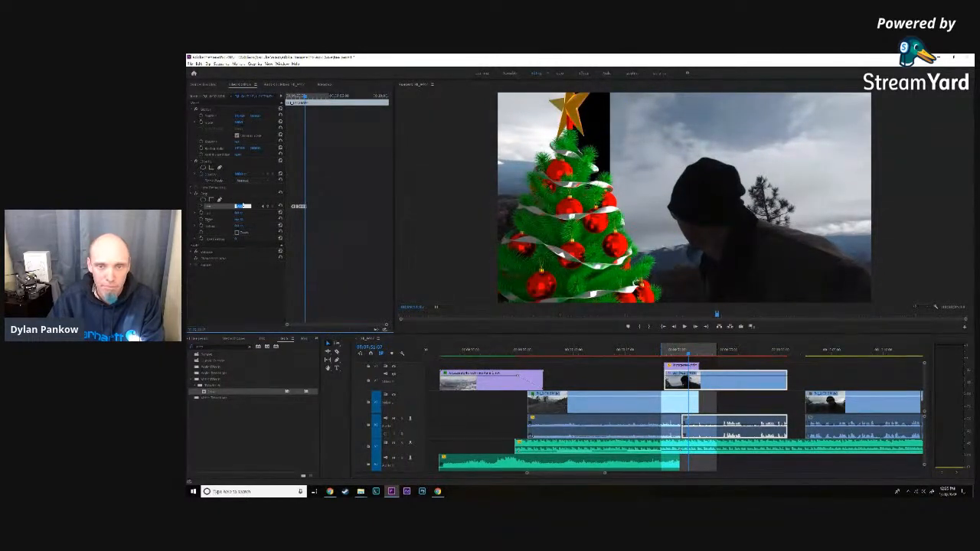
key("Down")
key("Down")
key("Down")
key("Down")
key("Down")
key("Down")
key("Down")
key("Down")
key("Down")
key("Down")
key("Down")
key("Down")
key("Down")
key("Down")
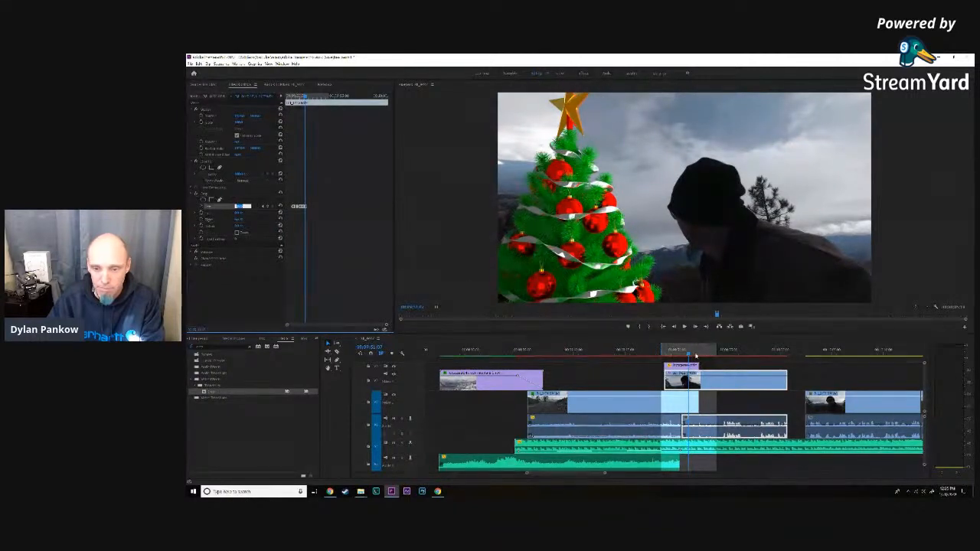
- Move ahead to where the star is edge-on near the frame's left edge and keyframe a left crop that hides the clip's edge
left_click_drag(690, 356, 692, 356)
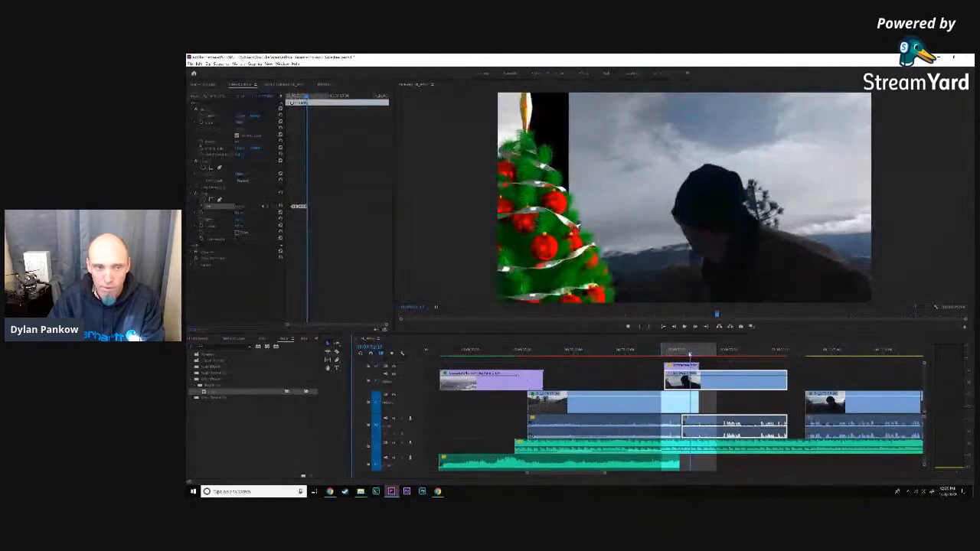
left_click(242, 207)
key("Down")
key("Down")
key("Down")
key("Down")
key("Down")
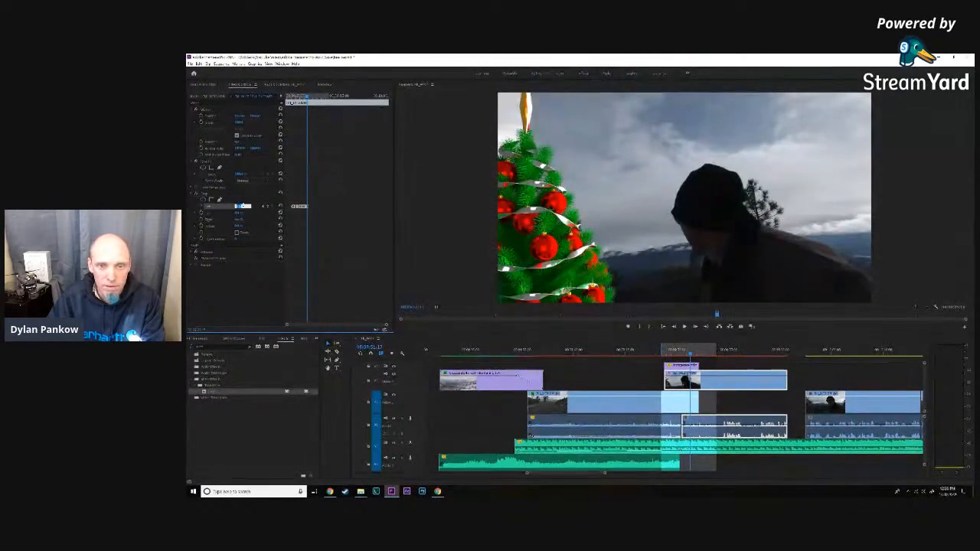
- Move ahead to where the star is half out of the frame and lower the man's clip's left crop until the black strip closes
left_click(693, 357)
key("space")
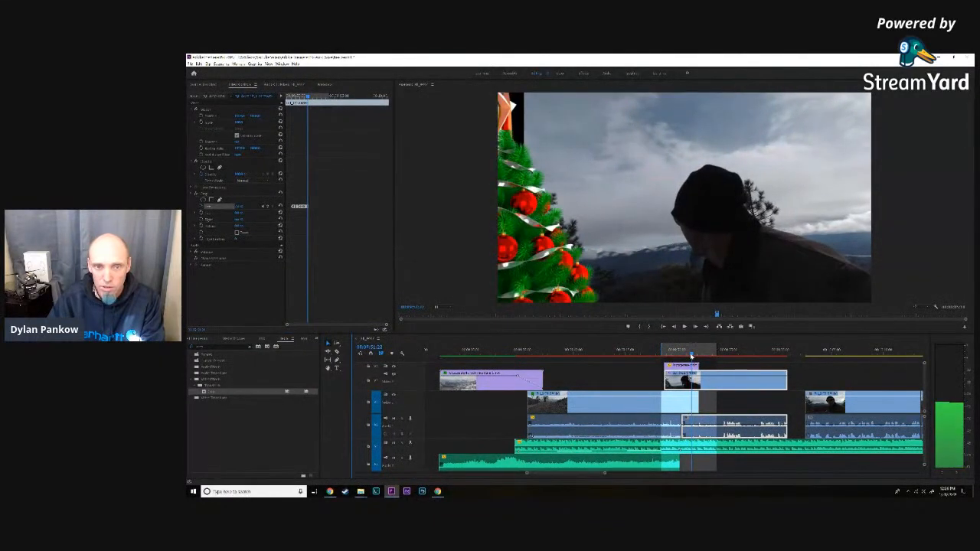
key("Right")
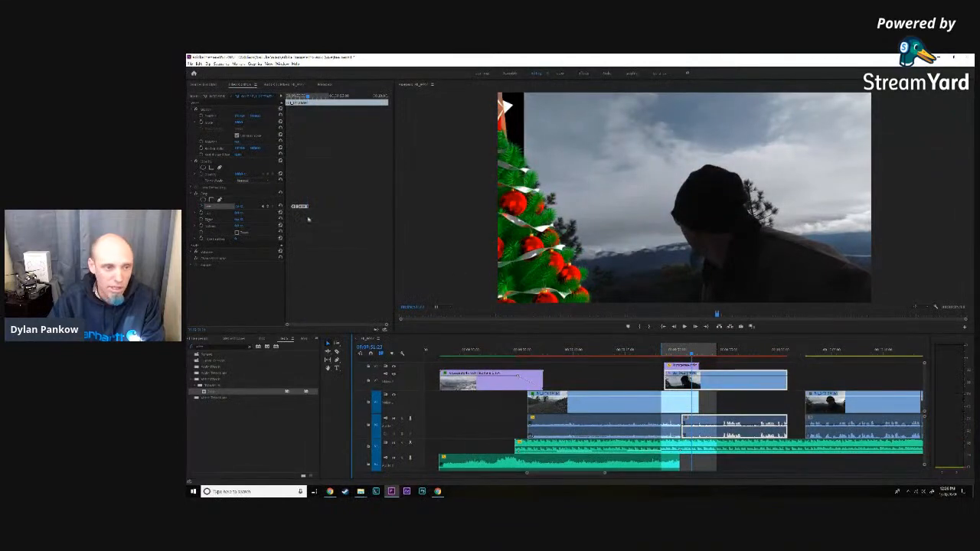
left_click(239, 206)
key("Up")
key("Up")
key("Up")
key("Down")
key("Down")
key("Down")
key("Down")
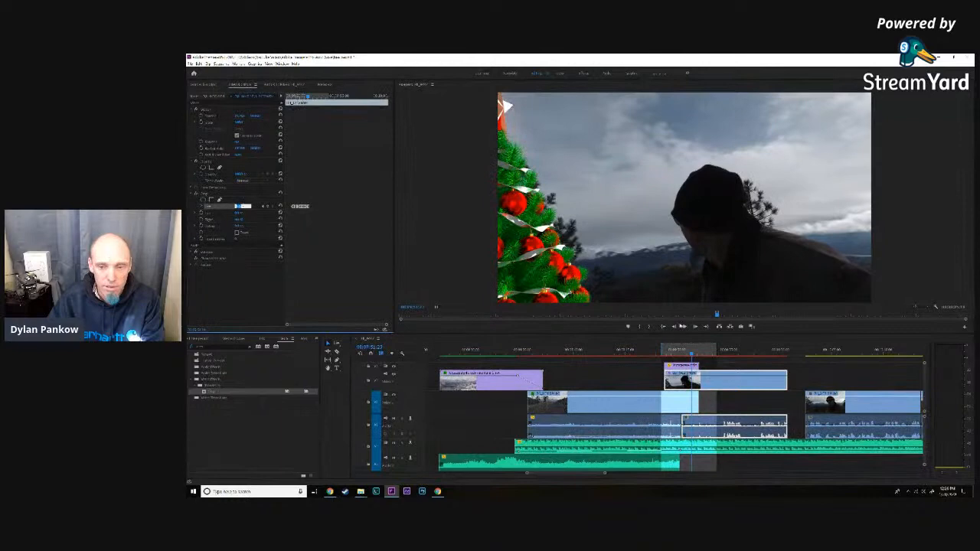
- Render and play the transition from its start, and return to the late frame where a black gap shows beside the edge-on star
left_click_drag(692, 356, 660, 350)
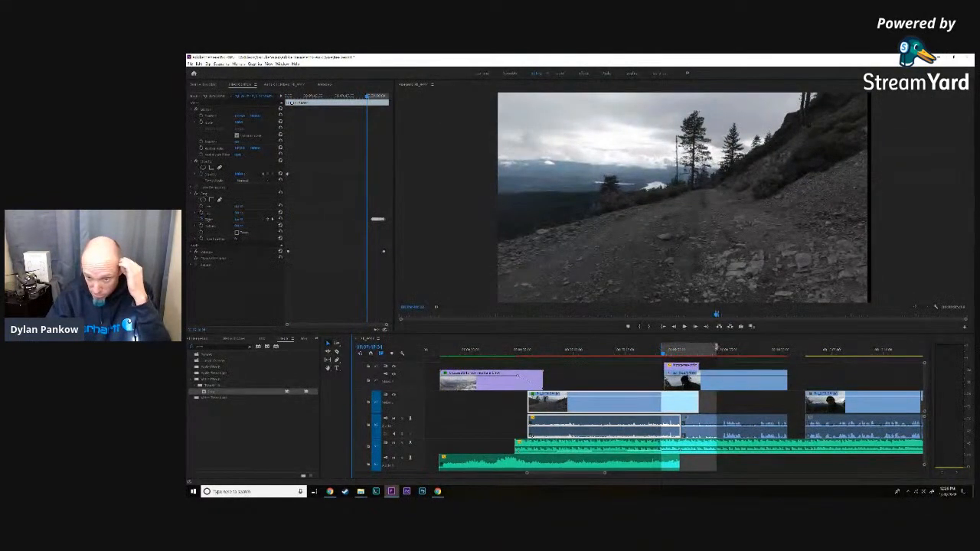
key("Return")
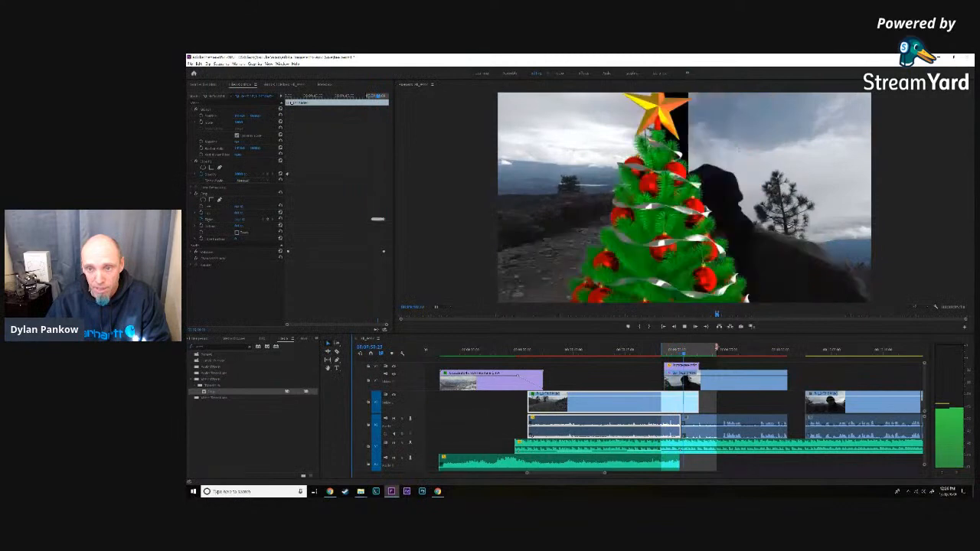
left_click(690, 355)
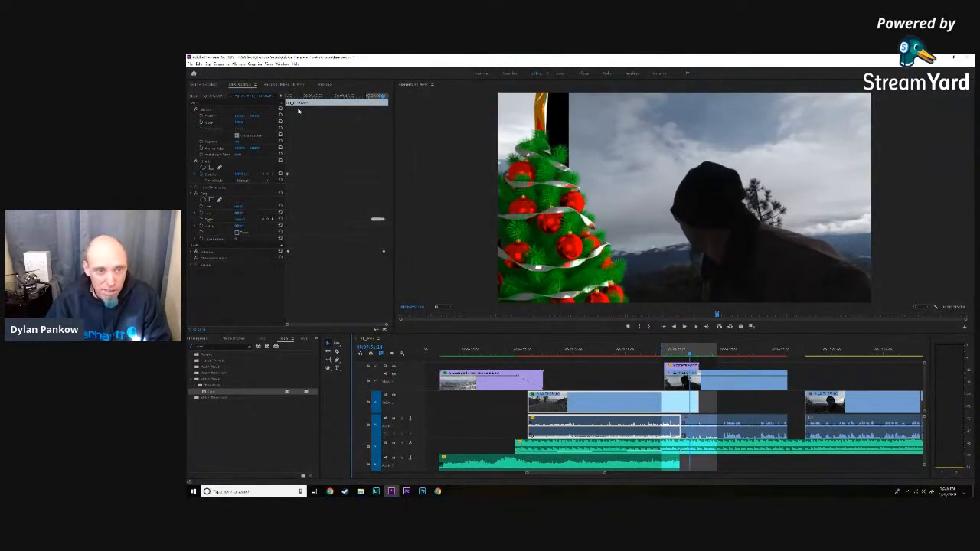
- Select the man's clip and lower its left crop at this frame until the gap beside the edge-on star closes
left_click(735, 380)
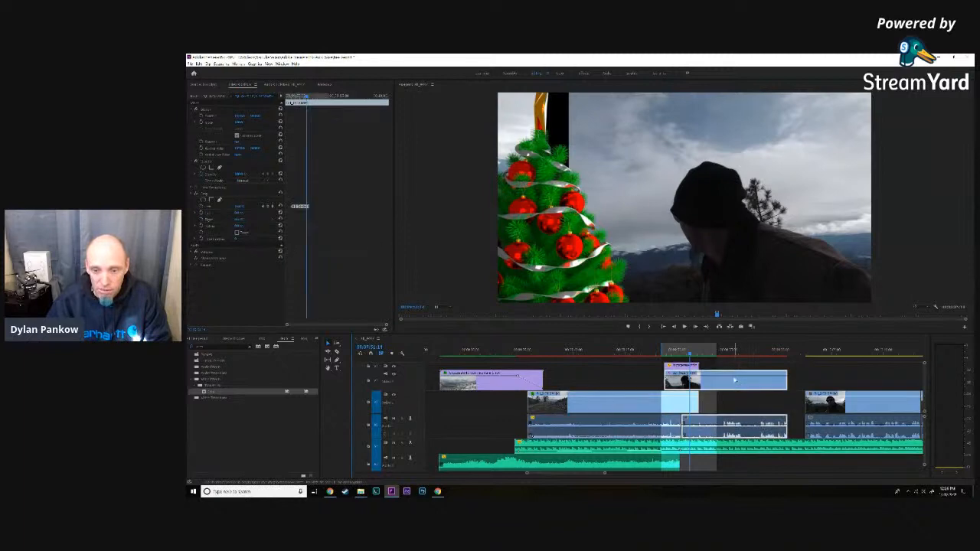
left_click(238, 207)
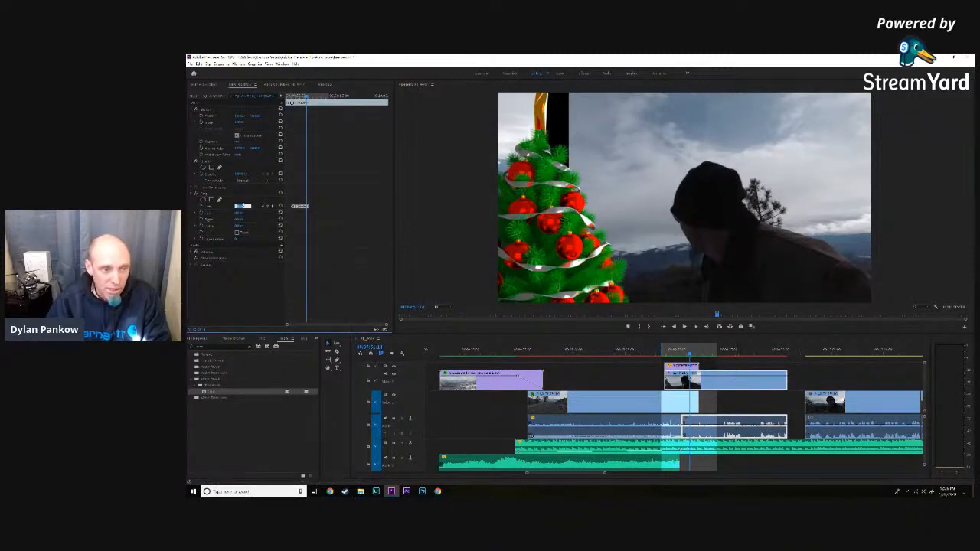
scroll(244, 205, "up", 1)
scroll(244, 205, "down", 8)
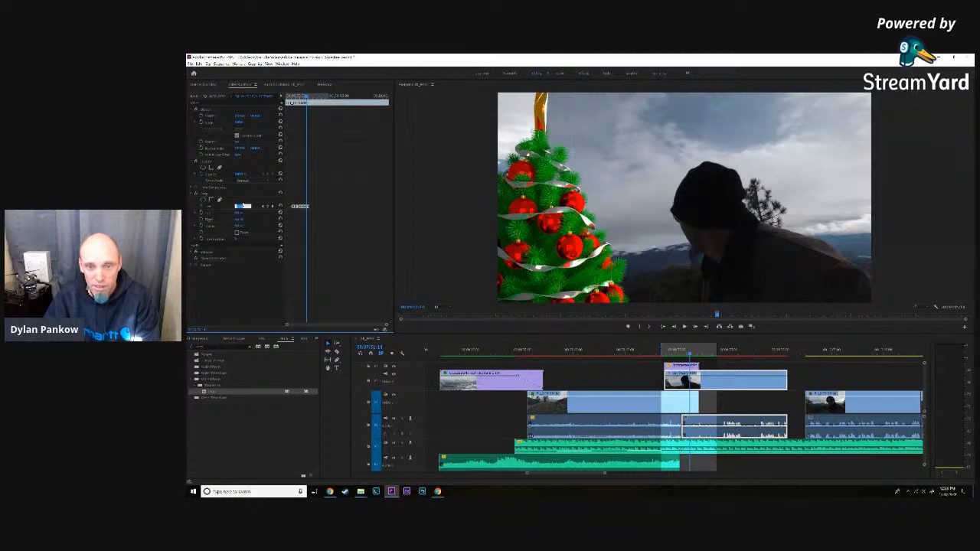
- Scrub back to where the tree stands at the frame's right edge and check the man's clip's left crop over the following frames
left_click_drag(692, 355, 687, 354)
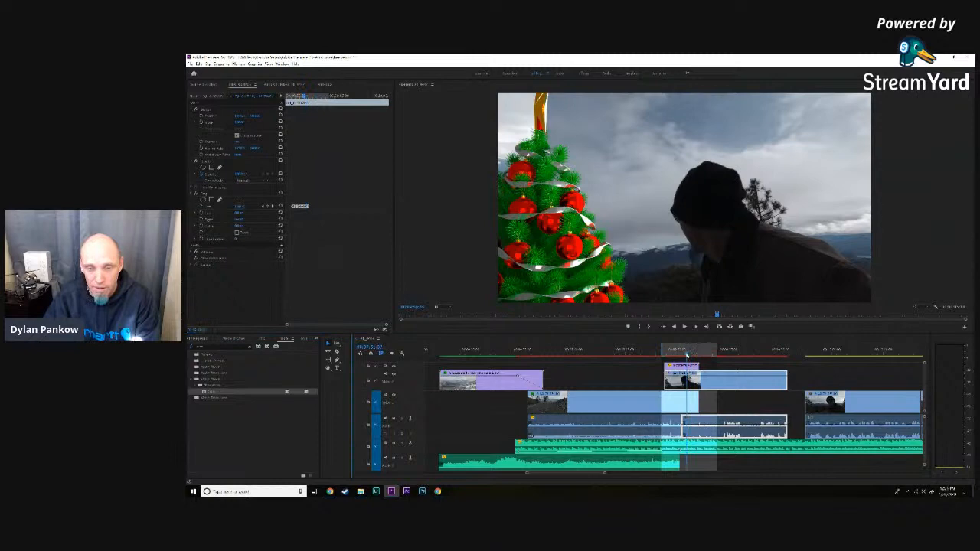
left_click_drag(687, 354, 674, 355)
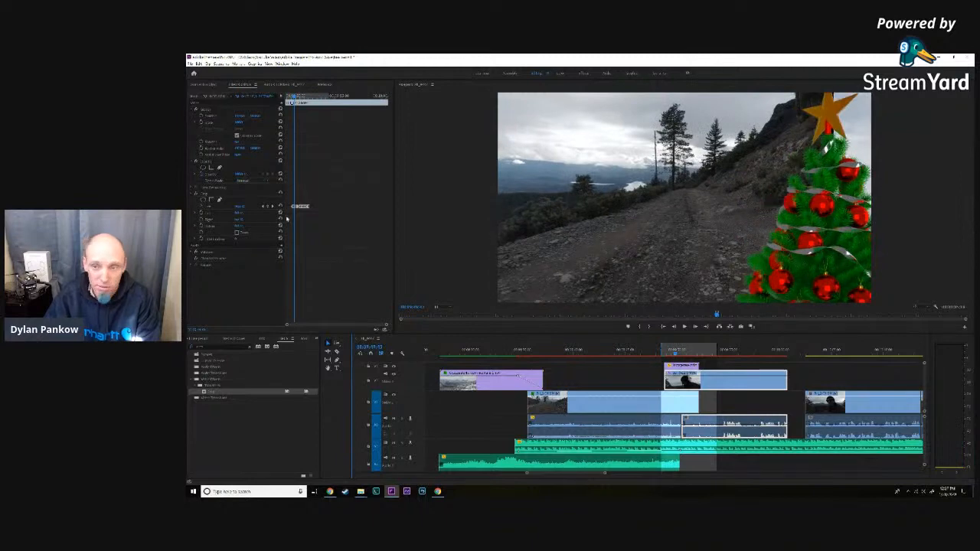
left_click(241, 207)
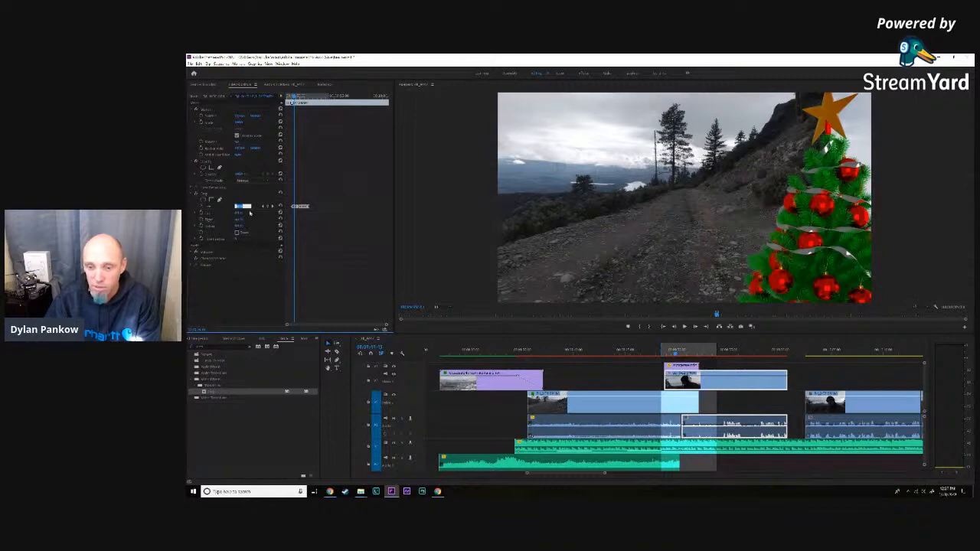
left_click(694, 327)
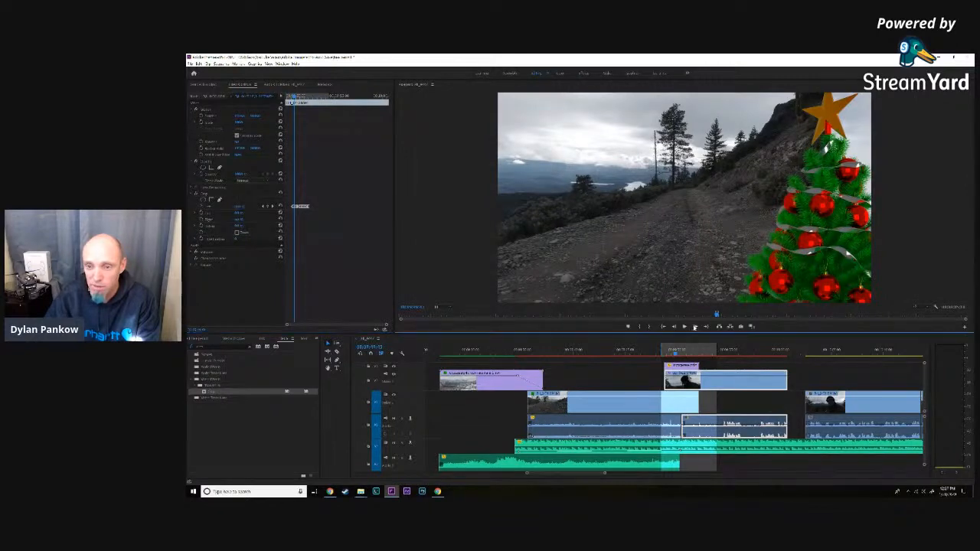
left_click(695, 328)
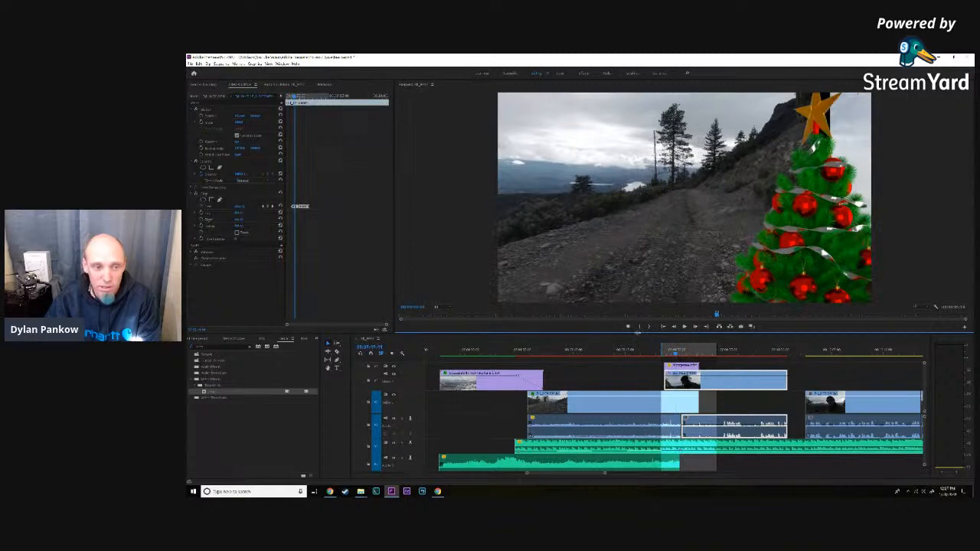
- Lower the man's clip's left crop at the frame where the tree stands at the picture's right edge
left_click(239, 208)
key("Down")
key("Down")
key("Down")
key("Down")
key("Down")
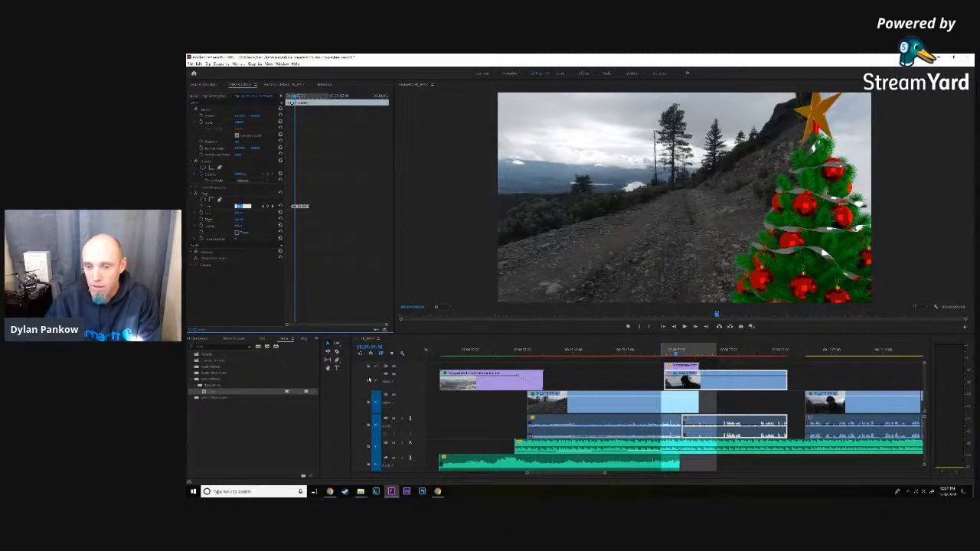
- Check the neighbouring frames and lower the man's clip's left crop one frame further into the tree's entry from the right
left_click(674, 327)
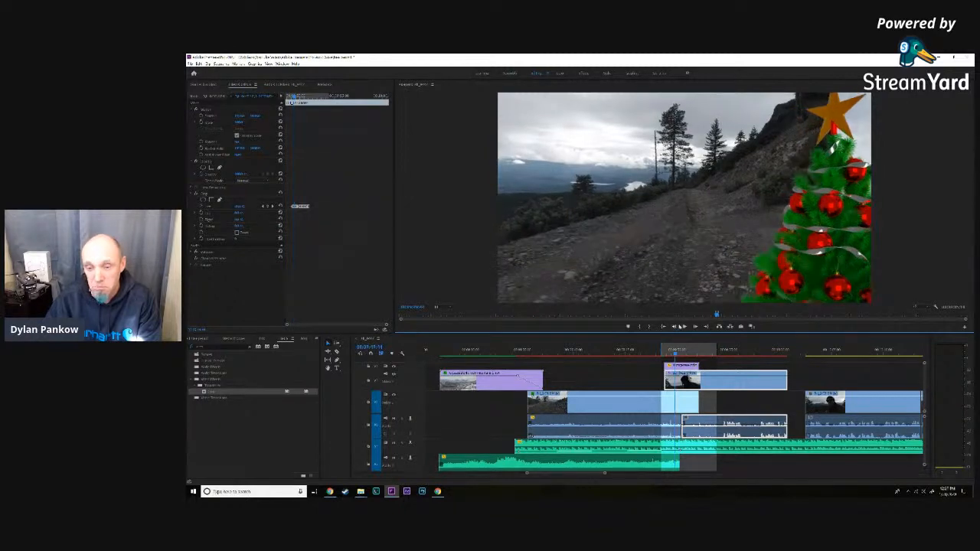
left_click(696, 327)
left_click(696, 327)
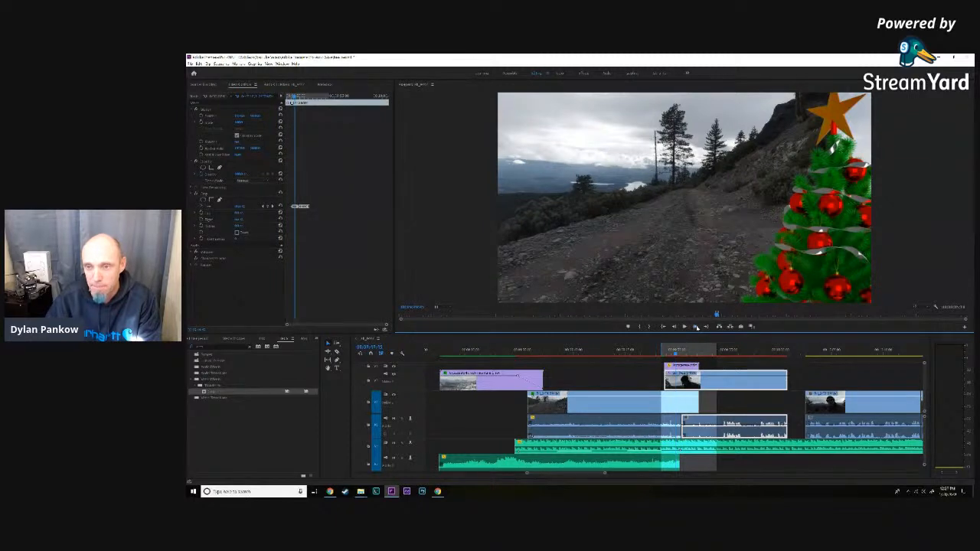
left_click(696, 327)
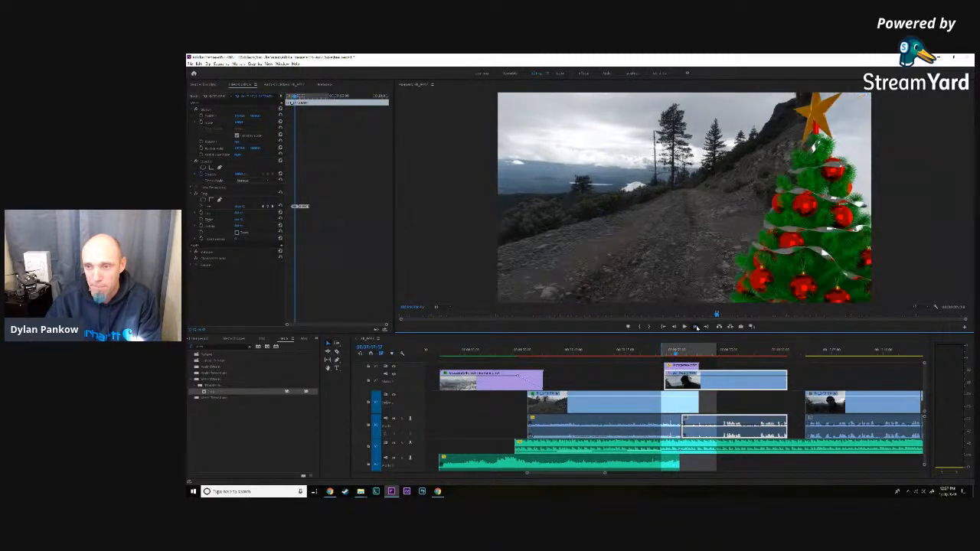
left_click(696, 327)
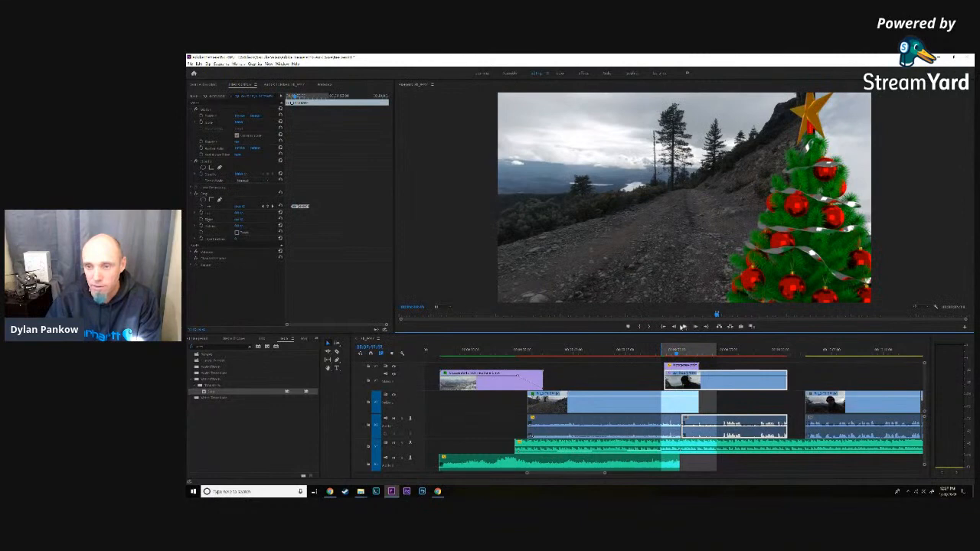
left_click(243, 206)
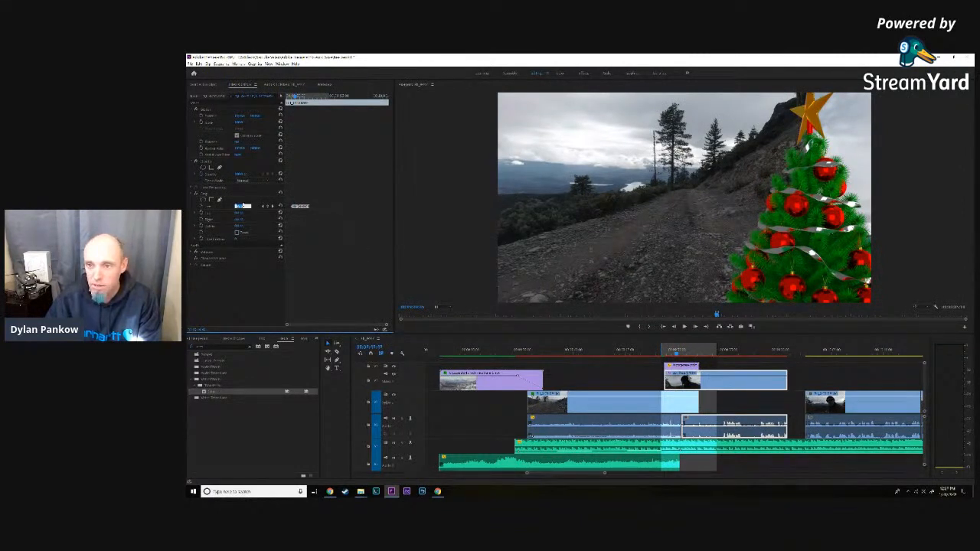
- Move ahead to where the star turns narrow and lower the man's clip's left crop there and on the frame before
left_click(696, 327)
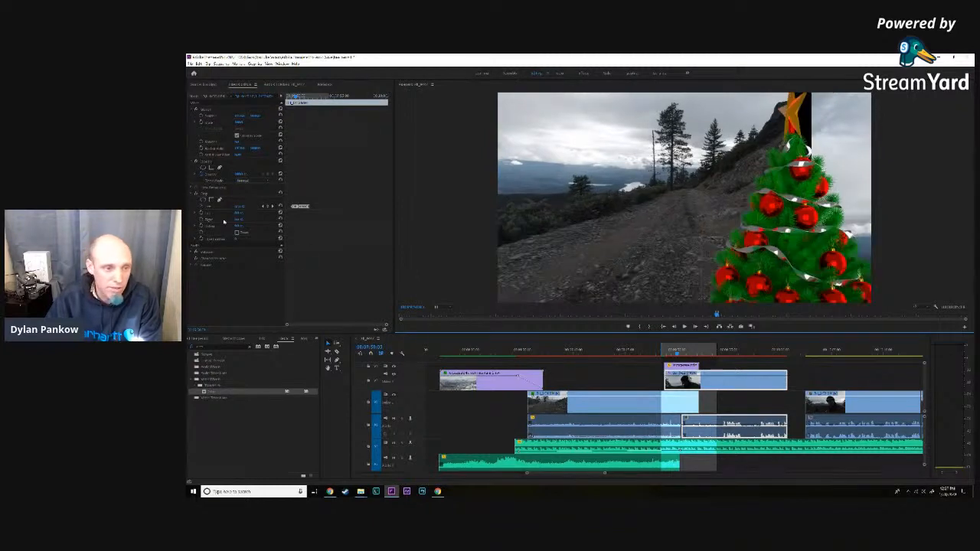
left_click(242, 206)
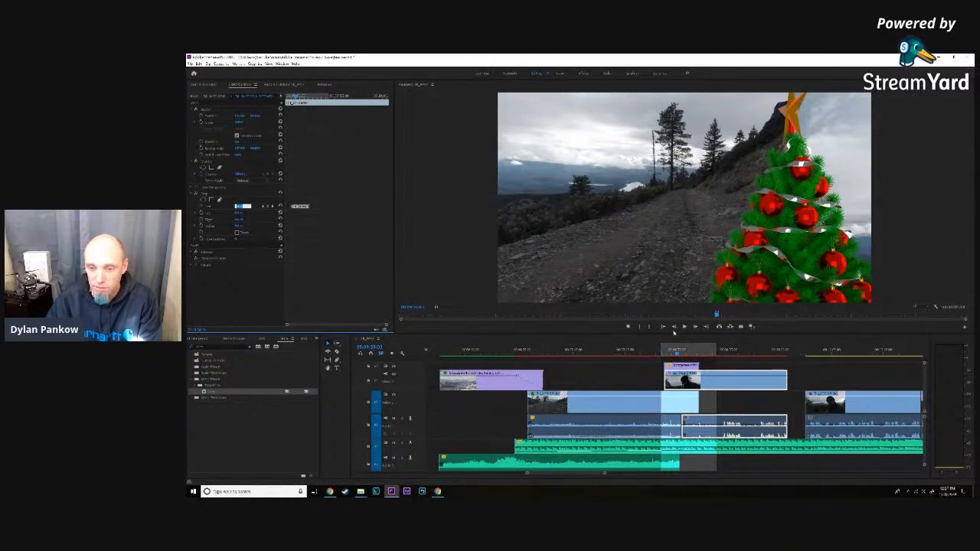
left_click(674, 327)
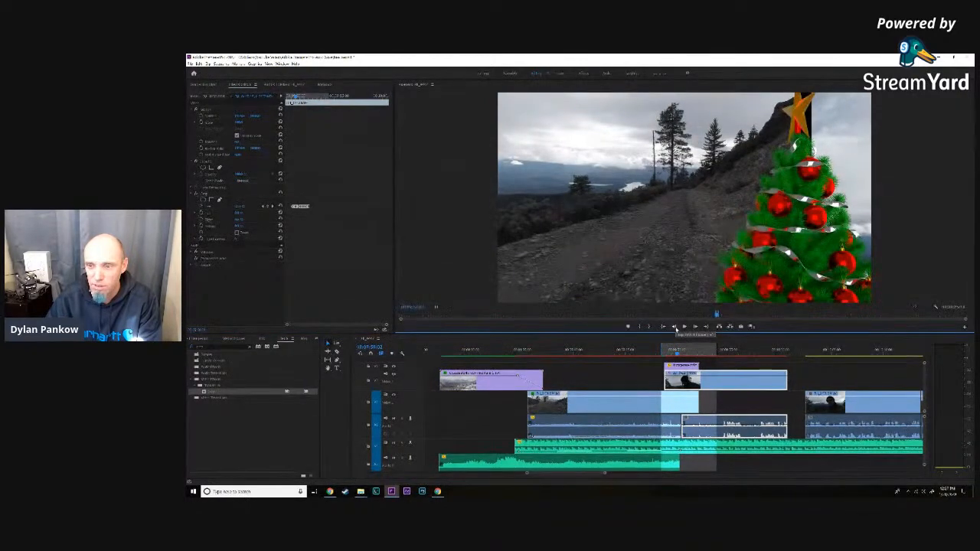
left_click(242, 206)
key("Down")
key("Down")
key("Down")
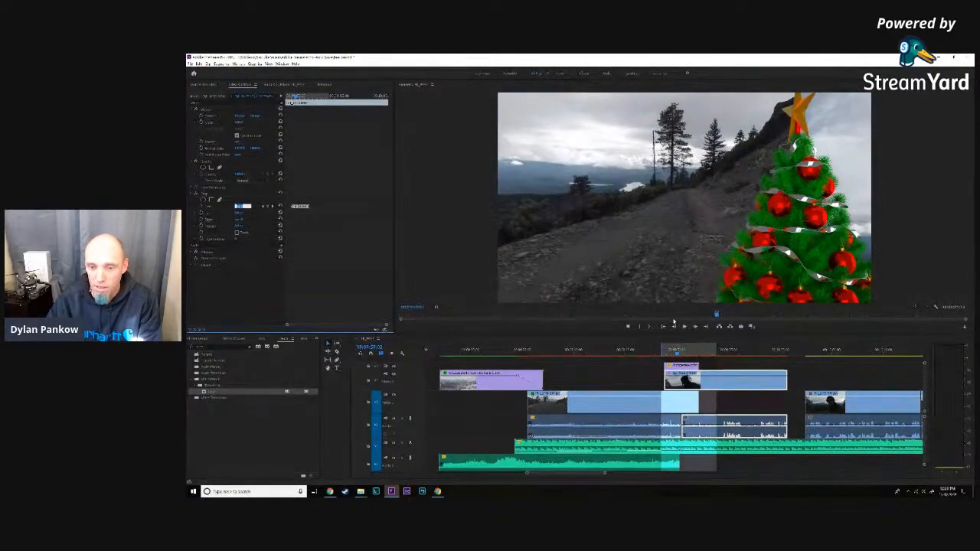
- Lower the man's clip's left crop one more frame back until the black strip closes, and check the preceding frames
left_click(674, 327)
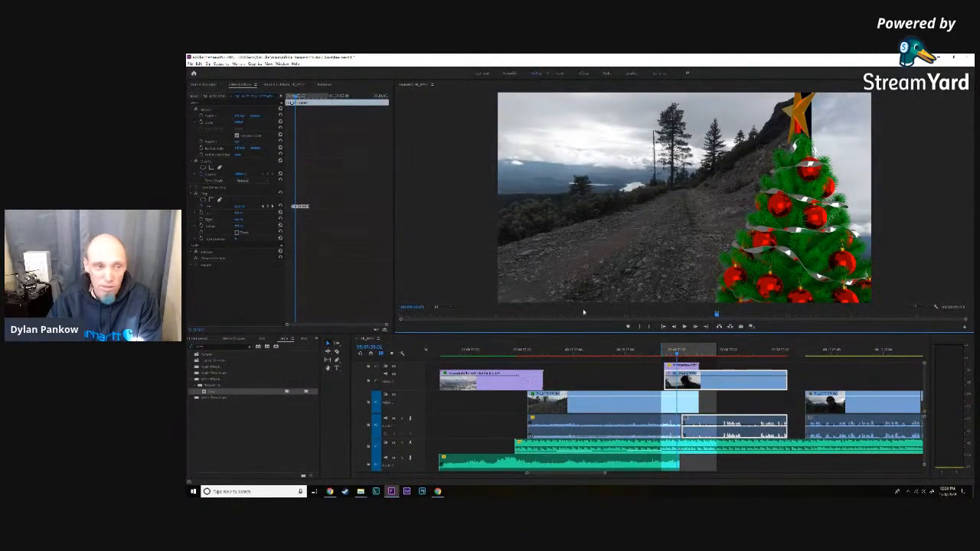
left_click(240, 206)
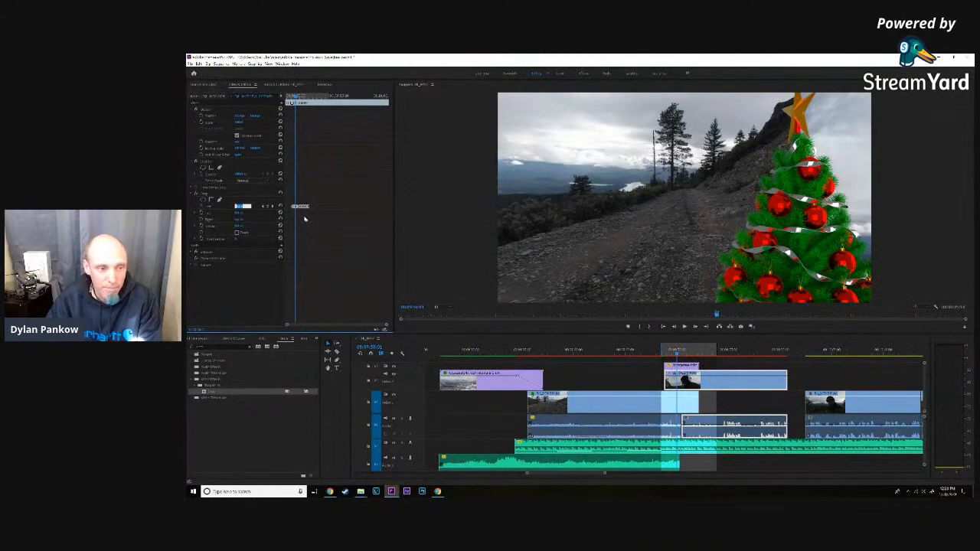
left_click(675, 327)
left_click(675, 327)
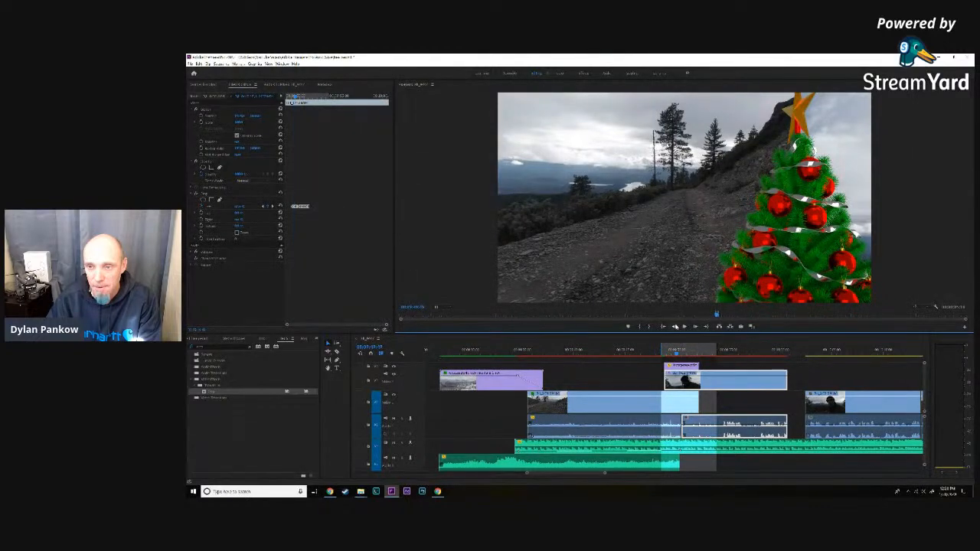
left_click(675, 327)
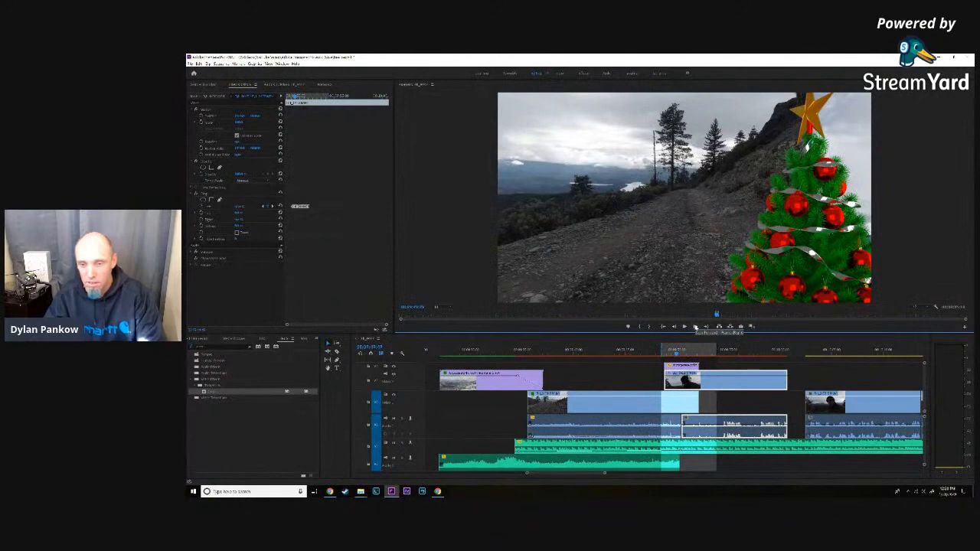
- Play ahead to where the tree is near mid-frame and lower the man's clip's left crop to close the gap beside the front-facing star
key("space")
key("space")
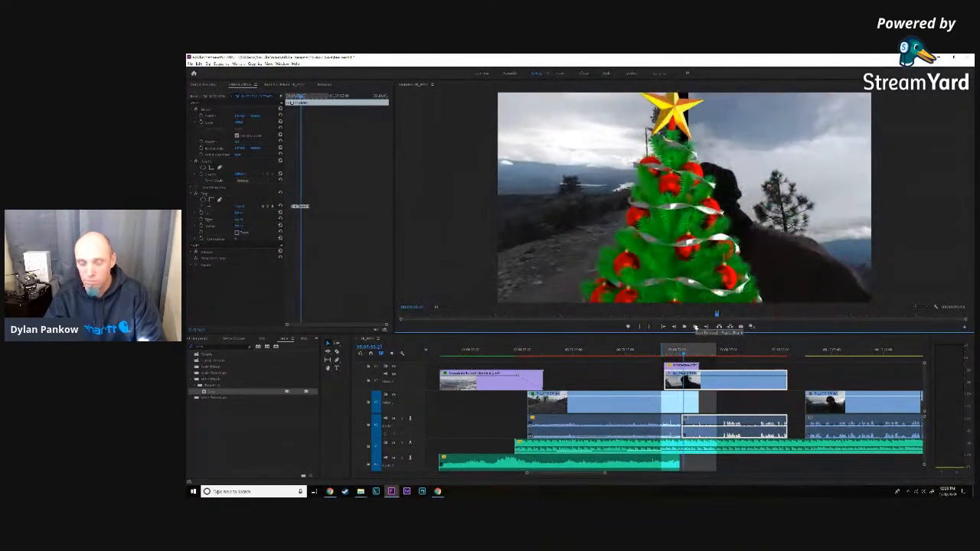
left_click(242, 207)
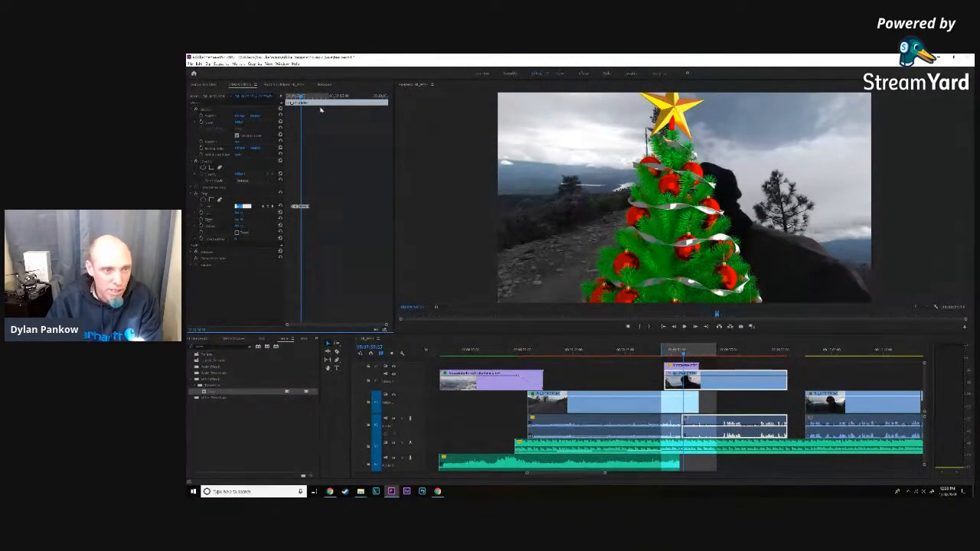
- Scrub back to where the narrow star is right of centre and lower the man's clip's left crop until the black gap closes
left_click_drag(302, 98, 300, 98)
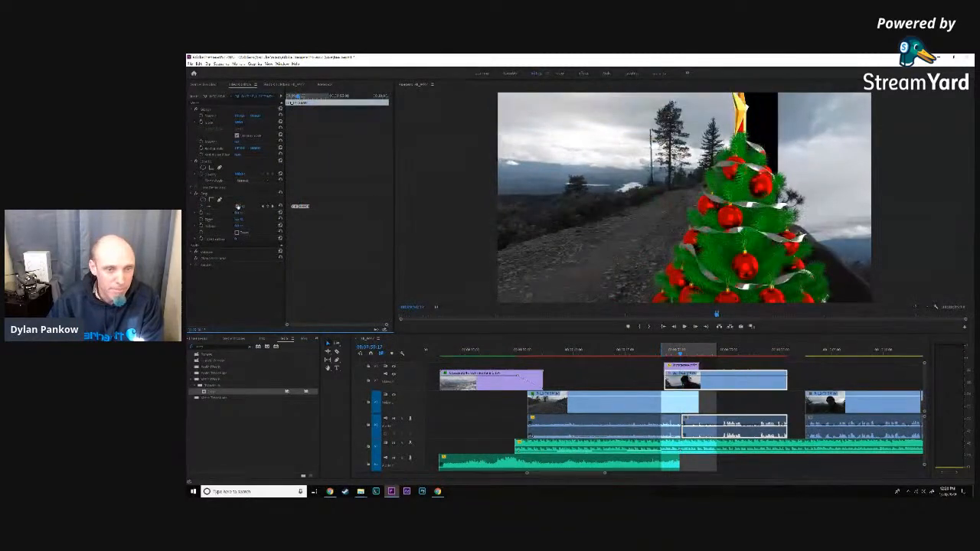
left_click(240, 207)
key("Down")
key("Down")
key("Down")
key("Down")
key("Down")
key("Down")
key("Down")
key("Down")
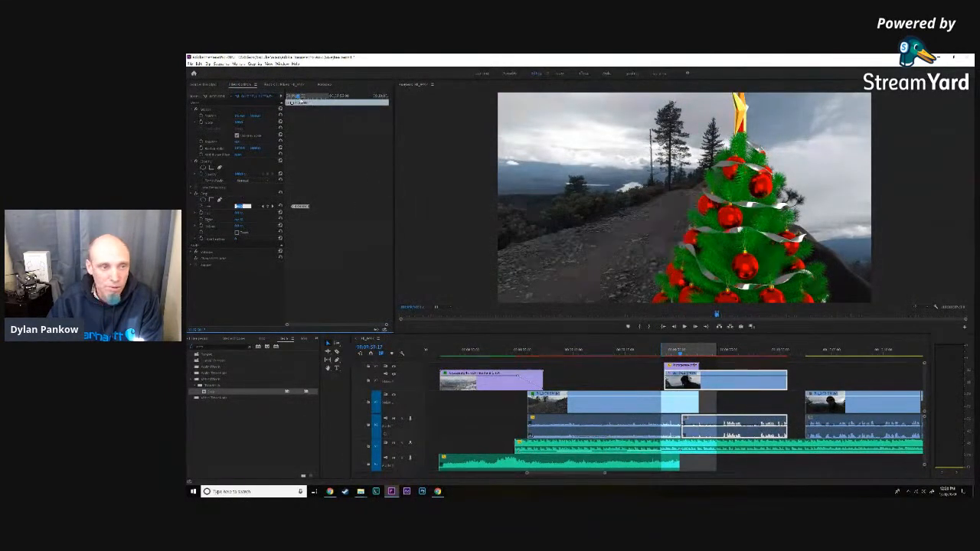
- Go back to where the half-turned star nears the right edge and correct the man's clip's left crop there and at the edge-on star
left_click_drag(300, 97, 297, 97)
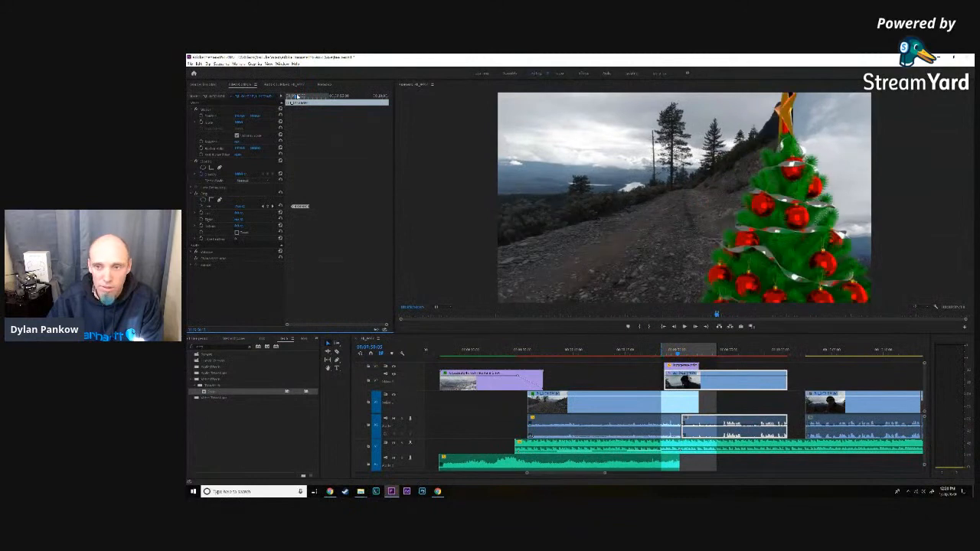
left_click(241, 207)
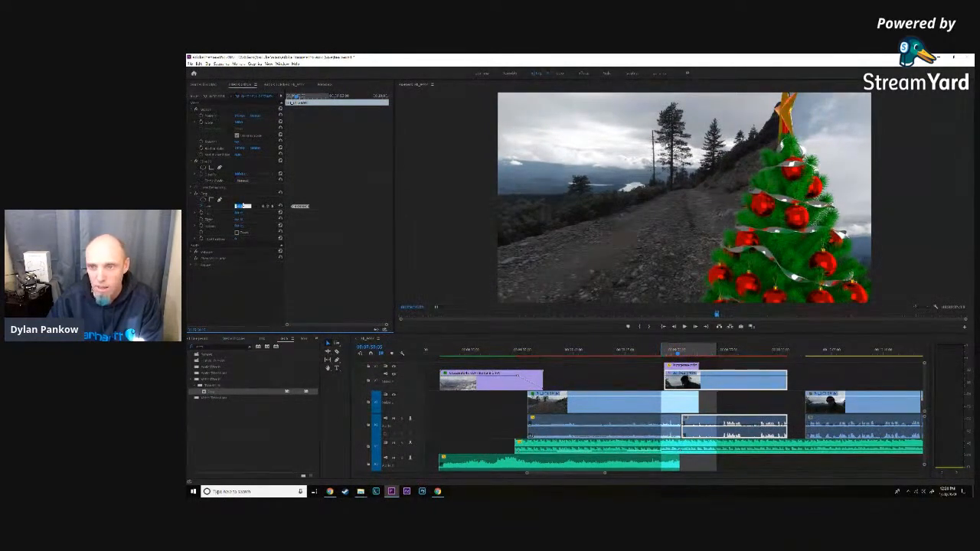
left_click_drag(297, 97, 297, 97)
left_click(242, 207)
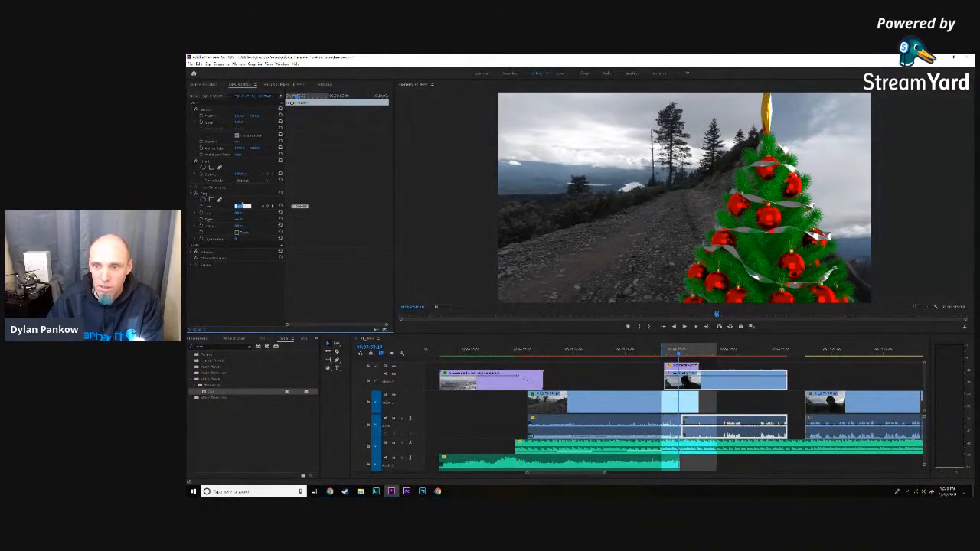
- Close the reopened gap by lowering the left crop just after the edge-on star frame and at the edge-on star itself
left_click(297, 97)
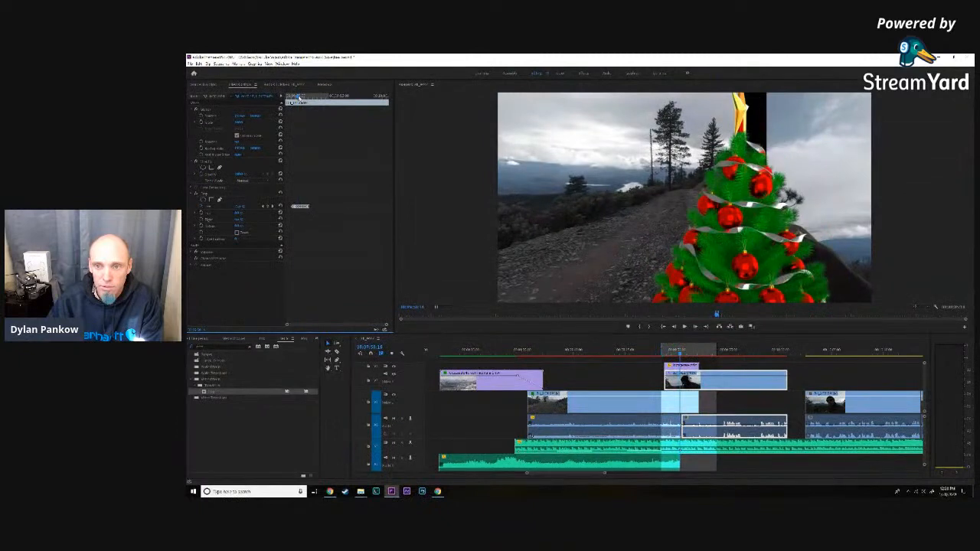
left_click(243, 207)
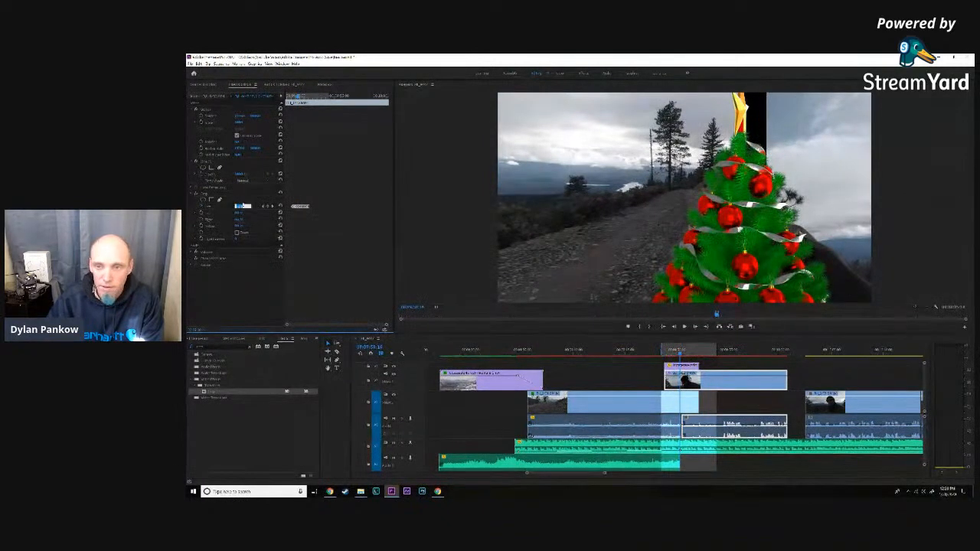
key("Down")
key("Down")
key("Down")
key("Down")
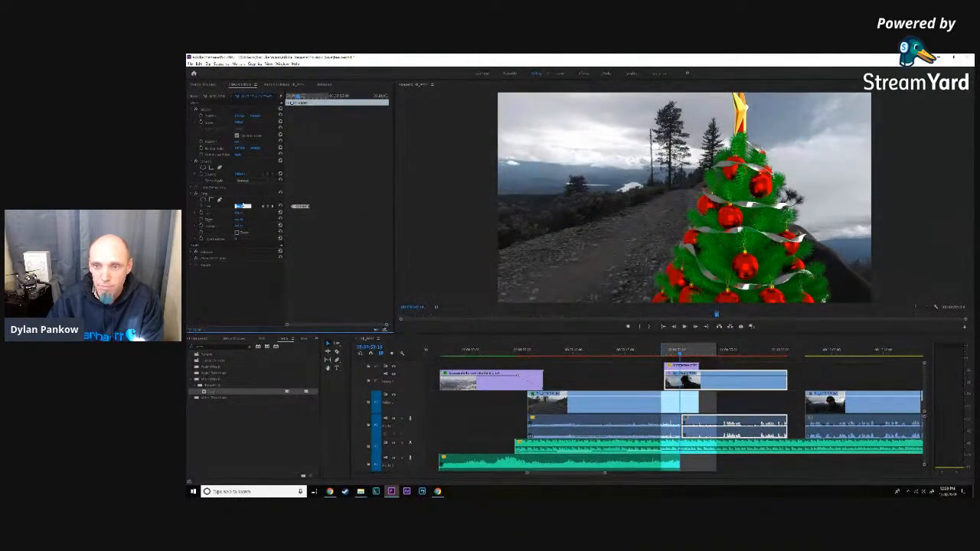
left_click(297, 98)
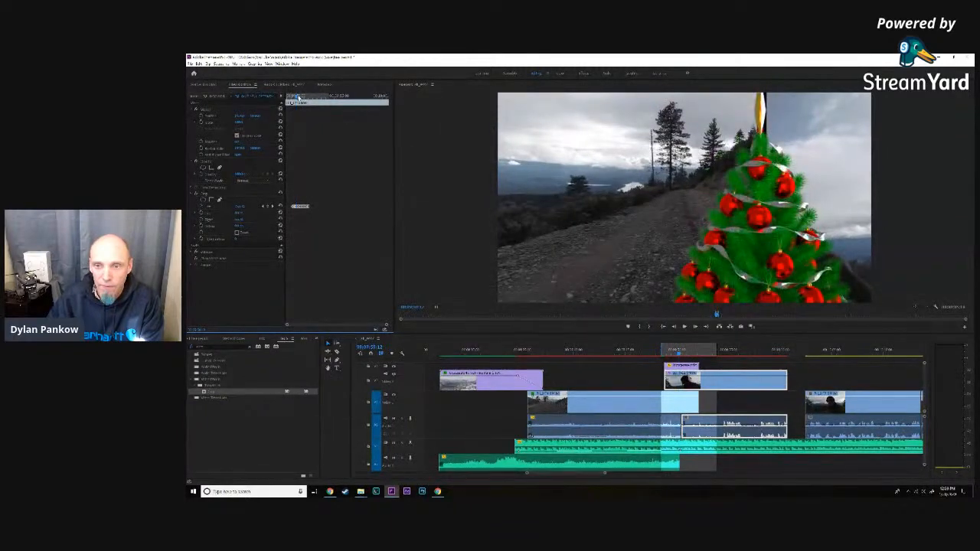
left_click(242, 206)
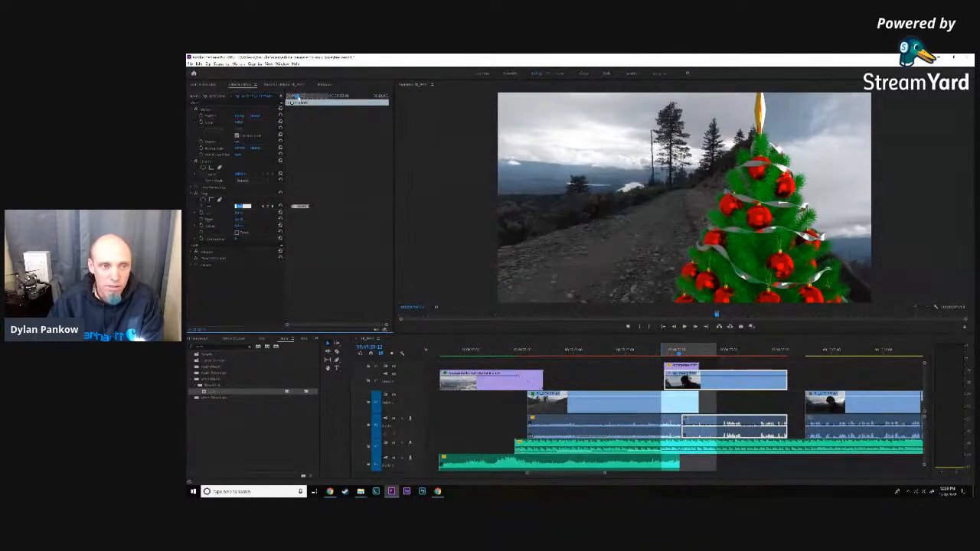
- Move ahead to where the tree is left of centre and lower the man's clip's left crop until the strip beside the star closes
left_click(301, 98)
left_click_drag(301, 98, 305, 98)
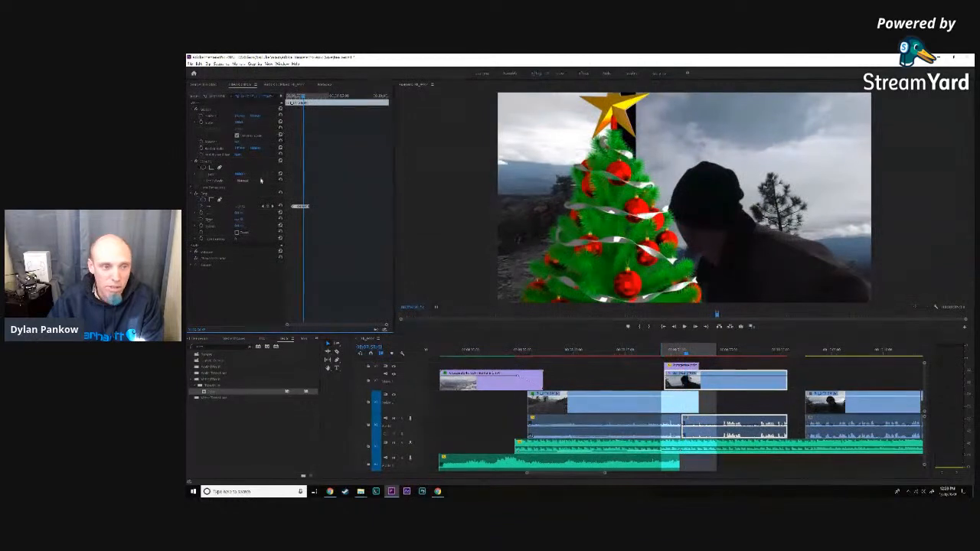
left_click(242, 206)
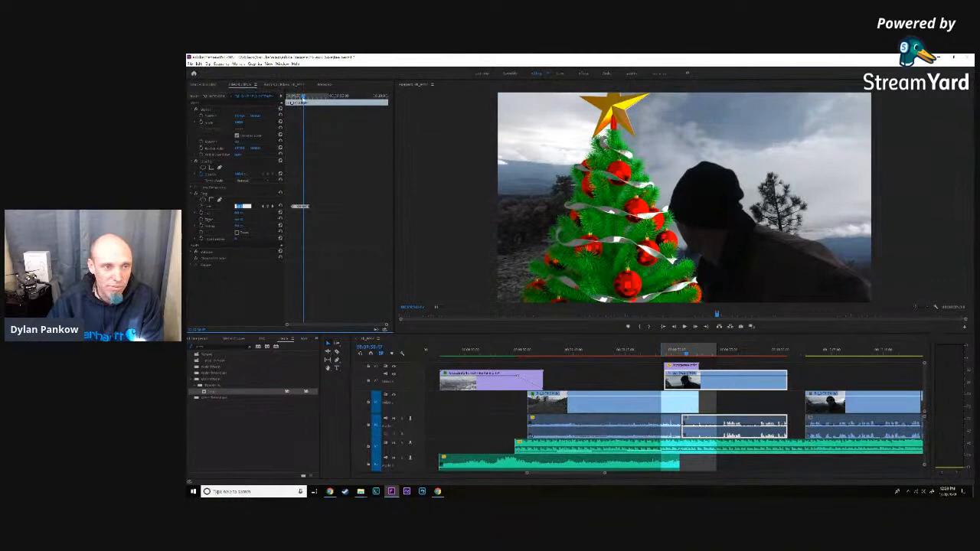
- Advance to where the tree reaches the picture's left part and lower the man's clip's left crop to close the wide black gap
left_click(303, 100)
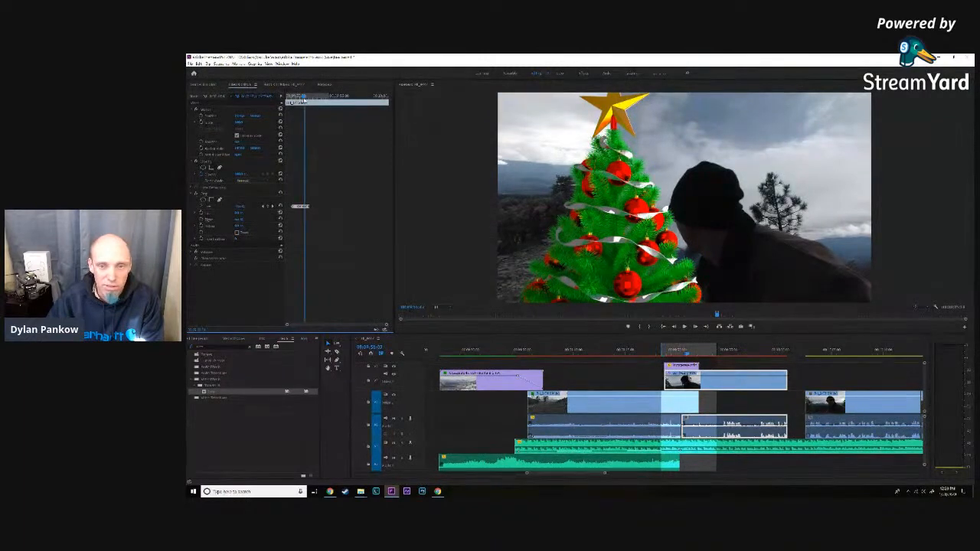
left_click_drag(305, 100, 306, 100)
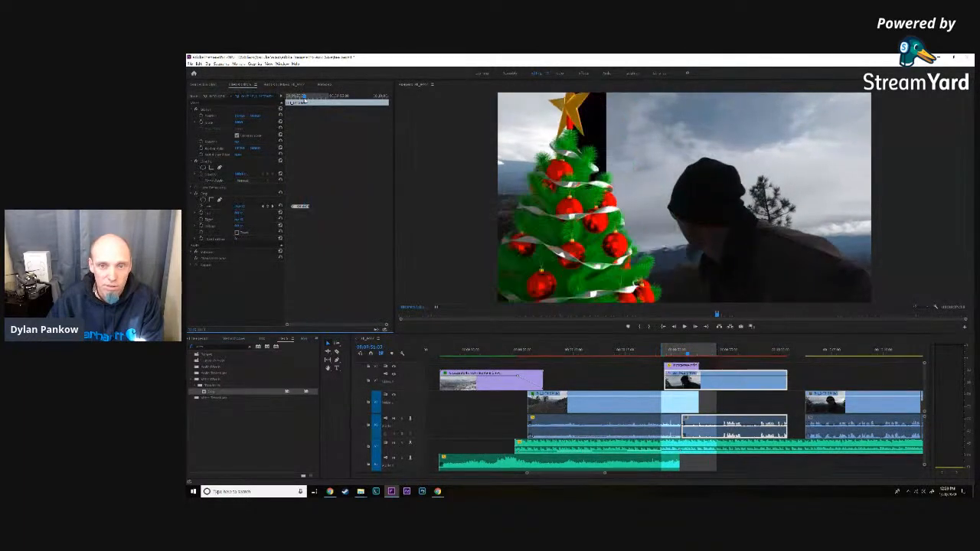
left_click(243, 206)
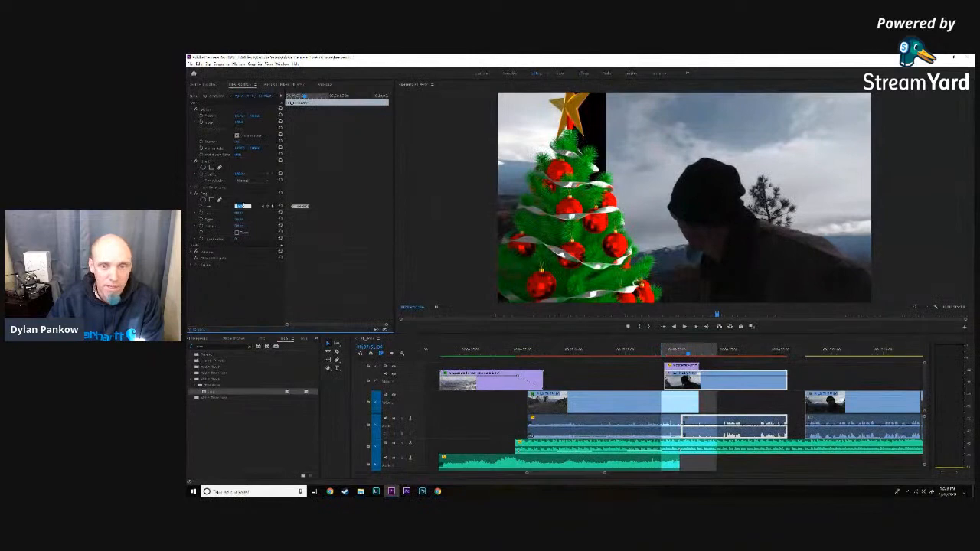
key("Down")
key("Down")
key("Down")
key("Down")
key("Down")
key("Down")
key("Down")
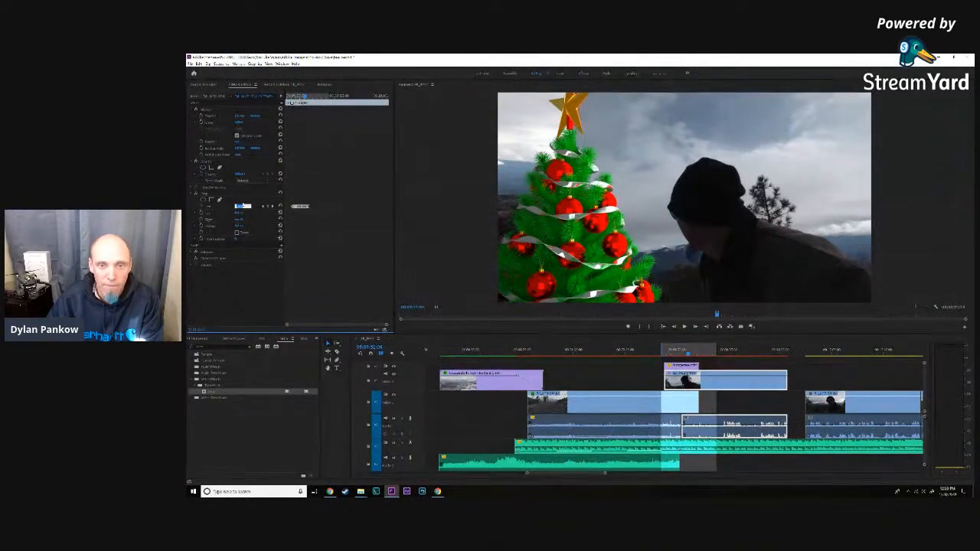
- Move slightly ahead to where the star turns narrow near the left edge and lower the man's clip's left crop until the gap closes
left_click(305, 100)
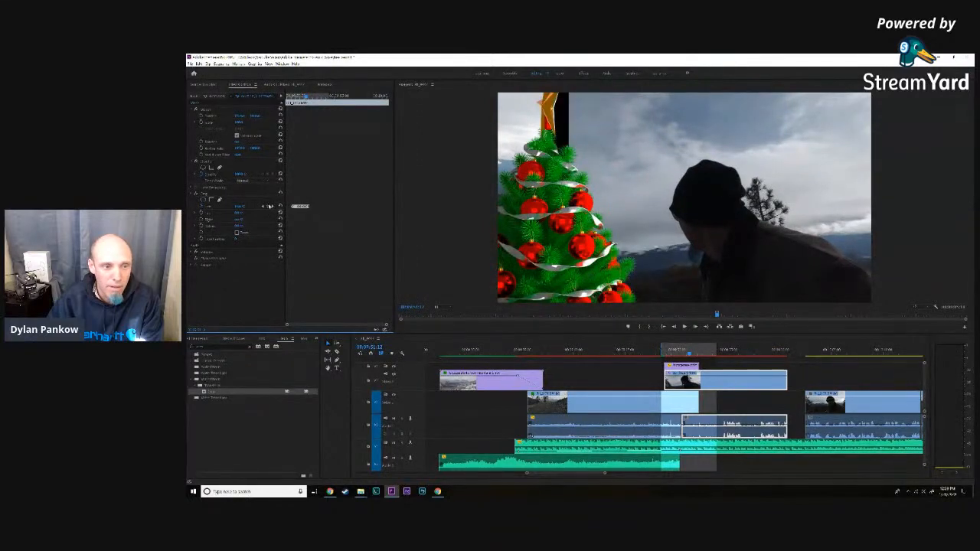
left_click(241, 206)
key("Down")
key("Down")
key("Down")
key("Down")
key("Down")
key("Down")
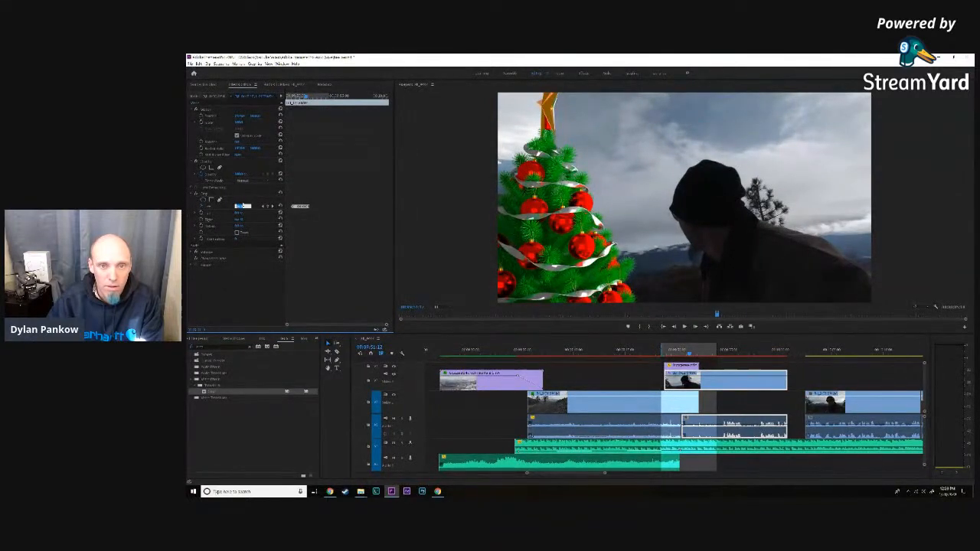
left_click(306, 97)
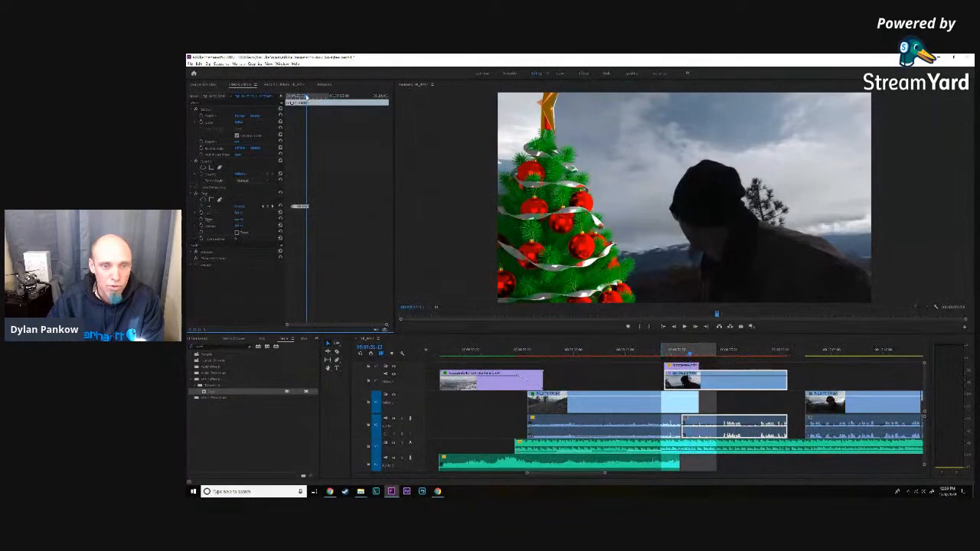
- Lower the man's clip's left crop across neighbouring frames where the tree nears the picture's left edge, until the strip beside the narrow star closes
left_click_drag(288, 325, 317, 328)
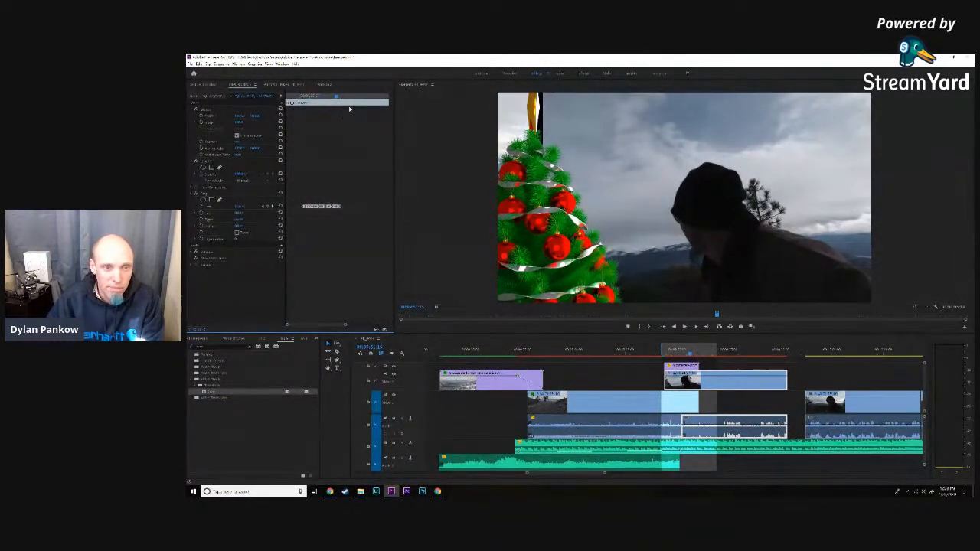
left_click(242, 206)
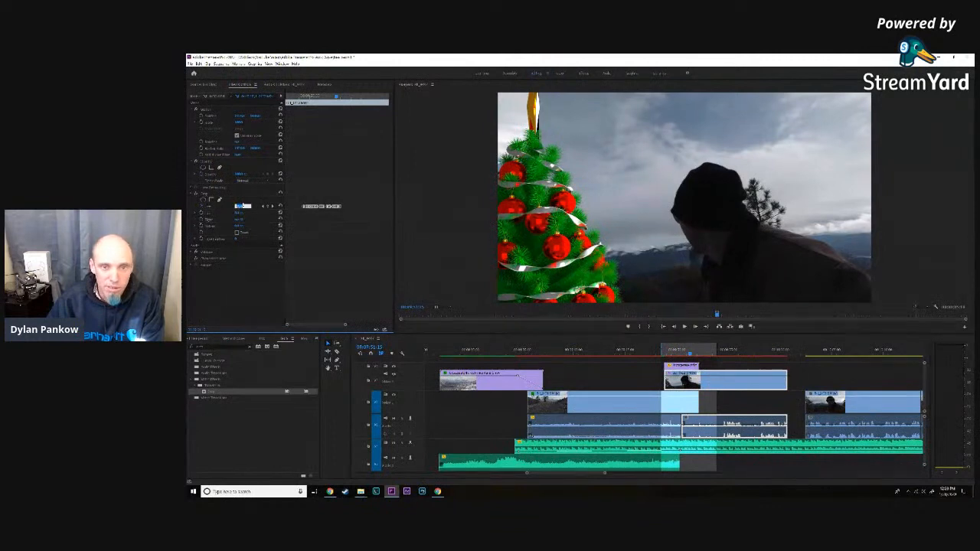
left_click_drag(336, 99, 337, 97)
left_click(242, 206)
left_click_drag(337, 97, 340, 99)
left_click(240, 206)
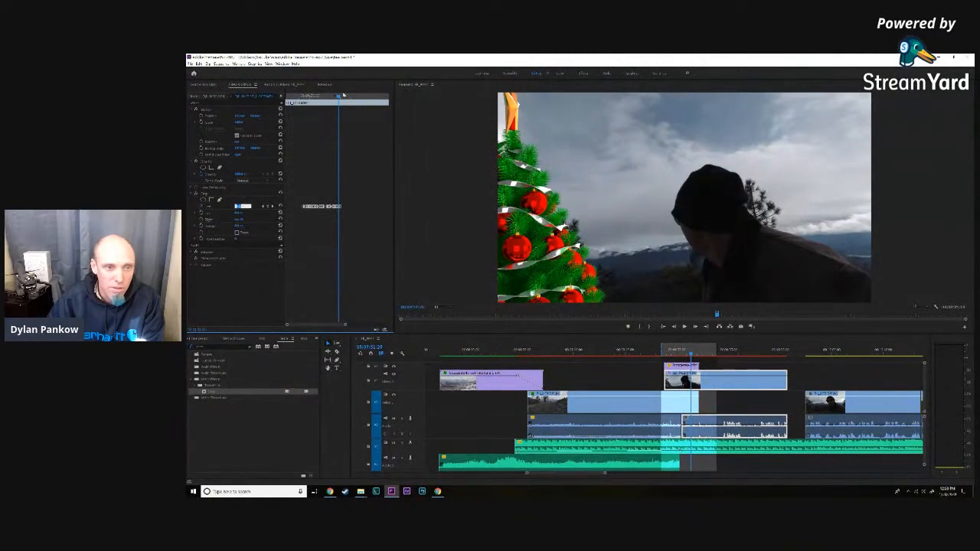
- Advance to where the picture's left edge cuts the star and lower the man's clip's left crop until the black gap closes
left_click_drag(339, 98, 340, 98)
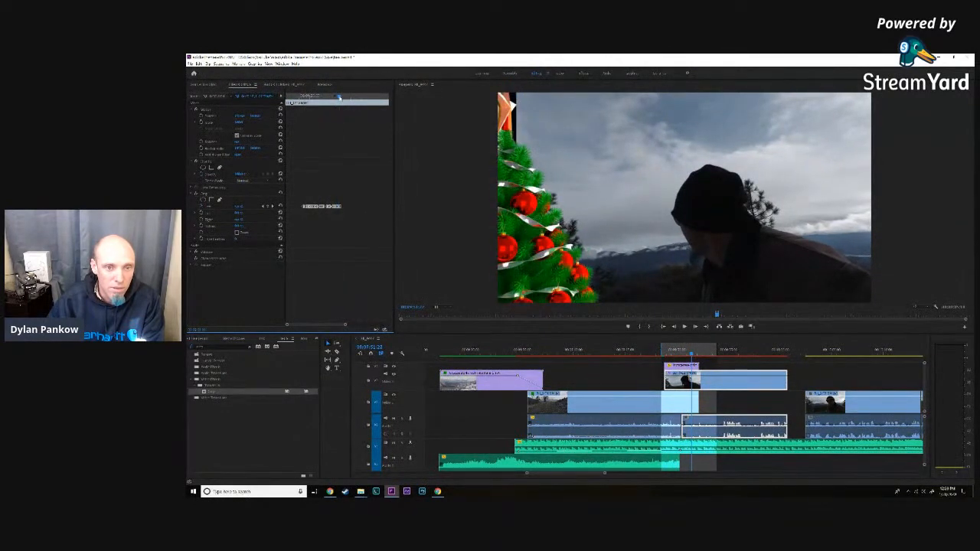
left_click(240, 206)
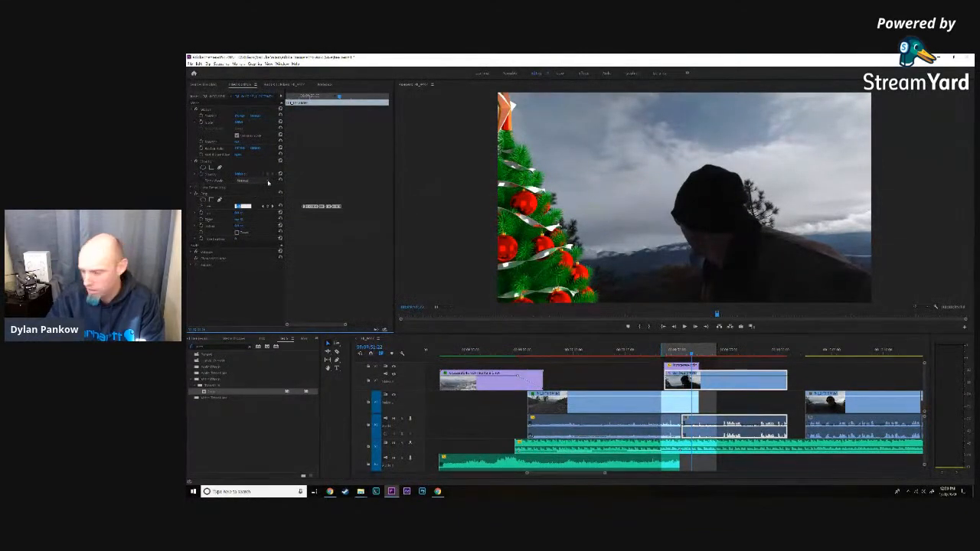
left_click(339, 97)
left_click_drag(340, 97, 340, 97)
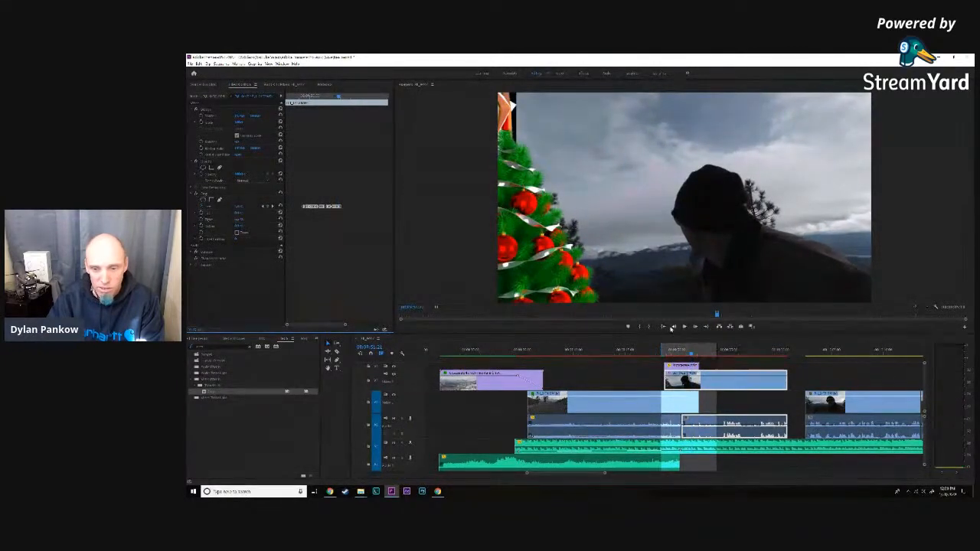
left_click(241, 206)
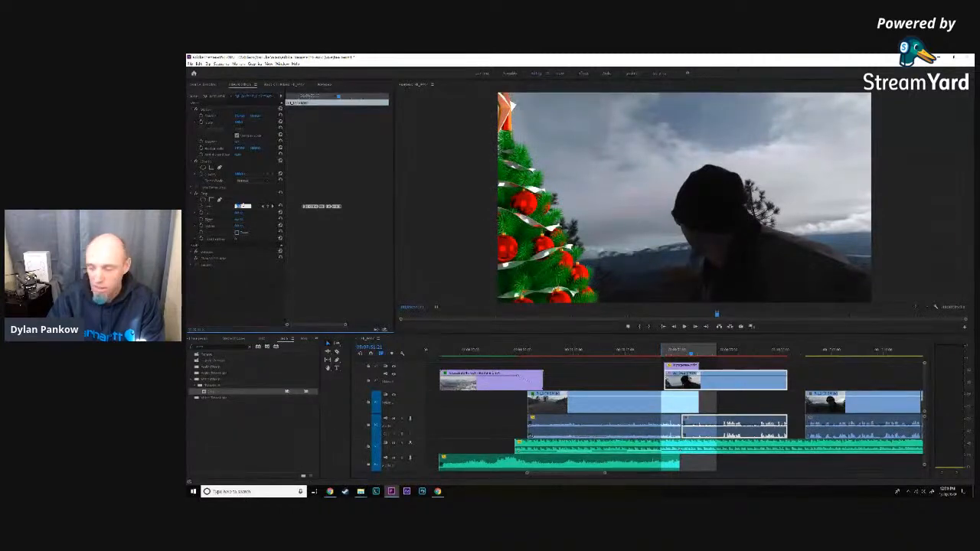
- Return to the narrow star near the picture's left edge, recheck the man's clip's left crop there and save the project
left_click(339, 97)
left_click_drag(340, 97, 339, 97)
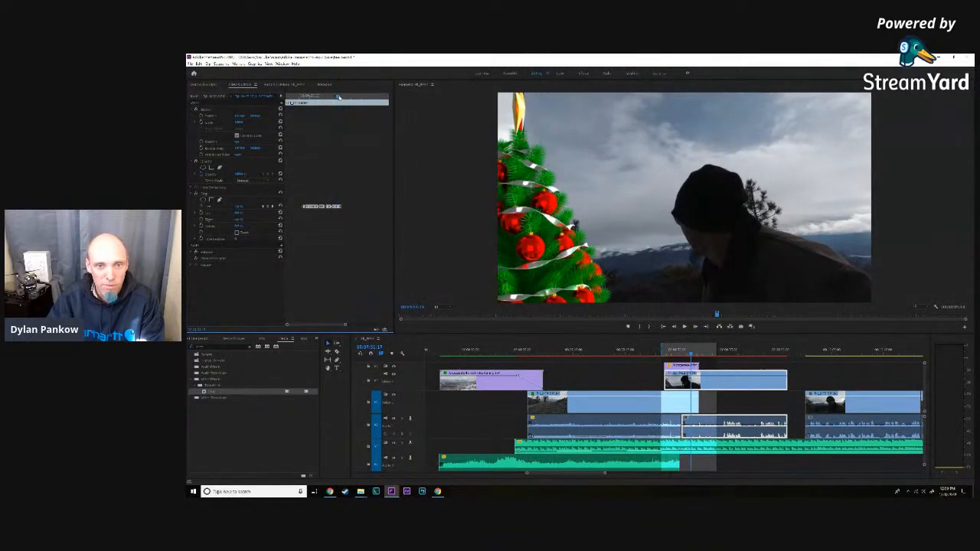
left_click(242, 206)
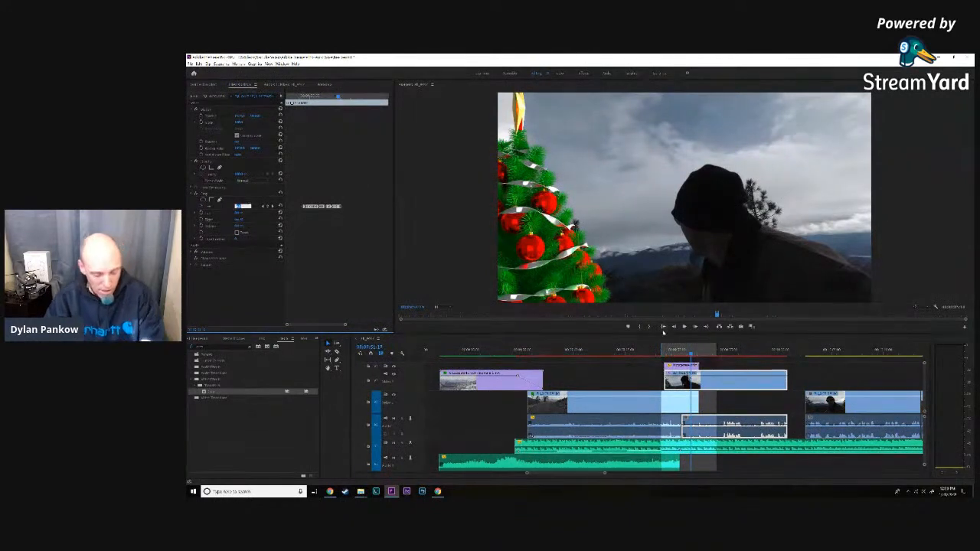
key("ctrl+s")
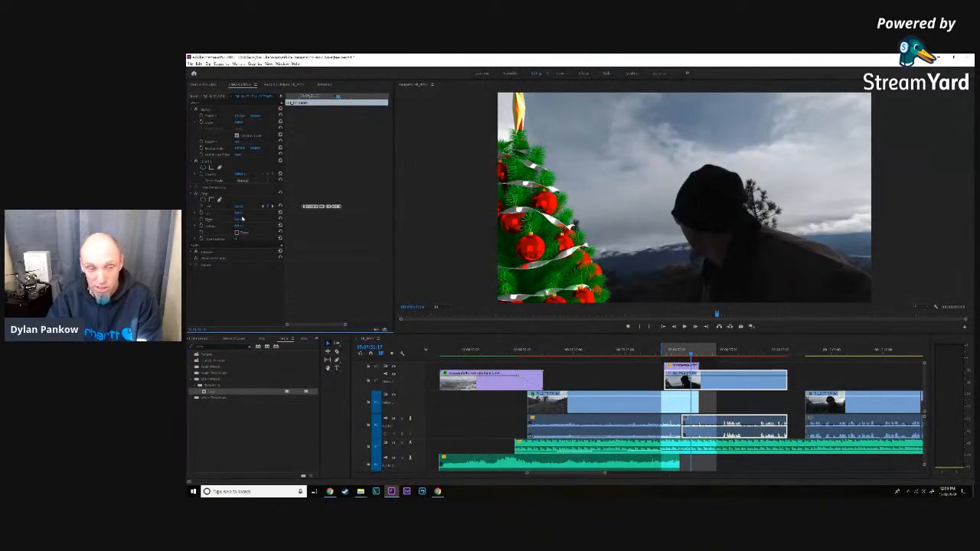
- Inspect the man's clip's left crop and the road clip's right crop where the whole star faces forward left of centre
left_click_drag(338, 97, 332, 97)
left_click(240, 207)
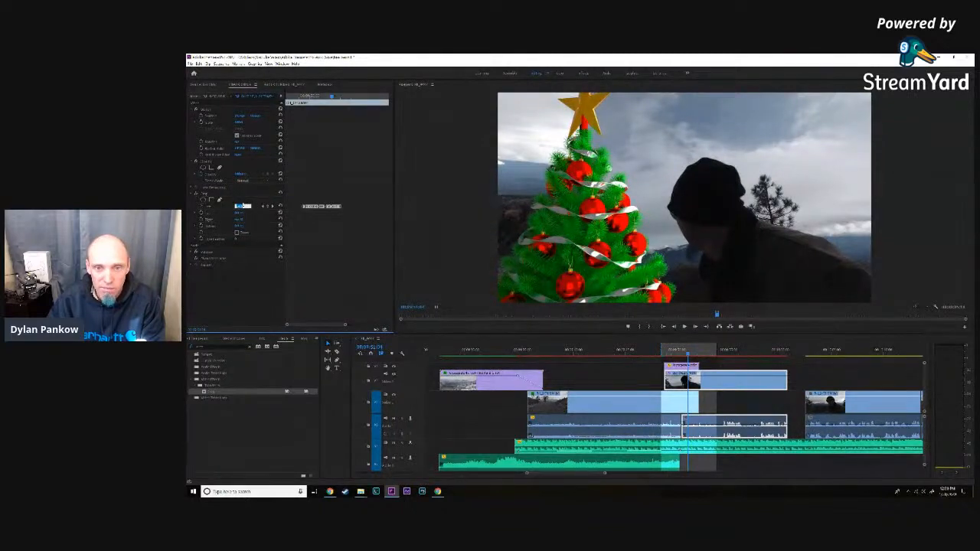
left_click(646, 404)
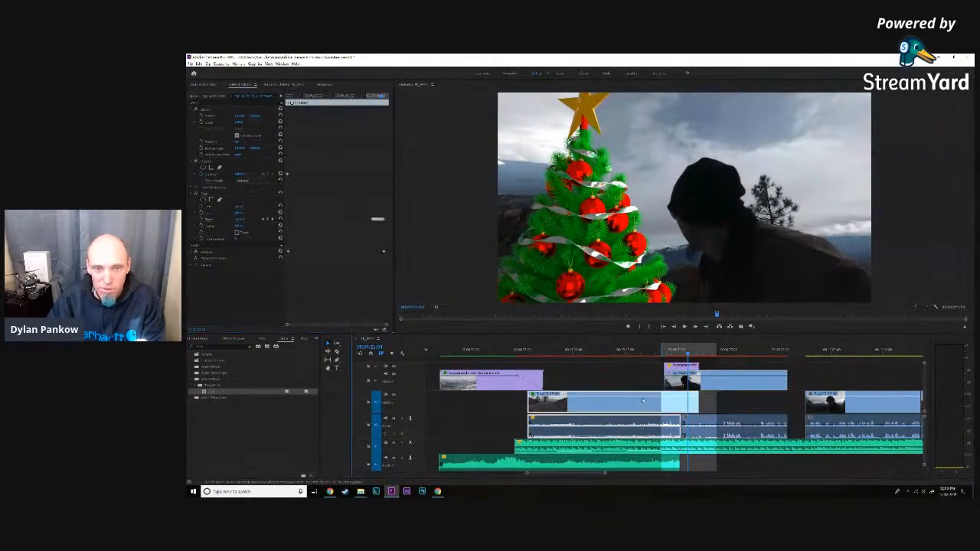
left_click(239, 219)
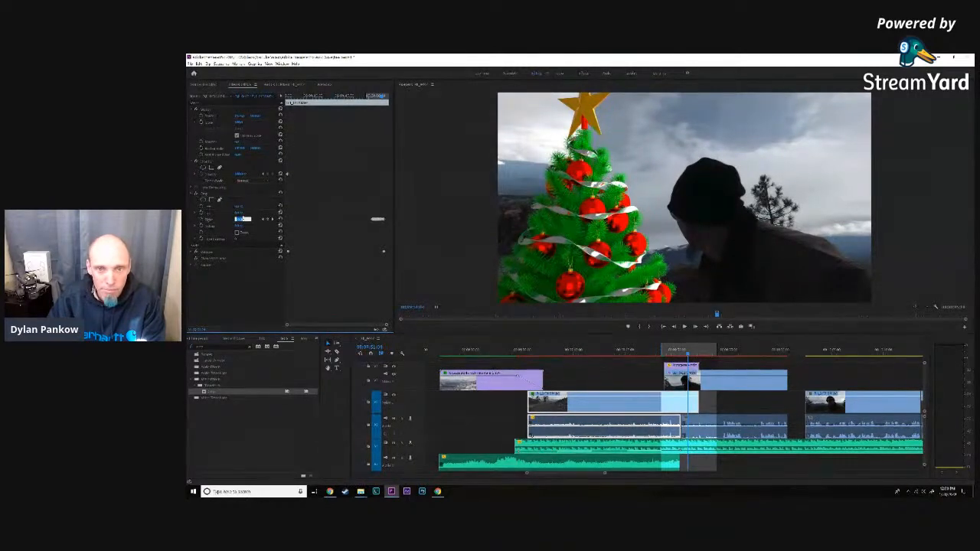
- On the man's clip, lower the left crop just after the tree passes right of centre to close the dark strip under the star
left_click(728, 381)
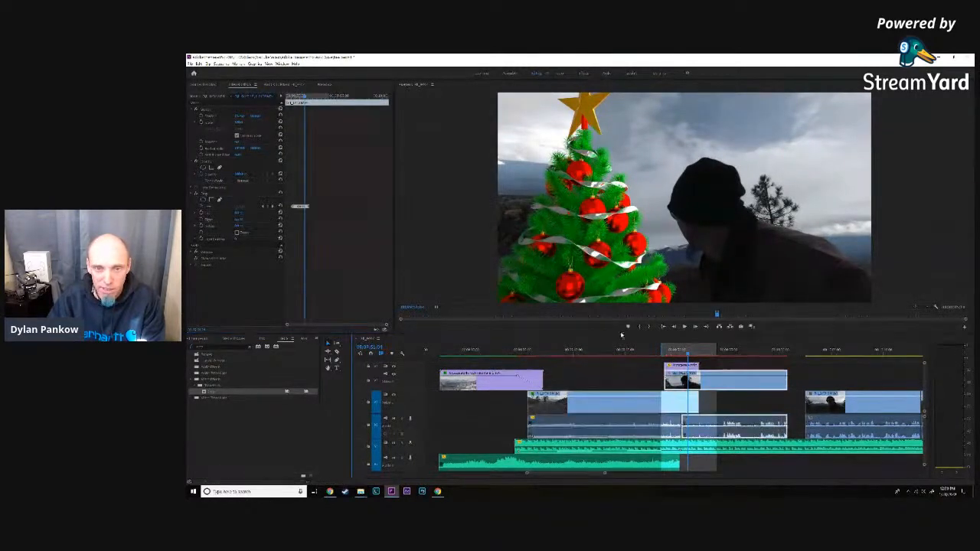
left_click_drag(305, 98, 301, 99)
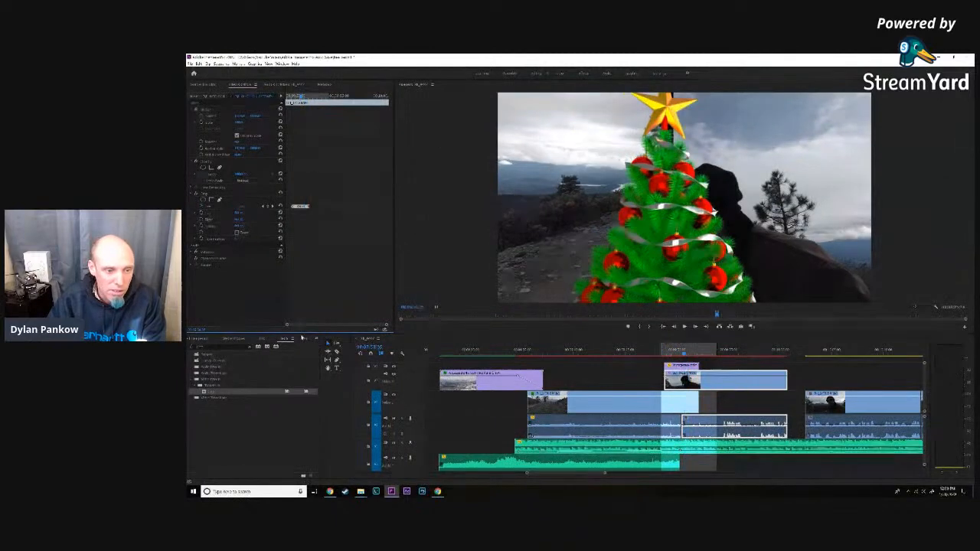
left_click_drag(288, 325, 332, 327)
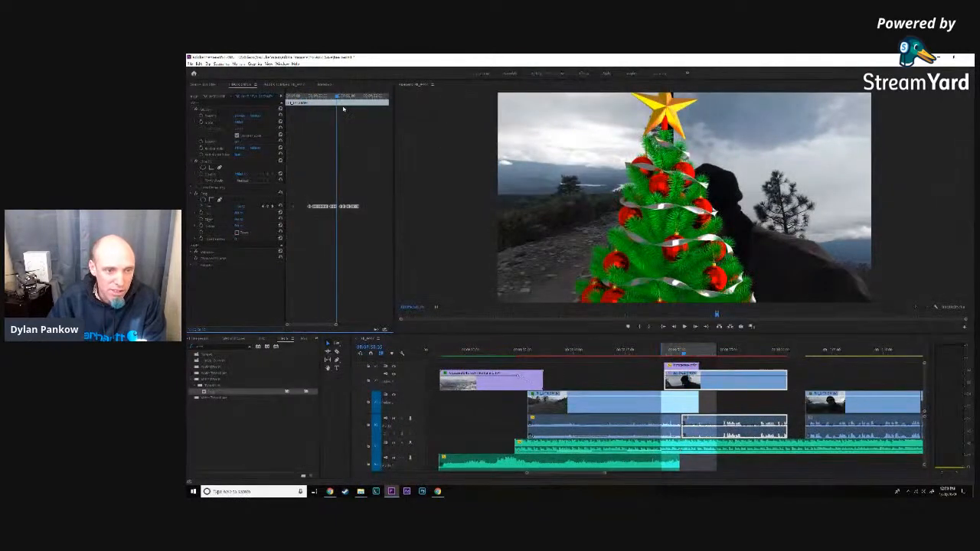
left_click_drag(335, 97, 338, 97)
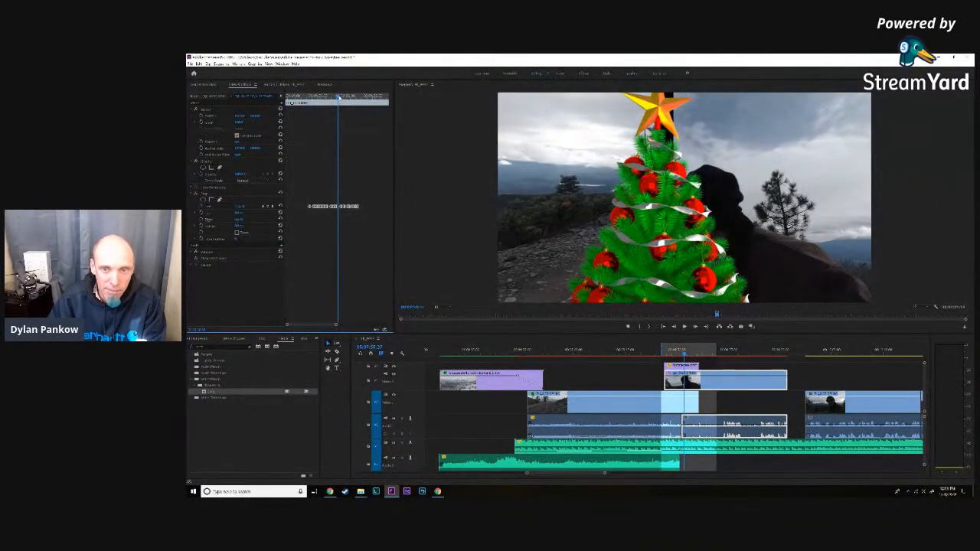
left_click(240, 207)
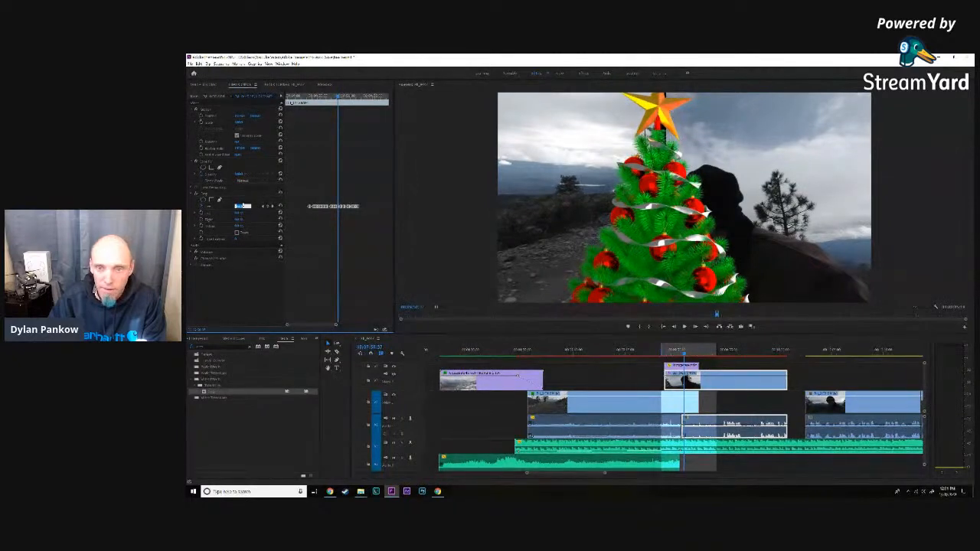
- Go back to where the star turns narrow further right and lower the man's clip's left crop on neighbouring frames until the strip closes
left_click_drag(337, 98, 328, 99)
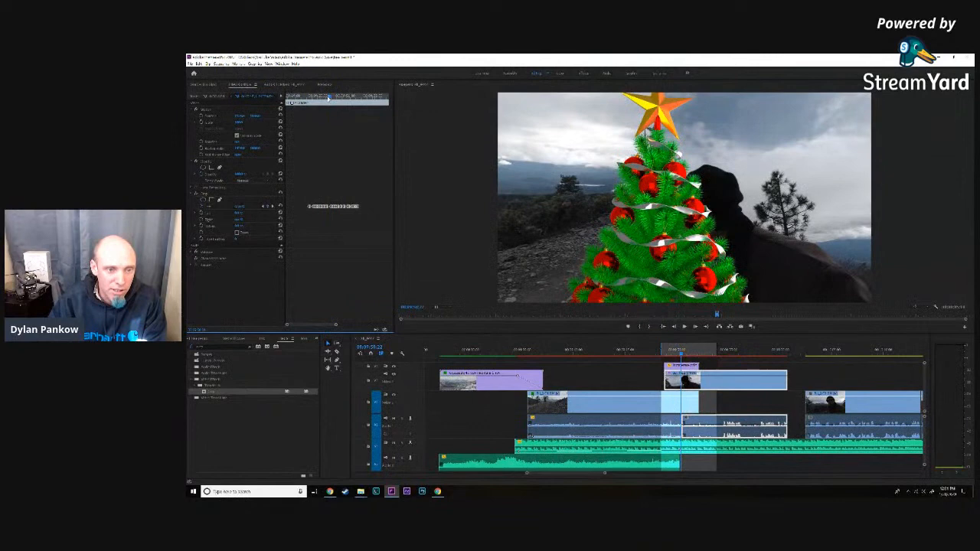
left_click(242, 207)
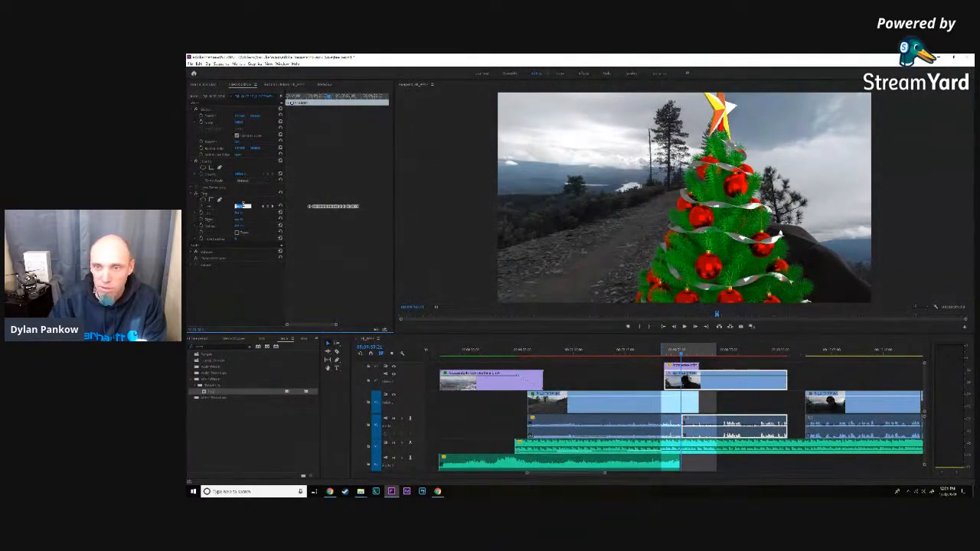
left_click(328, 97)
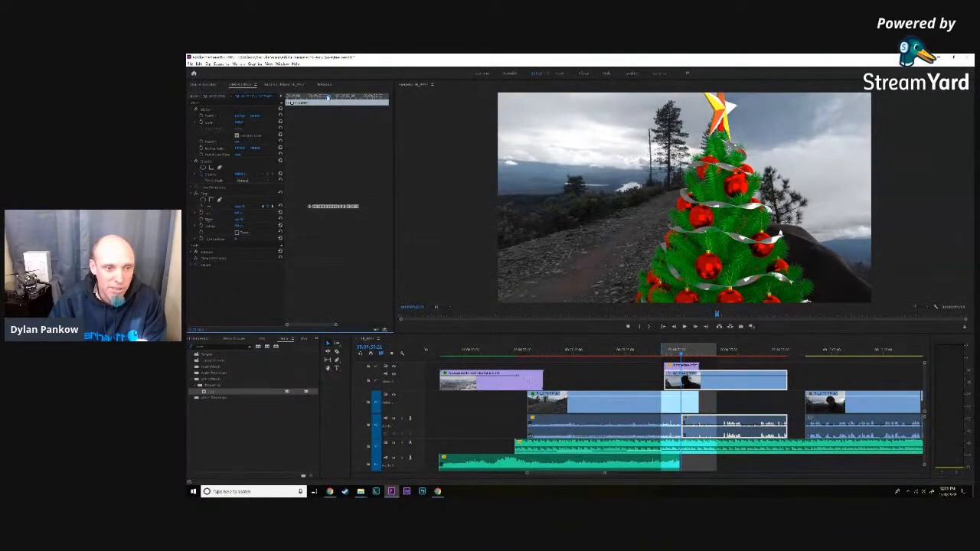
left_click(327, 96)
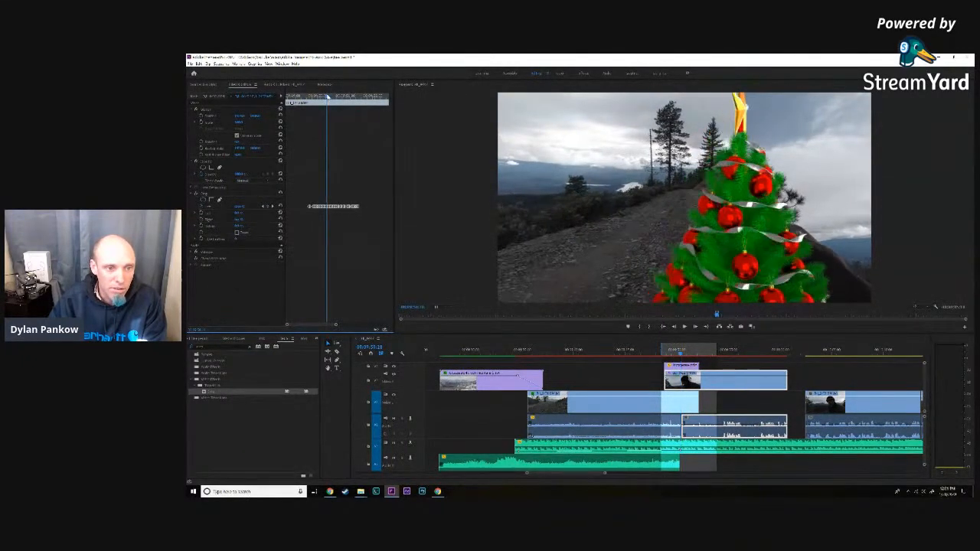
left_click_drag(328, 96, 330, 98)
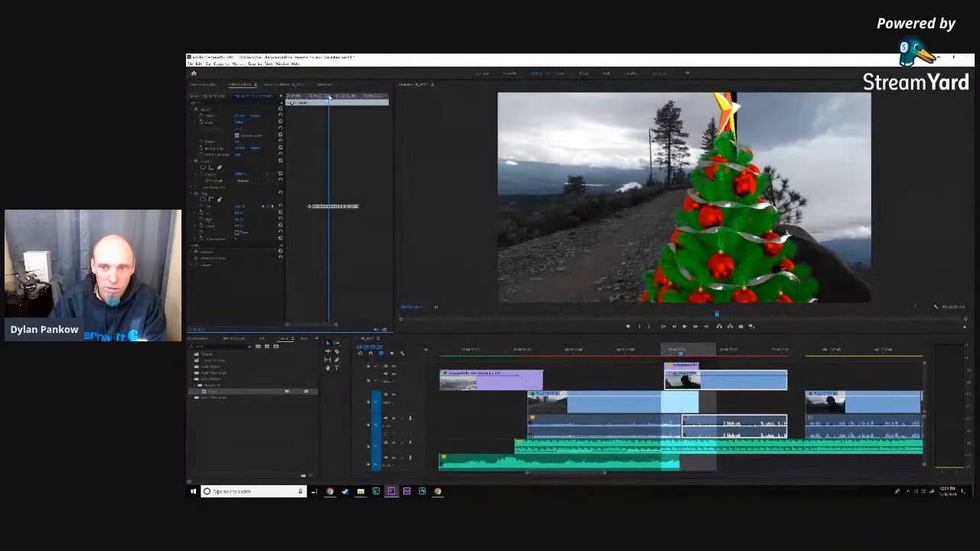
left_click(240, 207)
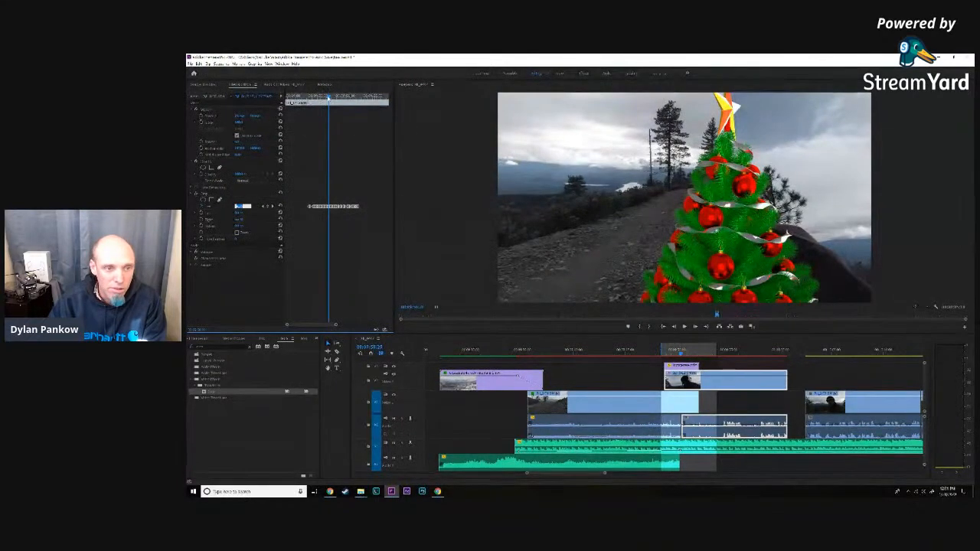
- Return to the wipe's start with the tree at the picture's right edge and raise the man's clip's left crop until only the road shows
left_click_drag(329, 97, 314, 97)
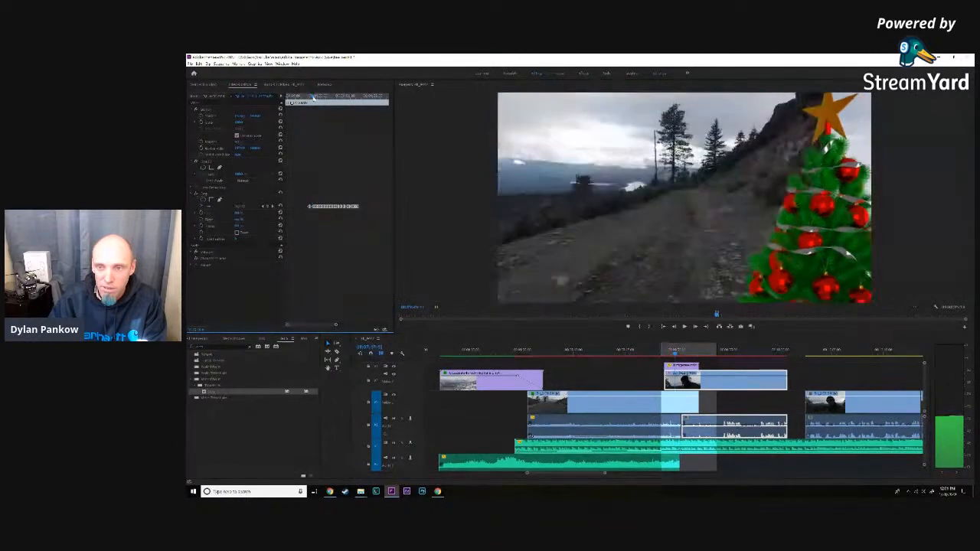
left_click_drag(314, 97, 312, 99)
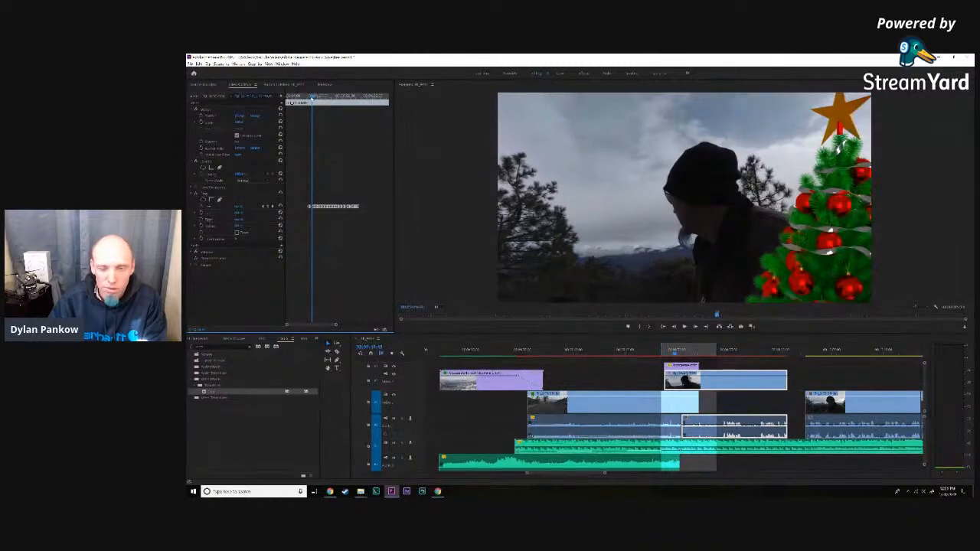
left_click(239, 207)
key("Up")
key("Up")
key("Up")
key("Up")
key("Up")
key("Up")
key("Up")
key("Up")
key("Up")
key("Up")
key("Up")
key("Up")
key("Up")
key("Up")
key("Up")
key("Up")
key("Up")
key("Up")
key("Up")
key("Up")
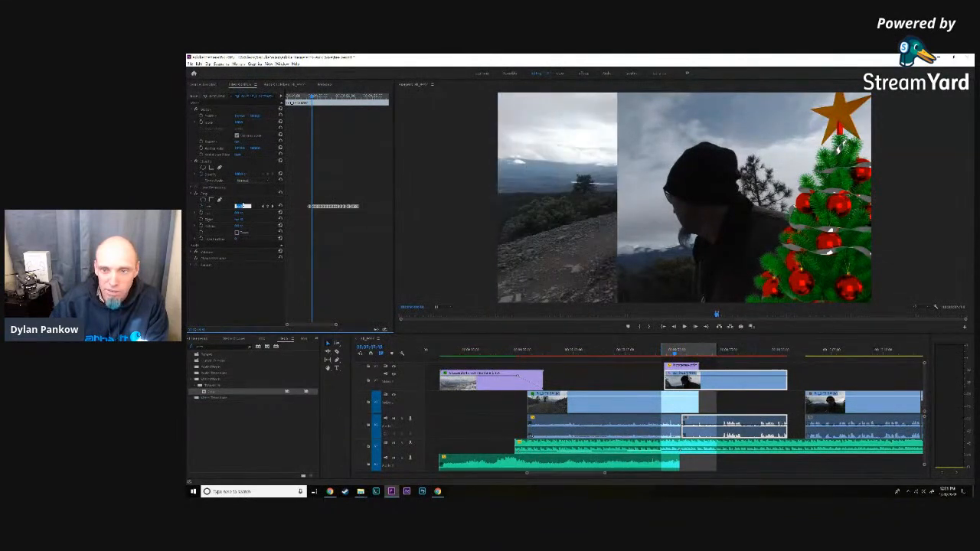
key("Up")
key("Up")
key("Up")
key("Up")
key("Up")
key("Up")
key("Up")
key("Up")
key("Up")
key("Up")
key("Up")
key("Up")
key("Up")
key("Up")
key("Up")
key("Up")
key("Up")
key("Up")
key("Up")
key("Up")
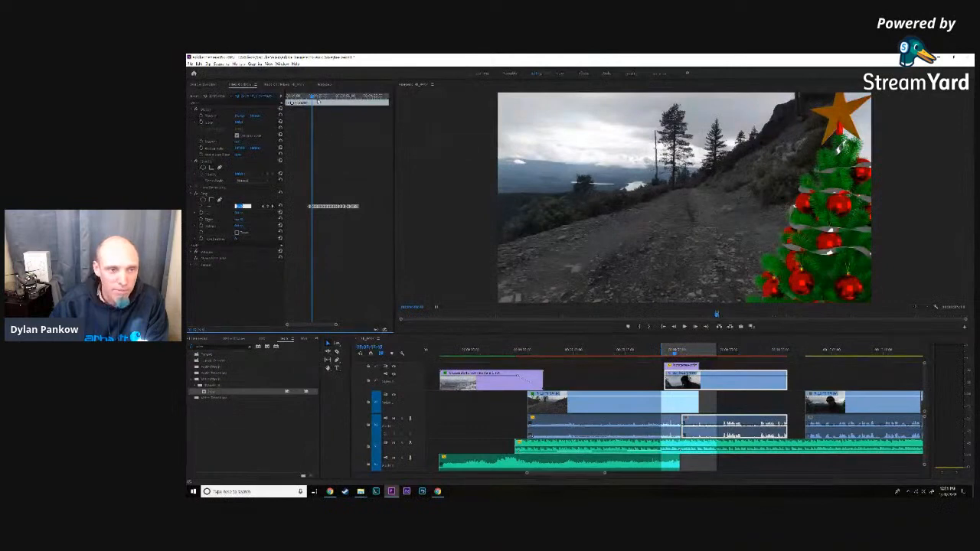
- Move slightly earlier to the frame still showing the man and raise his clip's left crop until its edge hides behind the tree
left_click(311, 98)
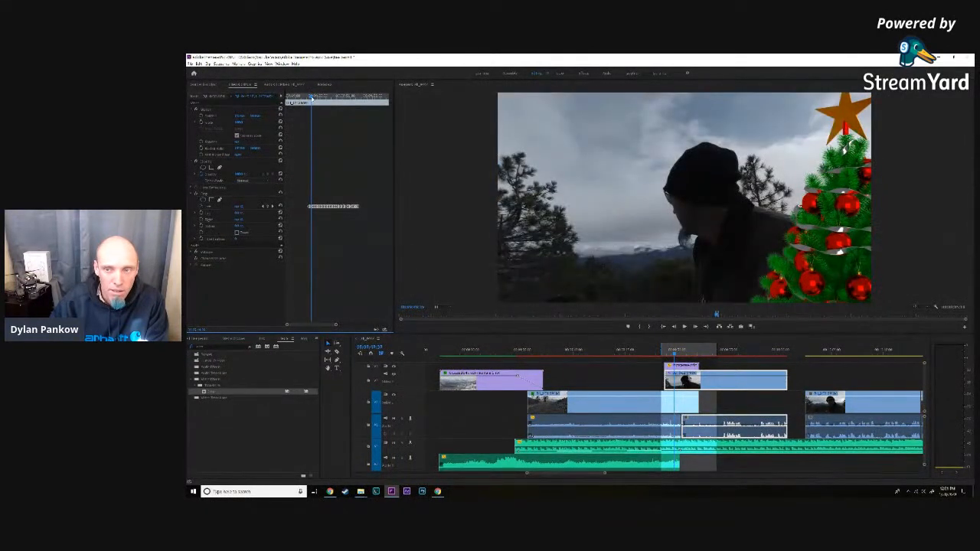
left_click(240, 207)
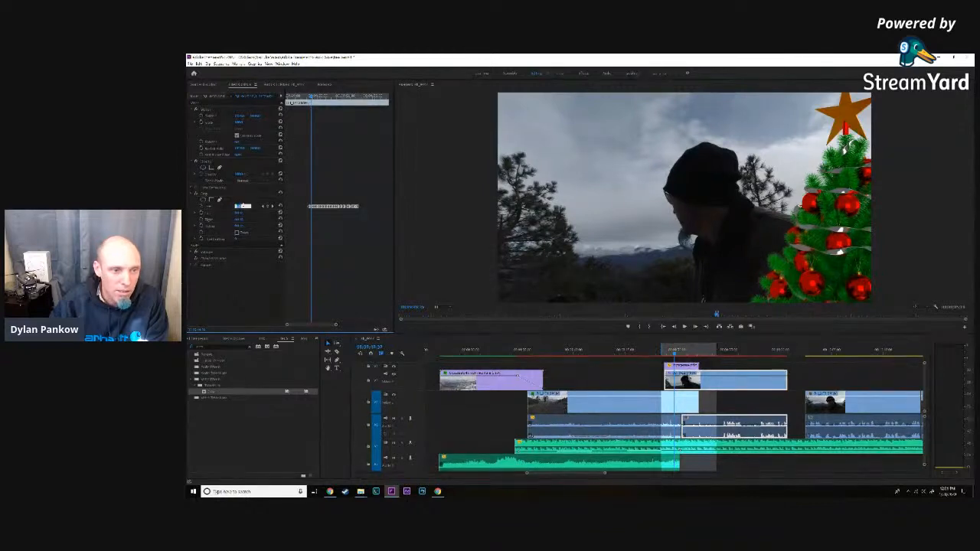
key("Up")
key("Up")
key("Up")
key("Up")
key("Up")
key("Up")
key("Up")
key("Up")
key("Up")
key("Up")
key("Up")
key("Up")
key("Up")
key("Up")
key("Up")
key("Up")
key("Up")
key("Up")
key("Up")
key("Up")
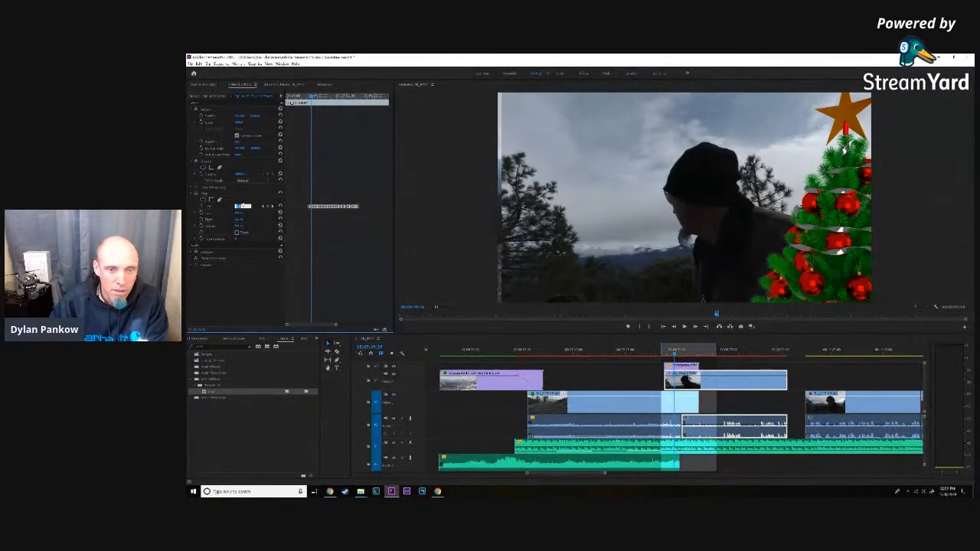
key("Up")
key("Up")
key("Up")
key("Up")
key("Up")
key("Up")
key("Up")
key("Up")
key("Up")
key("Up")
key("Up")
key("Up")
key("Up")
key("Up")
key("Up")
key("Up")
key("Up")
key("Up")
key("Up")
key("Up")
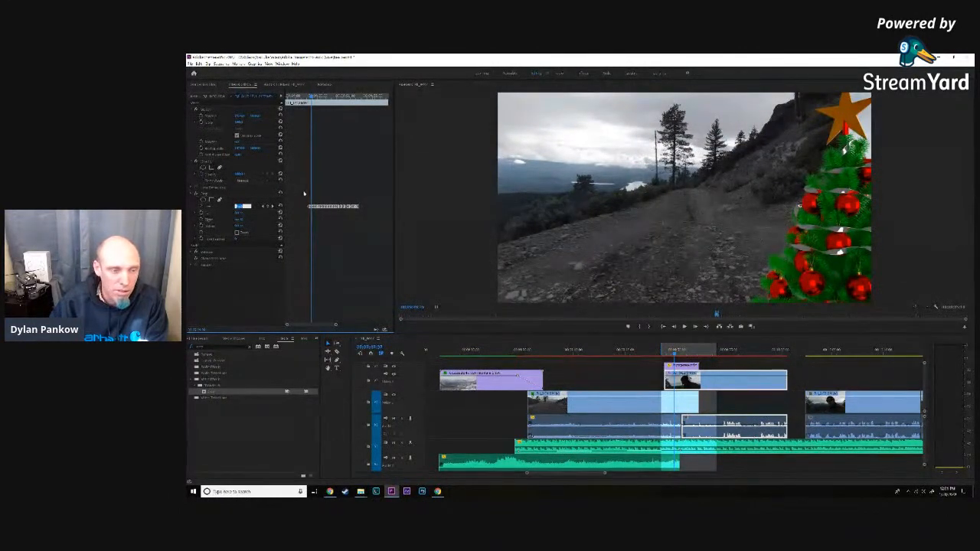
- Step back to the earlier frame still showing the man, raise his clip's left crop until only the road shows beside the tree, and save the project
left_click(674, 327)
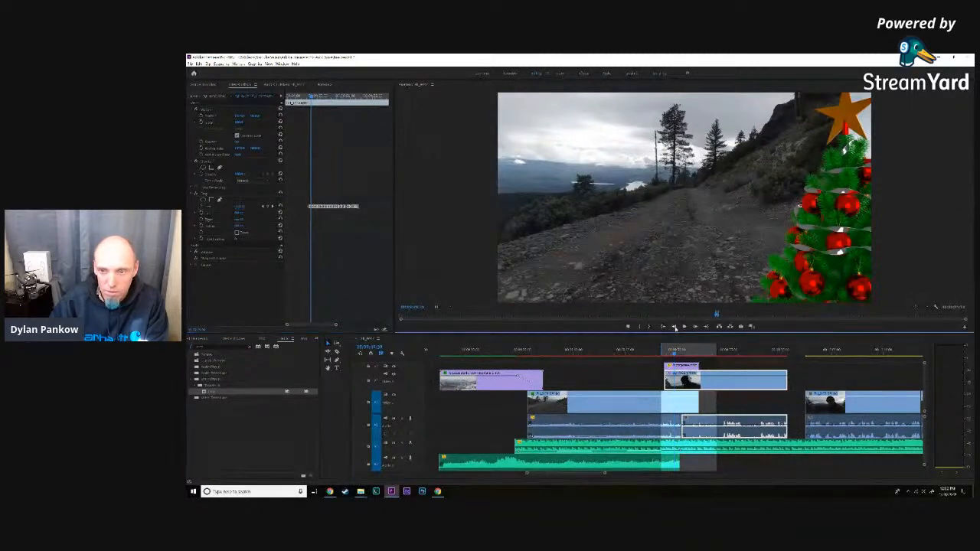
left_click(674, 328)
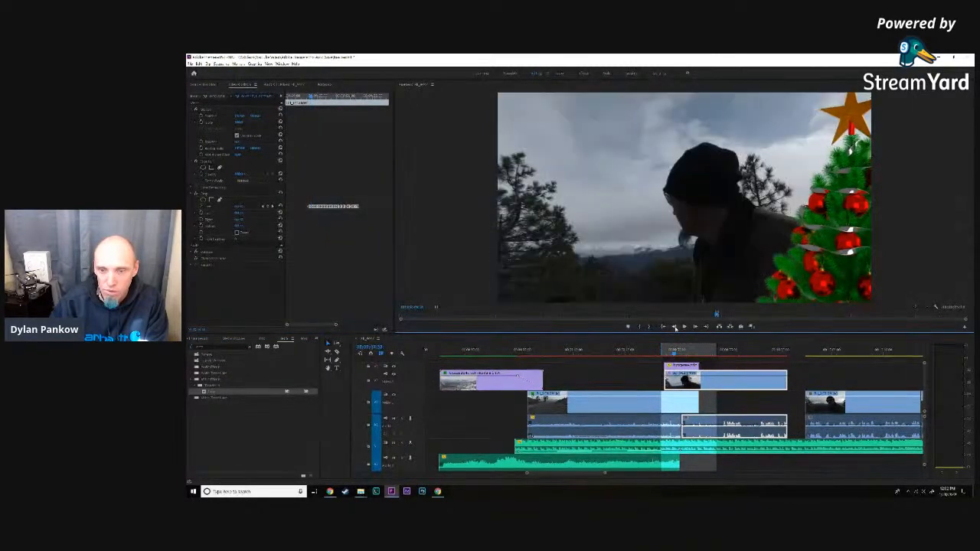
left_click(239, 206)
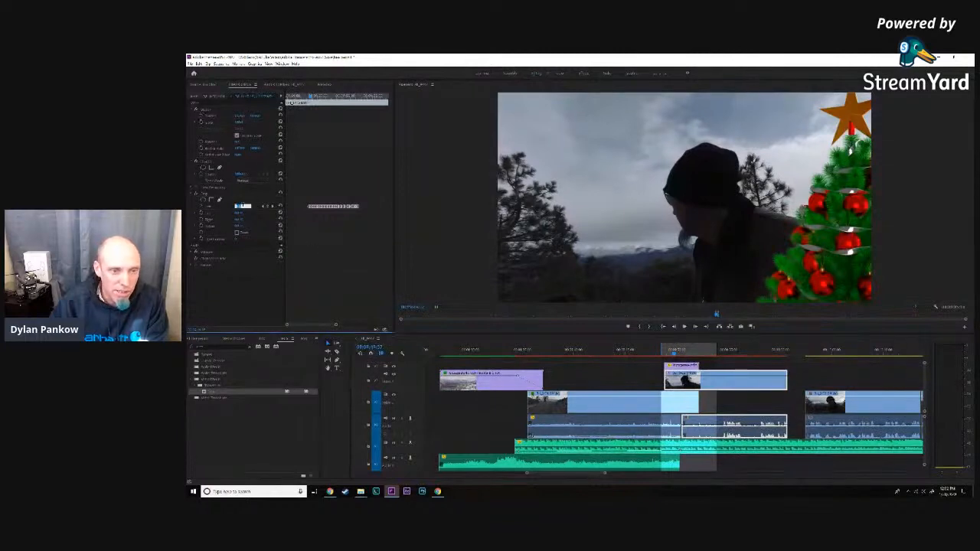
key("Up")
key("Up")
key("Up")
key("Up")
key("Up")
key("Up")
key("Up")
key("Up")
key("Up")
key("Up")
key("Up")
key("Up")
key("Up")
key("Up")
key("Up")
key("Up")
key("Up")
key("Up")
key("Up")
key("Up")
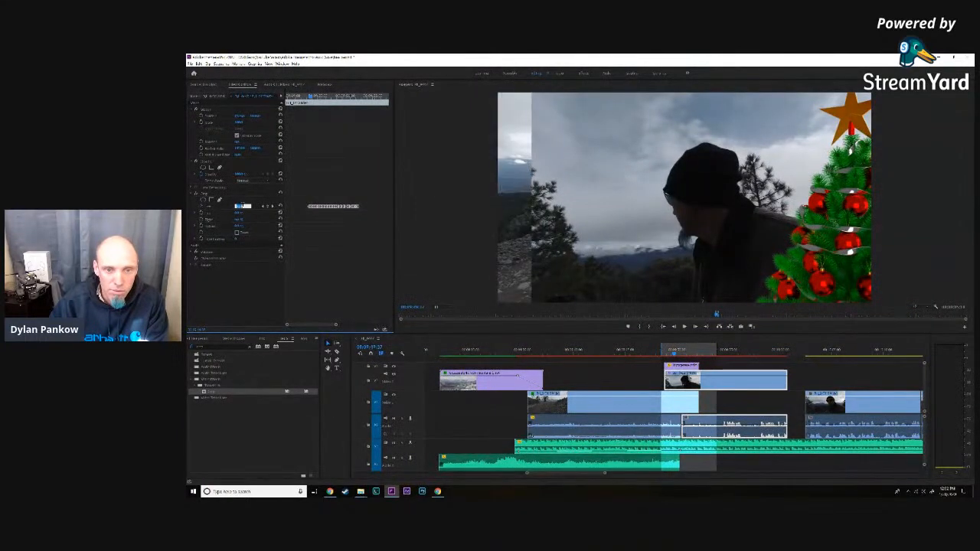
key("Up")
key("Up")
key("Up")
key("Up")
key("Up")
key("Up")
key("Up")
key("Up")
key("Up")
key("Up")
key("Up")
key("Up")
key("Up")
key("Up")
key("Up")
key("Up")
key("Up")
key("Up")
key("Up")
key("Up")
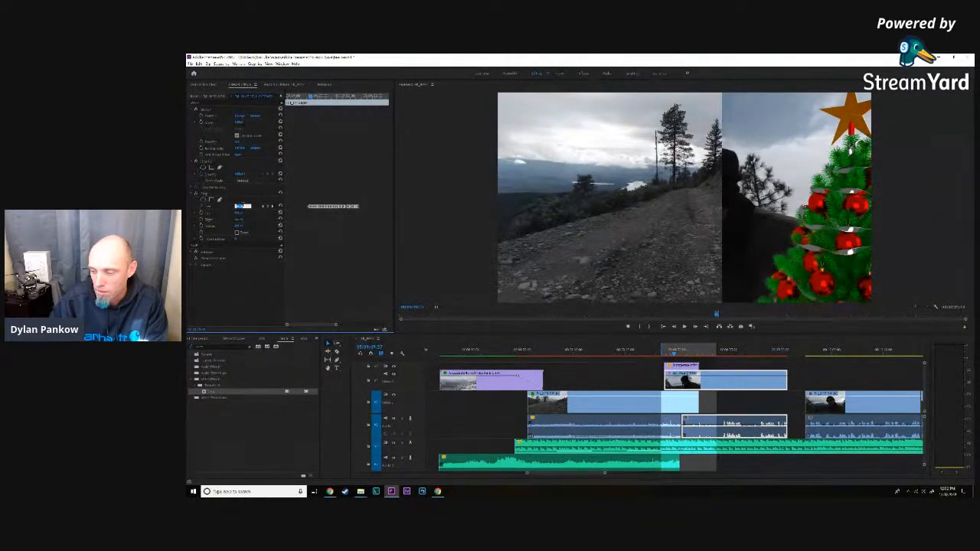
key("Up")
key("Up")
key("Up")
key("Up")
key("Up")
key("Up")
key("Up")
key("Up")
key("Up")
key("Up")
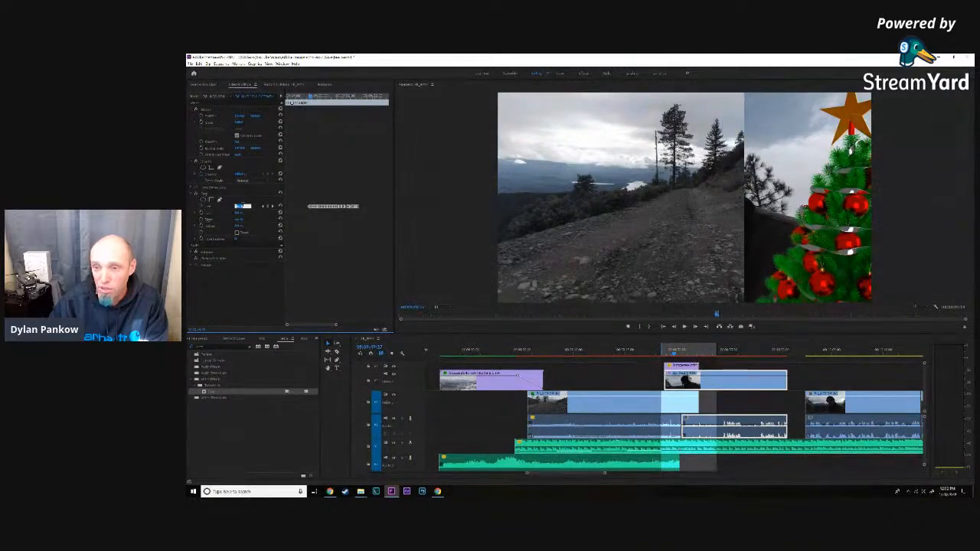
key("Up")
key("Up")
key("Up")
key("Up")
key("Up")
key("Up")
key("Up")
key("Up")
key("Up")
key("Up")
key("Up")
key("Up")
key("Up")
key("Up")
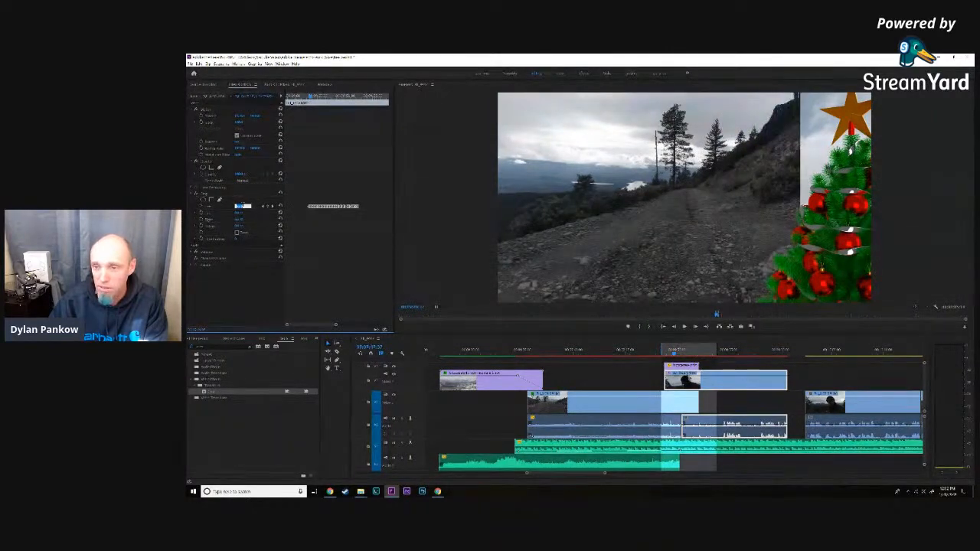
key("Up")
key("Up")
key("Up")
key("Up")
key("Up")
key("Up")
key("Up")
key("Up")
key("Up")
key("Up")
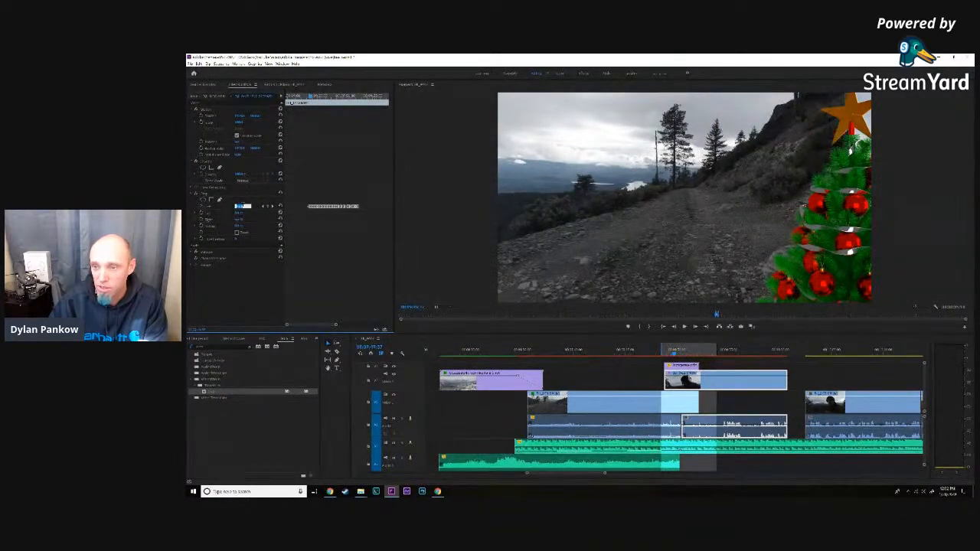
key("Return")
key("ctrl+s")
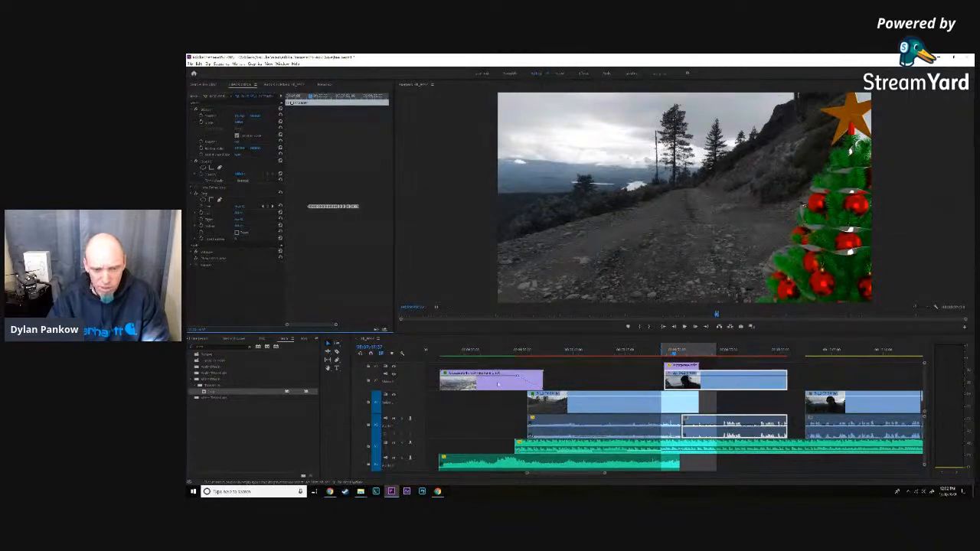
- View the whole sequence from its start to its end, and play the stretch leading into the tree wipe
left_click_drag(605, 475, 810, 486)
left_click(660, 353)
left_click(657, 355)
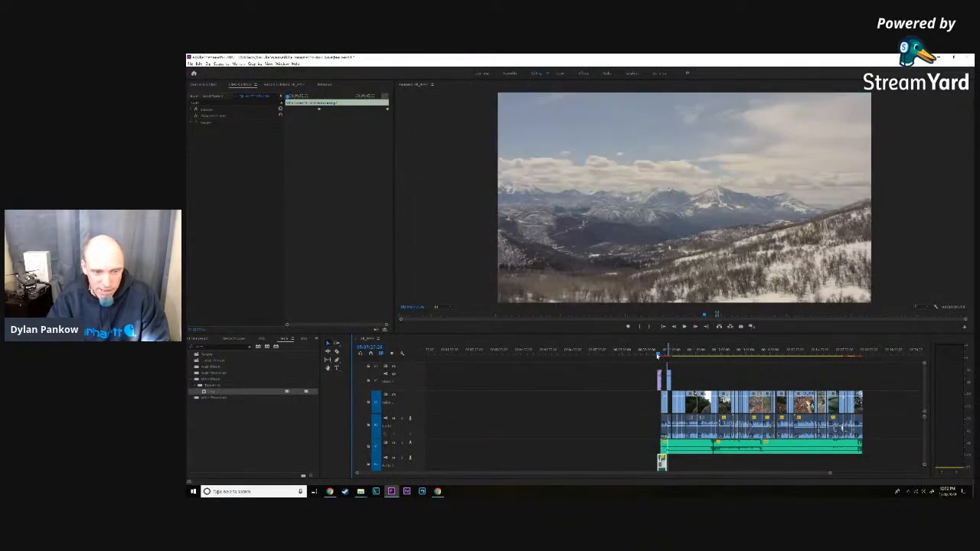
left_click(863, 354)
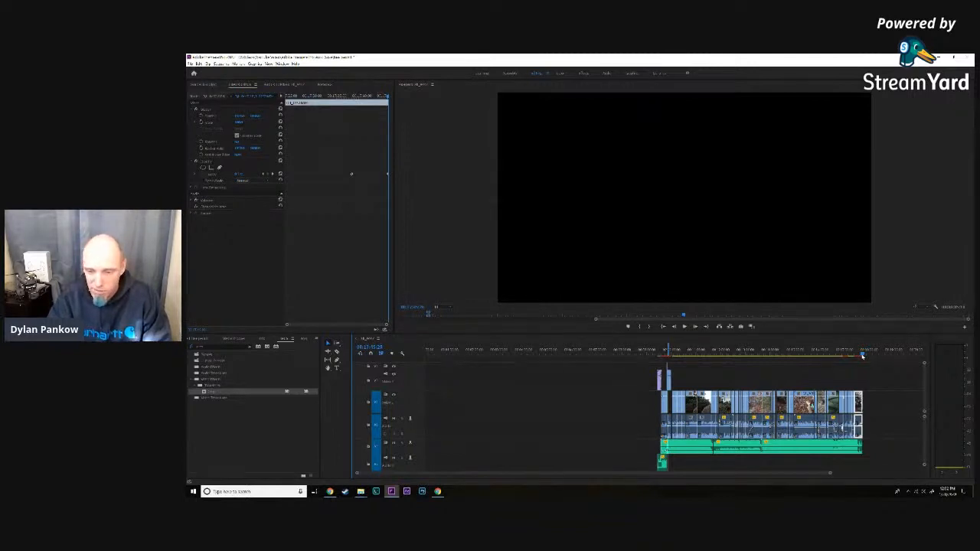
left_click(667, 350)
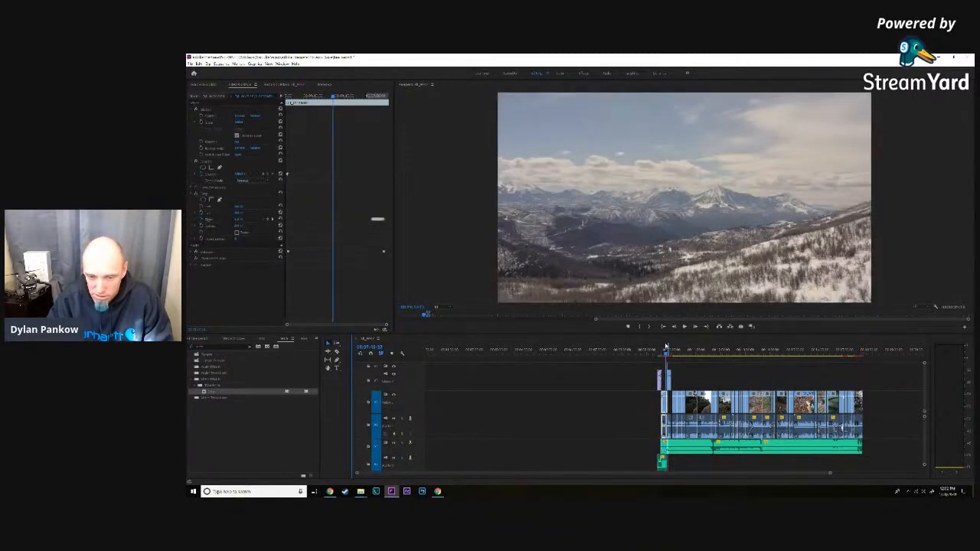
key("space")
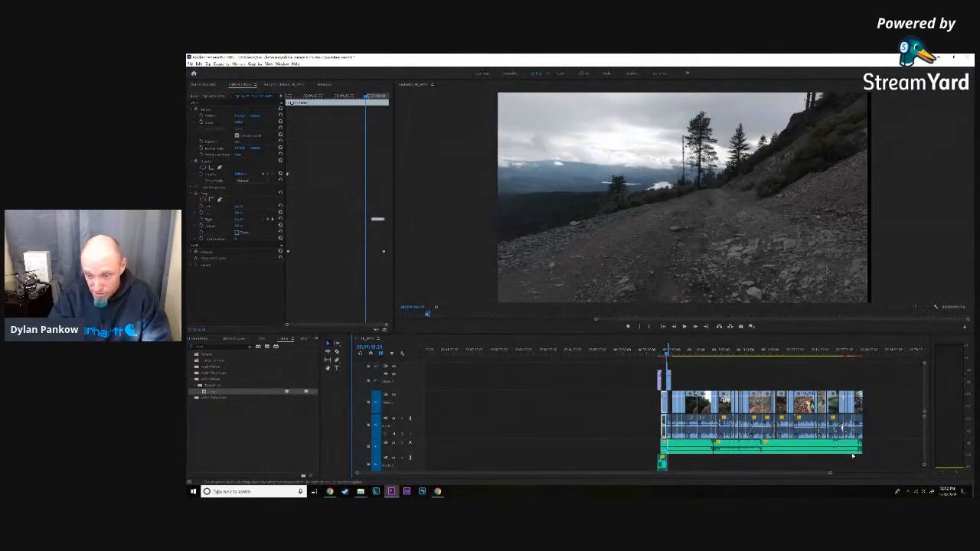
- At the start of the man's clip, before the tree enters, raise its left crop until the road replaces him across the full picture
left_click_drag(830, 475, 625, 477)
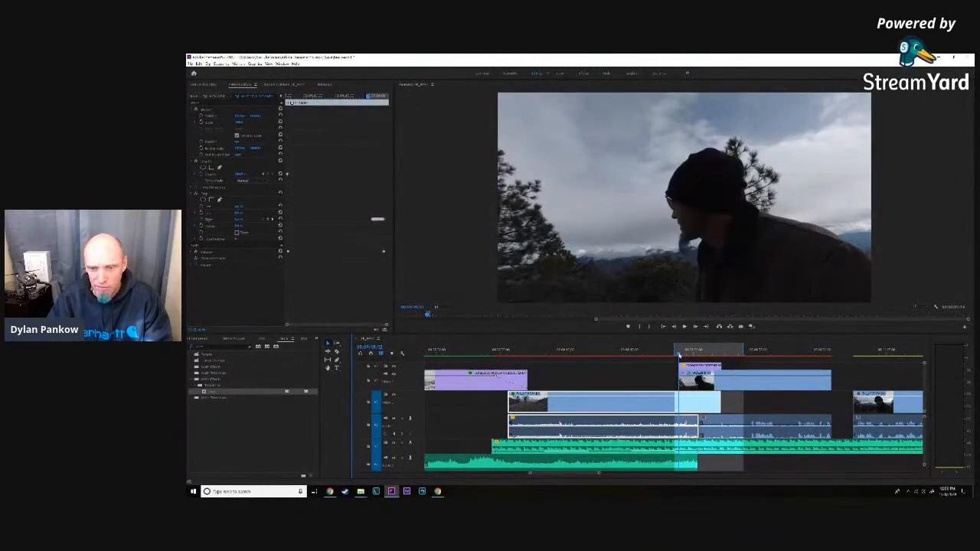
left_click_drag(680, 355, 680, 356)
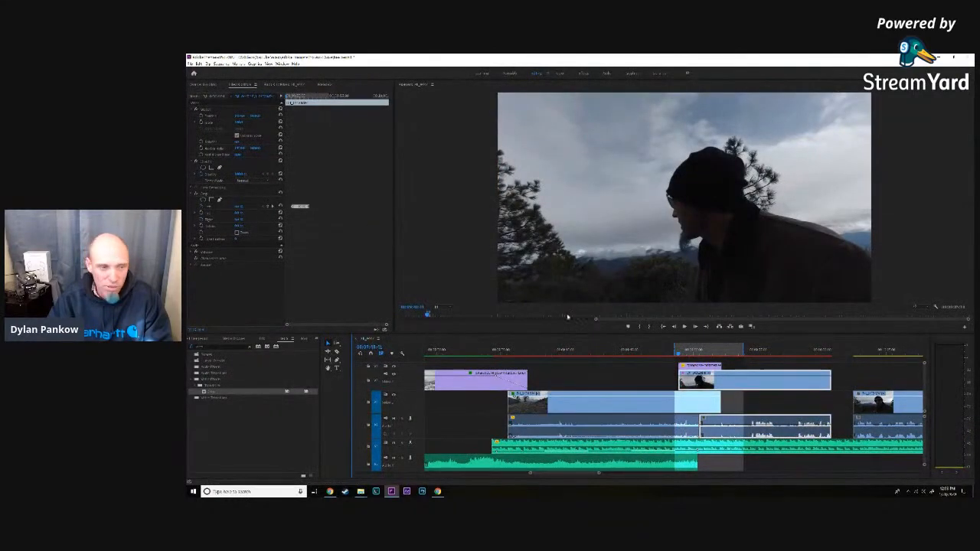
left_click(242, 206)
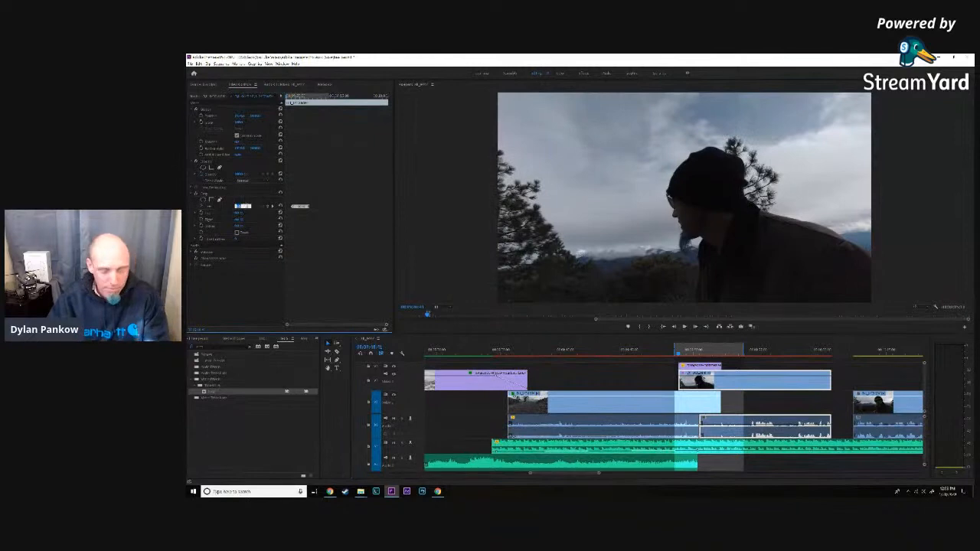
key("Up")
key("Up")
key("Up")
key("Up")
key("Up")
key("Up")
key("Up")
key("Up")
key("Up")
key("Up")
key("Up")
key("Up")
key("Up")
key("Up")
key("Up")
key("Up")
key("Up")
key("Up")
key("Up")
key("Up")
key("Up")
key("Up")
key("Up")
key("Up")
key("Up")
key("Up")
key("Up")
key("Up")
key("Up")
key("Up")
key("Up")
key("Up")
key("Up")
key("Up")
key("Up")
key("Up")
key("Up")
right_click(246, 205)
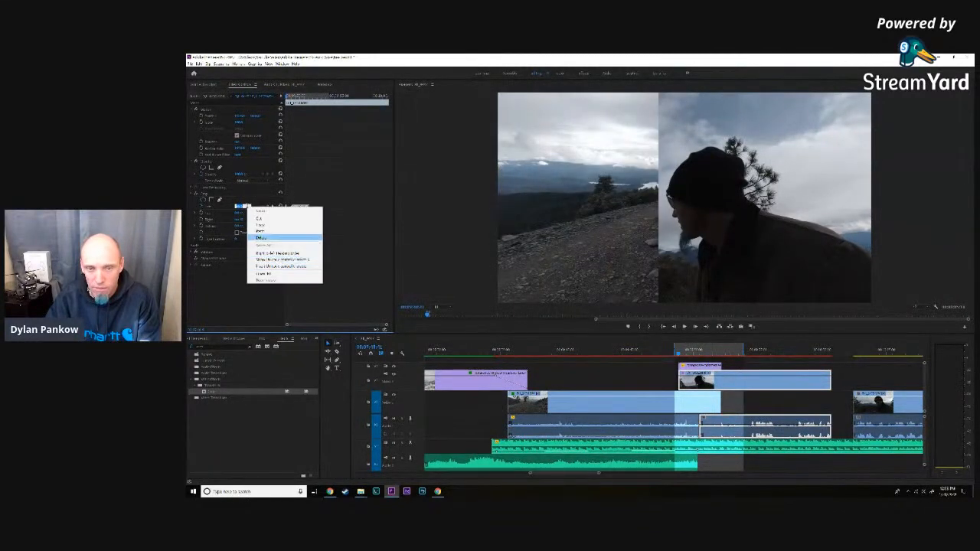
left_click(215, 292)
left_click(242, 206)
key("Up")
key("Up")
key("Up")
key("Up")
key("Up")
key("Up")
key("Up")
key("Up")
key("Up")
key("Up")
key("Up")
key("Up")
key("Up")
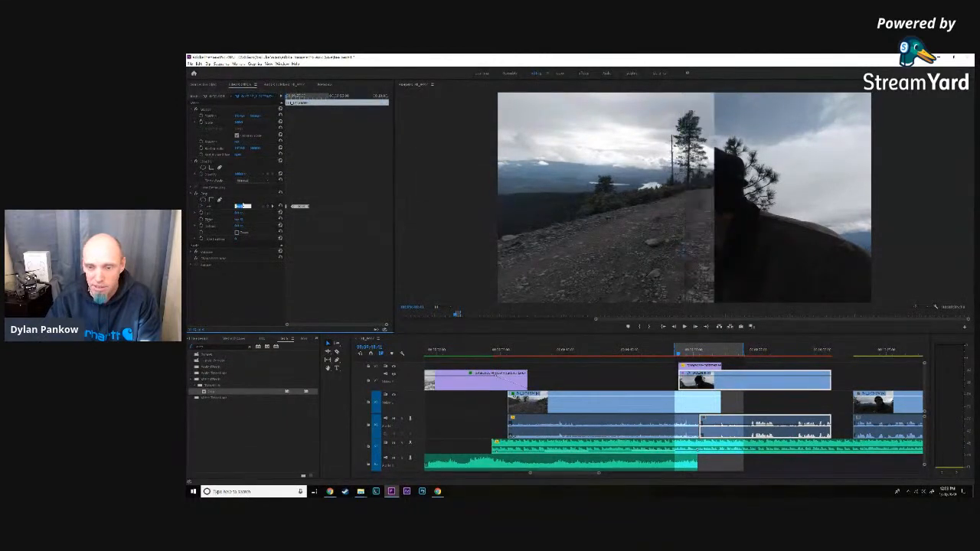
key("Up")
key("Up")
key("Up")
key("Up")
key("Up")
key("Up")
key("Up")
key("Up")
key("Up")
key("Up")
key("Up")
key("Up")
key("Up")
key("Up")
key("Up")
key("Up")
key("Up")
key("Up")
key("Up")
key("Up")
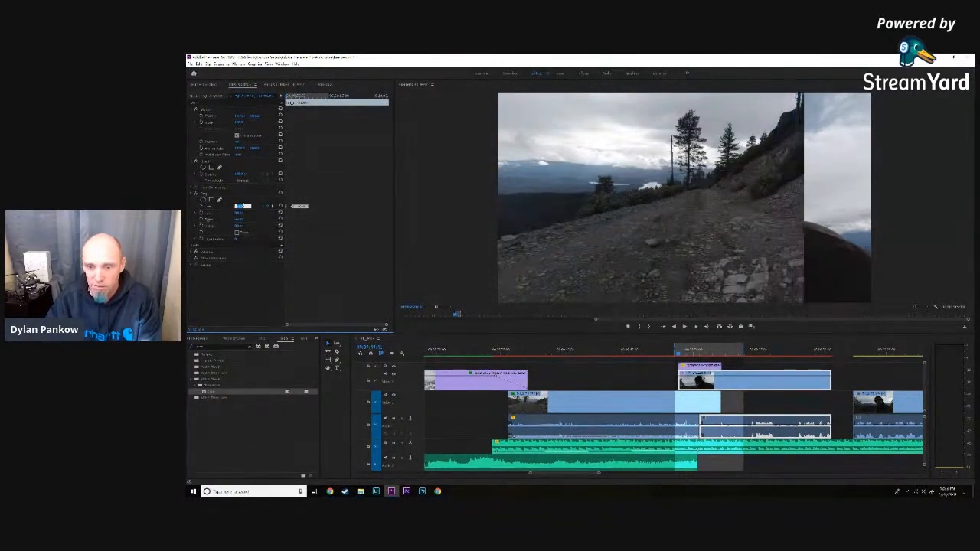
key("Up")
key("Up")
key("Up")
key("Up")
key("Up")
key("Up")
key("Up")
key("Up")
key("Up")
key("Up")
key("Up")
key("Up")
key("Up")
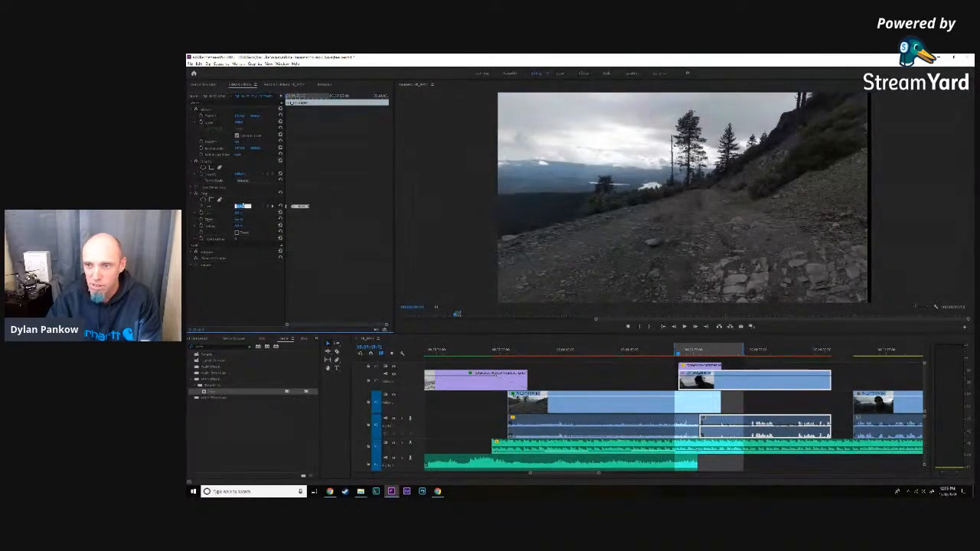
- Set the road clip's right crop to 0 on this same frame to close the dark strip at the picture's edge
left_click(624, 405)
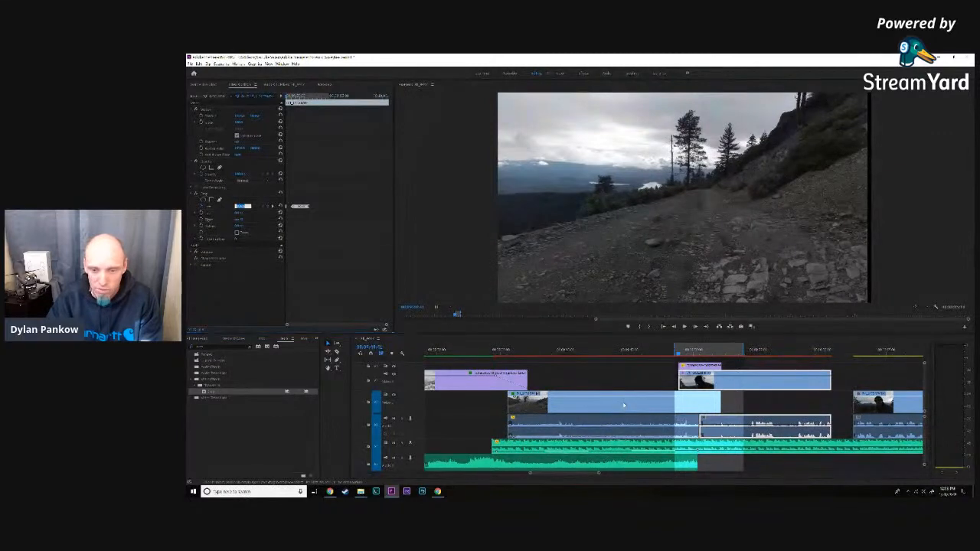
left_click(242, 219)
type("0")
key("Return")
key("Return")
- Check the frames around the man's clip's start, and set the road clip's right crop to 0 just before the tree enters
left_click(731, 386)
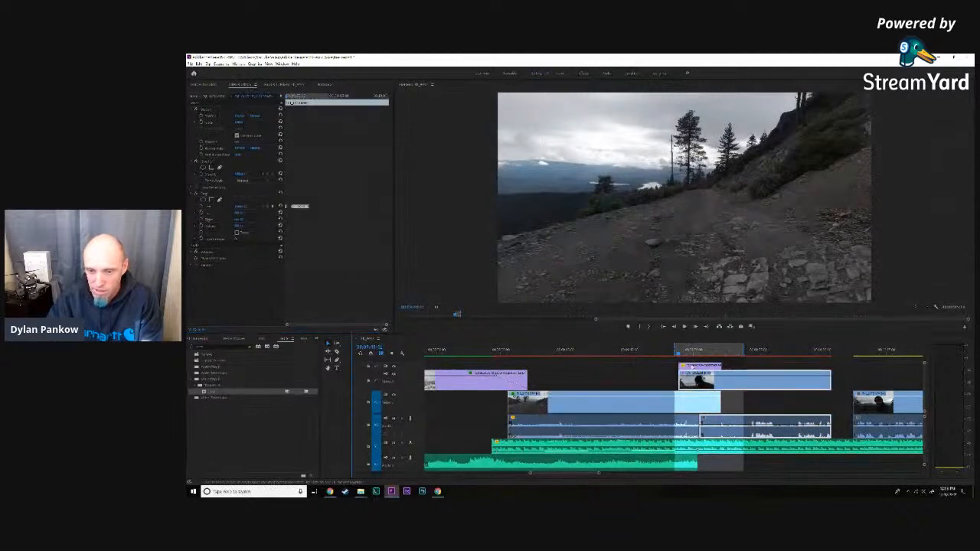
left_click(674, 327)
left_click(674, 327)
left_click(674, 327)
left_click(696, 327)
left_click(695, 327)
left_click(695, 327)
left_click(695, 327)
left_click(696, 327)
left_click(696, 327)
left_click(696, 327)
left_click(696, 327)
left_click(695, 327)
left_click(696, 327)
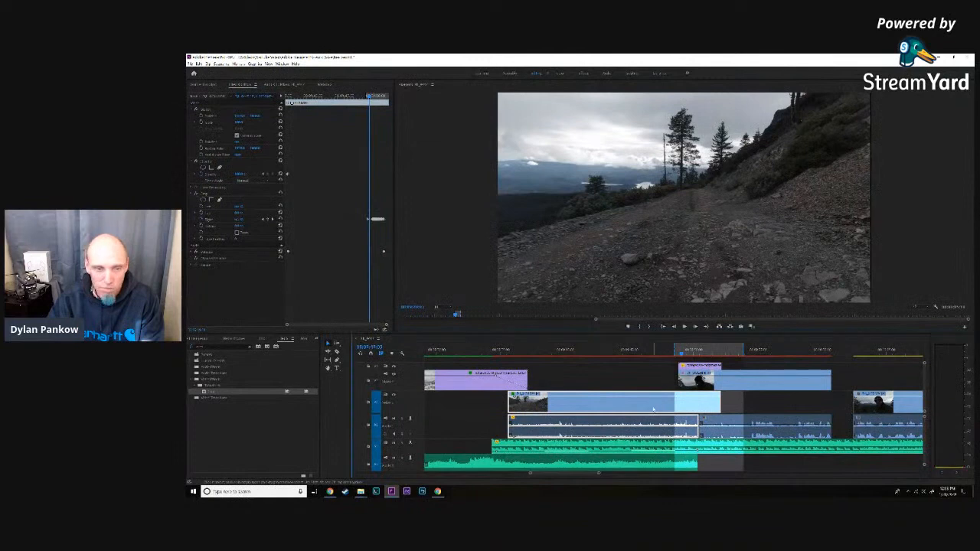
left_click(241, 220)
type("0")
key("Return")
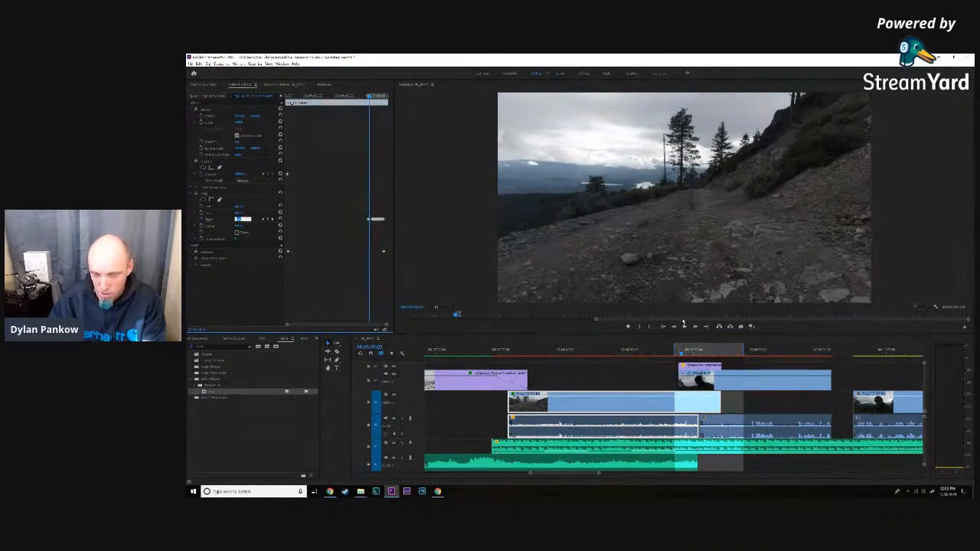
- Set the road clip's right crop to 0 where the tree's lower branches first appear, and advance to where more of the tree shows
left_click(696, 328)
left_click(695, 328)
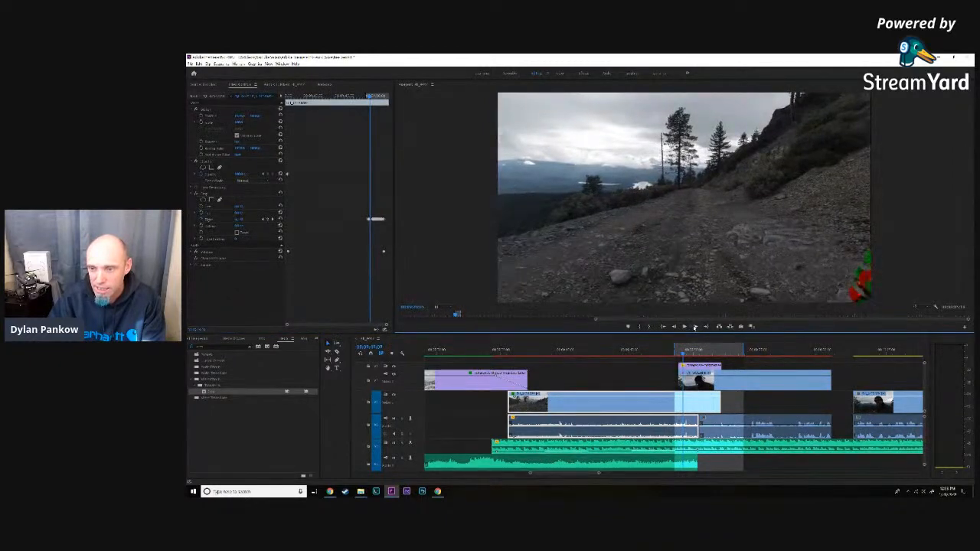
left_click(242, 219)
type("0")
key("Return")
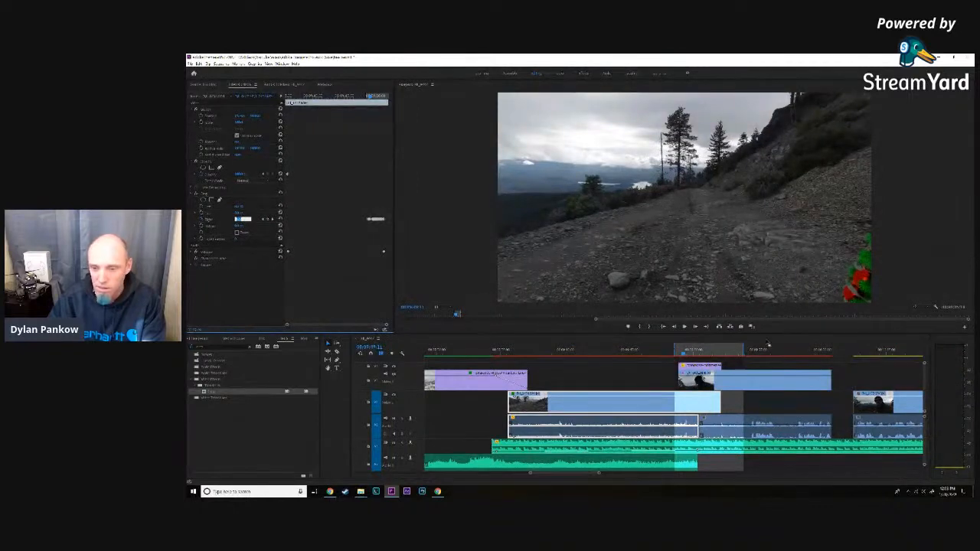
left_click(694, 327)
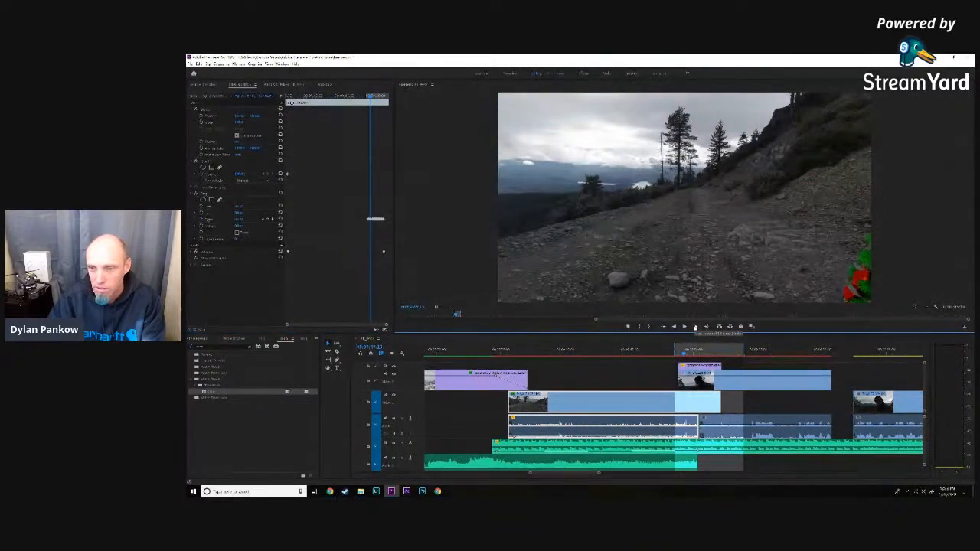
left_click(694, 327)
left_click(694, 327)
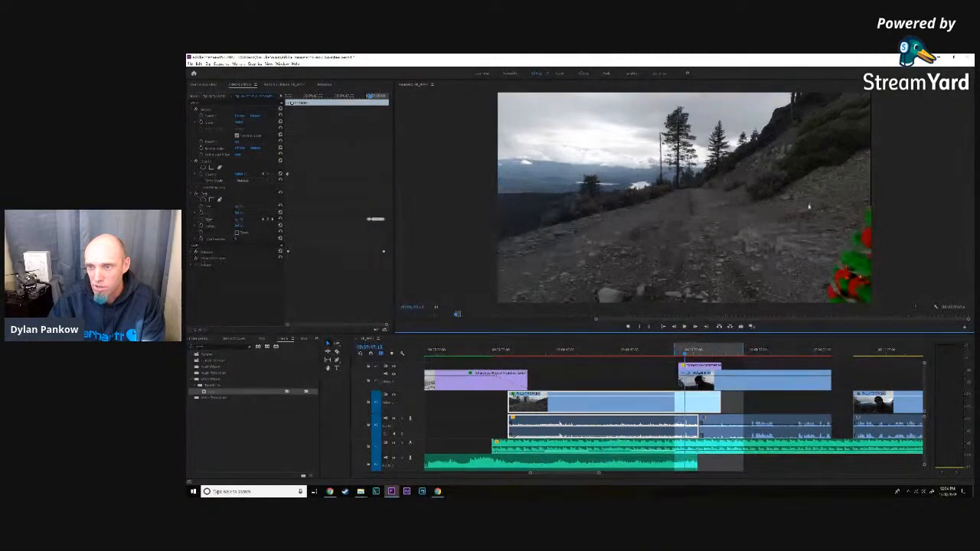
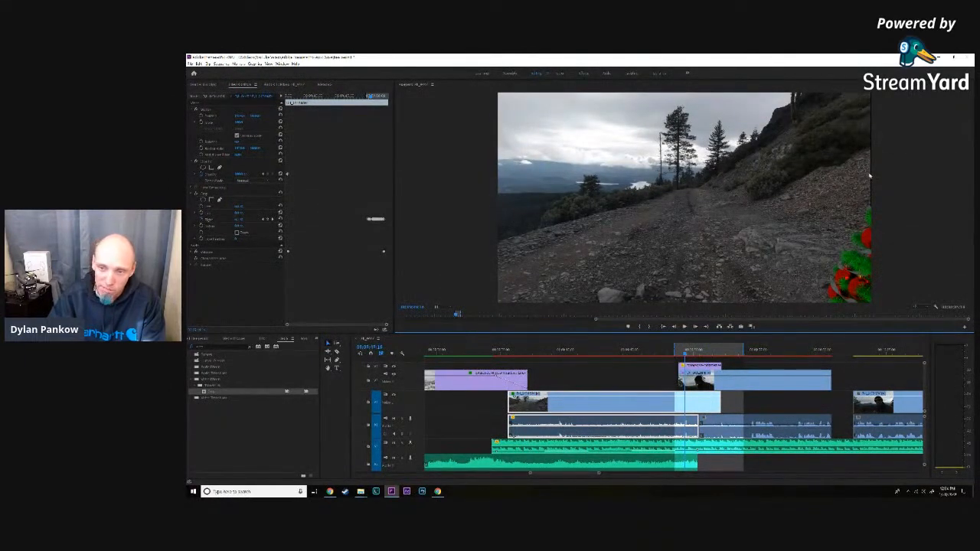
- Set the road clip's right crop so the road reaches the picture's edge behind the lower branches, and advance until the star enters
left_click(239, 220)
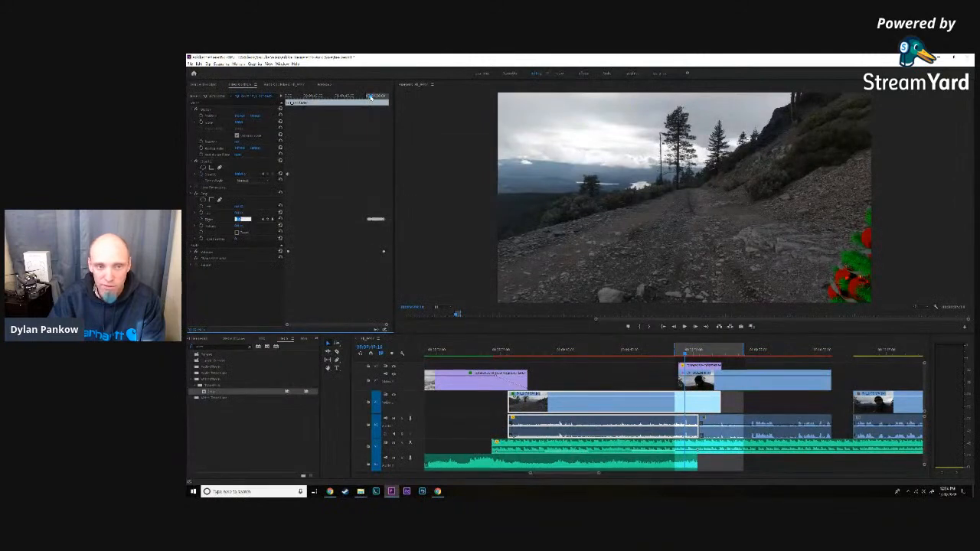
left_click(696, 328)
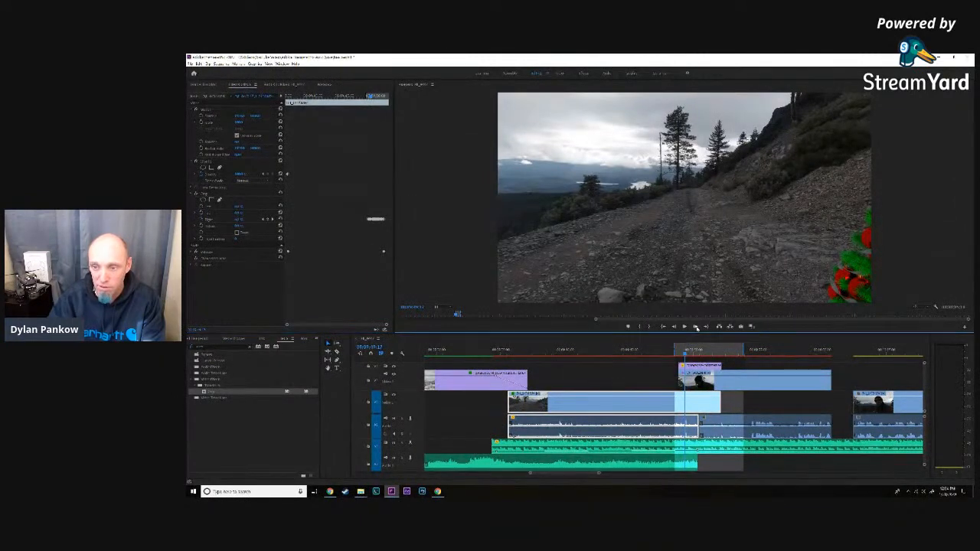
left_click(696, 328)
left_click(696, 328)
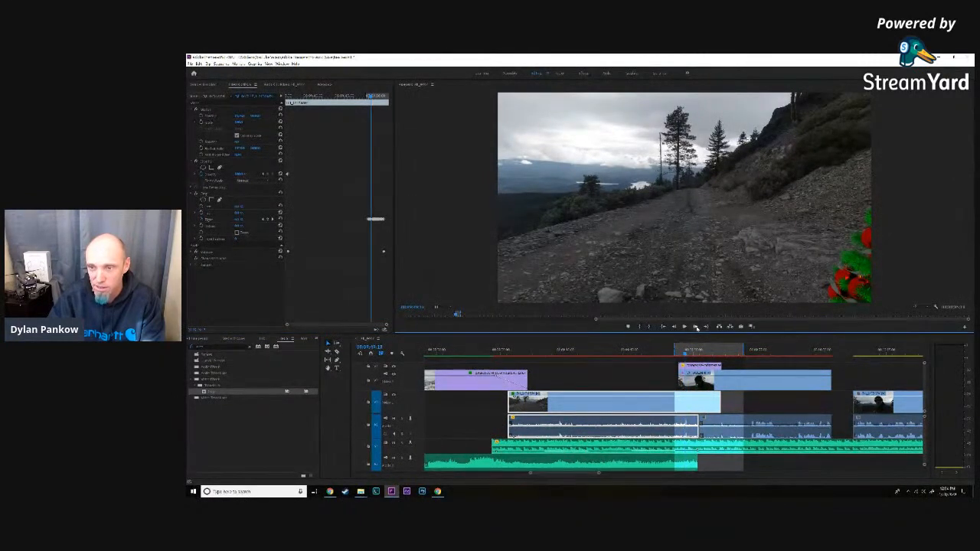
left_click(697, 328)
left_click(696, 328)
left_click(696, 328)
left_click(697, 328)
left_click(696, 328)
- Adjust the road clip's right crop where the star first appears, and advance until most of the star shows
left_click(242, 219)
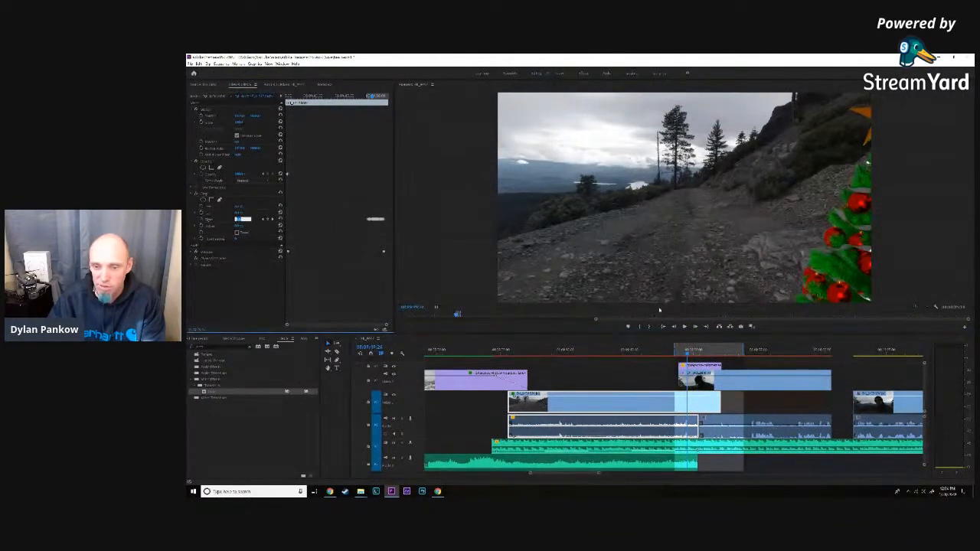
left_click(694, 328)
left_click(695, 327)
left_click(695, 327)
left_click(695, 327)
left_click(695, 326)
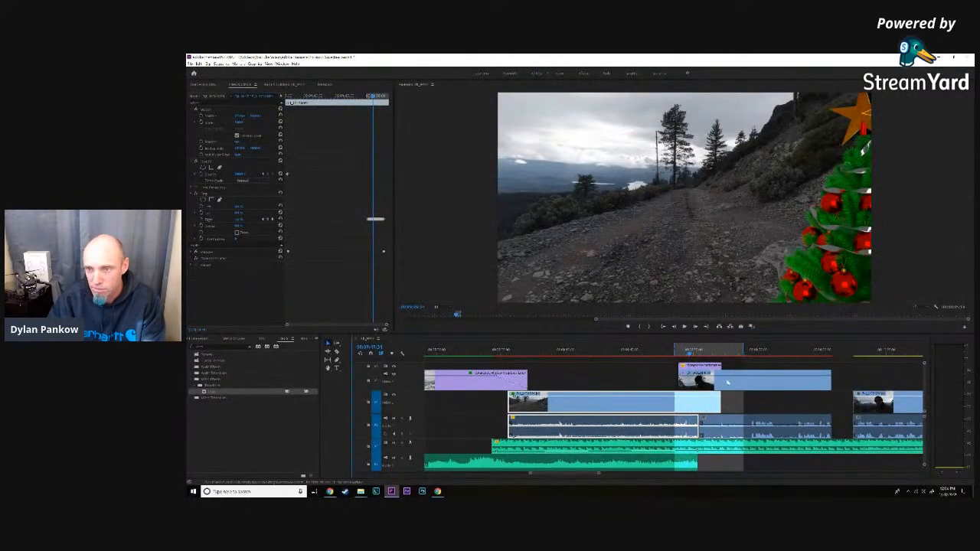
- One frame further on, where the man covers the road, raise his clip's left crop until the road fills the picture beside the tree
left_click(728, 382)
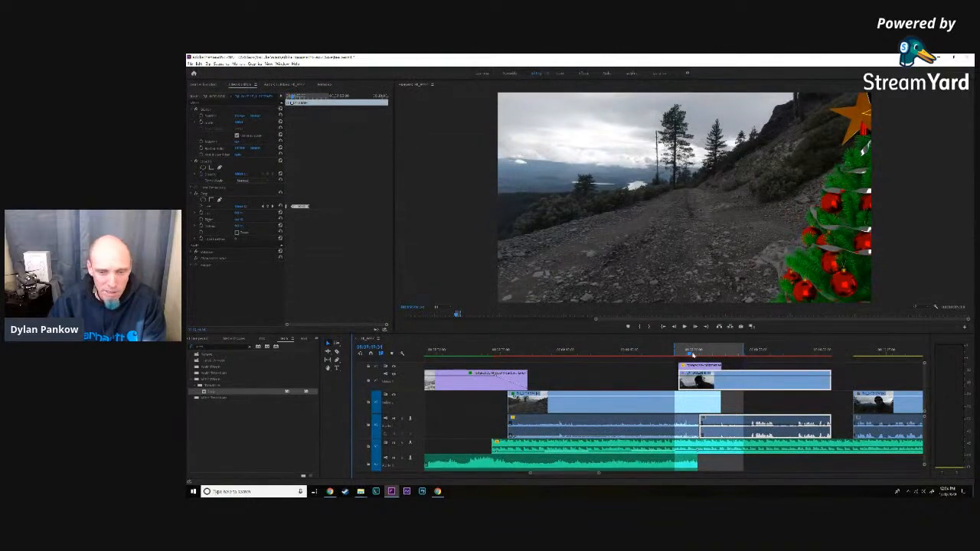
left_click(697, 327)
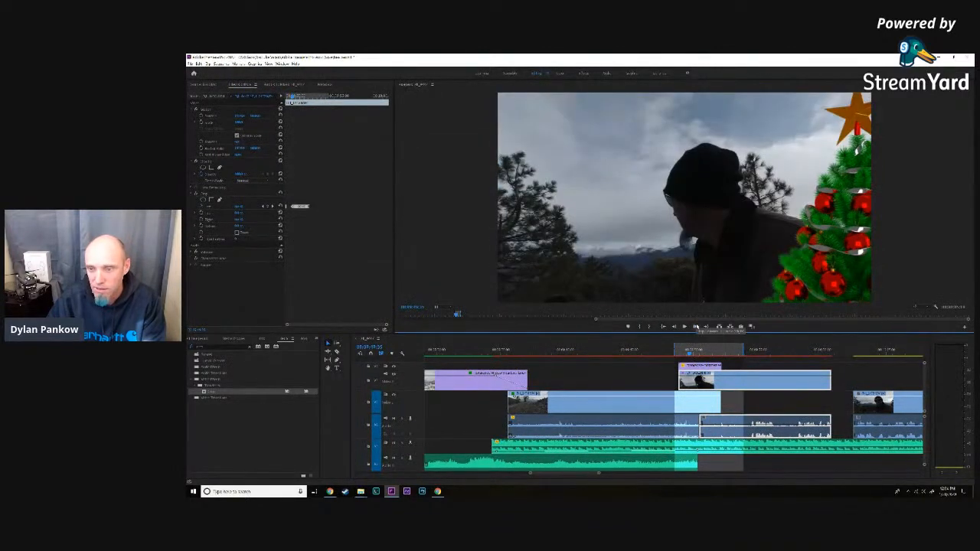
left_click(238, 207)
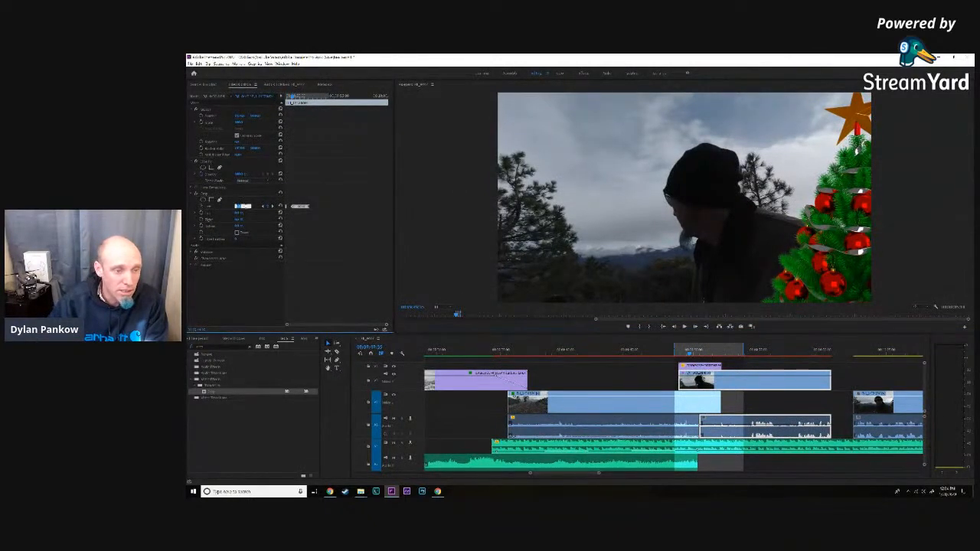
key("Up")
key("Up")
key("Up")
key("Up")
key("Up")
key("Up")
key("Up")
key("Up")
key("Up")
key("Up")
key("Up")
key("Up")
key("Up")
key("Up")
key("Up")
key("Up")
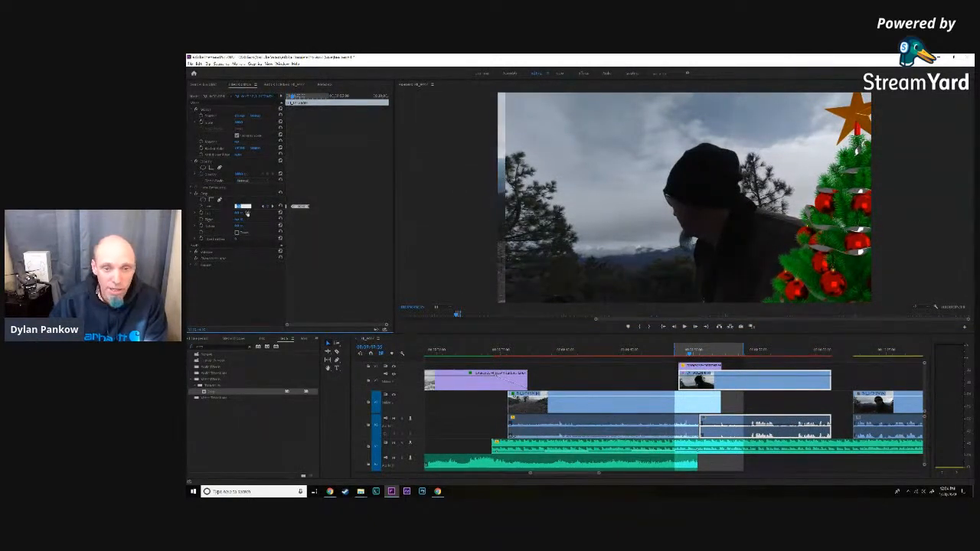
key("Up")
key("Up")
key("Up")
key("Up")
key("Up")
key("Up")
key("Up")
key("Up")
key("Up")
key("Up")
key("Up")
key("Up")
key("Up")
key("Up")
key("Up")
key("Up")
key("Up")
key("Up")
key("Up")
key("Up")
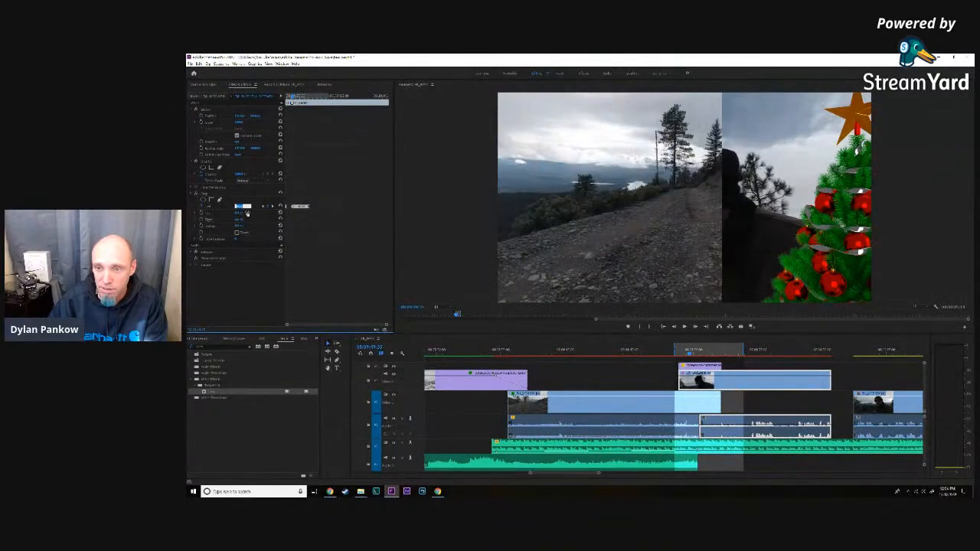
key("Up")
key("Up")
key("Up")
key("Up")
key("Up")
key("Up")
key("Up")
key("Up")
key("Up")
key("Up")
key("Up")
key("Up")
key("Up")
key("Up")
key("Up")
key("Up")
key("Up")
key("Up")
key("Up")
key("Up")
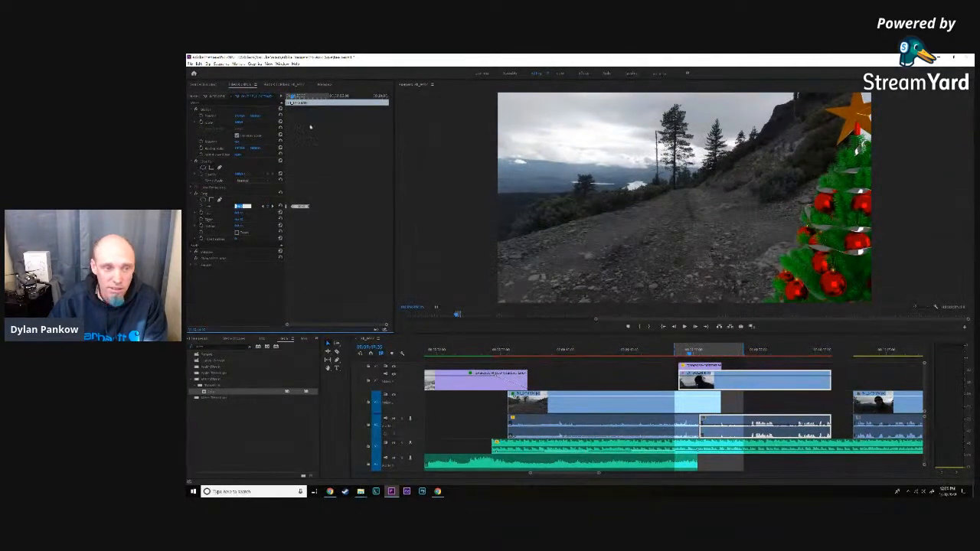
- Step back through the preceding frames and adjust the man's clip's left crop so only the road shows beside the entering tree
left_click(674, 327)
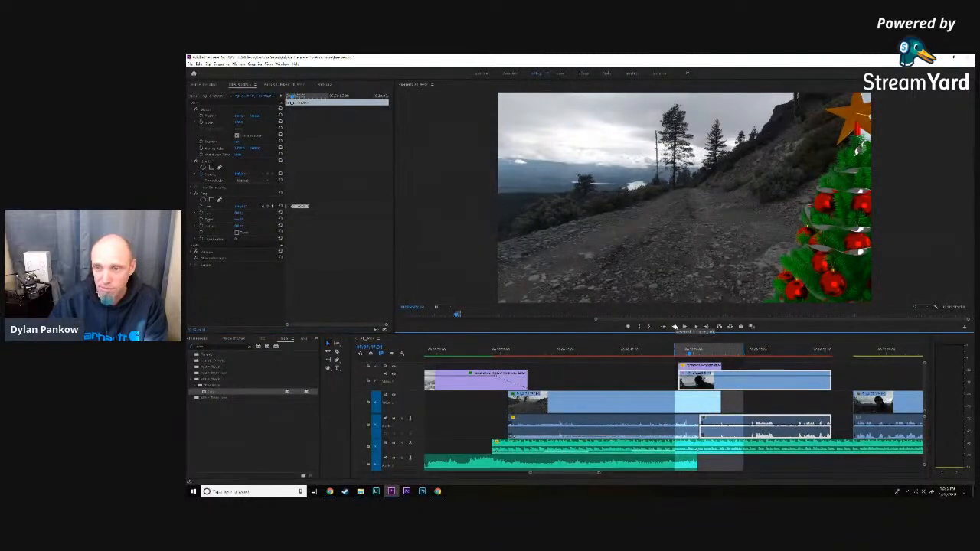
left_click(675, 327)
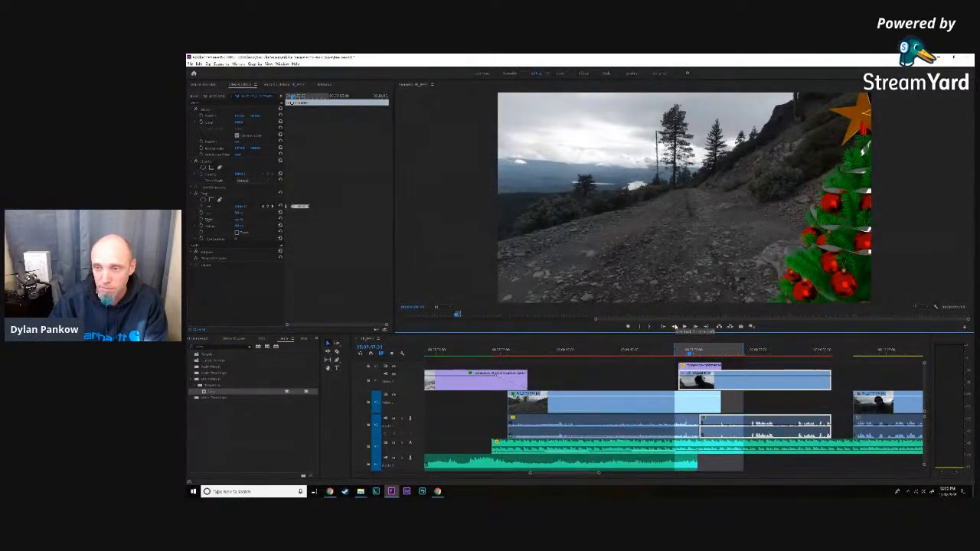
left_click(242, 206)
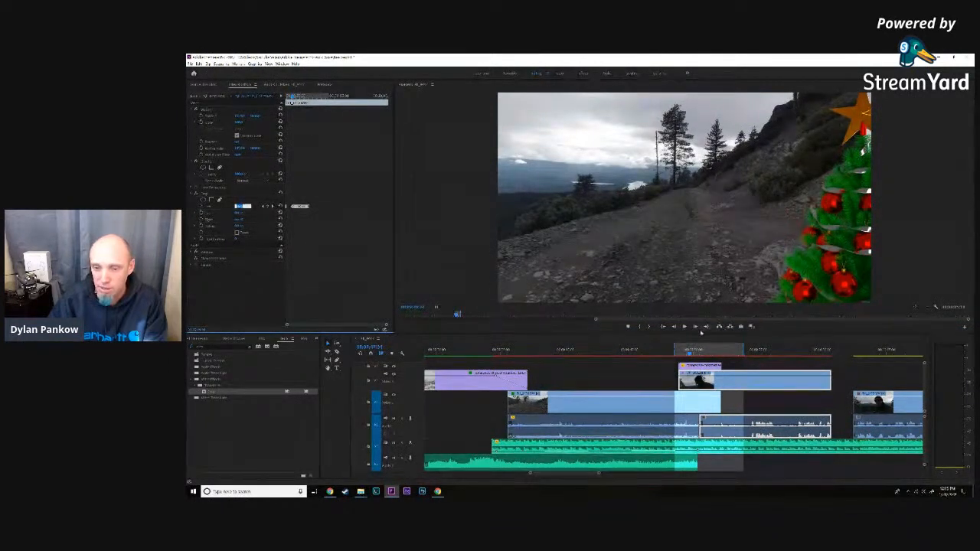
left_click(676, 327)
left_click(676, 328)
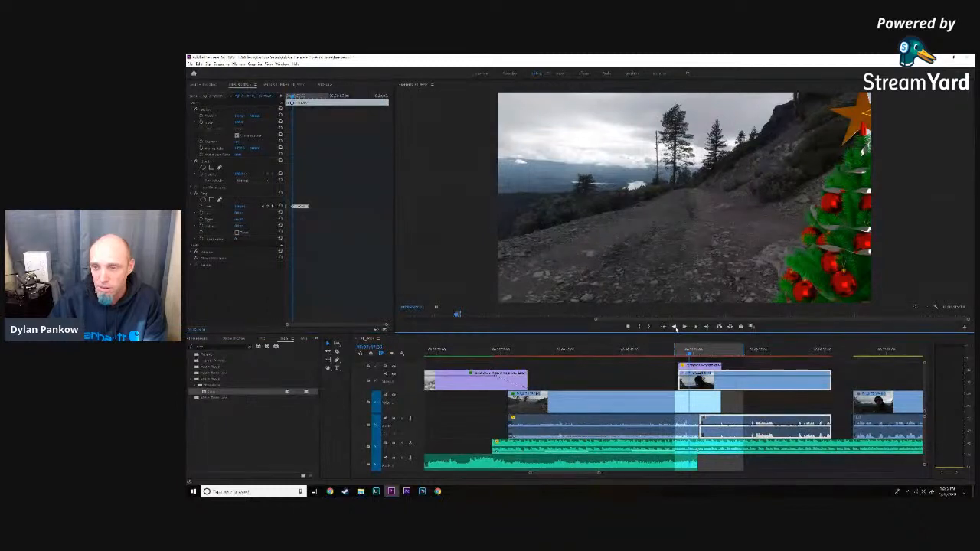
left_click(675, 327)
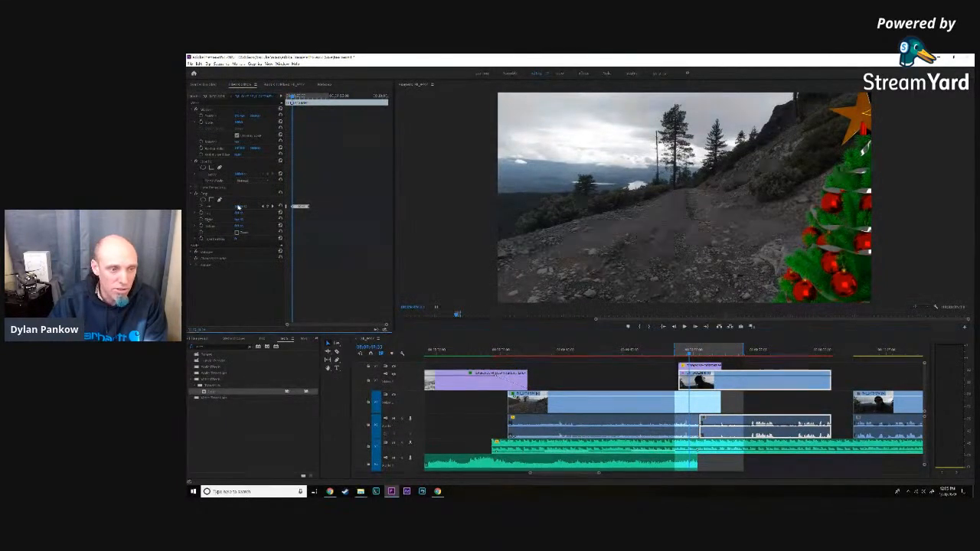
left_click(239, 206)
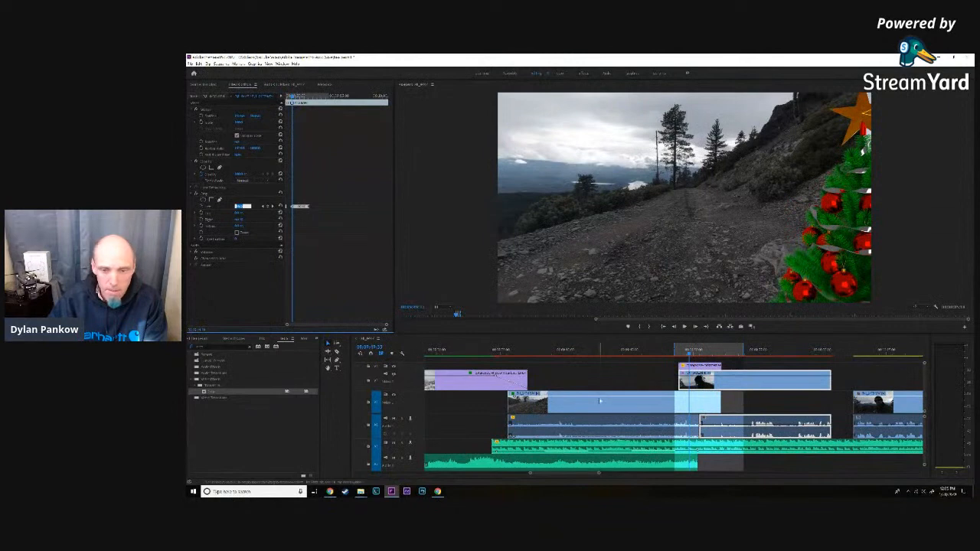
left_click(677, 329)
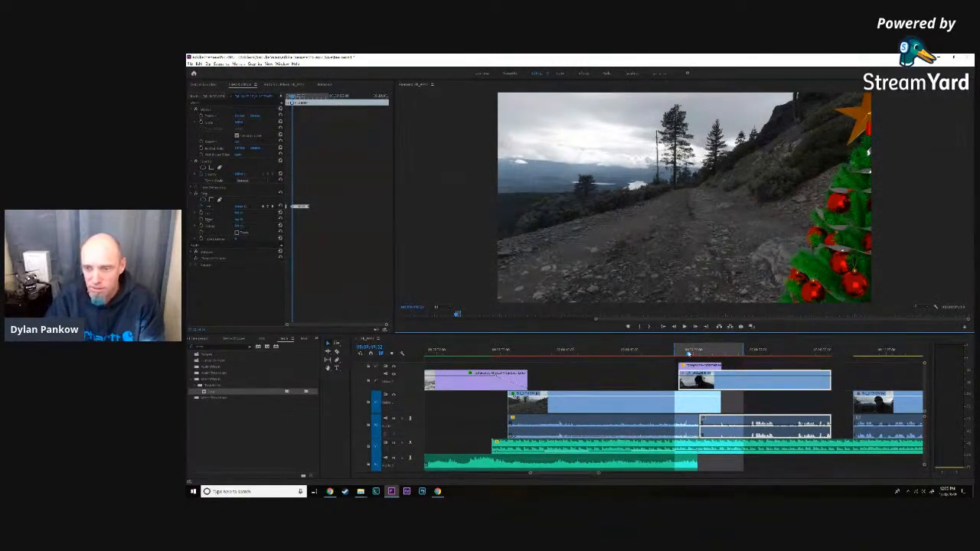
- Adjust the man's clip's left crop on two frames as the star fully enters, keeping the crop edge behind the tree
left_click_drag(688, 353, 690, 355)
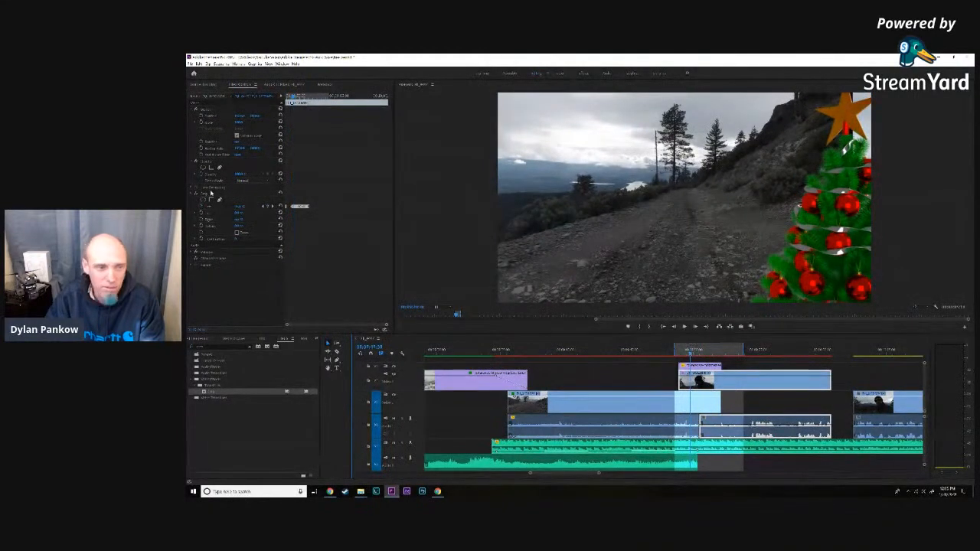
left_click(237, 206)
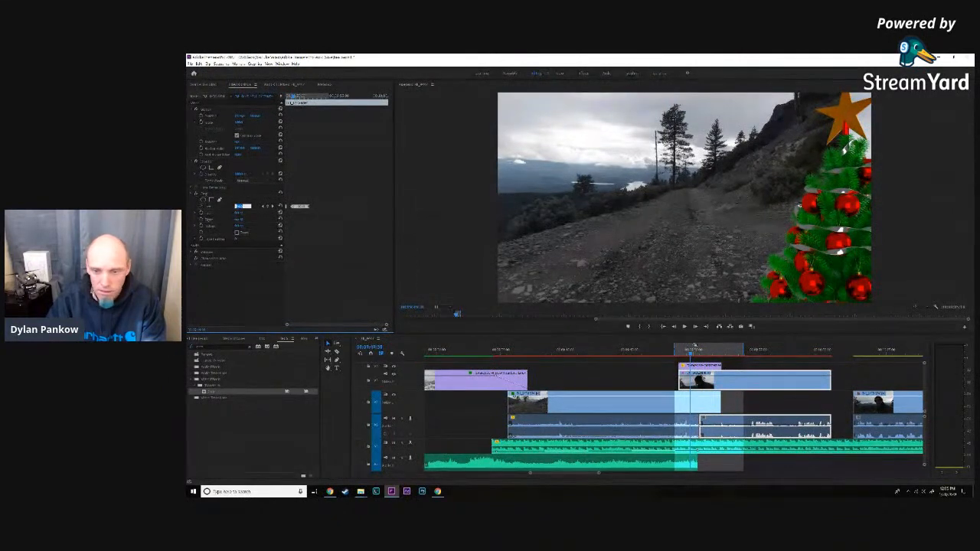
left_click_drag(288, 325, 360, 329)
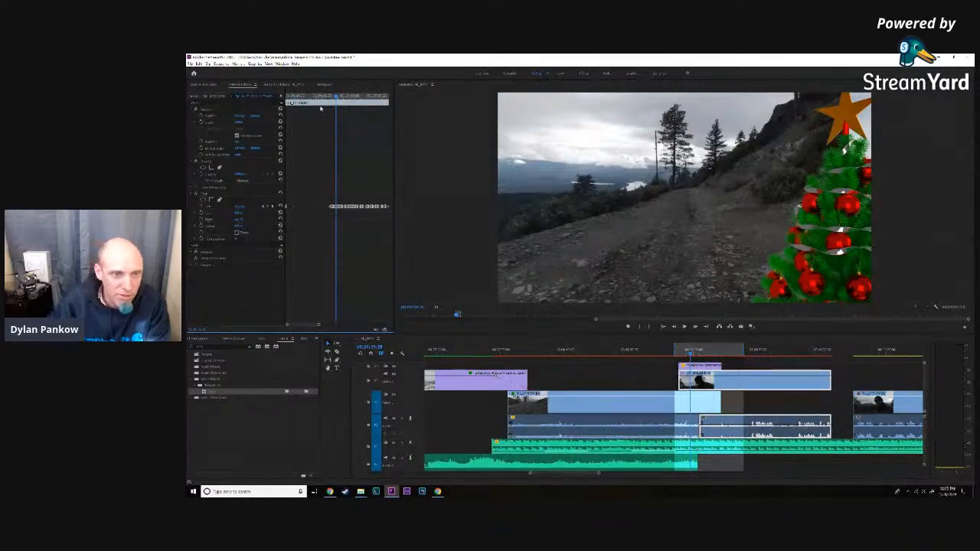
left_click_drag(337, 97, 338, 97)
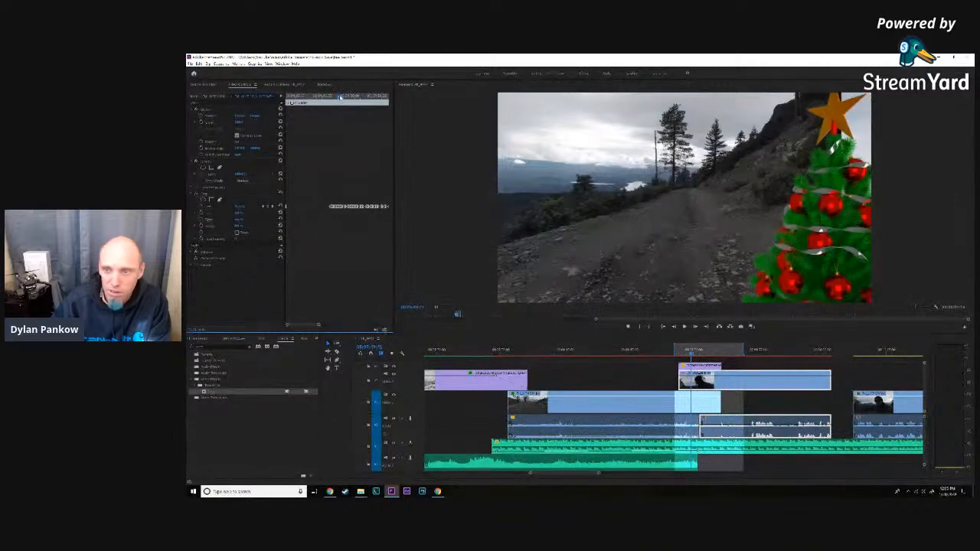
left_click(239, 207)
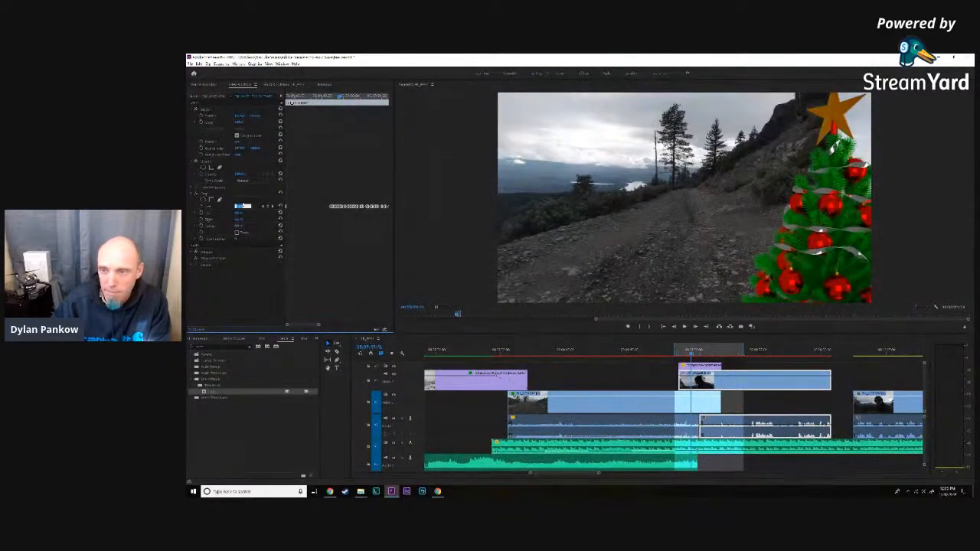
- Continue to the frames where sky shows beyond the star, adjusting the man's clip's left crop to follow the tree
left_click(340, 97)
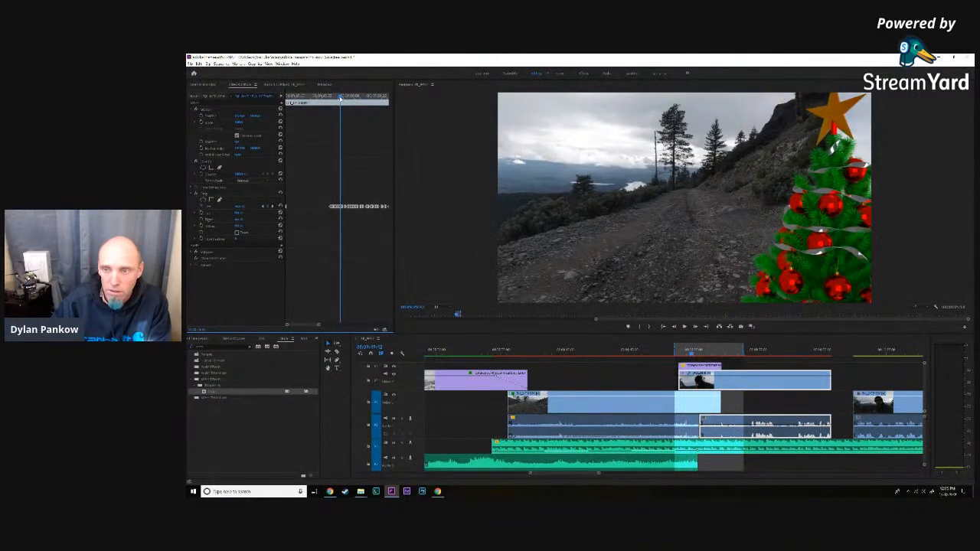
left_click_drag(340, 97, 344, 98)
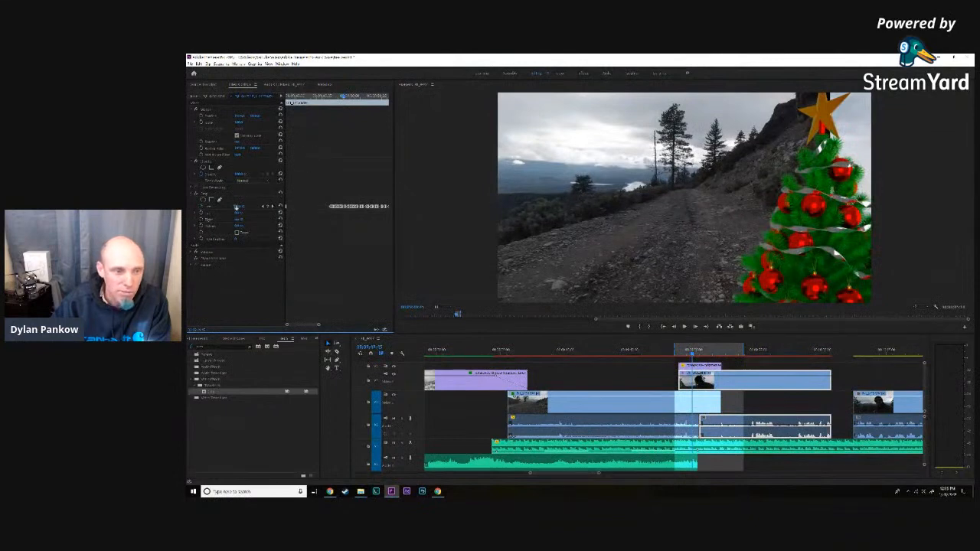
left_click(242, 206)
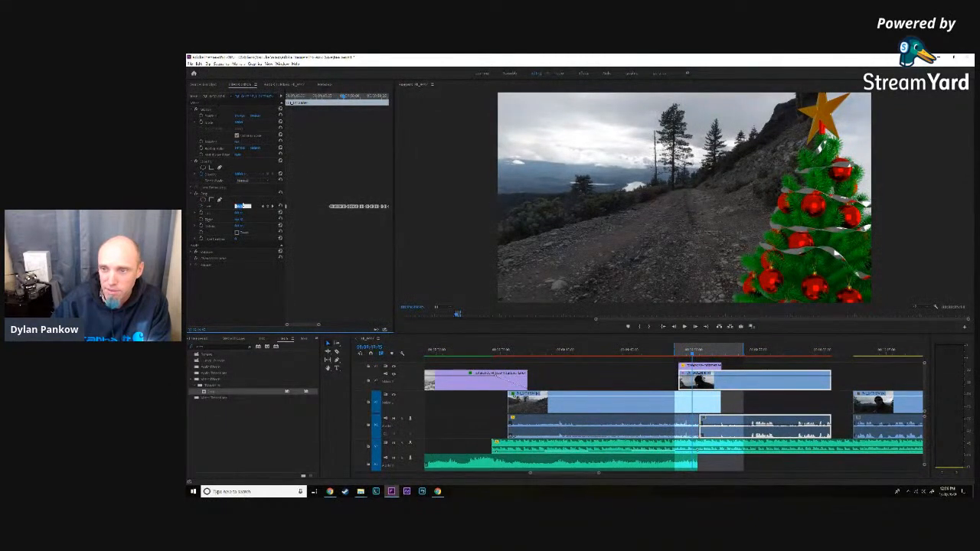
left_click_drag(344, 98, 347, 98)
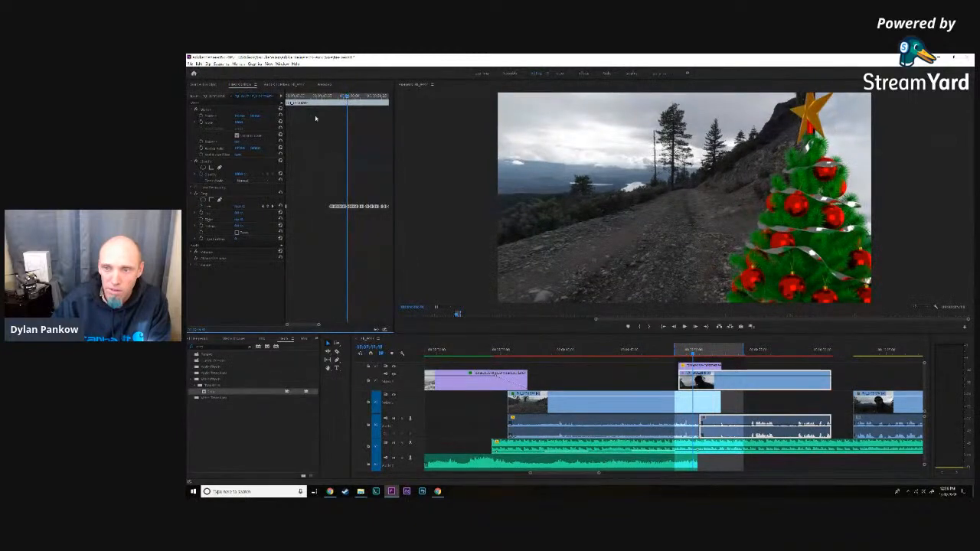
left_click(240, 206)
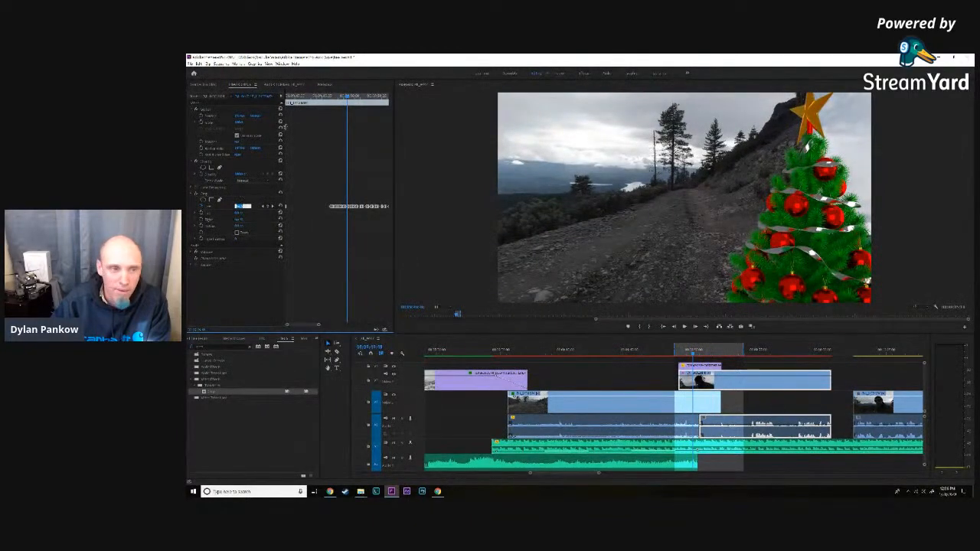
- Adjust the man's clip's left crop as the tree moves inward and the star turns edge-on, advancing along the wipe
left_click_drag(347, 98, 350, 97)
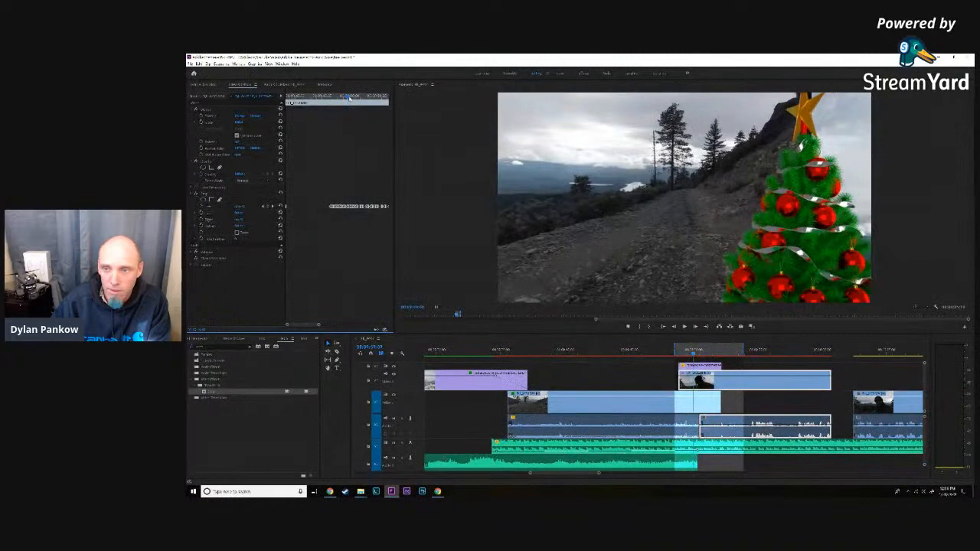
left_click(242, 206)
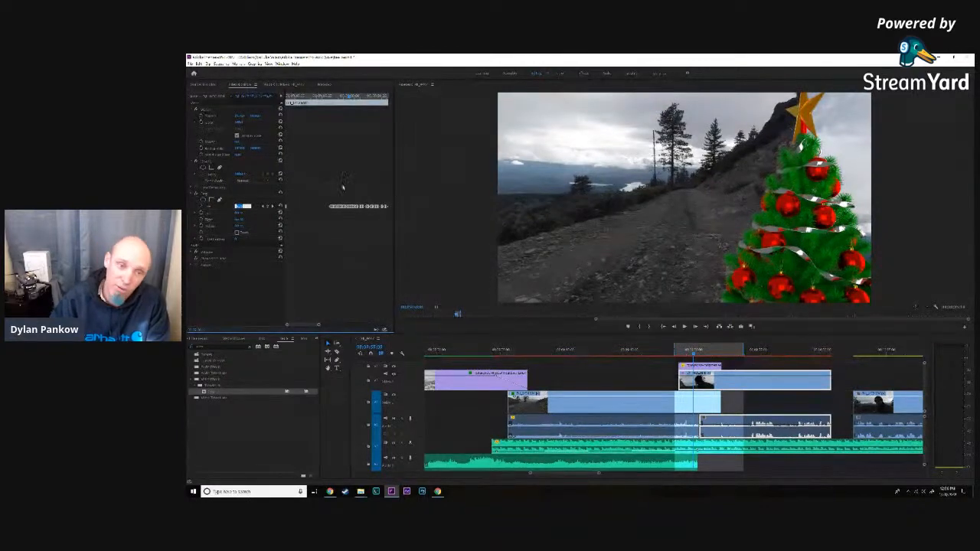
left_click(350, 96)
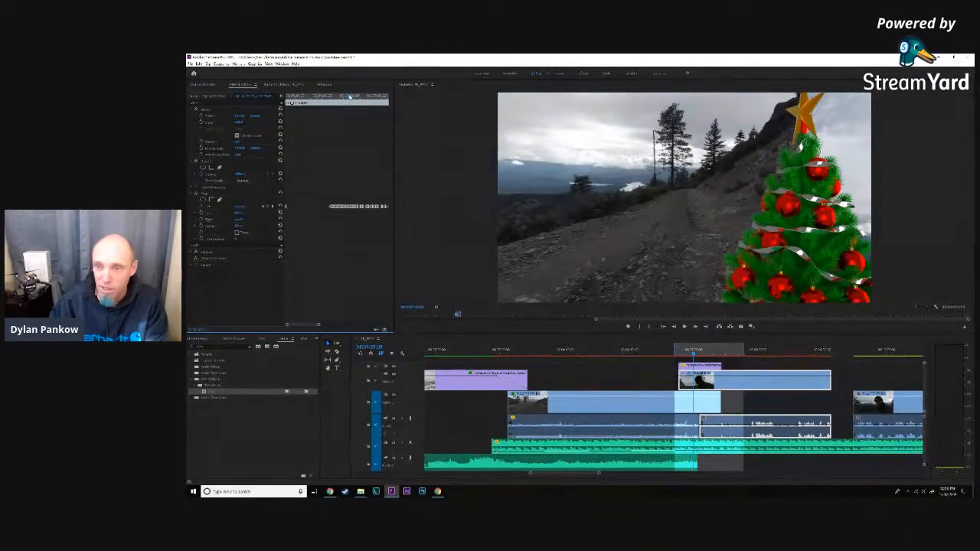
left_click(351, 97)
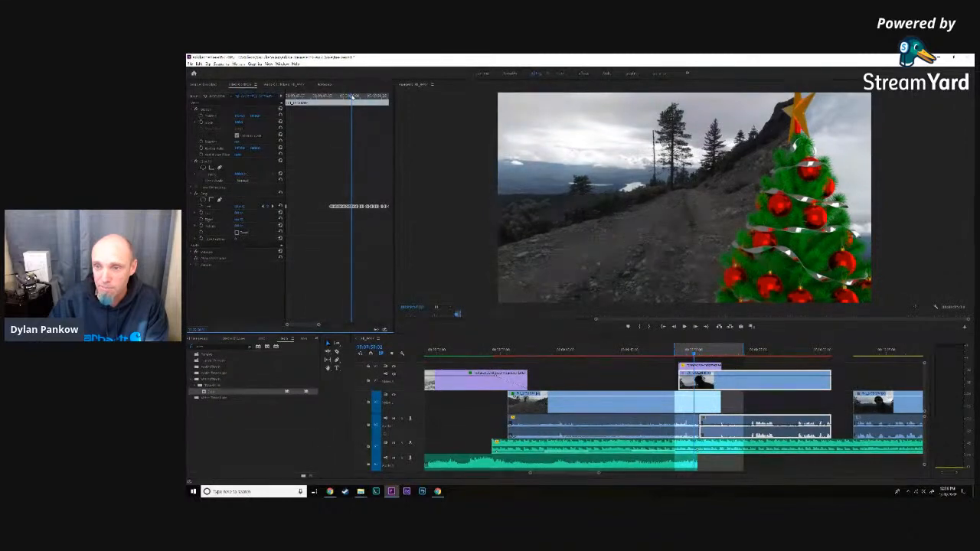
left_click_drag(351, 97, 356, 96)
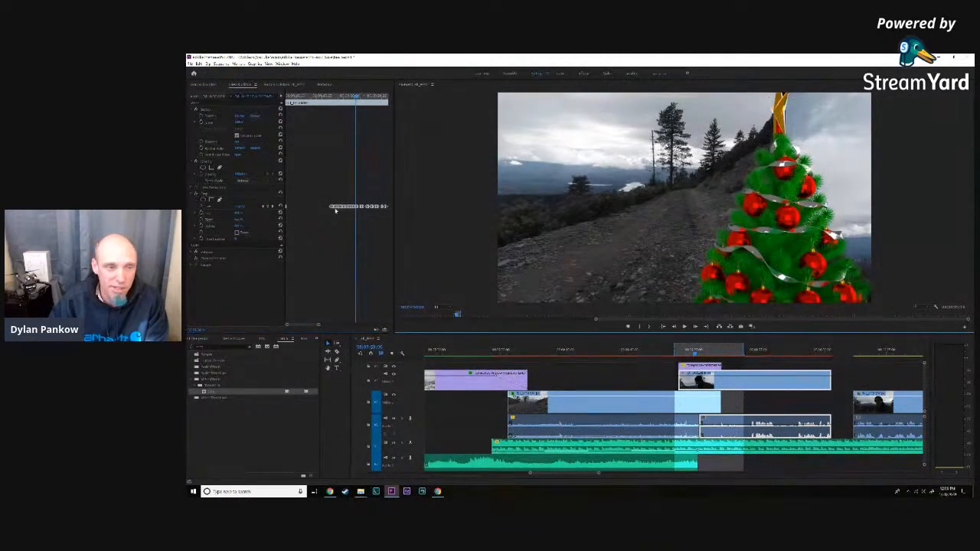
left_click(239, 207)
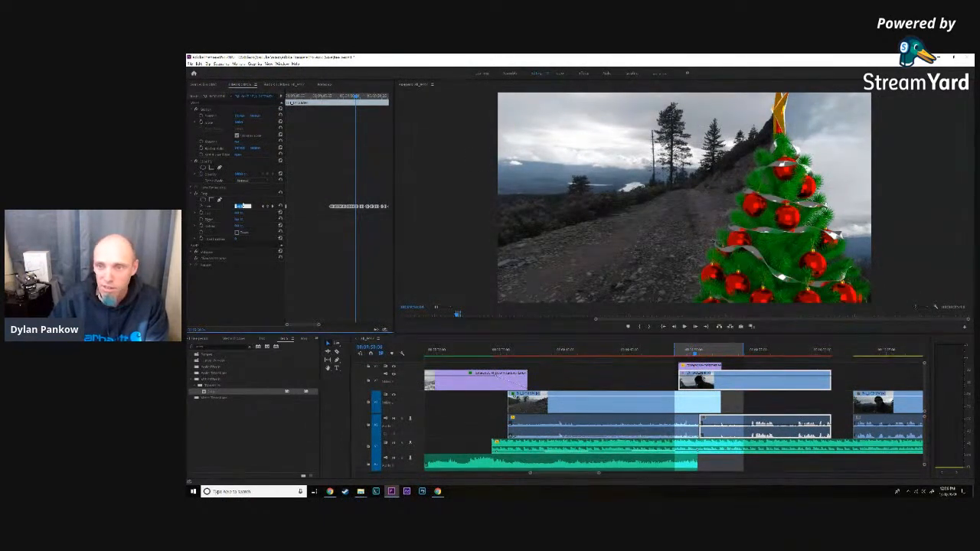
left_click_drag(357, 98, 360, 98)
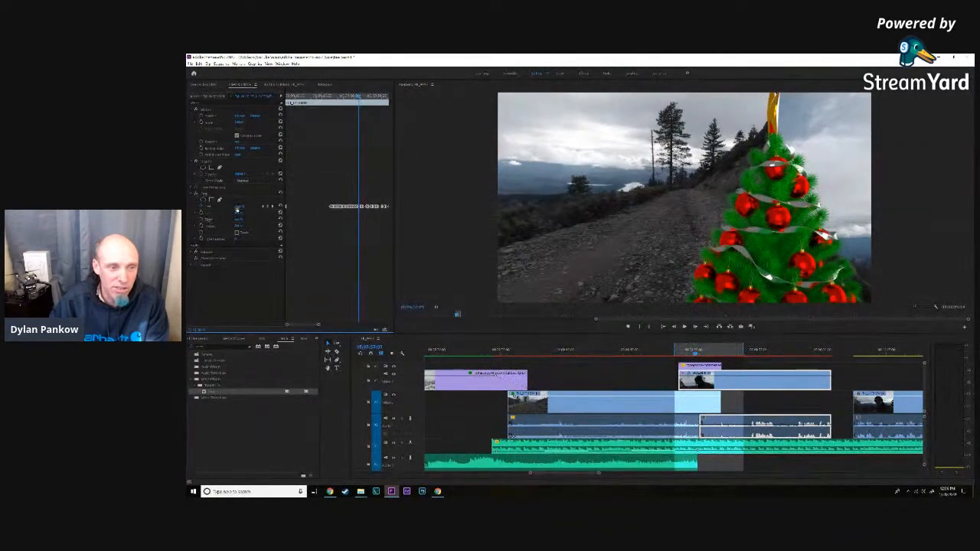
- Adjust the man's clip's left crop on the current edge-on star frame, advance along the wipe, and save the project
left_click(237, 209)
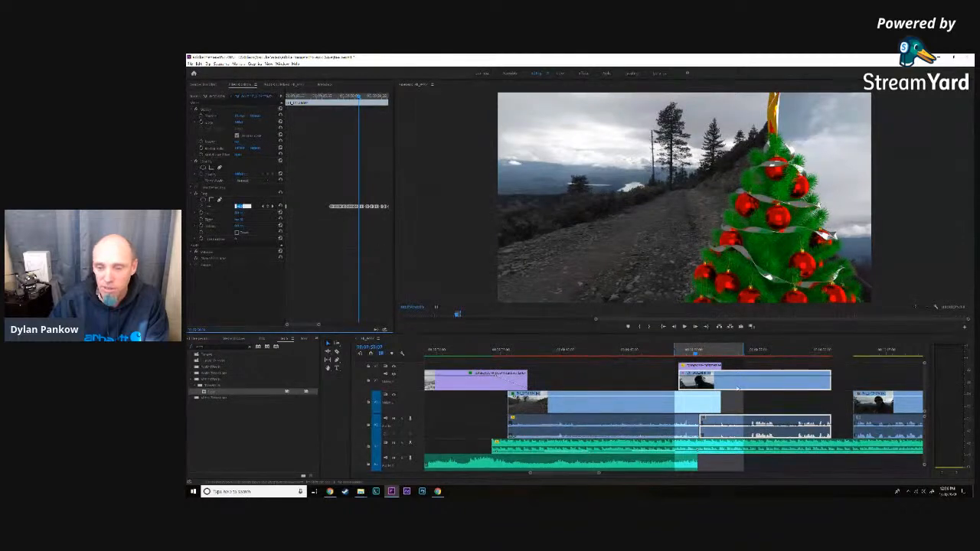
left_click(695, 327)
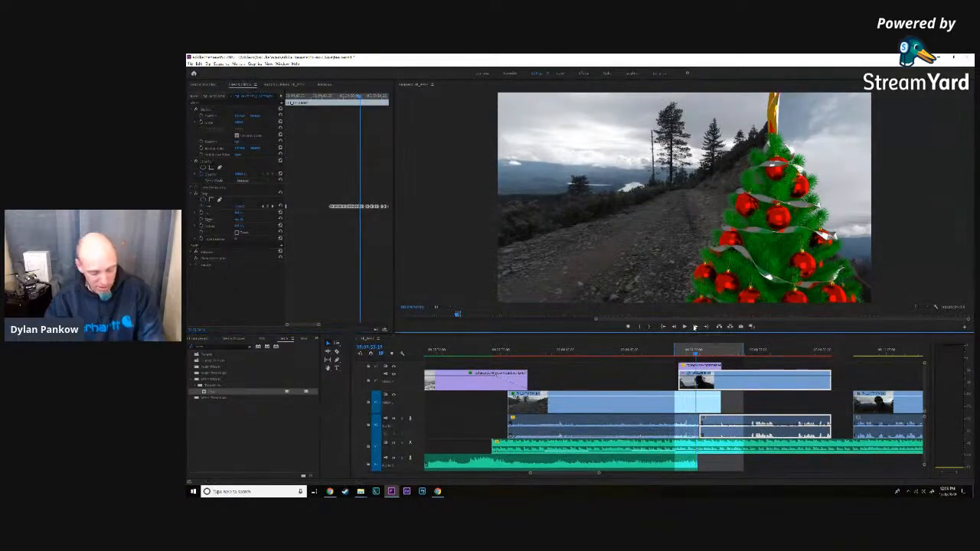
left_click(694, 327)
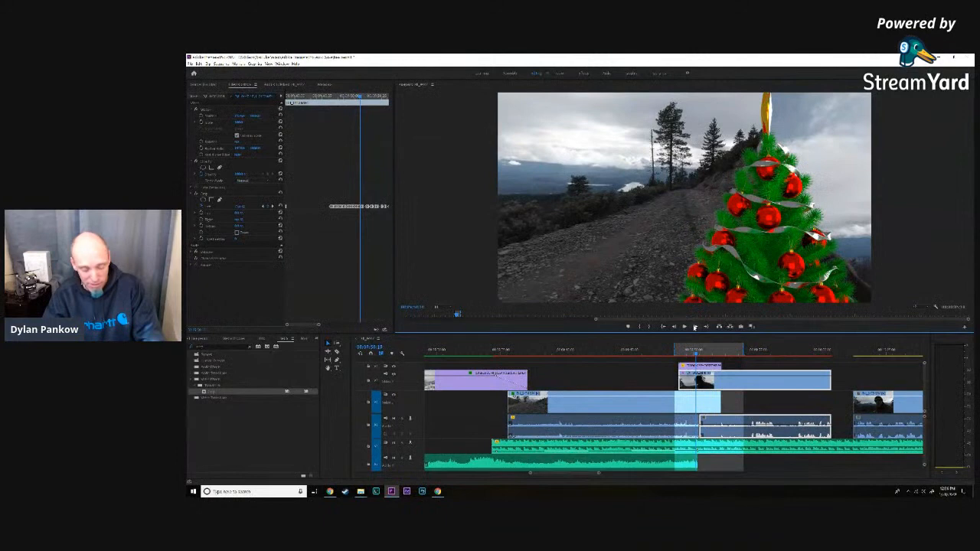
key("ctrl+s")
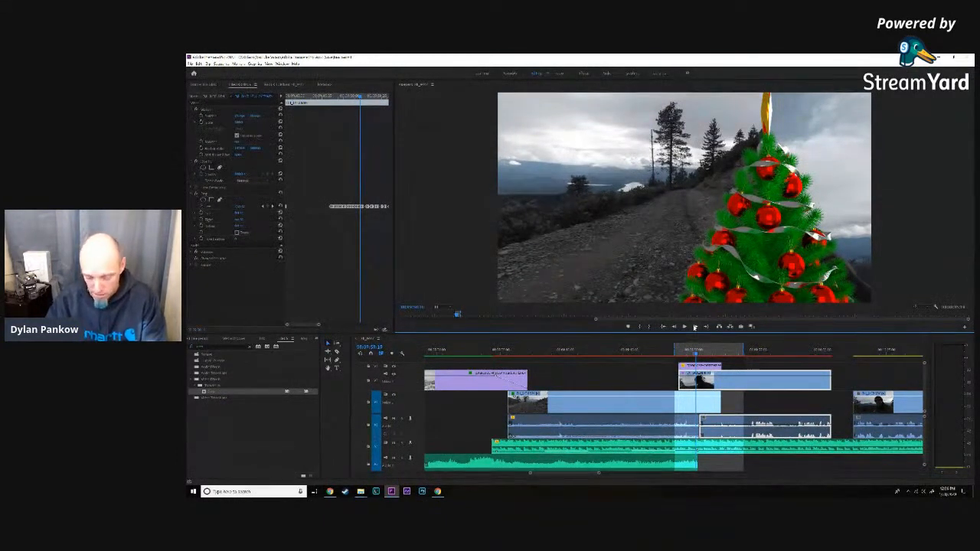
- Adjust the man's clip's left crop on the next two frames needing correction, closing the gap beside the narrow edge-on star
left_click(695, 326)
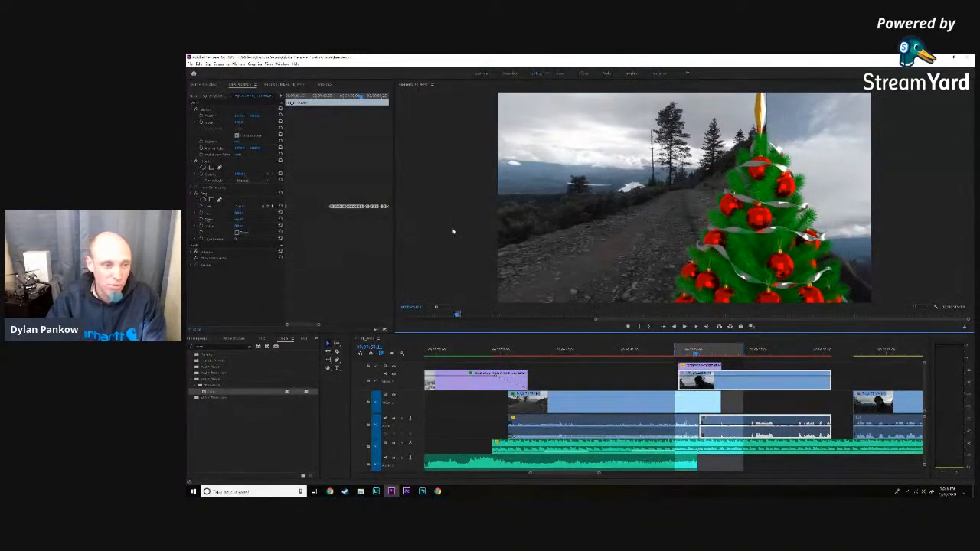
left_click(241, 207)
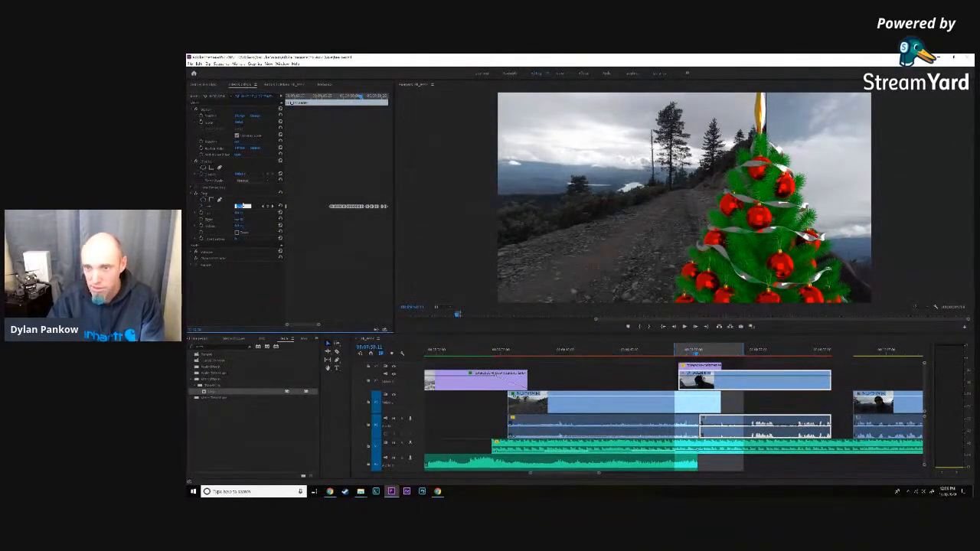
key("Down")
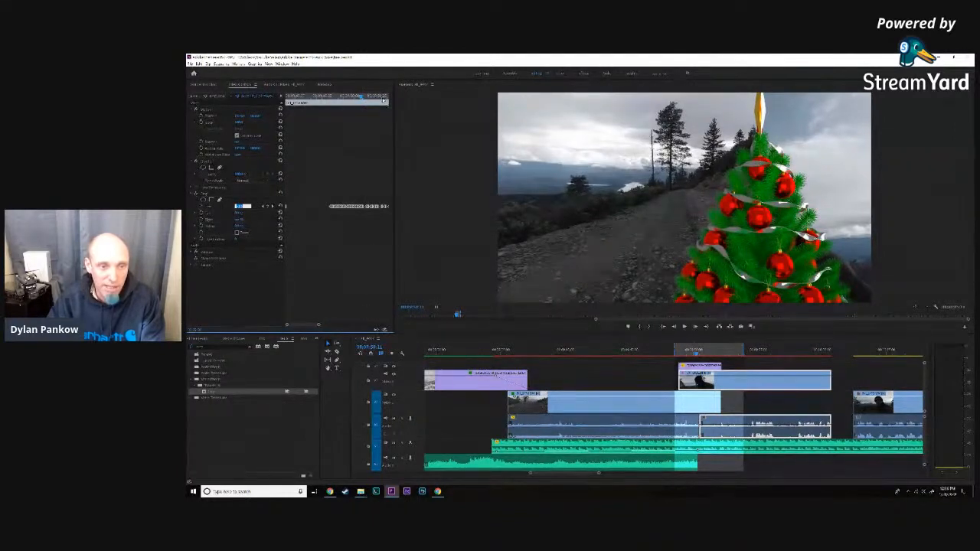
left_click(695, 327)
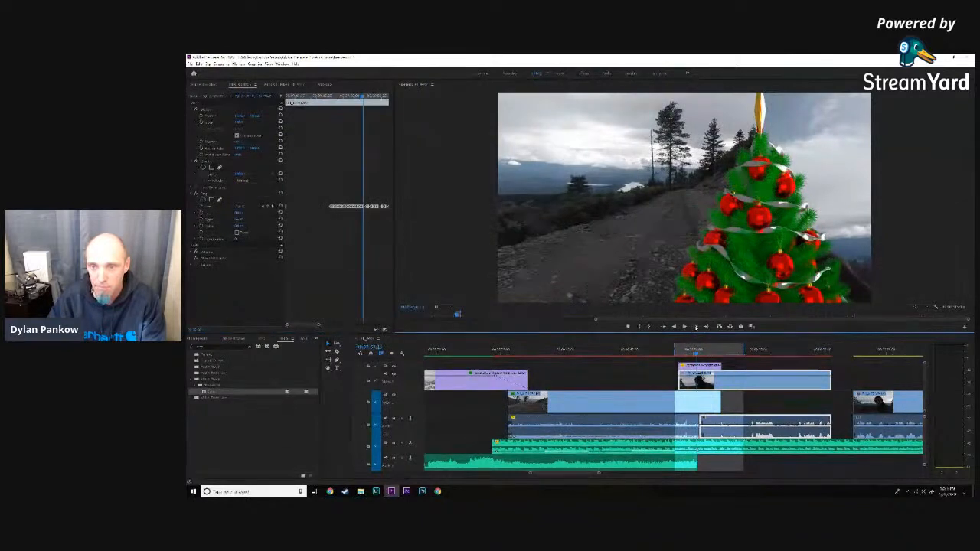
left_click(696, 327)
left_click(239, 207)
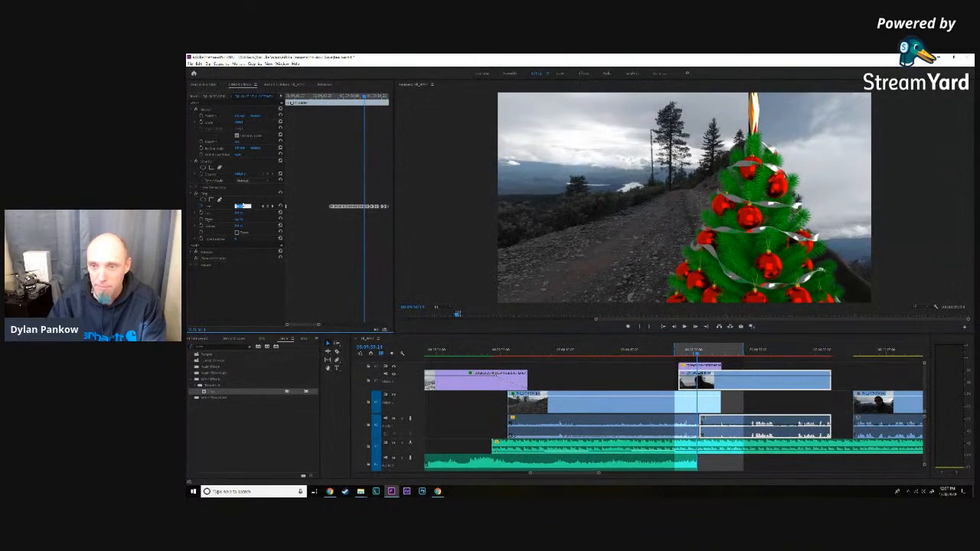
- Adjust the road clip's right crop on the same frame, then reselect the man's clip and enlarge its keyframe view
left_click(649, 405)
left_click(240, 220)
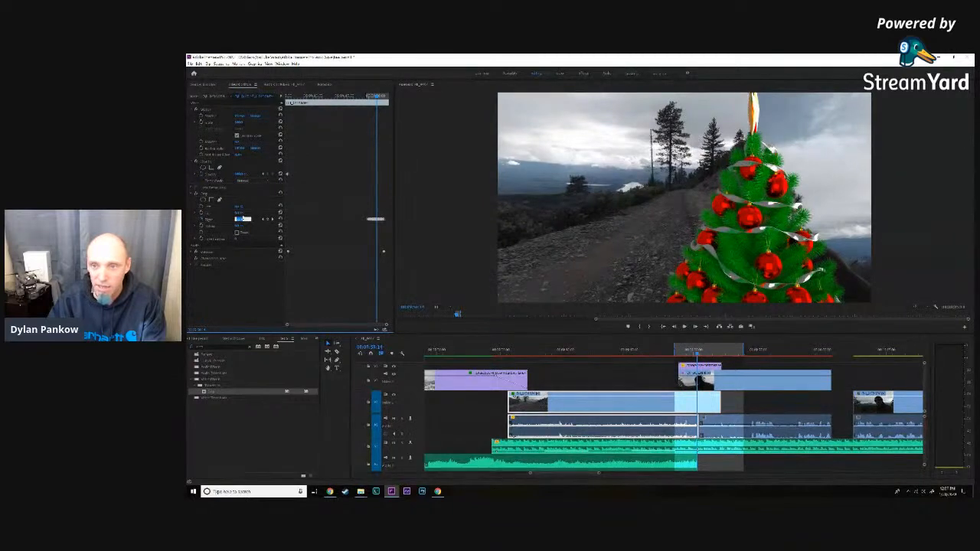
left_click(699, 382)
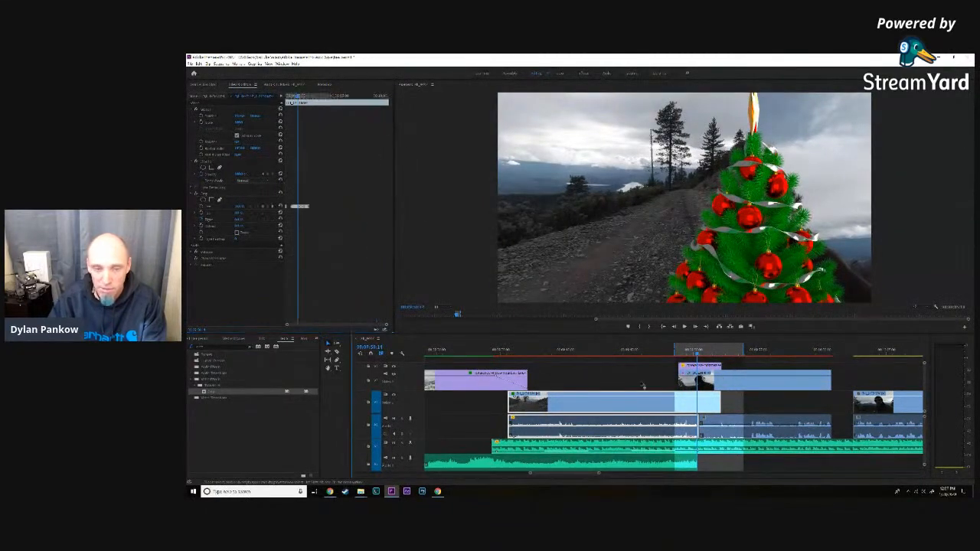
left_click_drag(287, 325, 291, 320)
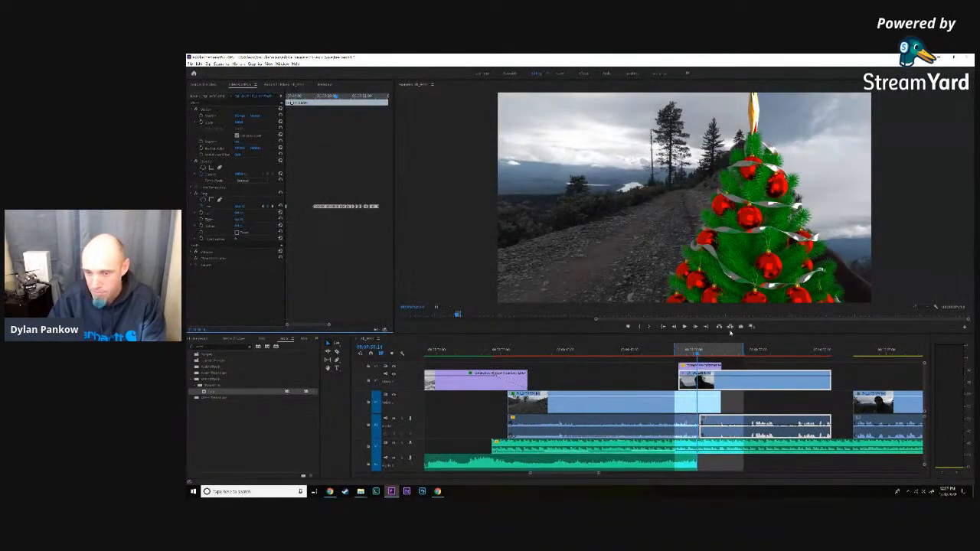
- Adjust the man's clip's left crop on the next frame and again where the star turns to face forward, hiding the gap
left_click(697, 327)
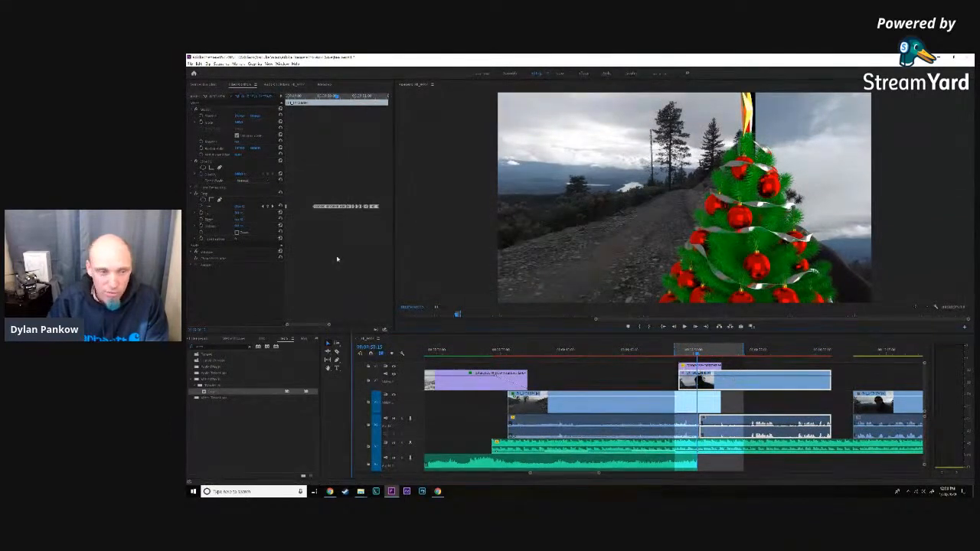
left_click(242, 206)
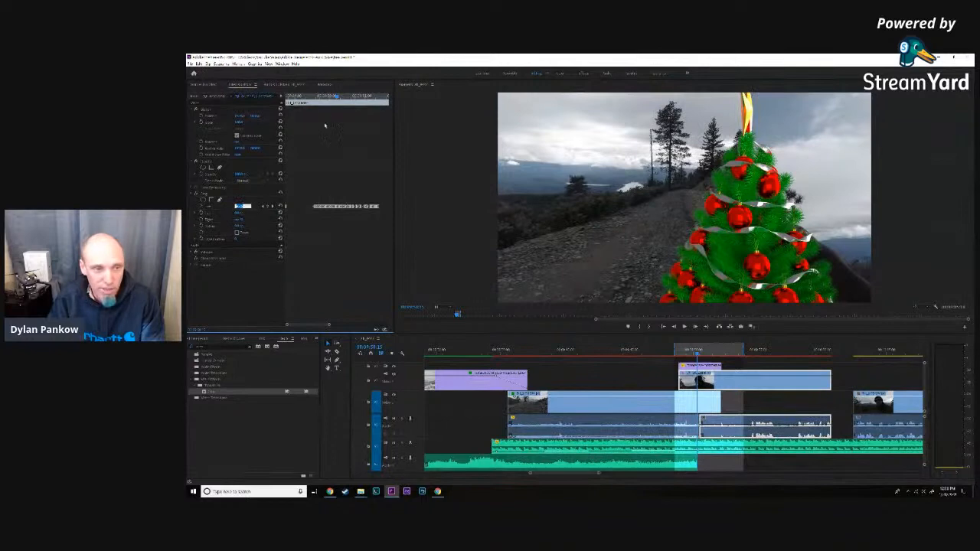
left_click(696, 327)
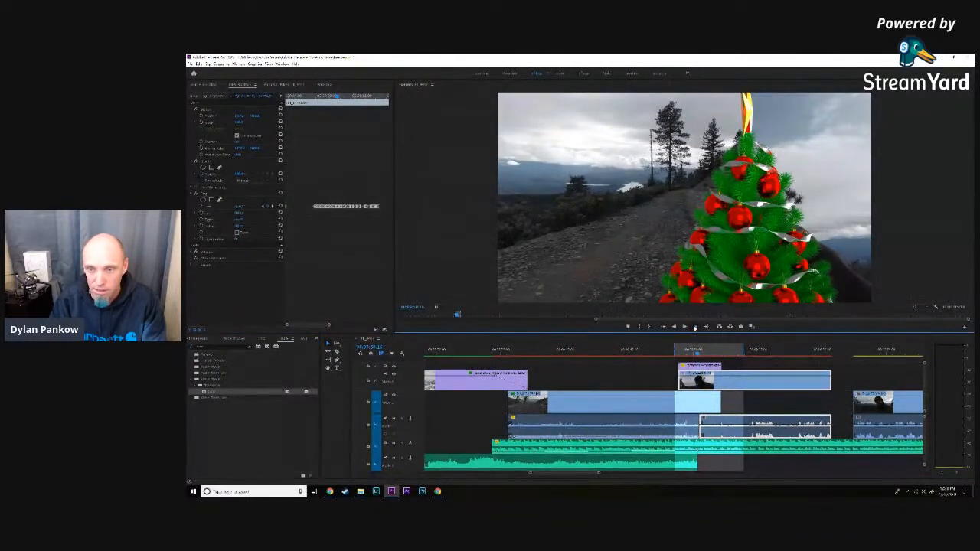
left_click(696, 327)
left_click(696, 327)
left_click(696, 327)
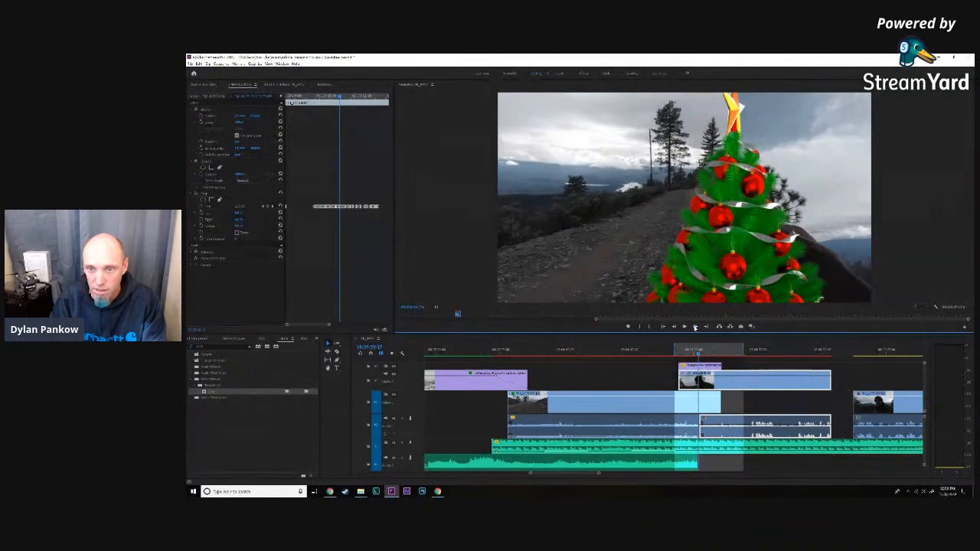
left_click(695, 327)
left_click(695, 327)
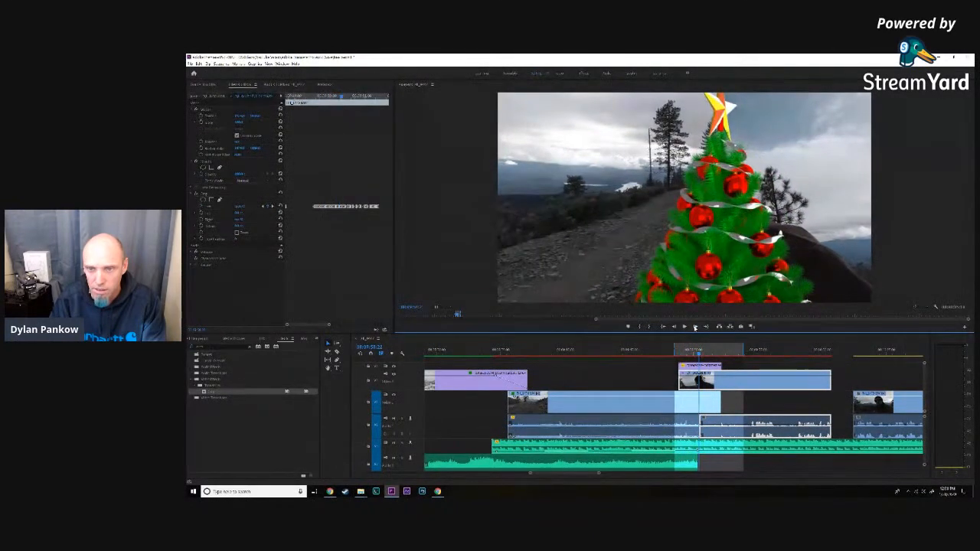
left_click(695, 327)
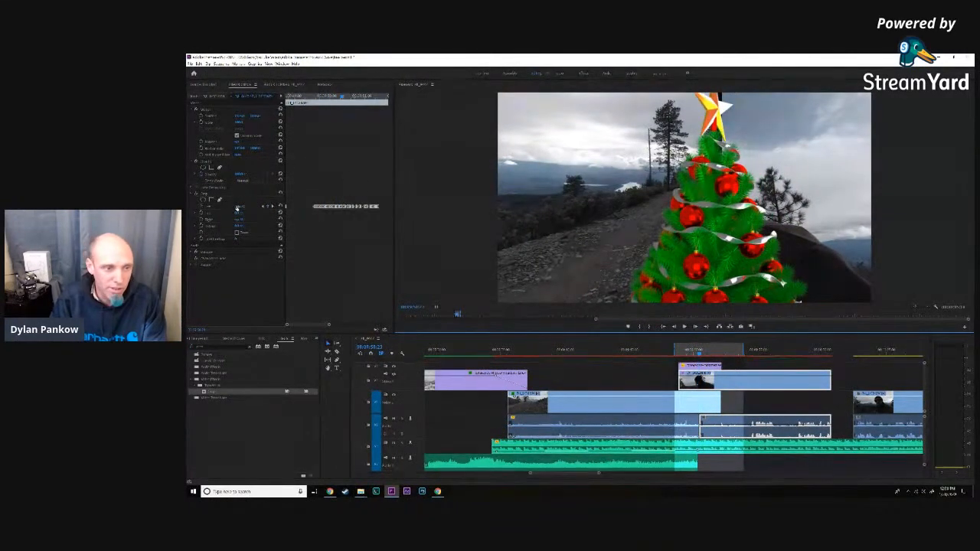
left_click(238, 208)
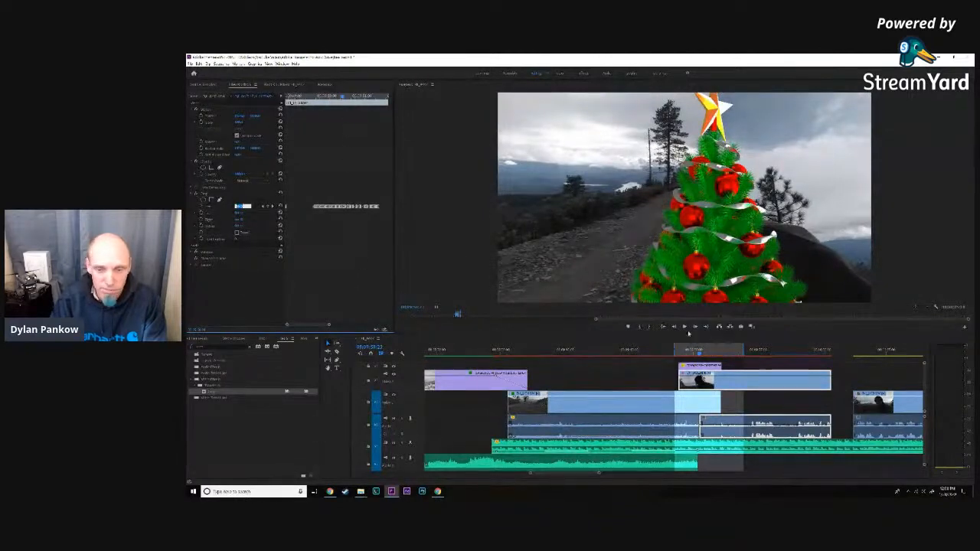
- Advance to the frame with the star nearly facing forward, adjust the road clip's right crop, and reselect the man's clip
left_click(696, 327)
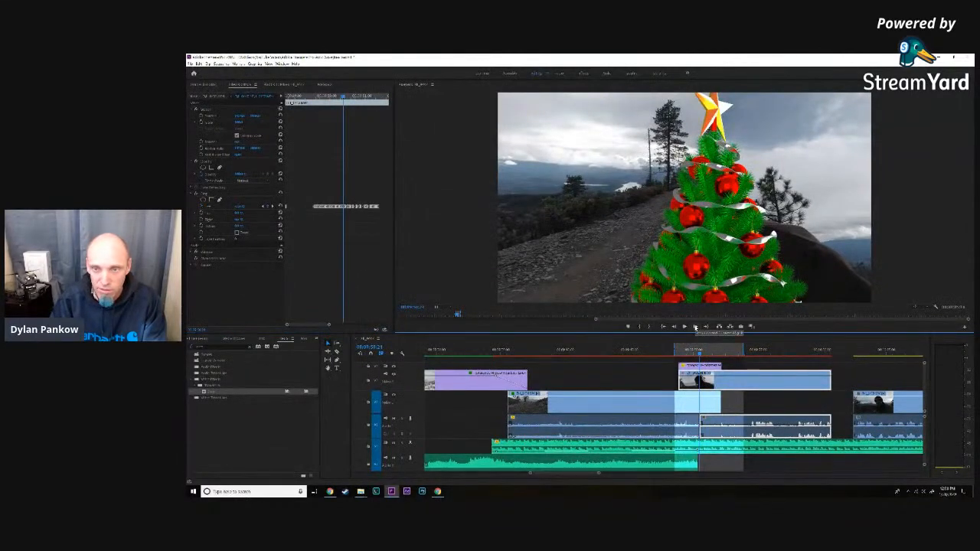
left_click(695, 327)
left_click(695, 327)
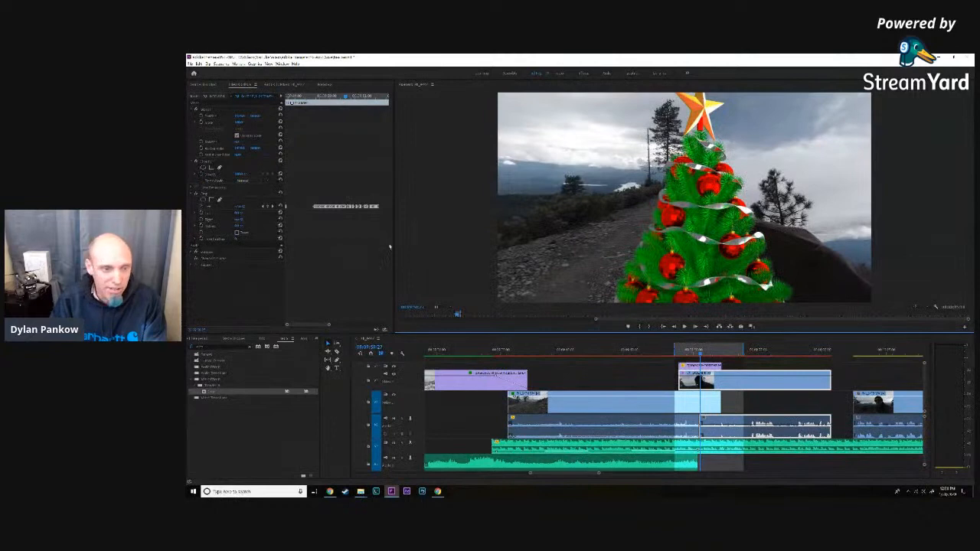
left_click(626, 410)
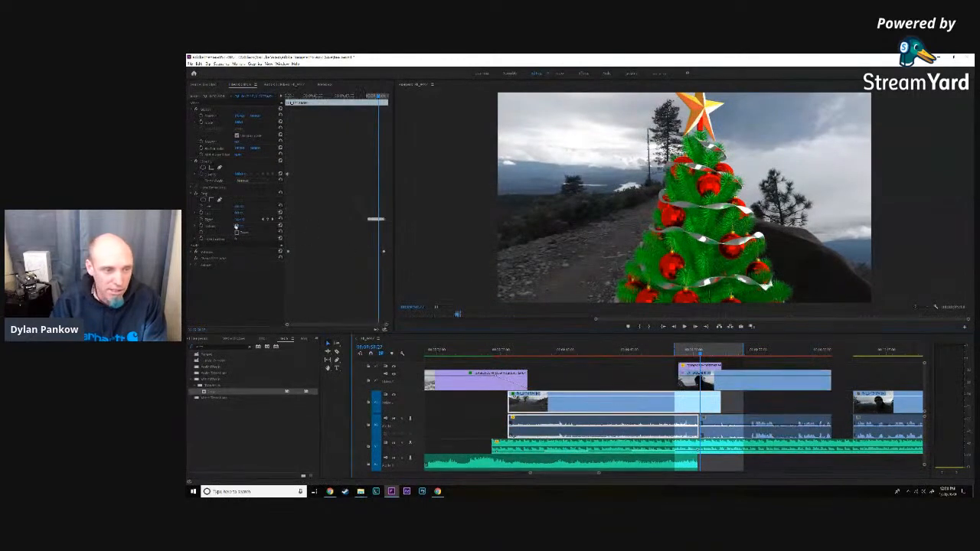
left_click(240, 219)
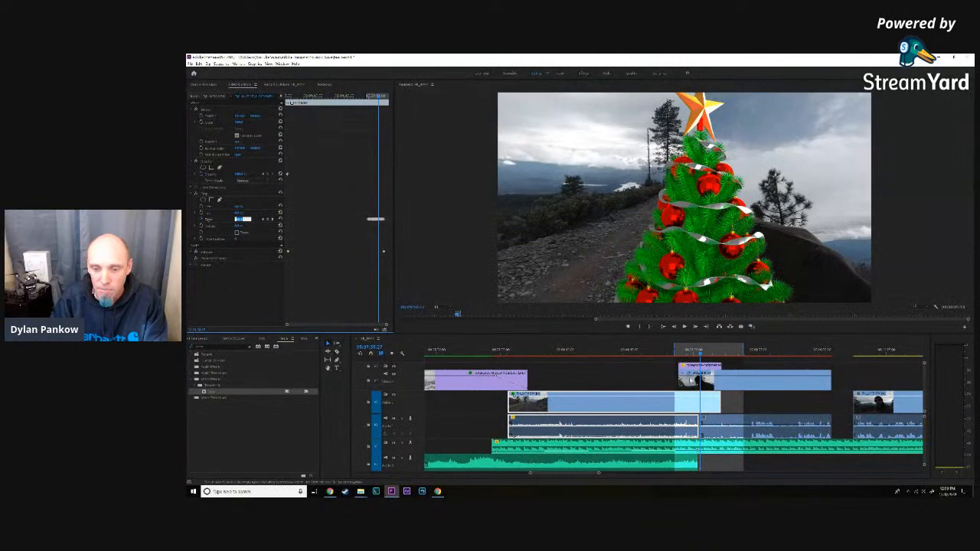
left_click(708, 377)
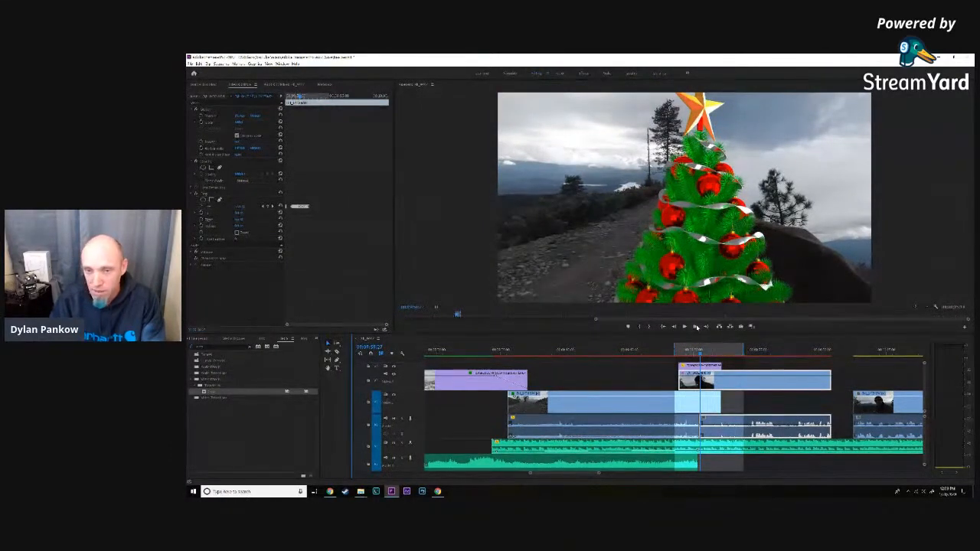
- Adjust the man's clip's left crop on two frames as his head emerges from behind the tree
left_click(695, 328)
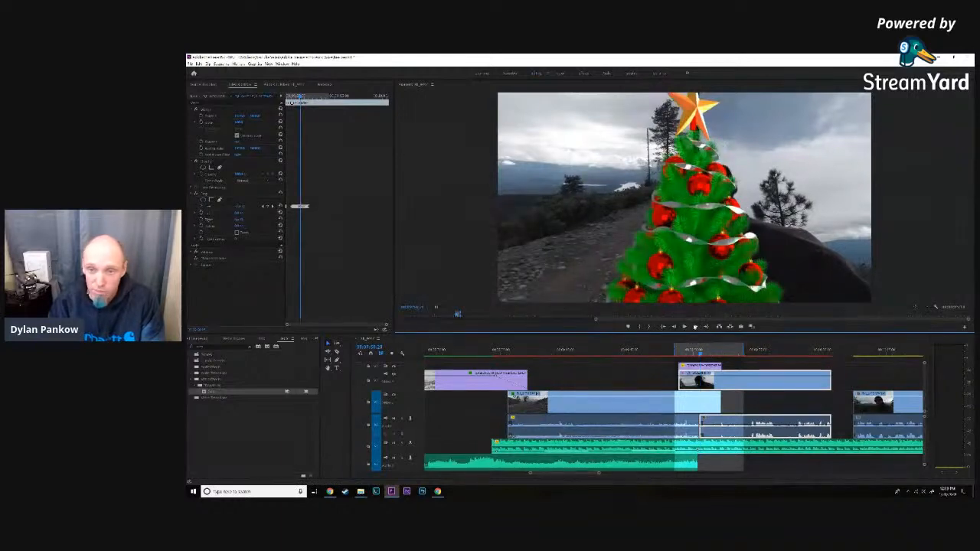
left_click(238, 207)
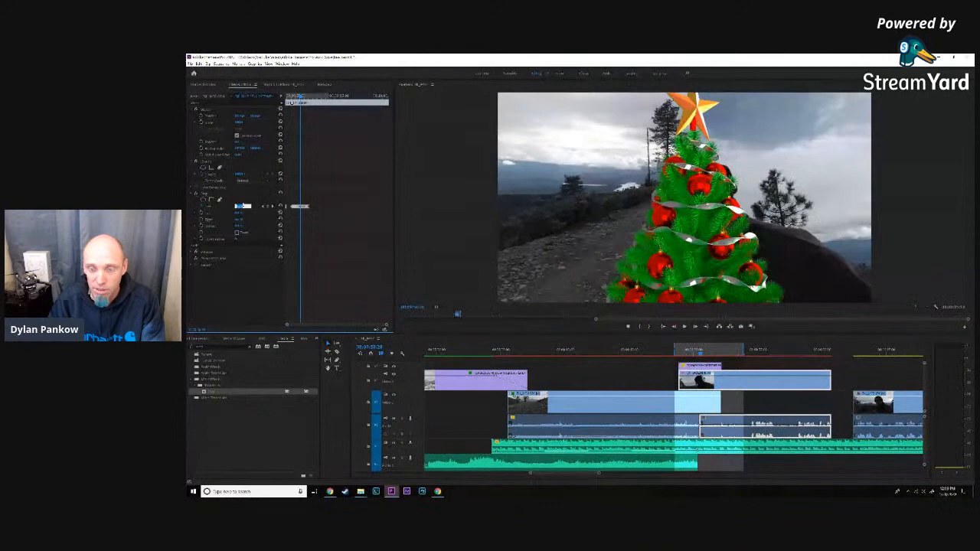
left_click(696, 328)
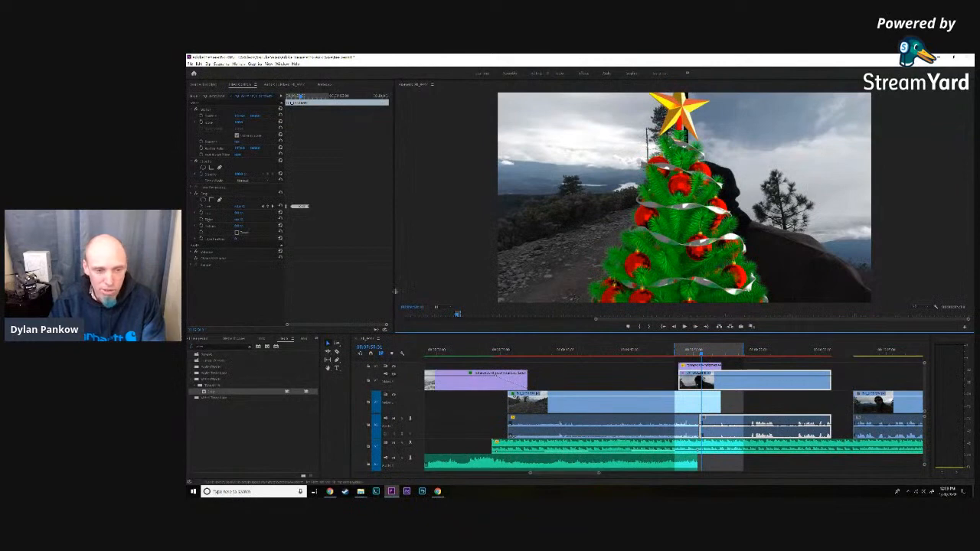
left_click(240, 207)
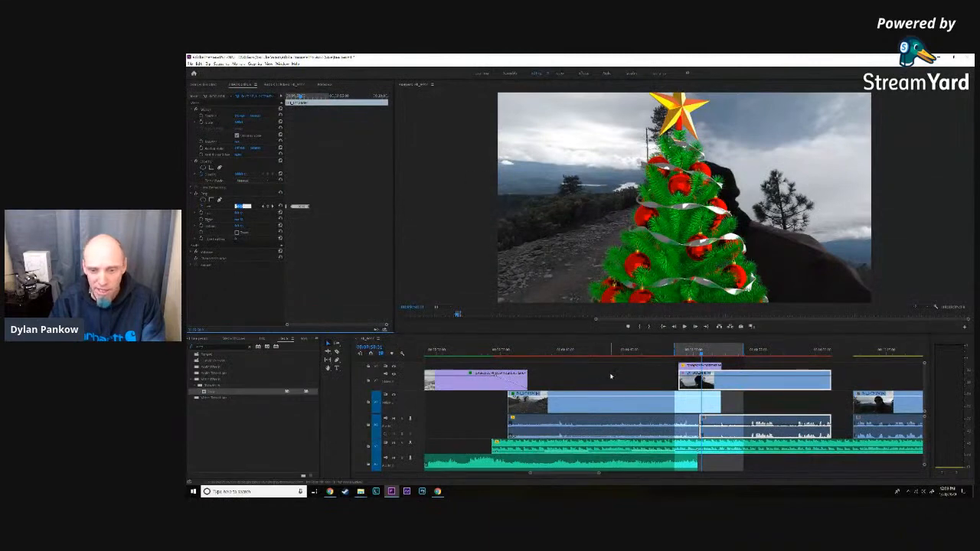
- Advance until the man's head clears the tree, adjusting his clip's left crop to close the black gap beneath the star
left_click(695, 327)
left_click(696, 327)
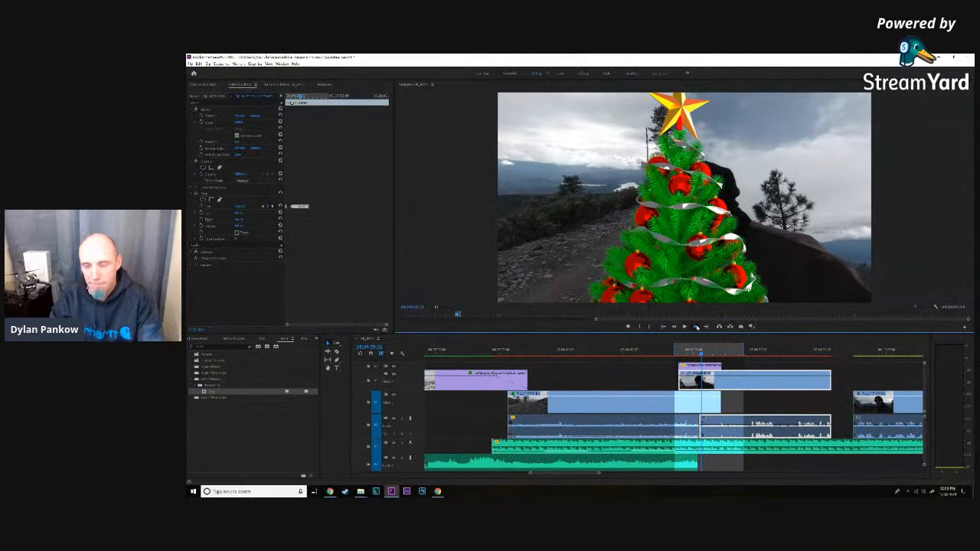
left_click(696, 327)
left_click(696, 327)
left_click(696, 327)
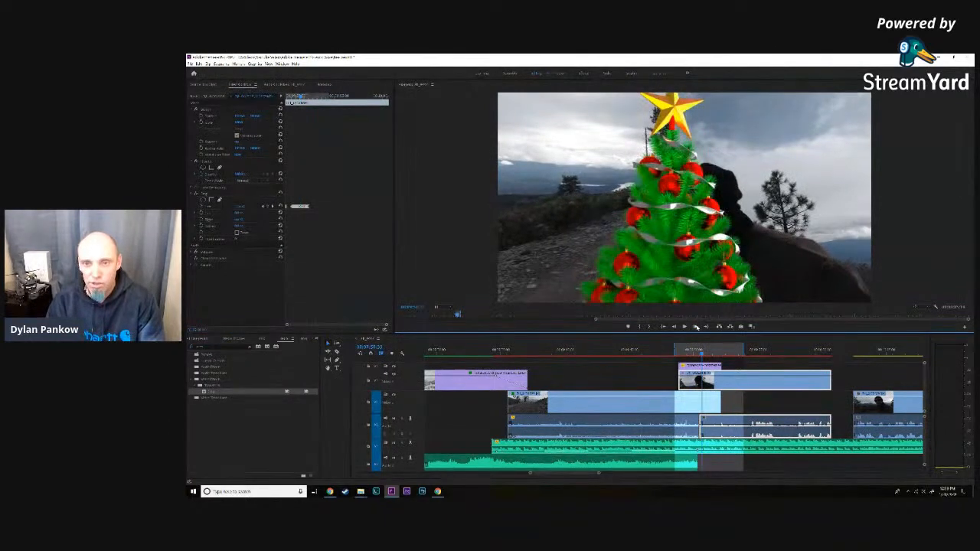
left_click(696, 327)
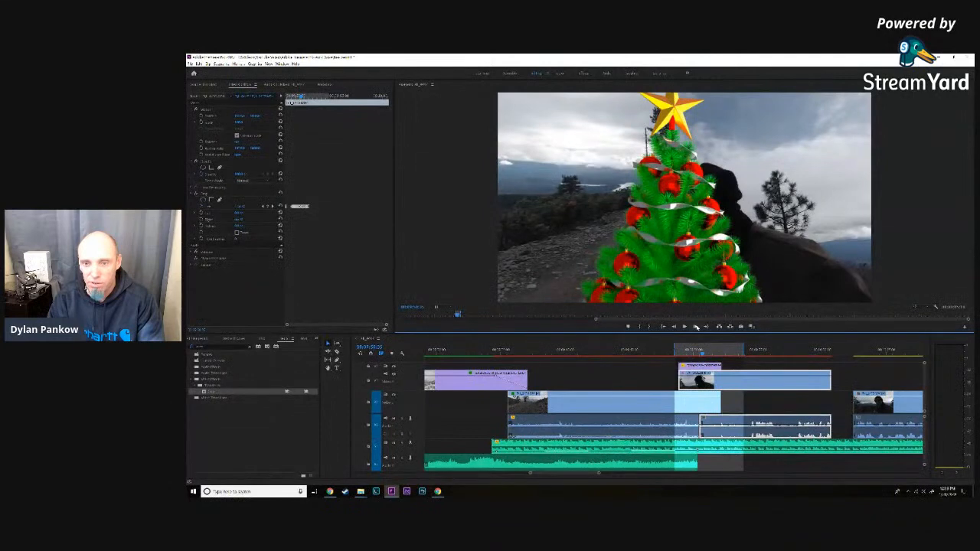
left_click(697, 327)
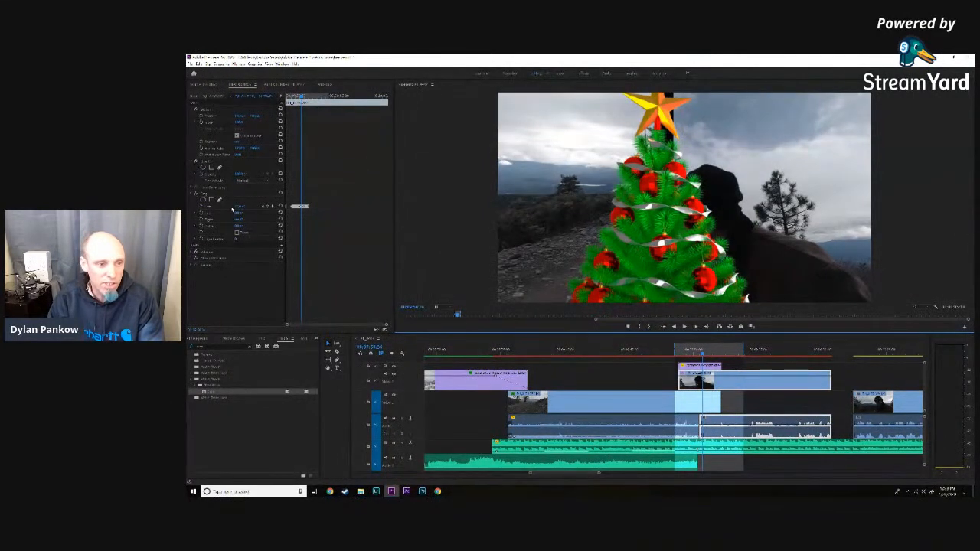
left_click(240, 206)
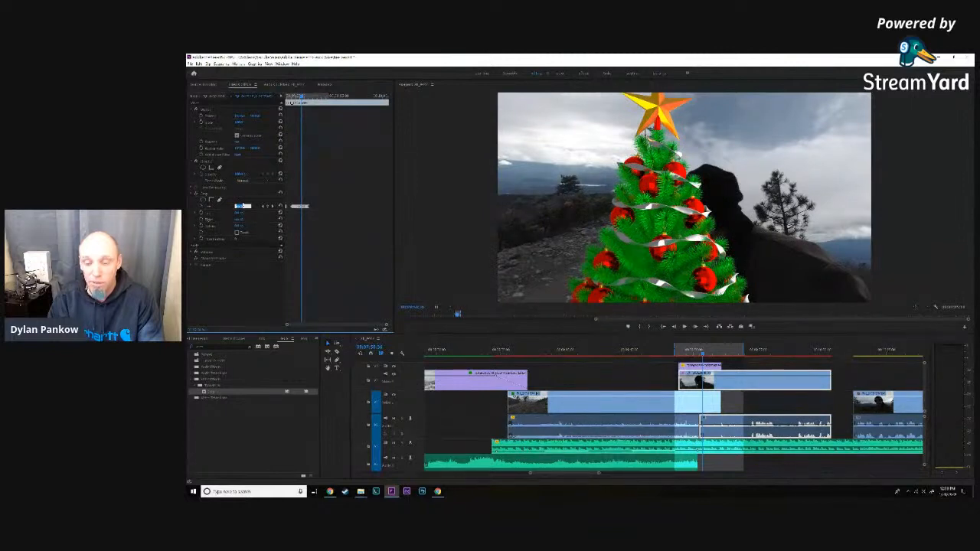
- Move further along the wipe and adjust the man's clip's left crop to fill the gap at the star's base
left_click(696, 327)
left_click(697, 327)
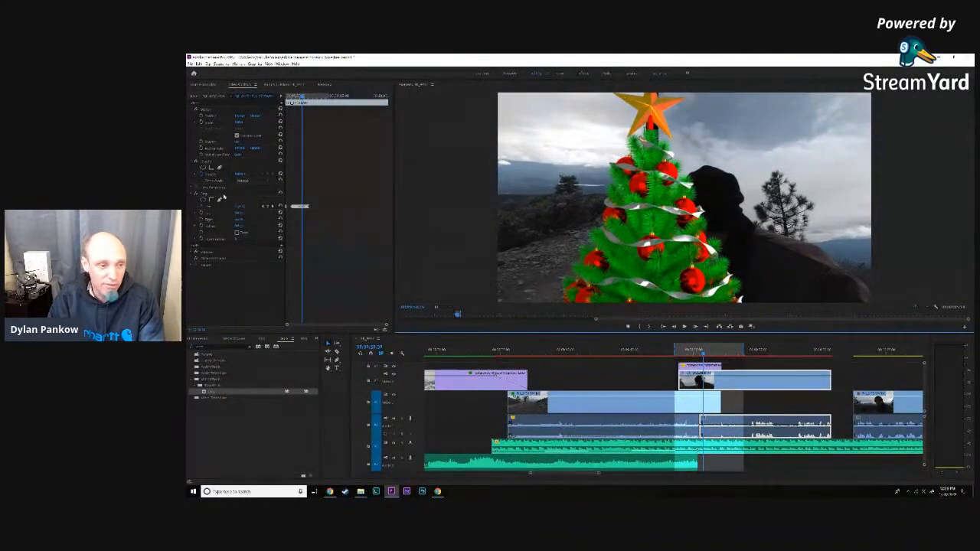
left_click(242, 206)
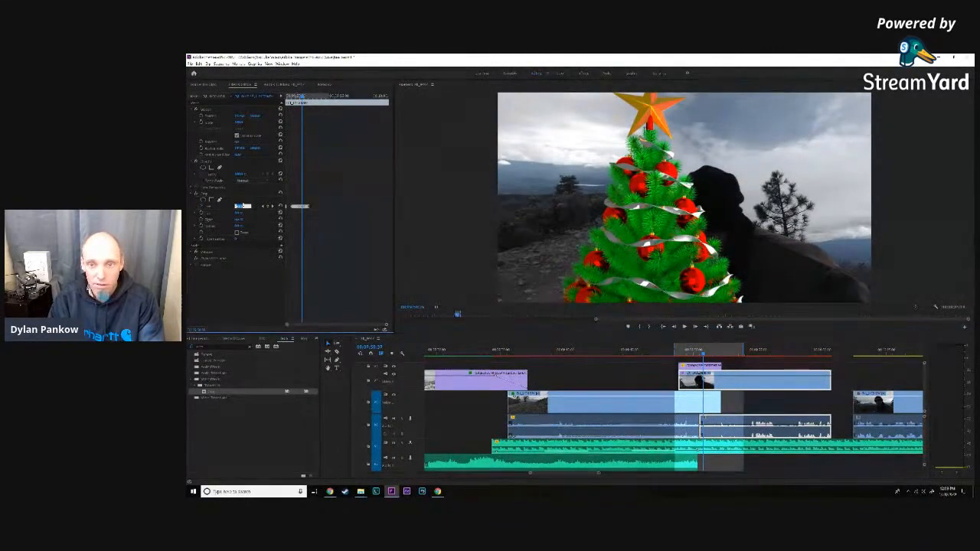
- Adjust the road clip's right crop, advance along the wipe, and adjust the man's clip's left crop to close the black gap beneath the star
left_click(656, 408)
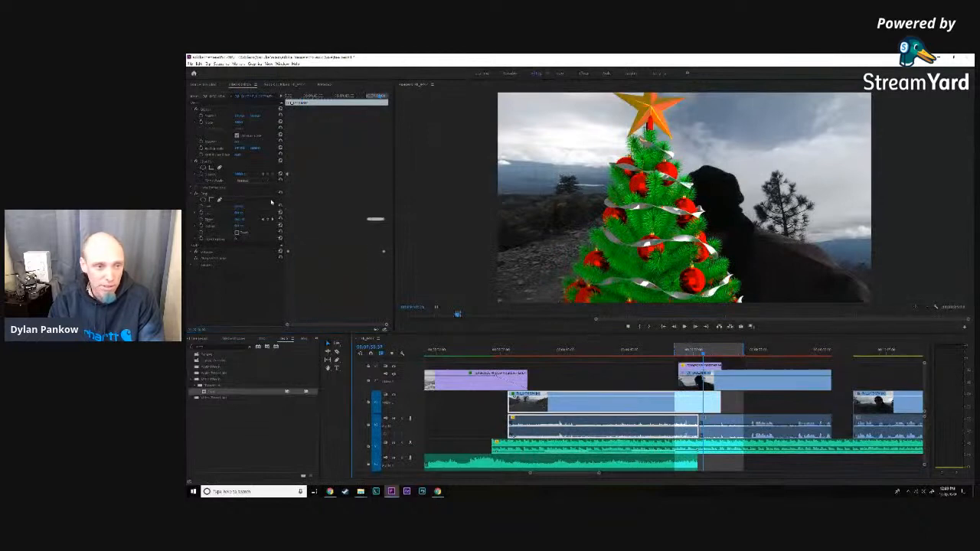
left_click(242, 220)
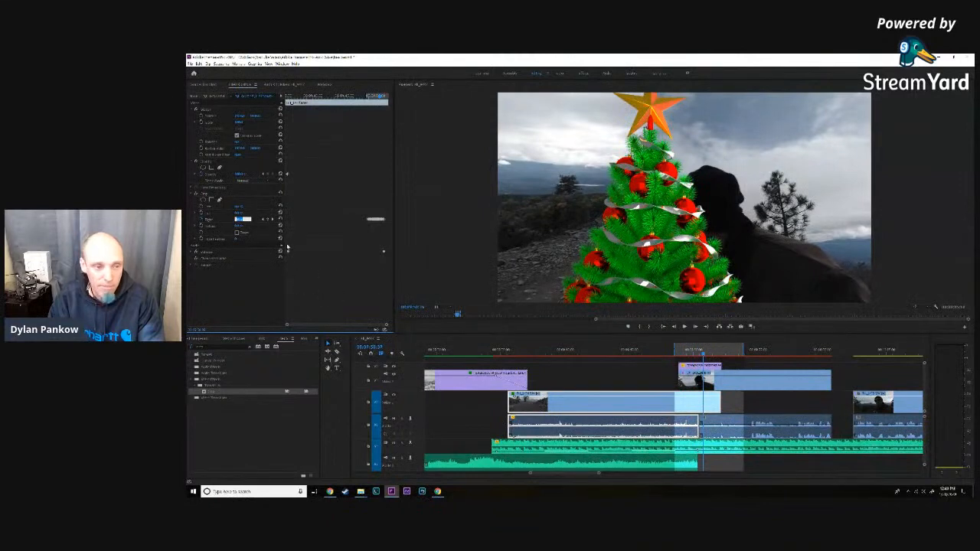
left_click(695, 327)
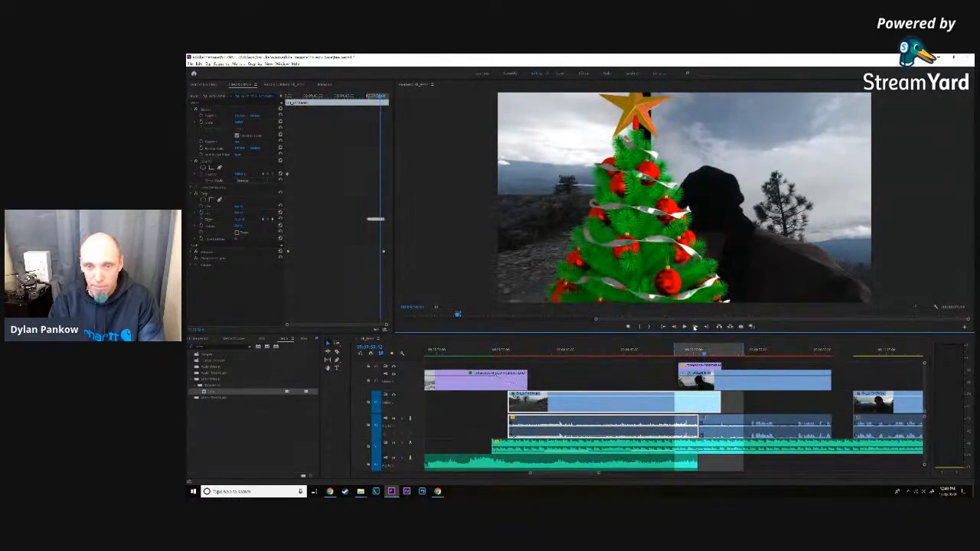
left_click(716, 375)
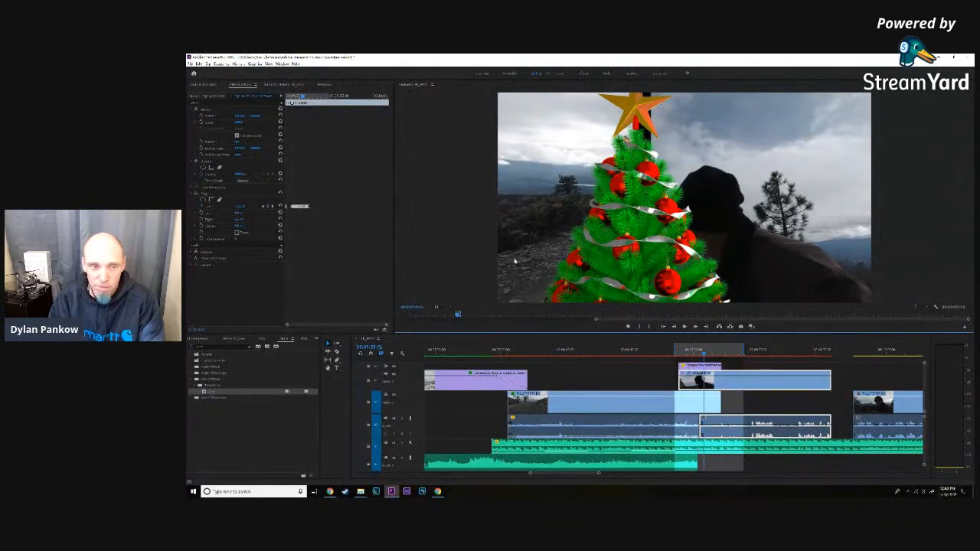
left_click(240, 207)
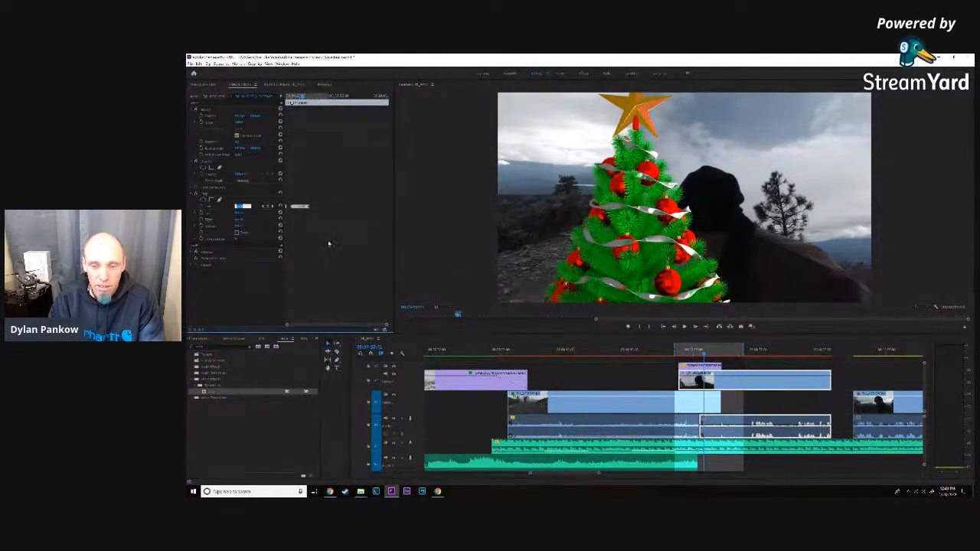
- Advance to the frame where the star turns mostly gold and adjust the man's clip's left crop behind the treetop
left_click(695, 328)
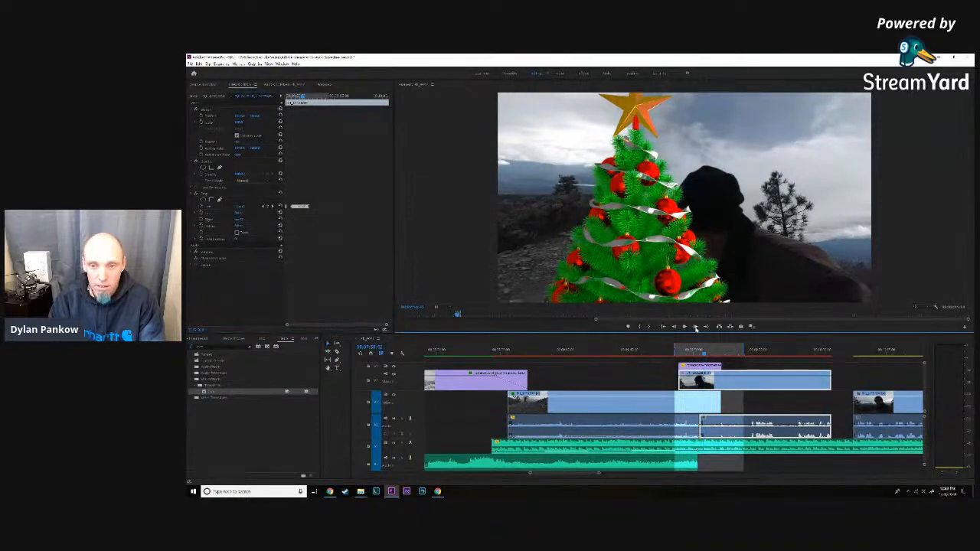
left_click(696, 328)
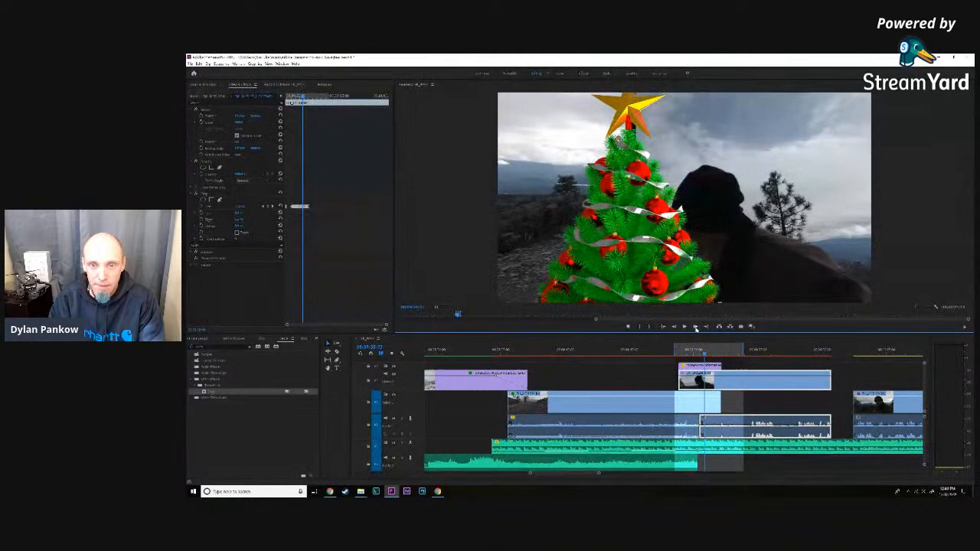
left_click(241, 208)
left_click(242, 208)
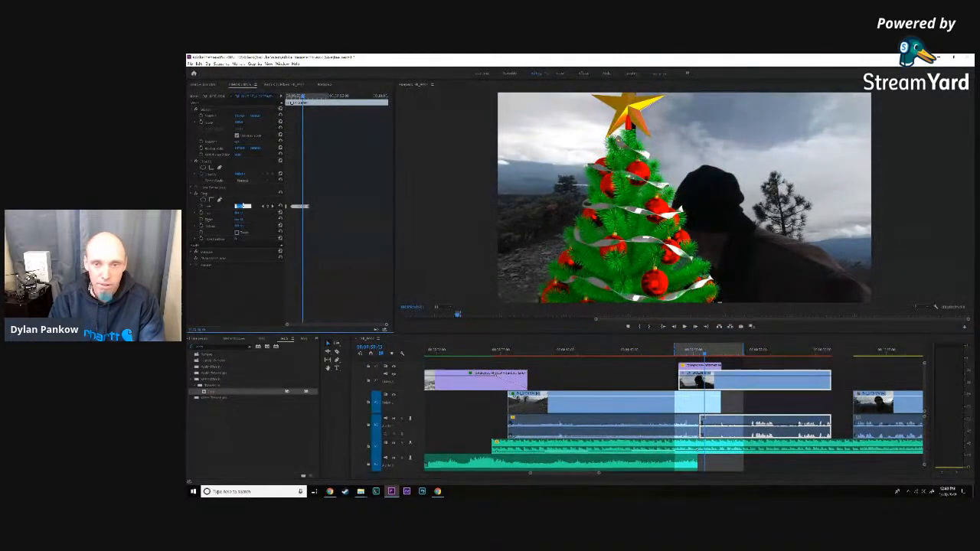
- Advance until the man's face starts to emerge, adjust his clip's left crop there, and correct it on the frame before
left_click(695, 328)
left_click(696, 328)
left_click(696, 328)
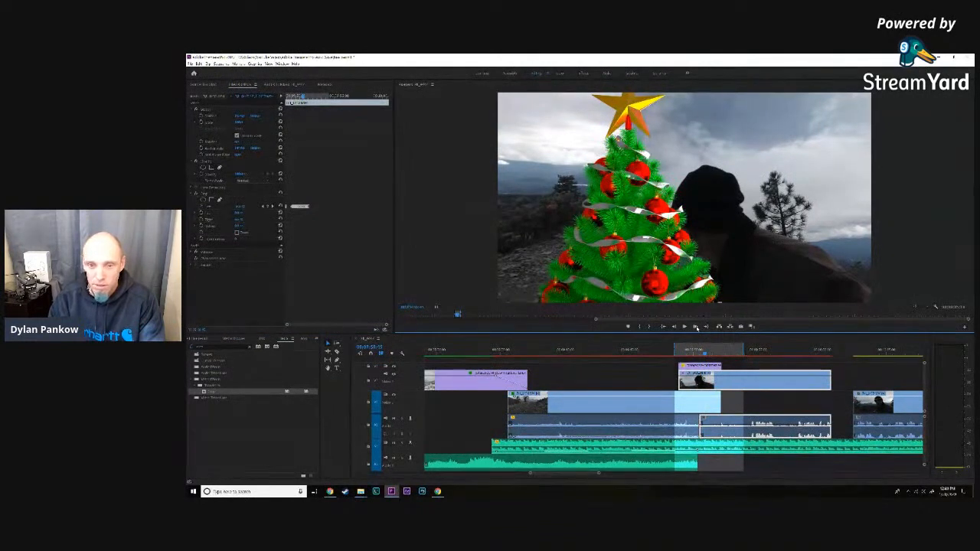
left_click(696, 328)
left_click(240, 206)
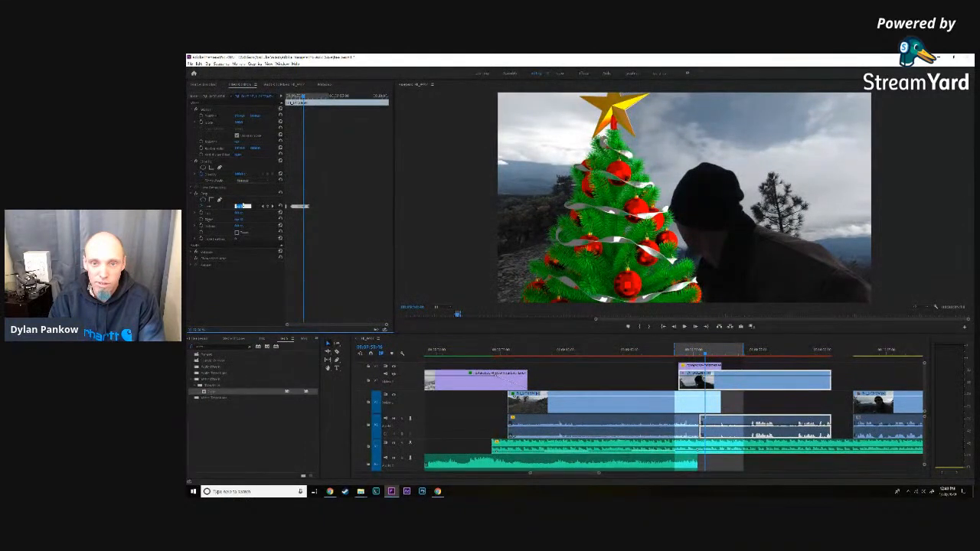
left_click(606, 308)
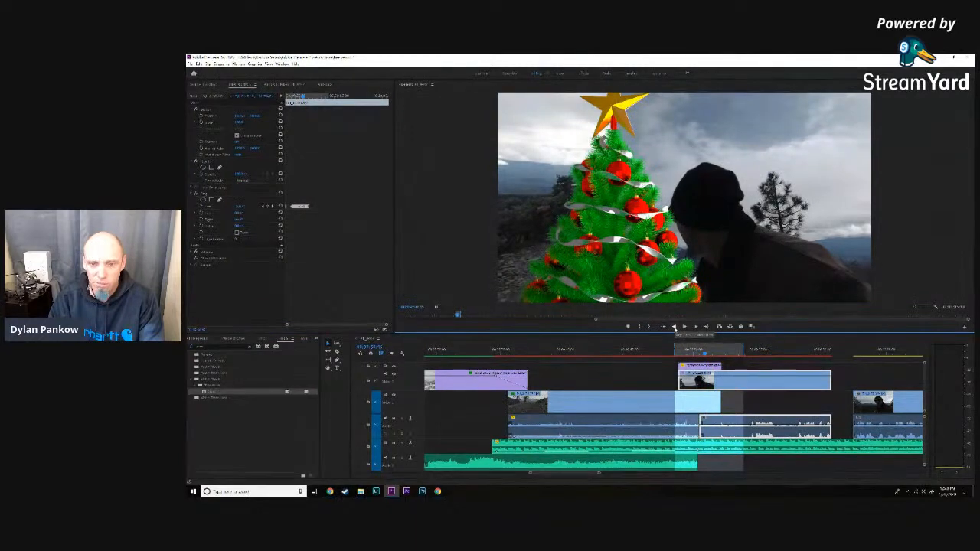
left_click(242, 206)
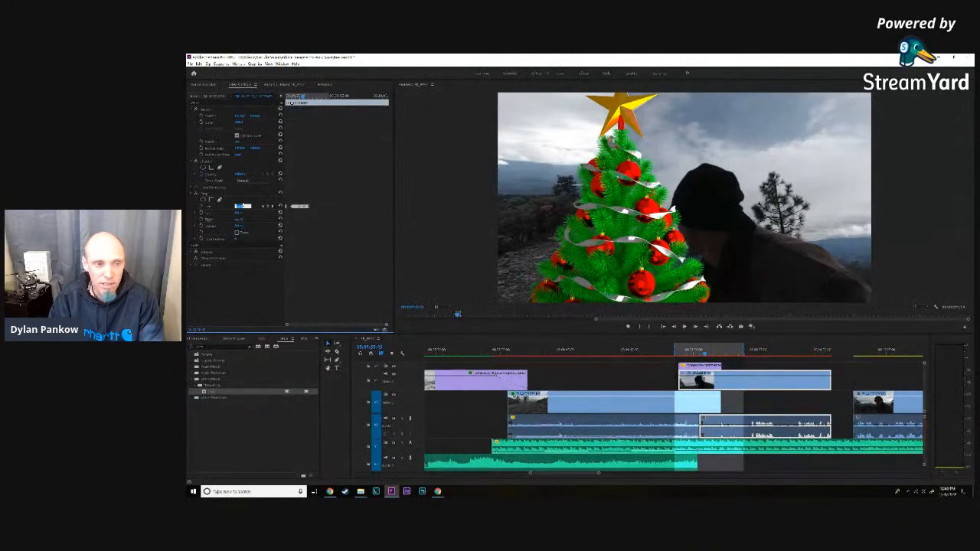
key("Return")
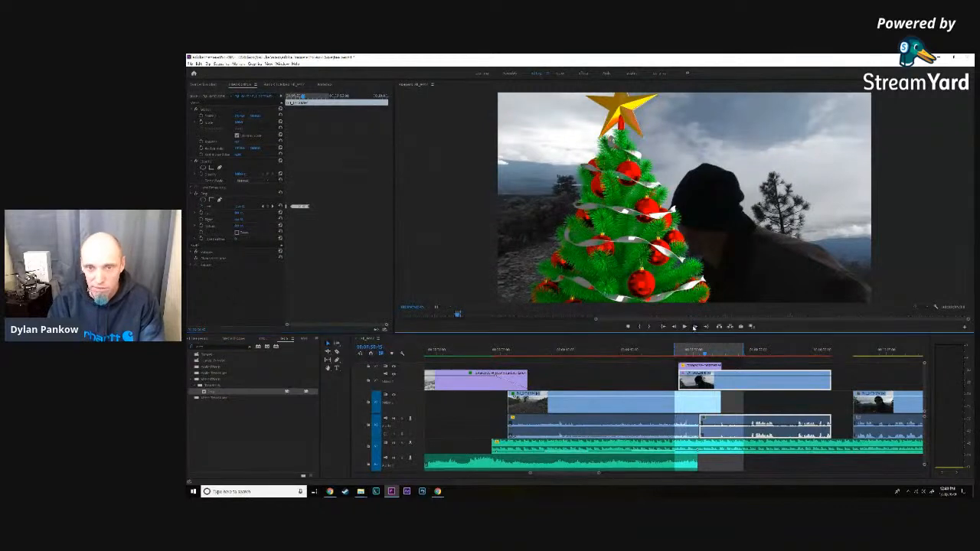
- Advance until the tree clears the man's face, select the road clip, and adjust its right crop behind the tree
left_click(694, 328)
left_click(695, 327)
left_click(695, 328)
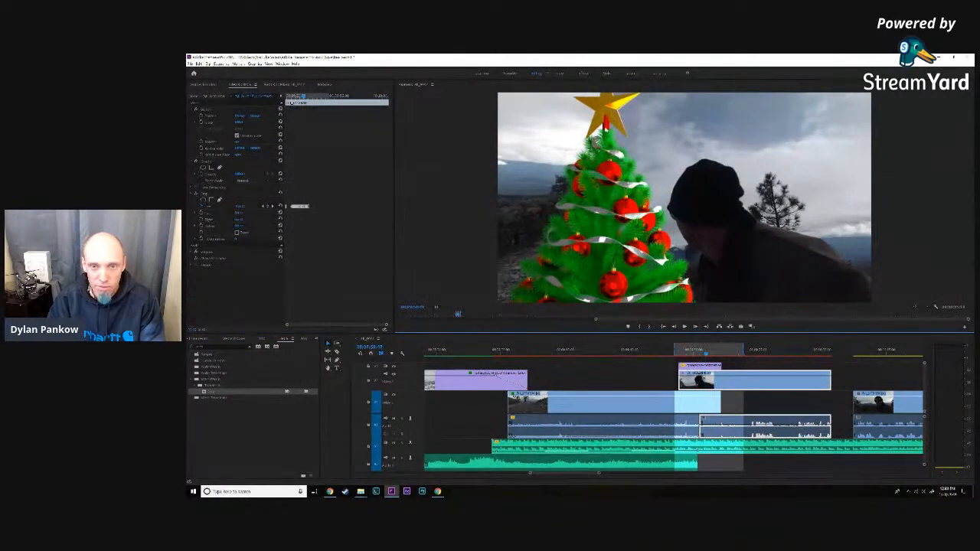
left_click(589, 152)
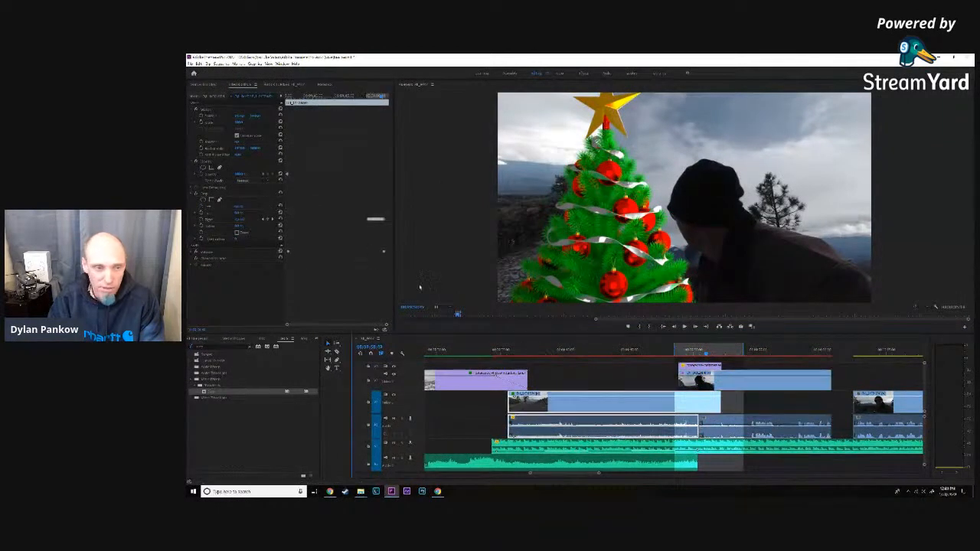
left_click(242, 219)
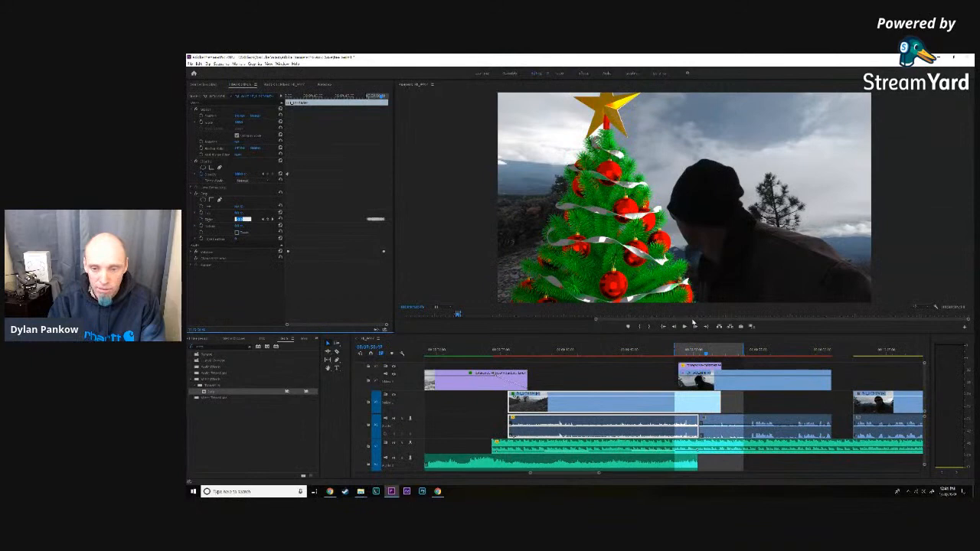
- Advance to the all-gold, front-facing star, adjust the man's clip's left crop, and correct that crop on the preceding frame
left_click(695, 327)
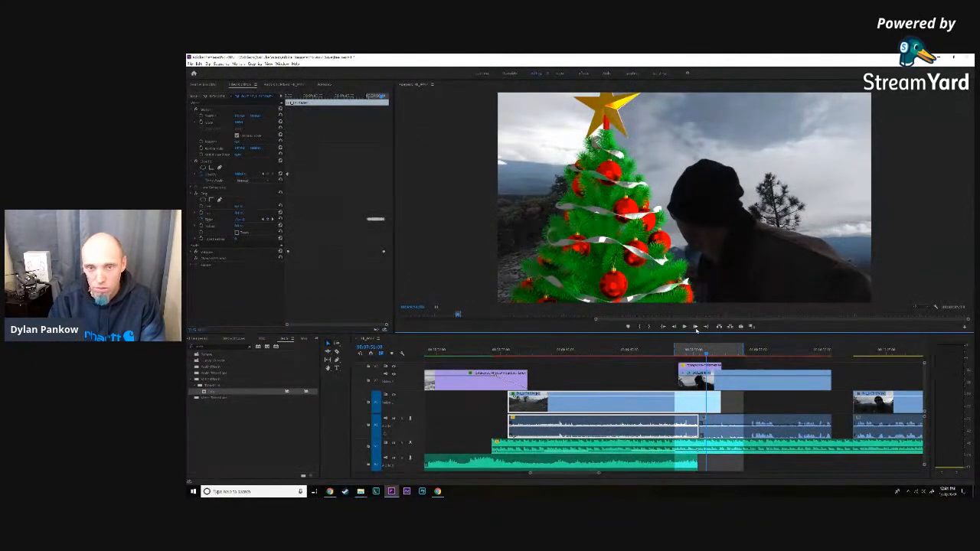
left_click(696, 327)
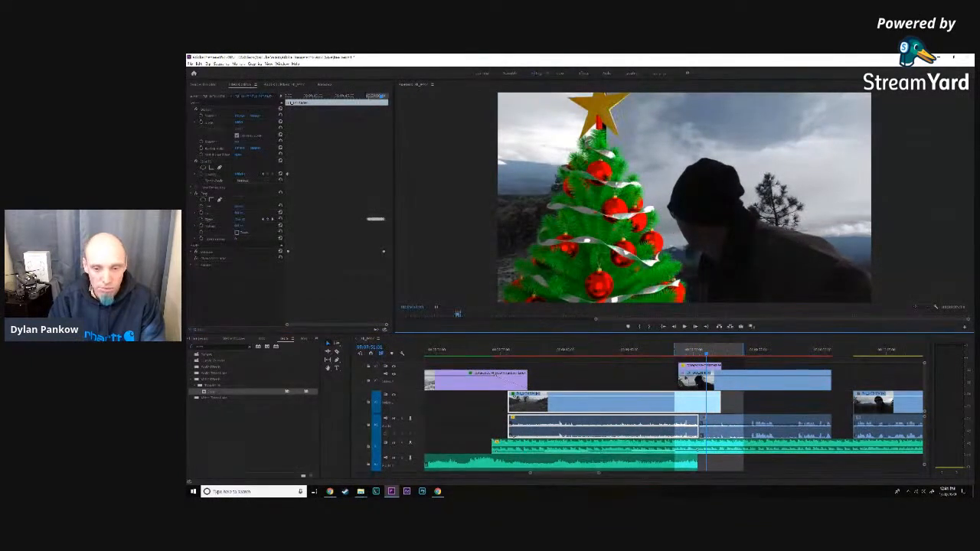
left_click(696, 327)
left_click(238, 208)
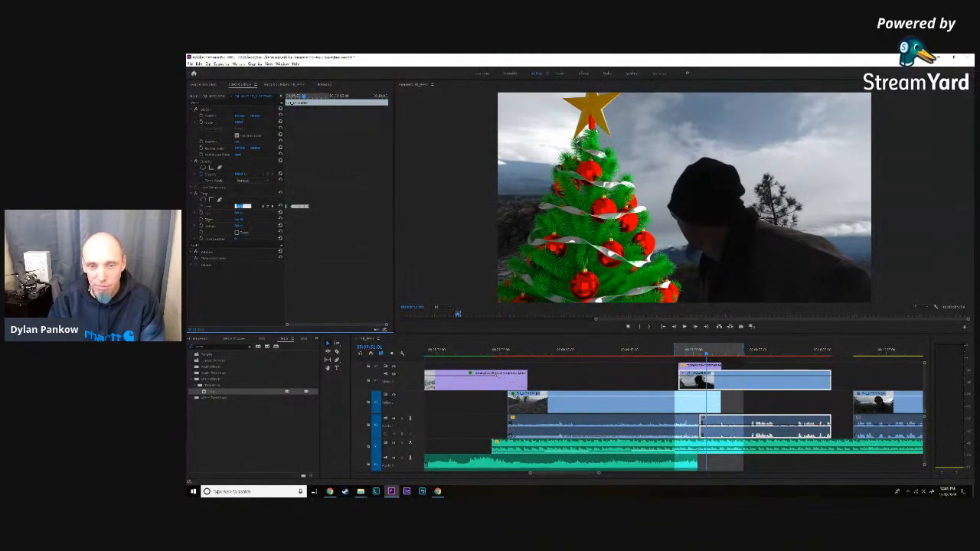
left_click(674, 326)
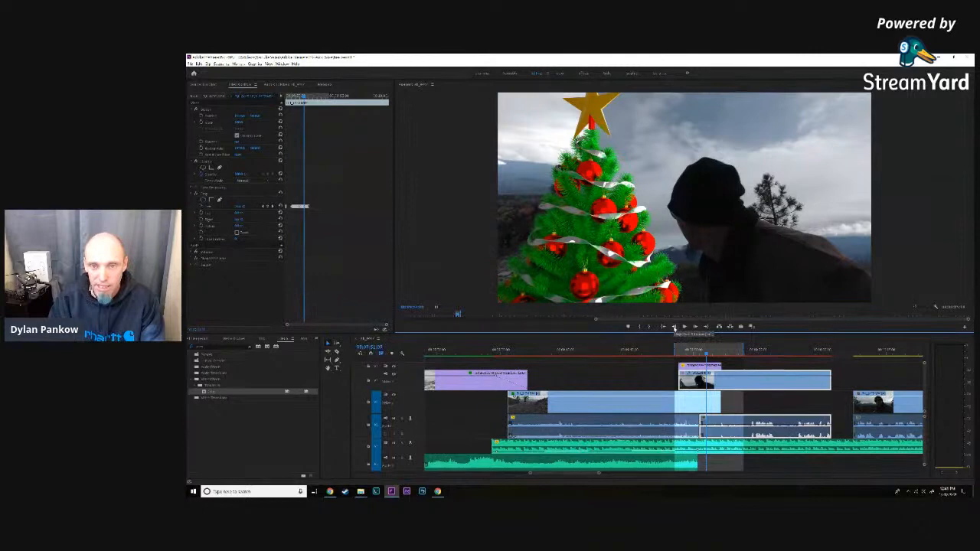
left_click(674, 327)
left_click(242, 206)
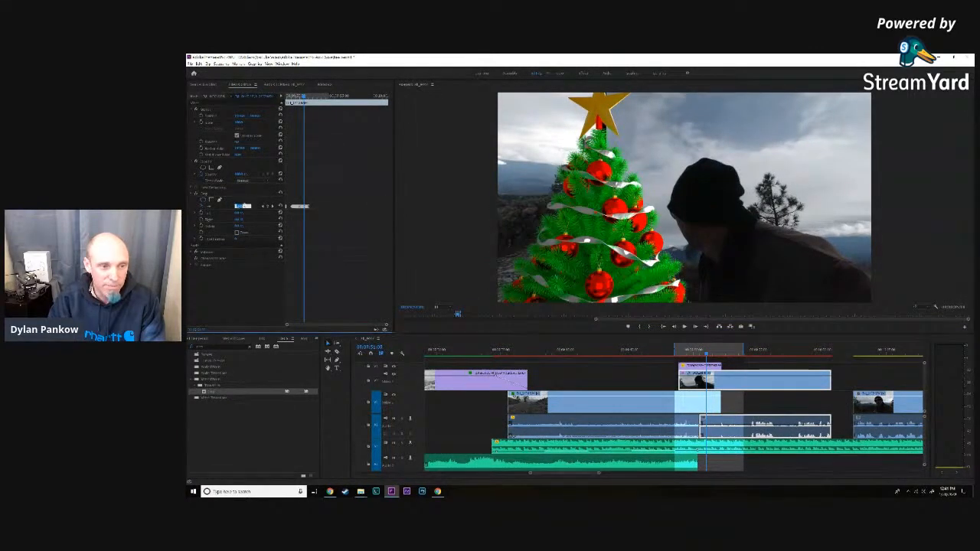
- Adjust the man's clip's left crop on two further frames as the star's orange edge comes into view
left_click(694, 329)
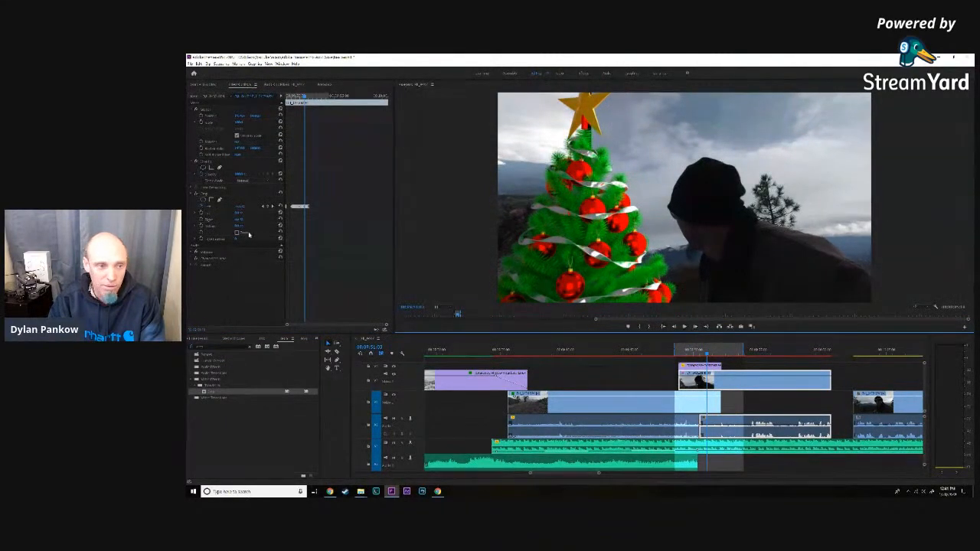
left_click(237, 208)
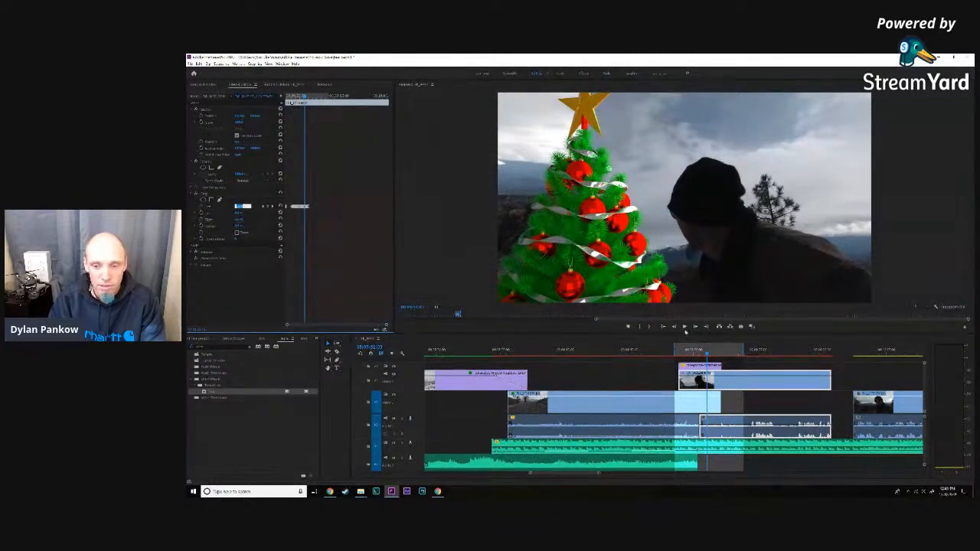
left_click(695, 328)
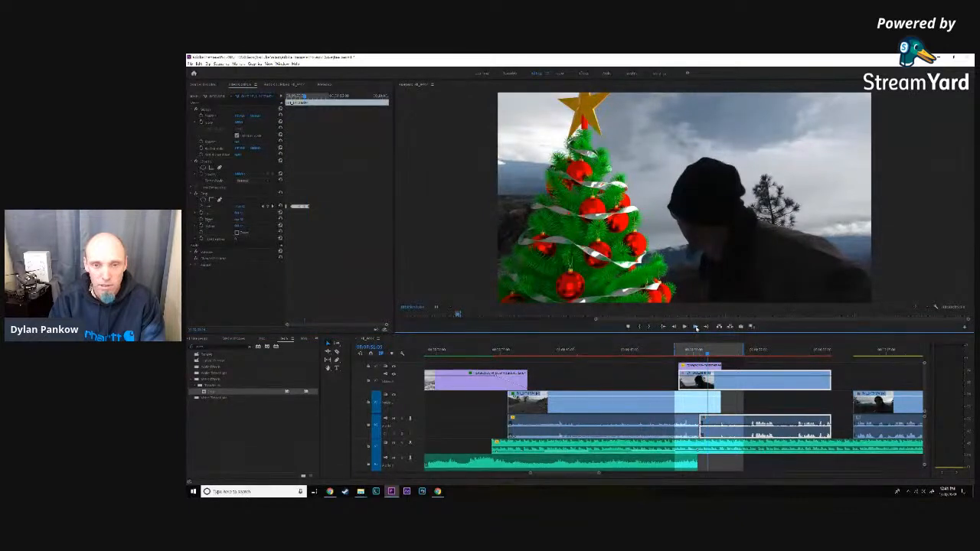
left_click(696, 329)
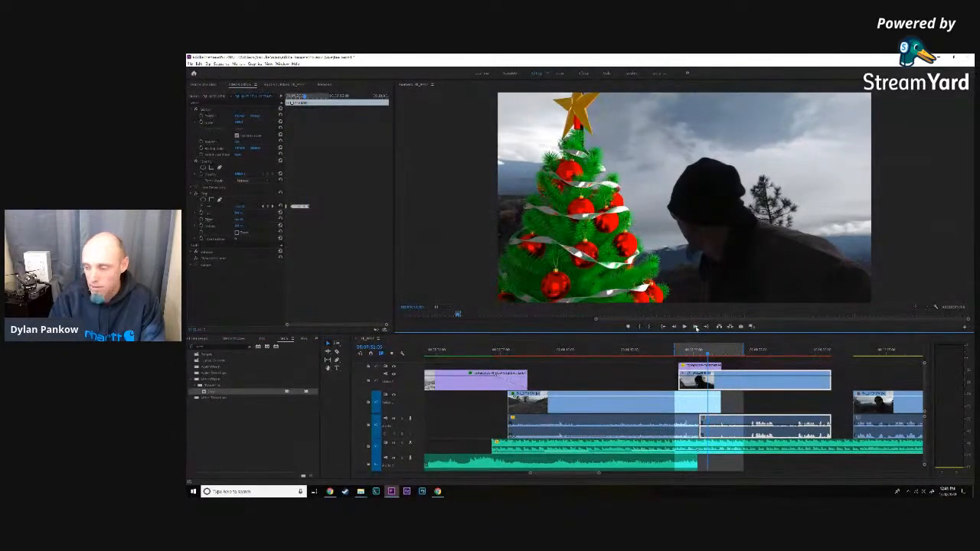
left_click(239, 206)
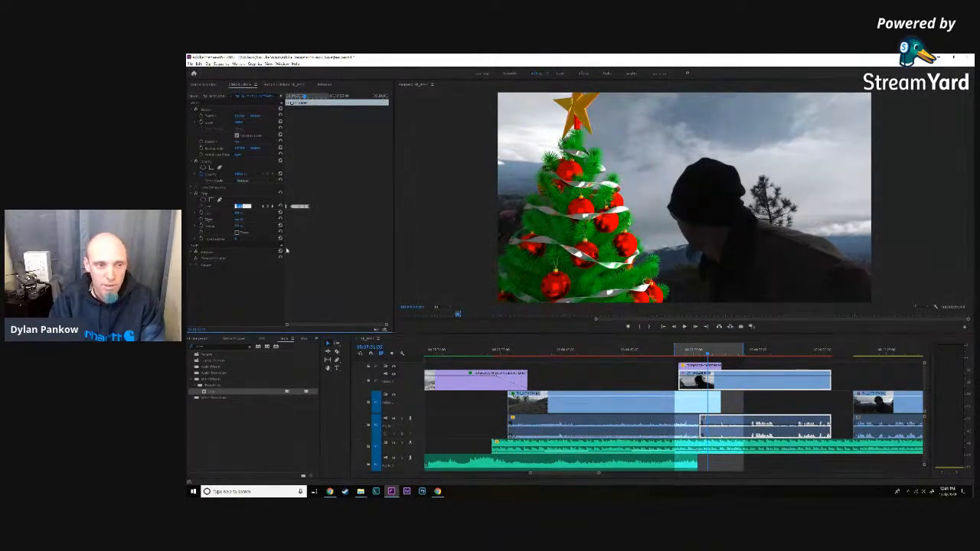
- Advance until the star turns partly side-on and adjust the man's clip's left crop beneath it
left_click(696, 327)
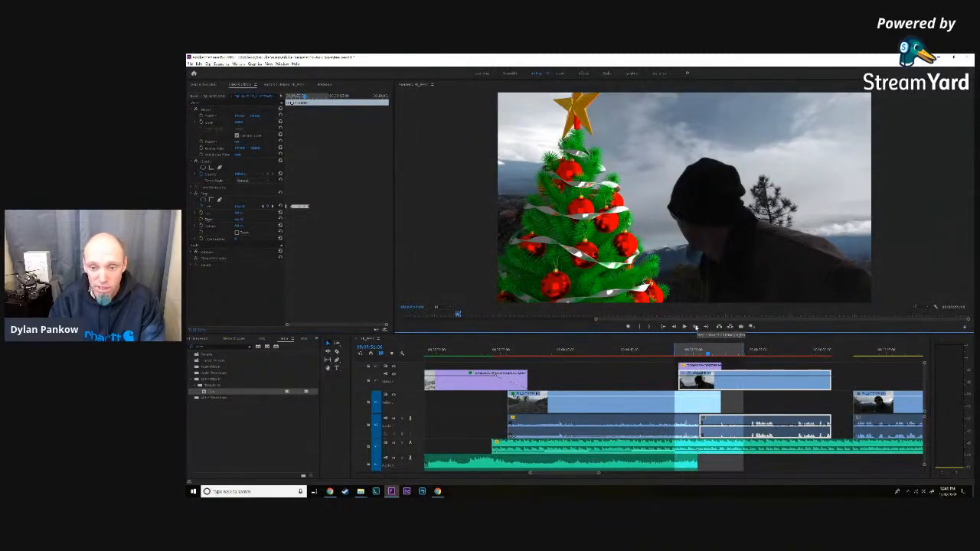
left_click(696, 328)
left_click(696, 328)
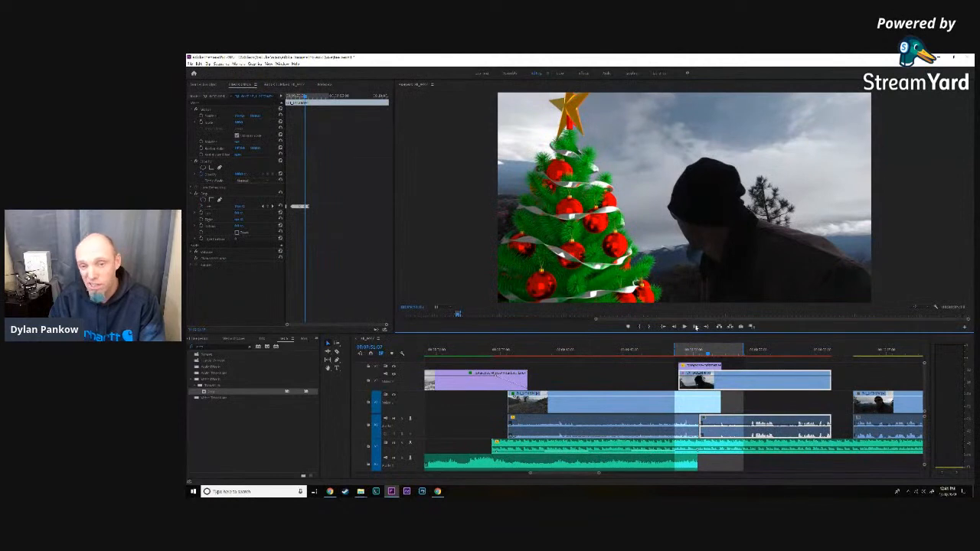
left_click(696, 328)
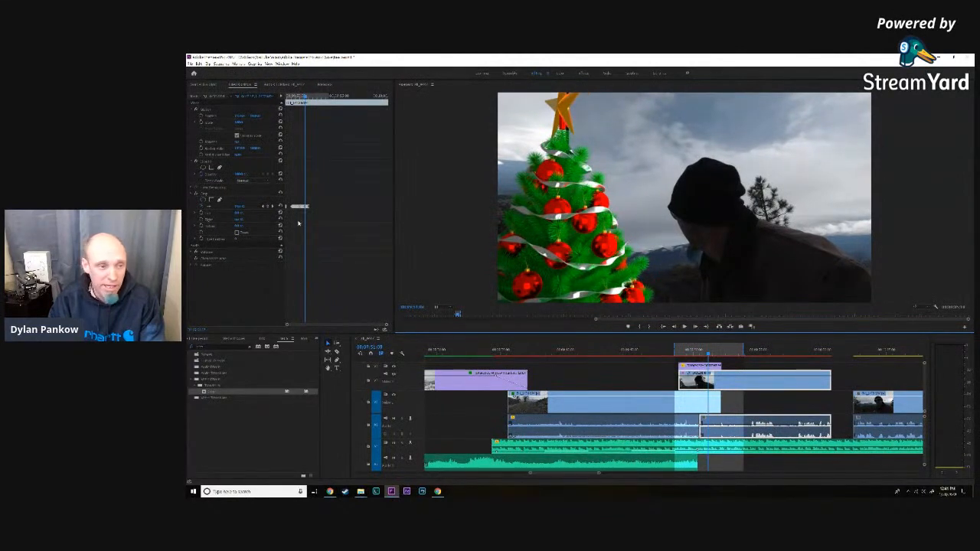
left_click(241, 206)
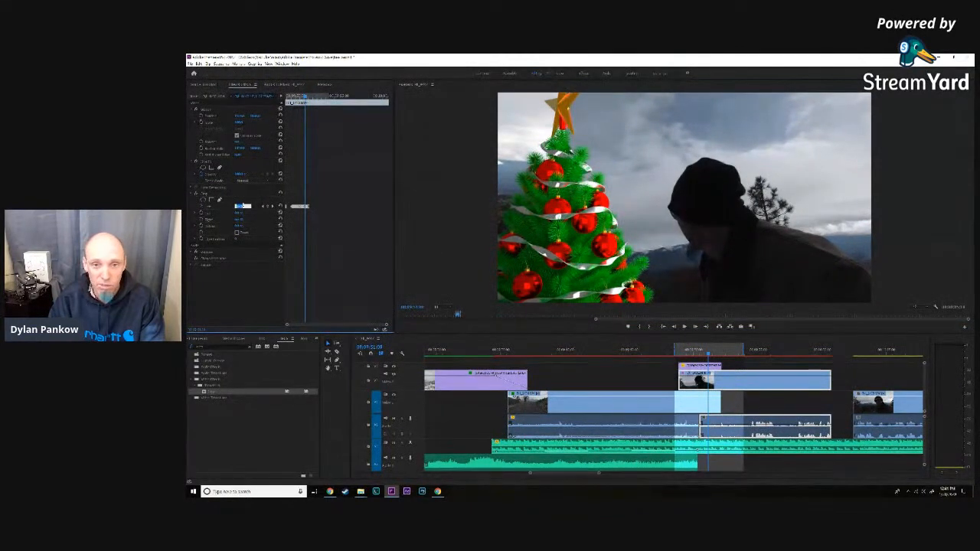
- Advance until the star is nearly edge-on and adjust the man's clip's left crop to fill the gap beside its base
left_click(696, 327)
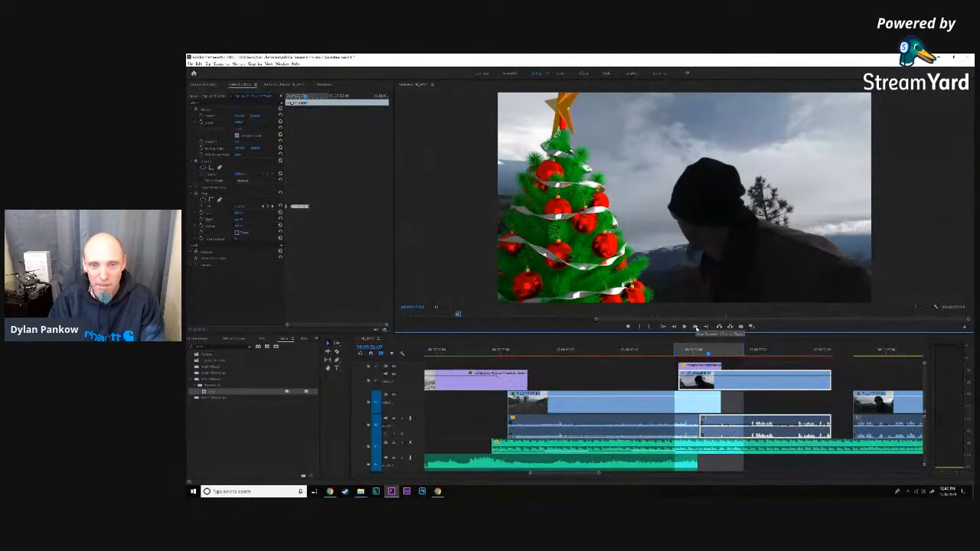
left_click(696, 327)
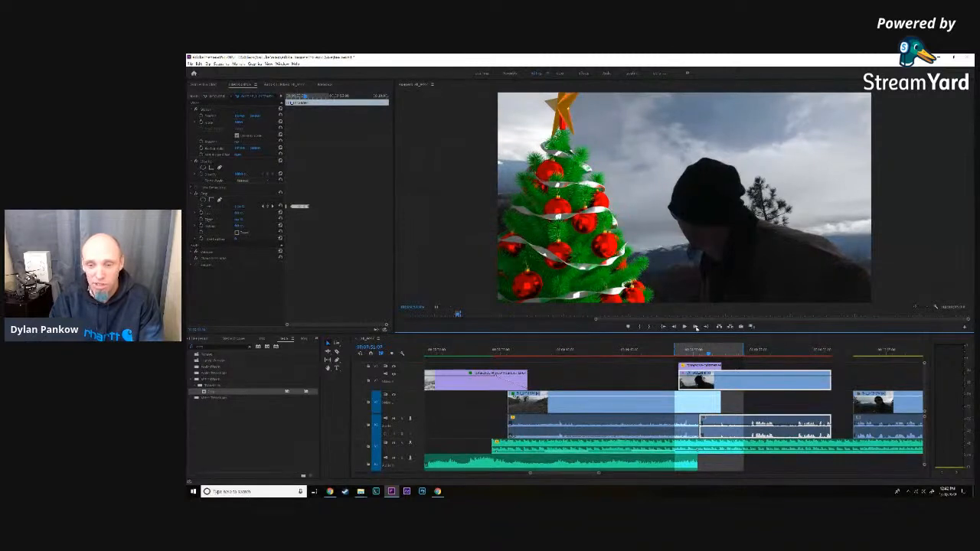
left_click(697, 327)
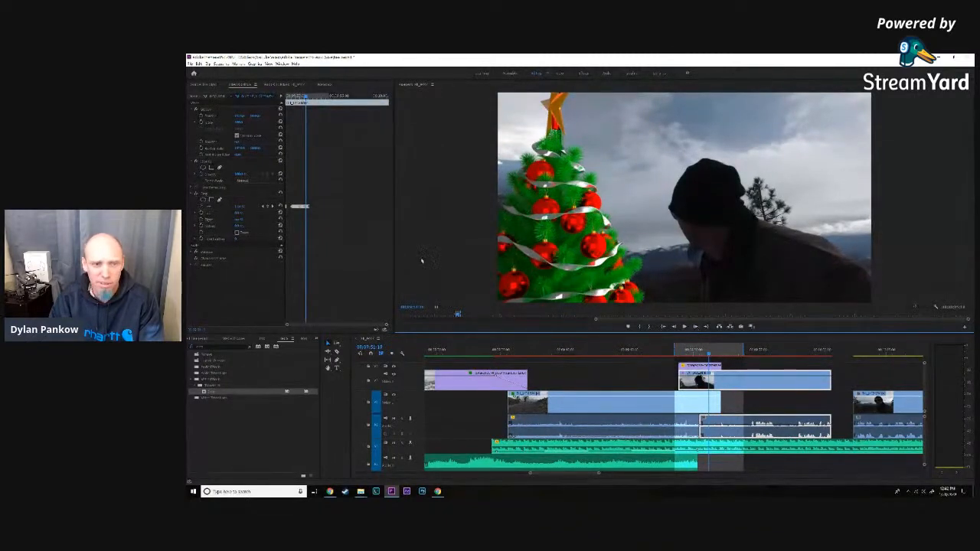
left_click(239, 207)
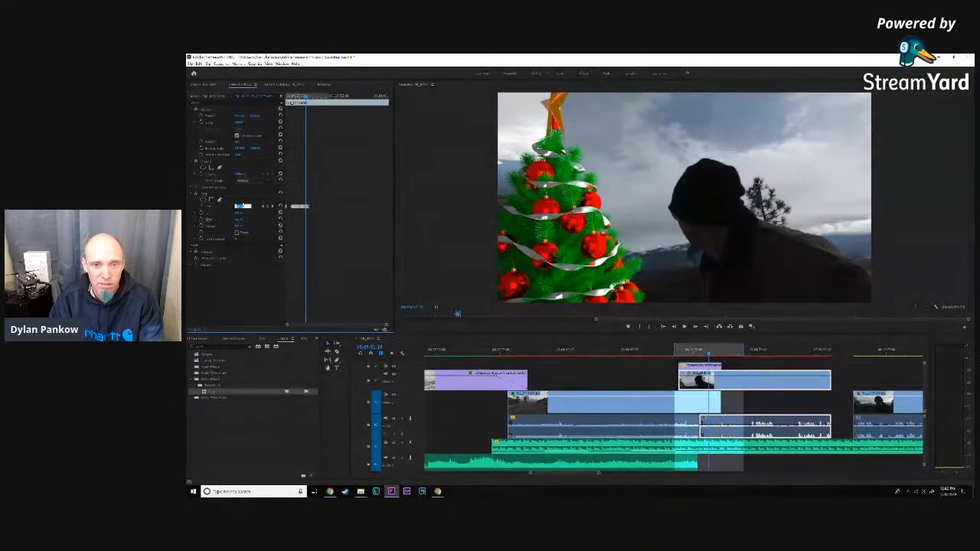
left_click(696, 328)
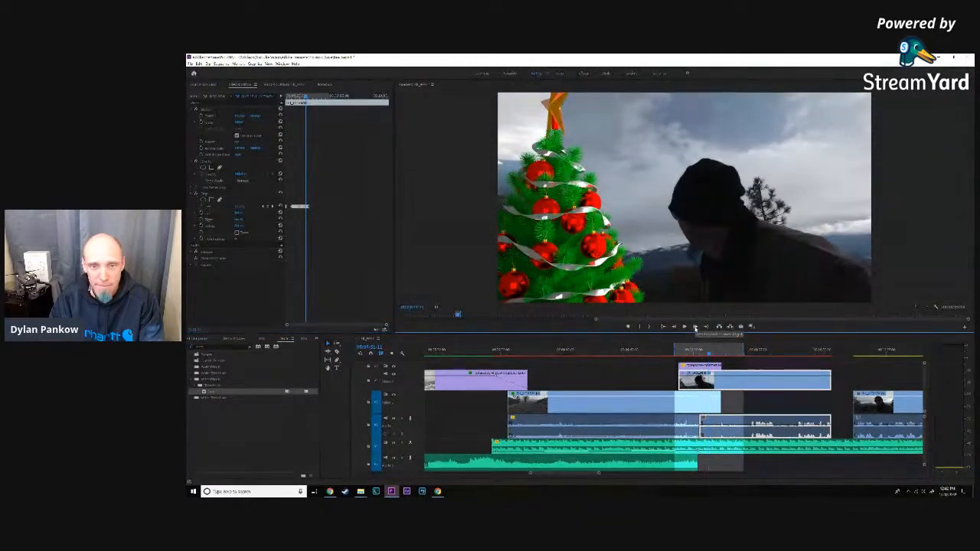
- Advance until the edge-on star nears the frame's left edge and adjust the man's clip's left crop
left_click(696, 328)
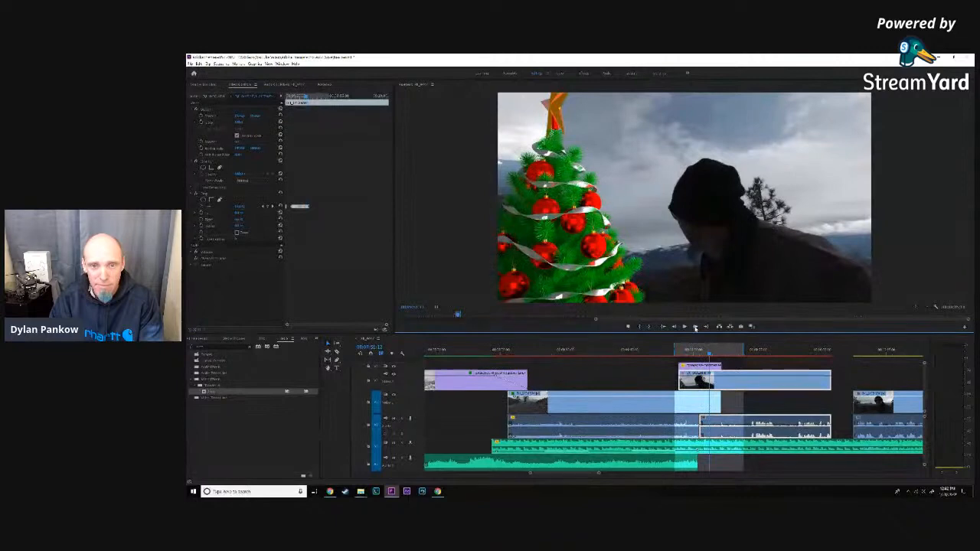
left_click(696, 328)
left_click(696, 328)
left_click(695, 328)
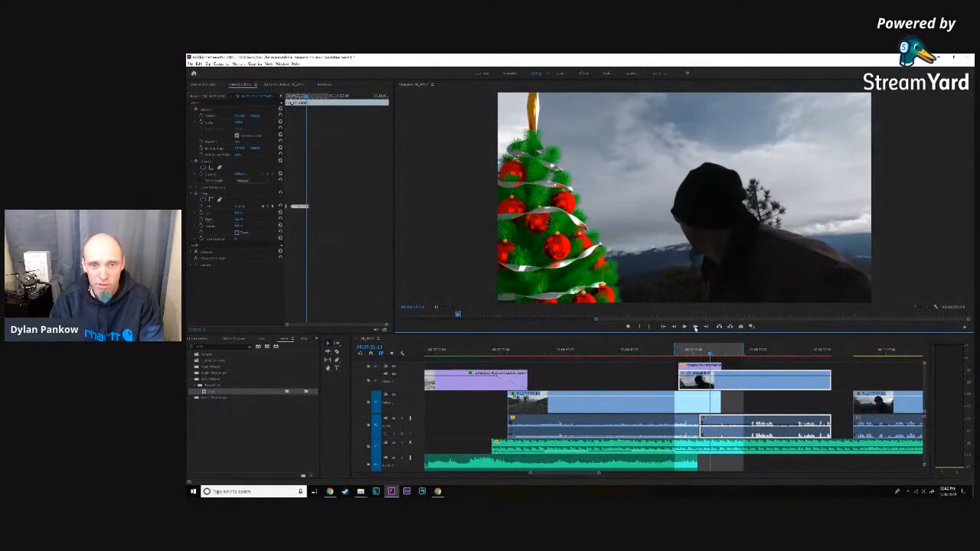
left_click(696, 327)
left_click(695, 328)
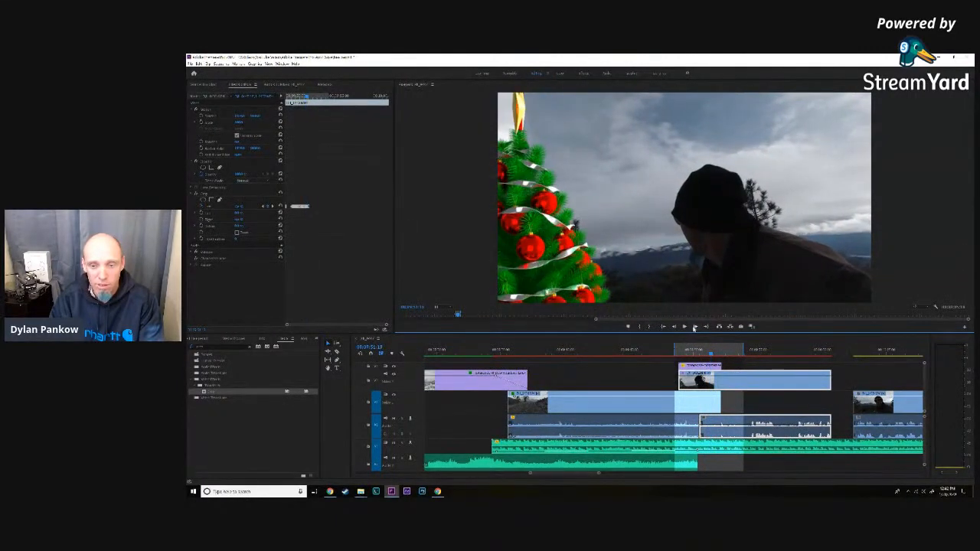
left_click(674, 328)
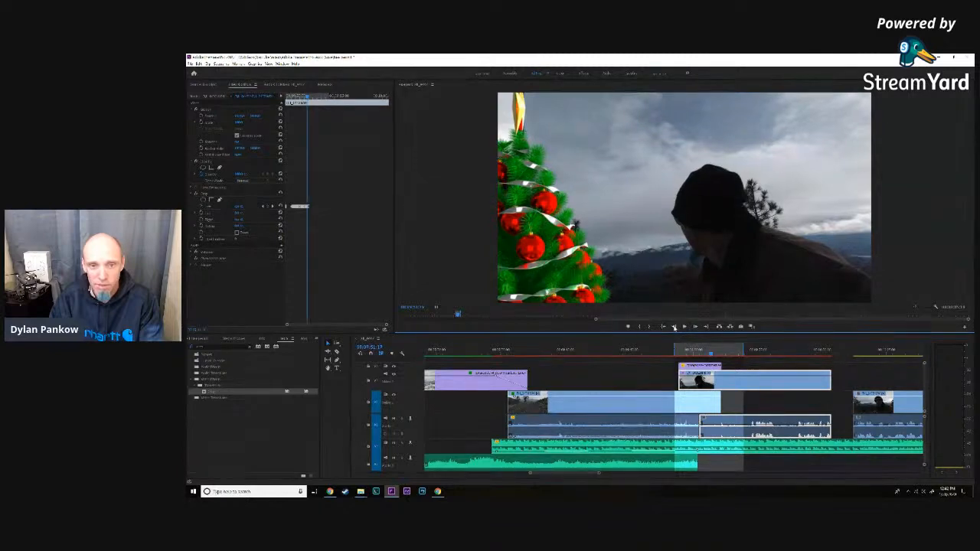
left_click(242, 206)
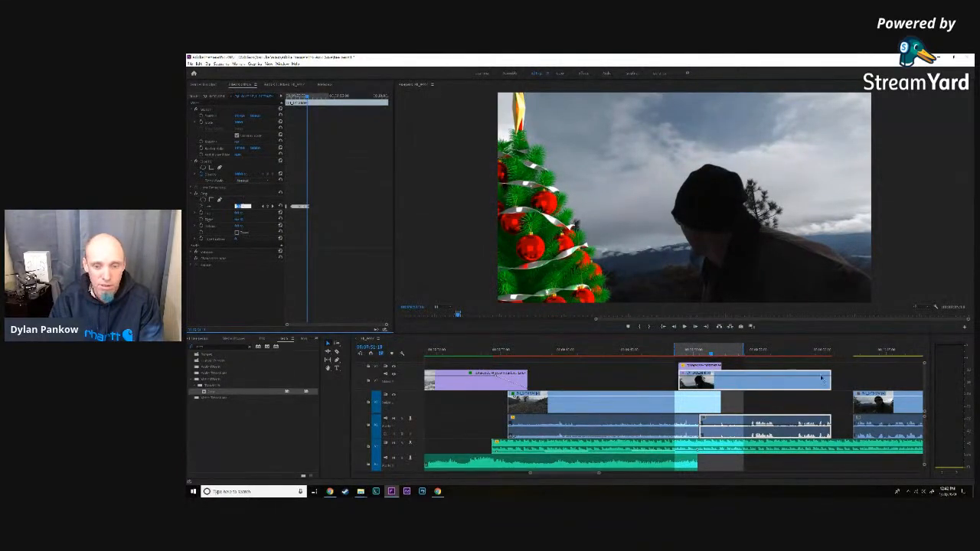
- Advance until the star starts leaving the frame, adjust the man's clip's left crop, and check the following frame
left_click(694, 328)
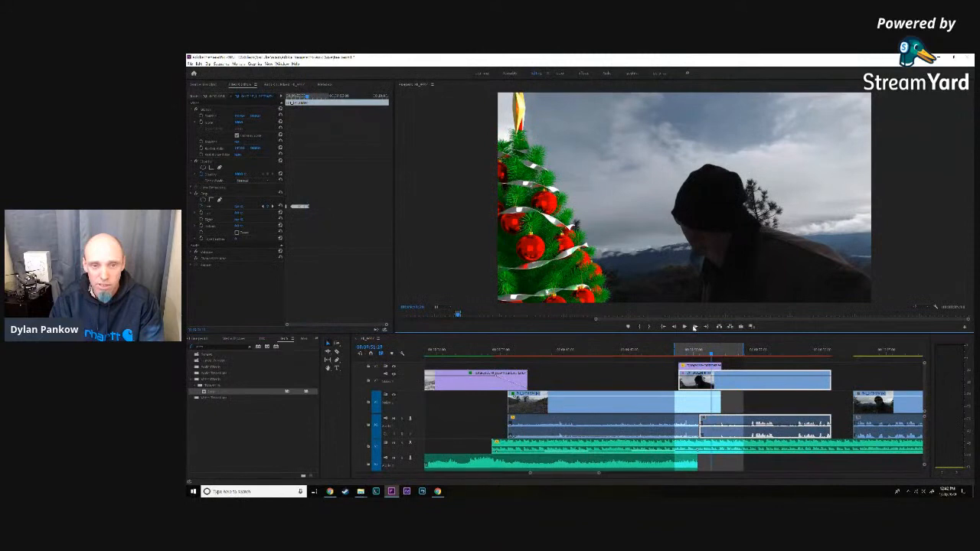
left_click(695, 328)
left_click(695, 328)
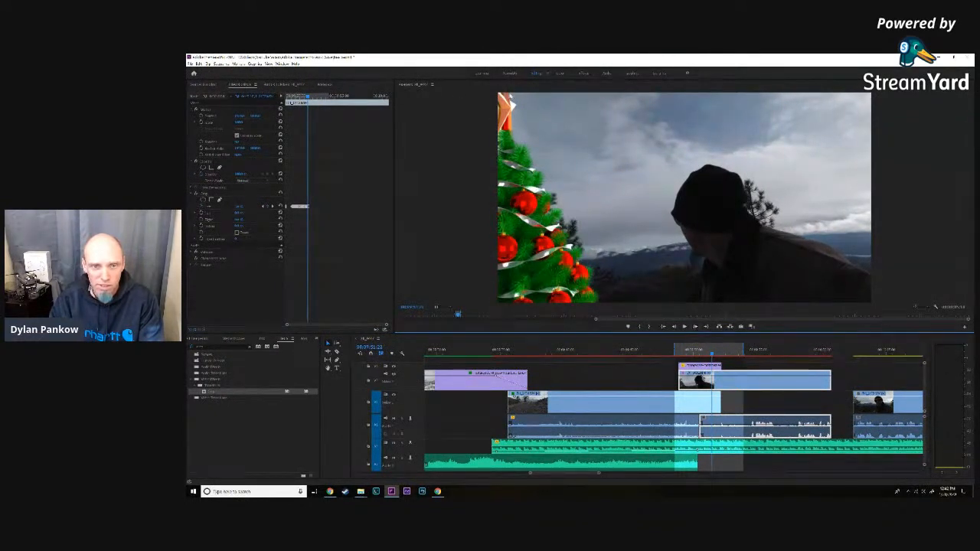
left_click(241, 206)
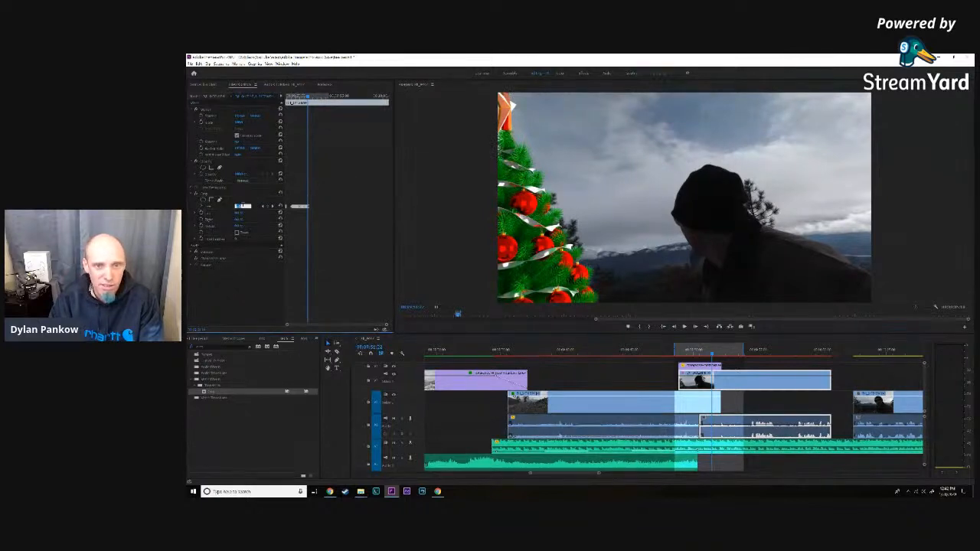
left_click(694, 328)
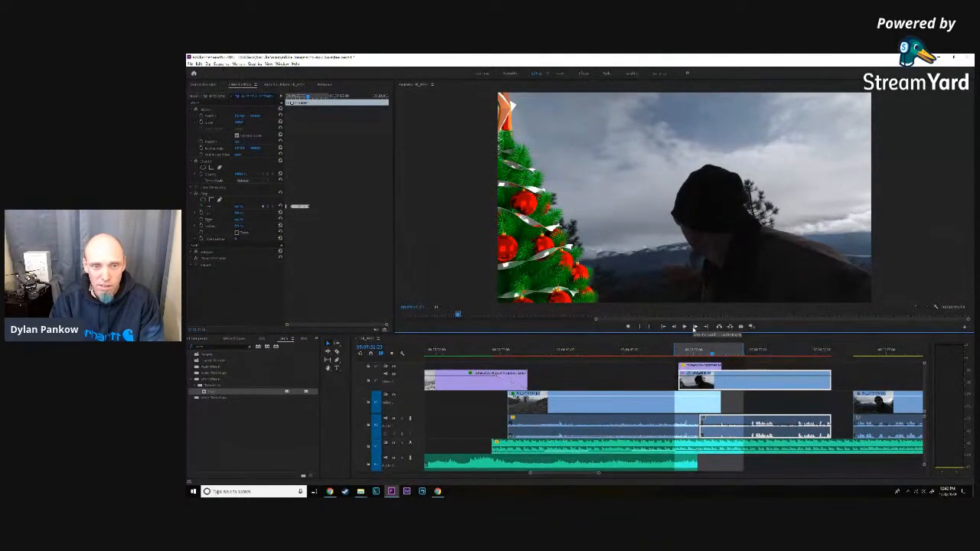
left_click(694, 328)
left_click(695, 327)
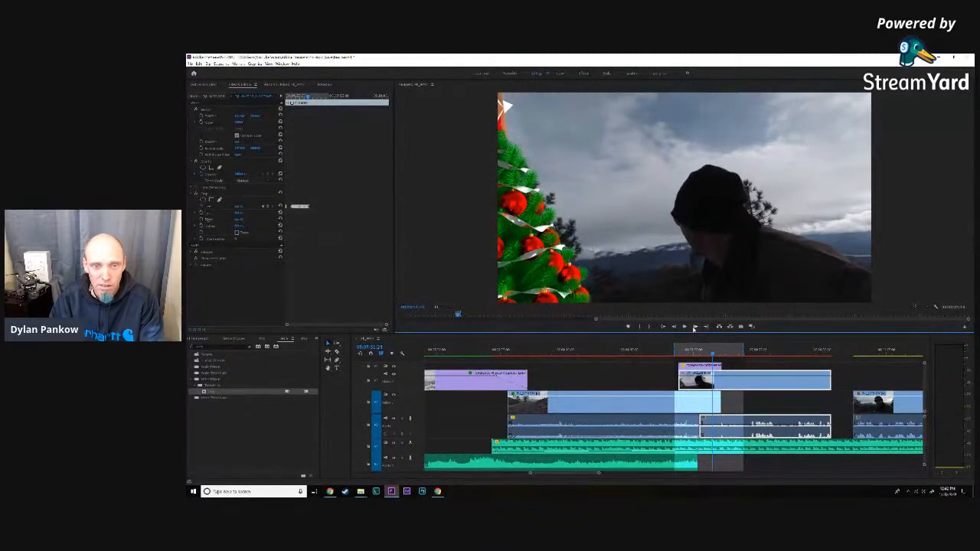
- Render the marked range and play the Christmas tree transition from the start of the man's clip
key("Return")
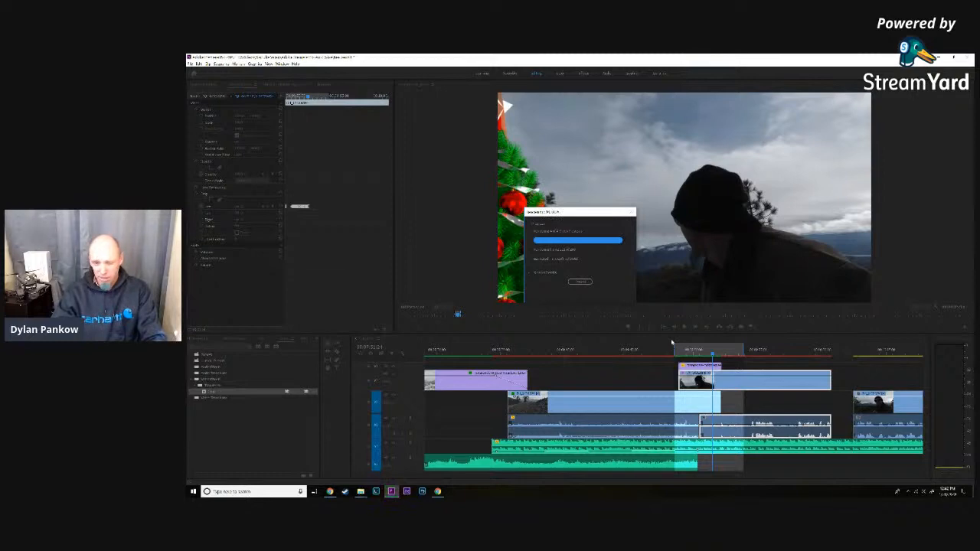
left_click(693, 353)
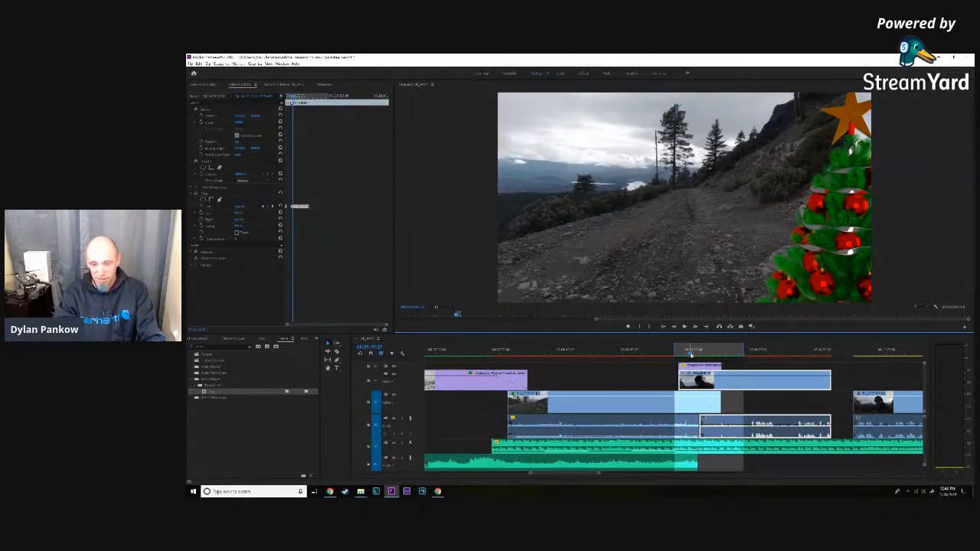
left_click_drag(691, 353, 679, 356)
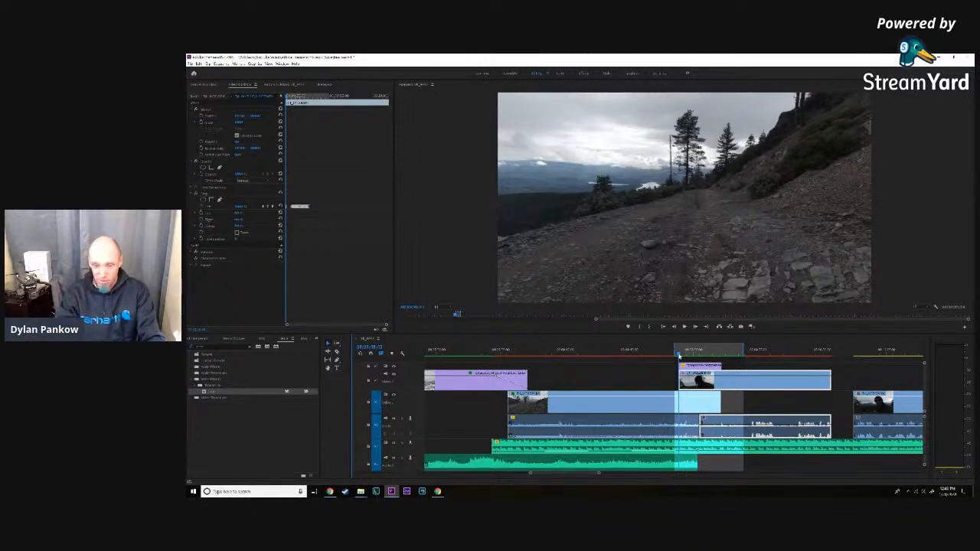
key("space")
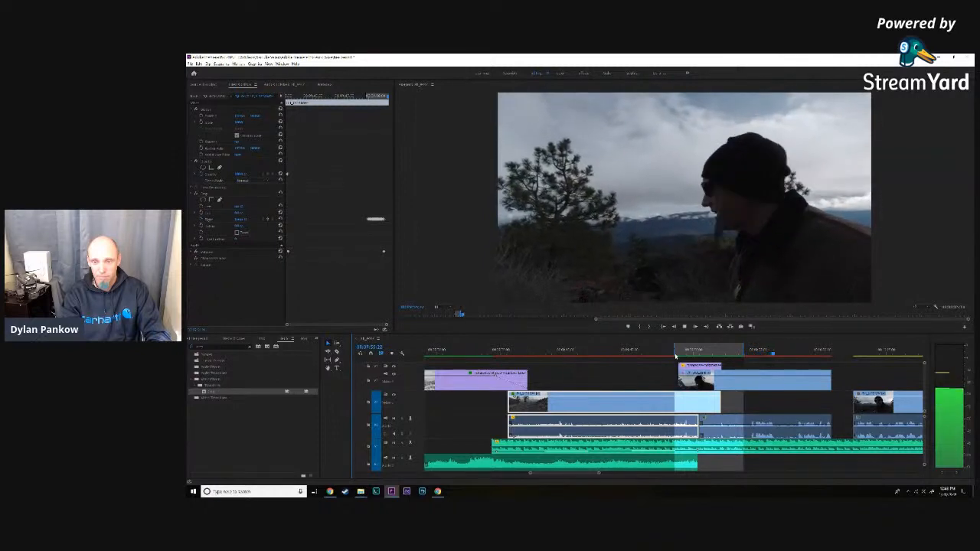
key("space")
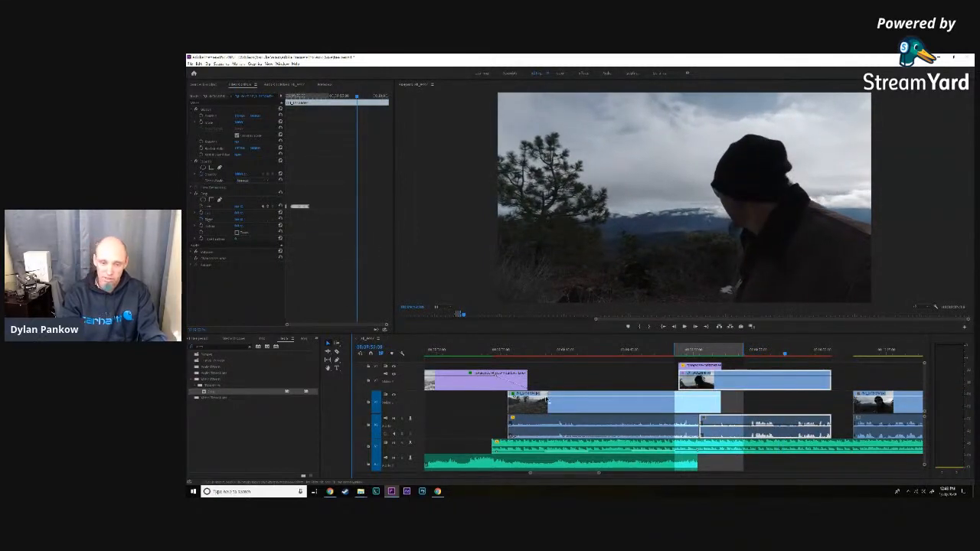
- Play the opening mountain shot and extend the start of the music clip slightly ahead of it
left_click_drag(599, 475, 624, 476)
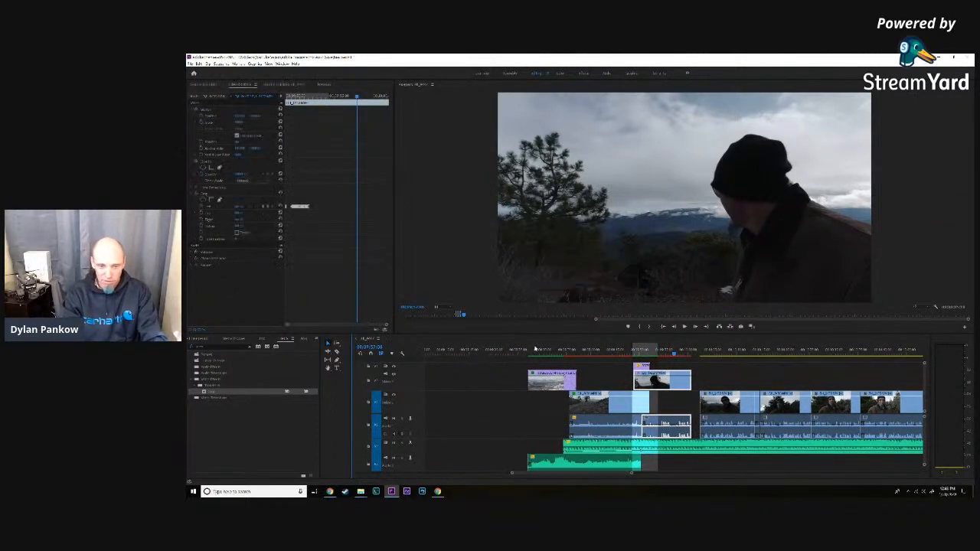
left_click(528, 349)
key("space")
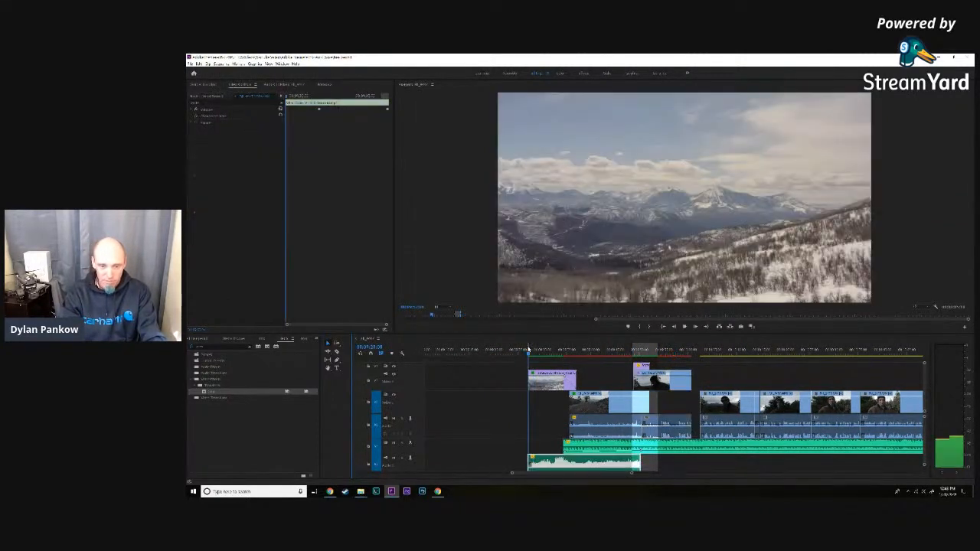
key("space")
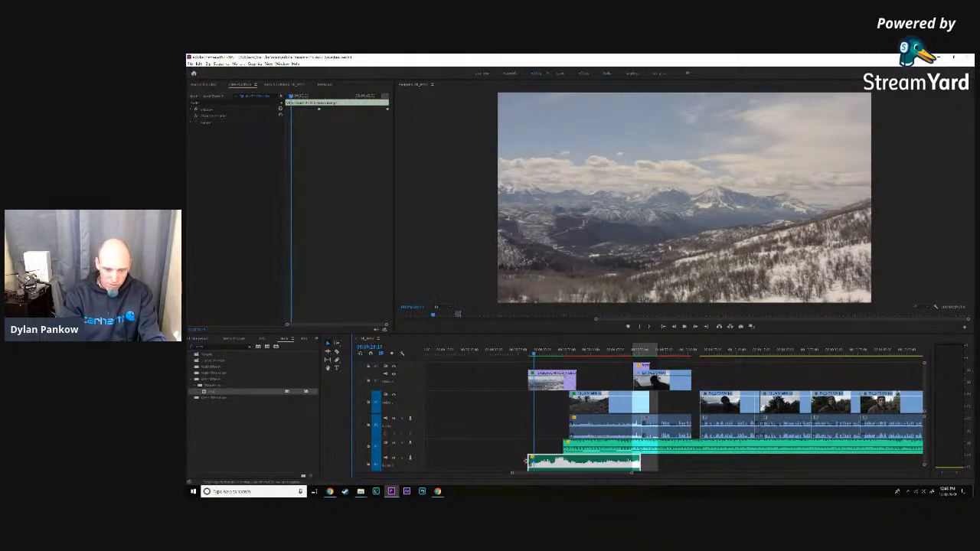
left_click_drag(529, 462, 527, 461)
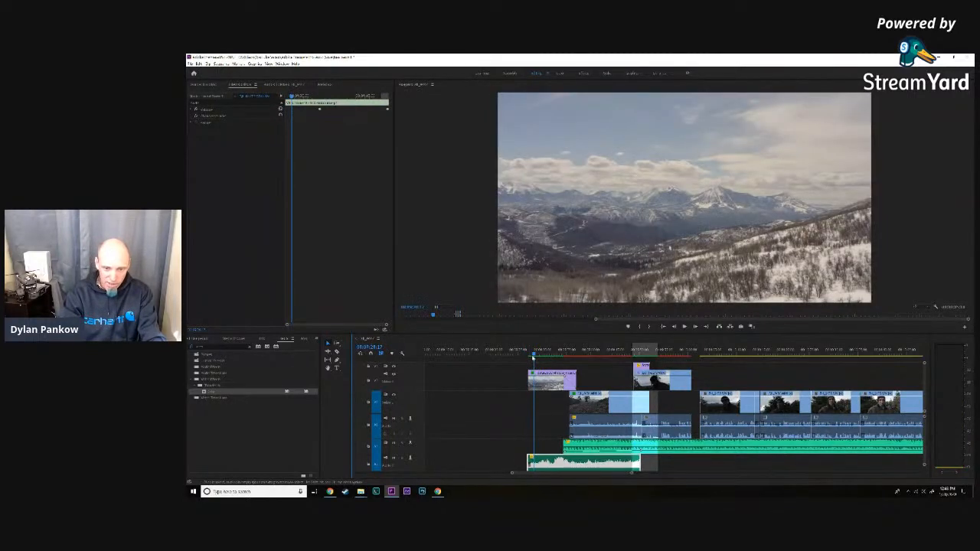
- Play the sequence from the start of the music through the dissolve into the road clip
left_click(528, 353)
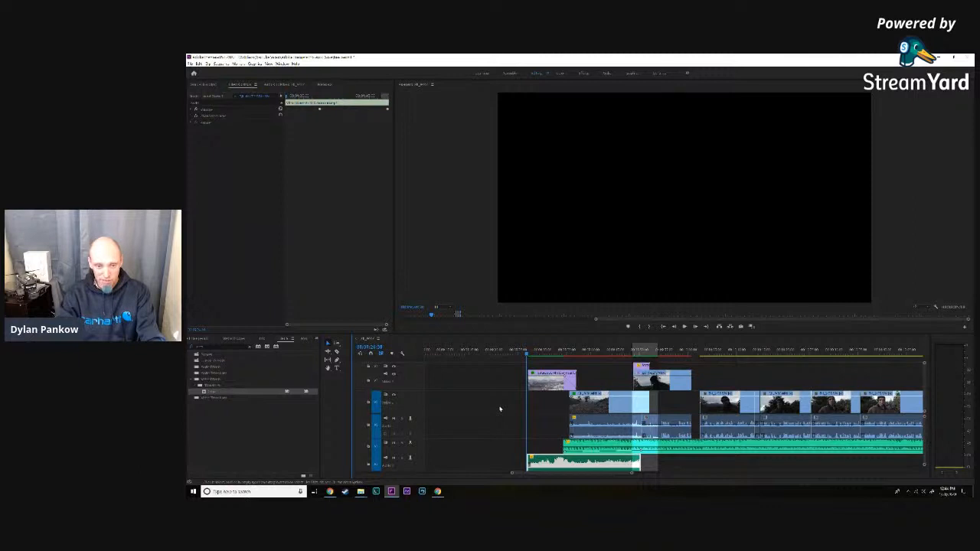
key("space")
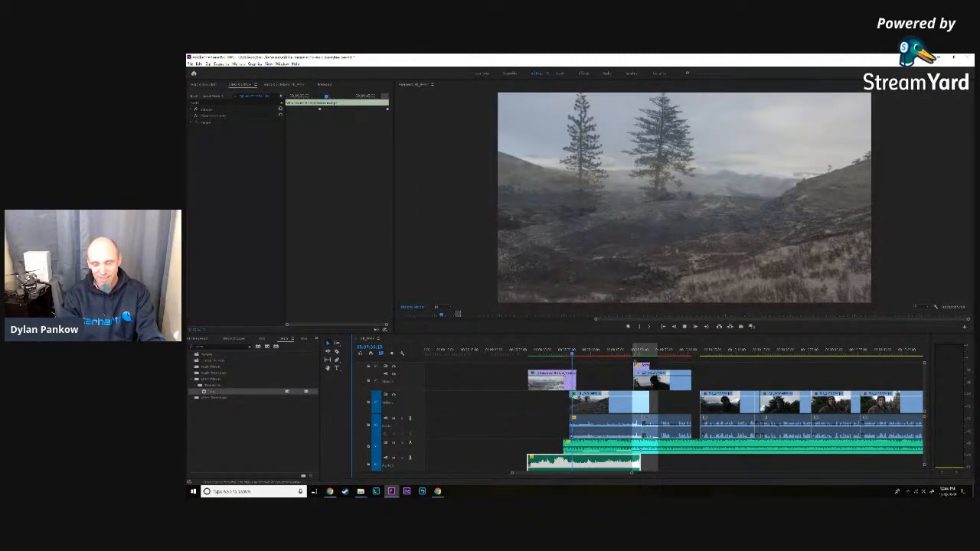
key("space")
- Delay the mountain clip's fade-out by moving its first opacity keyframe to the start of the road clip
left_click(561, 351)
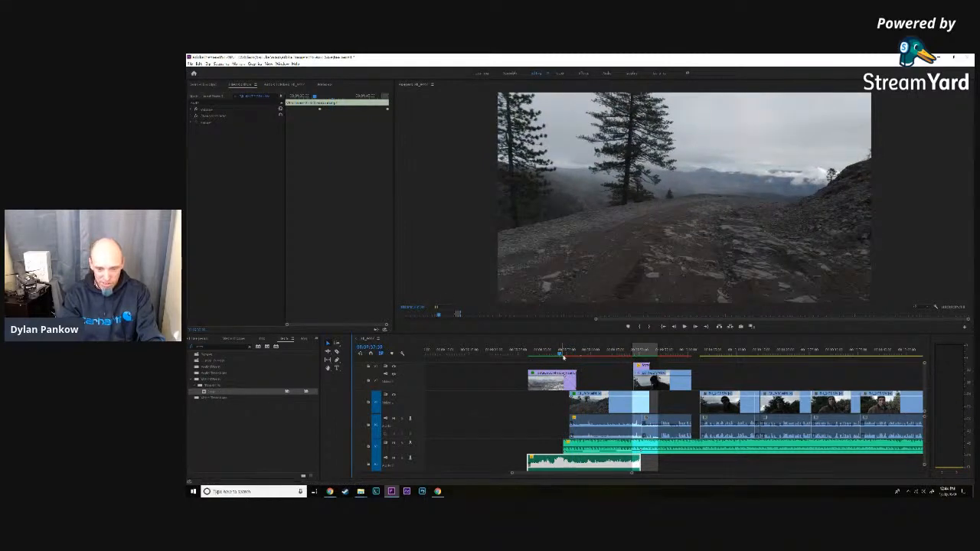
left_click_drag(632, 474, 587, 473)
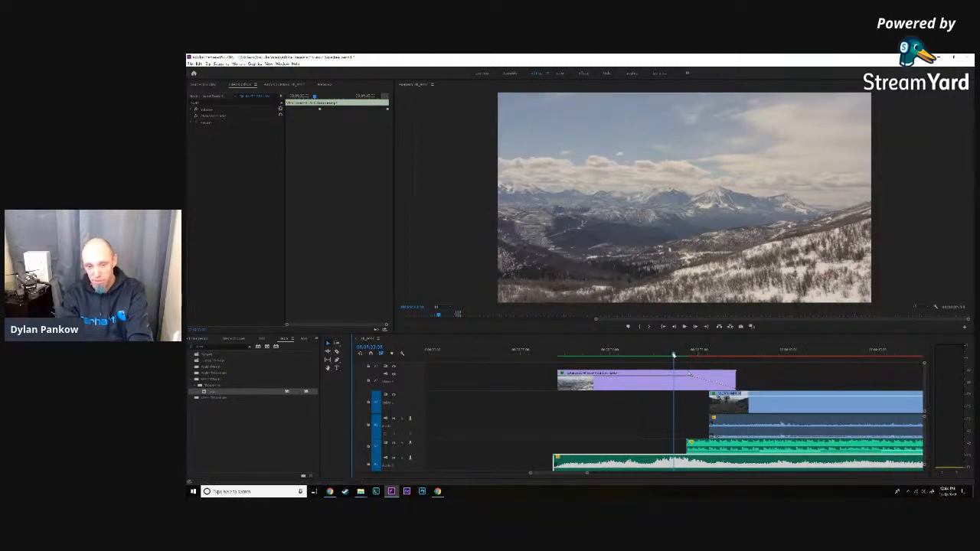
left_click_drag(674, 356, 694, 357)
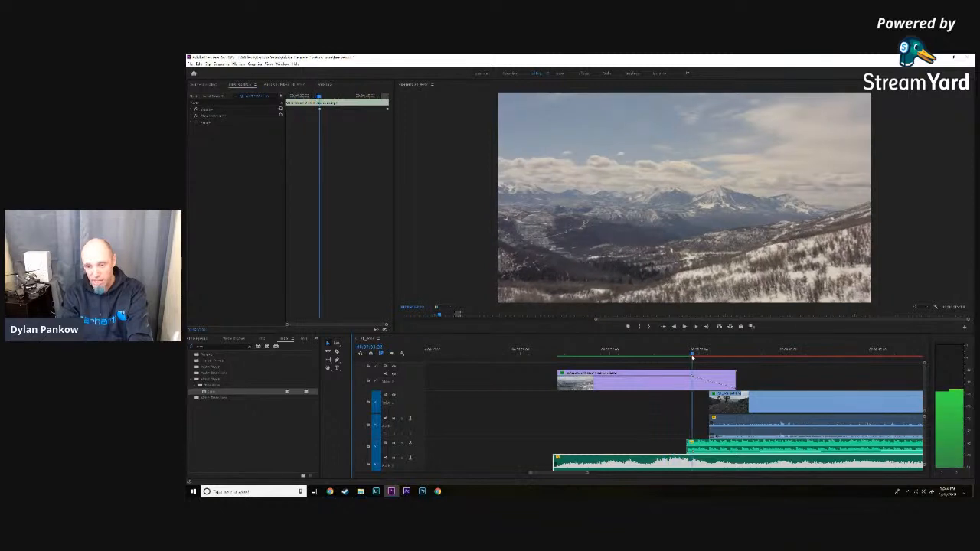
mouse_move(694, 358)
left_mouse_down()
mouse_move(721, 361)
mouse_move(706, 364)
mouse_move(706, 356)
left_mouse_up()
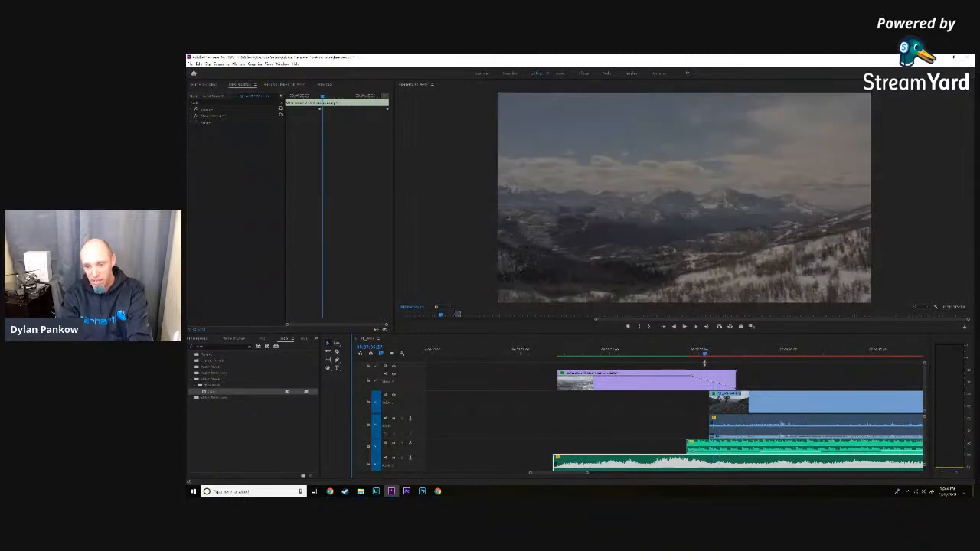
left_click_drag(704, 354, 709, 355)
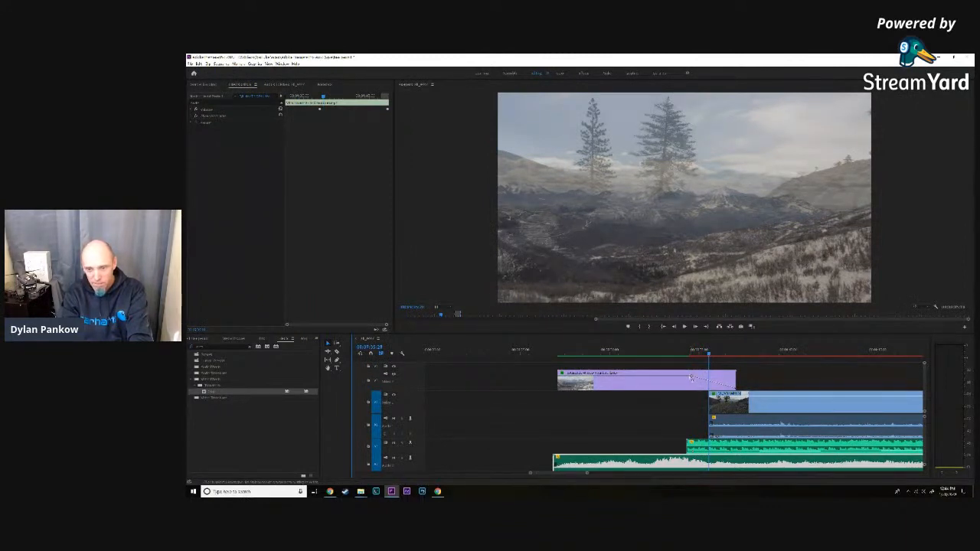
left_click(691, 378)
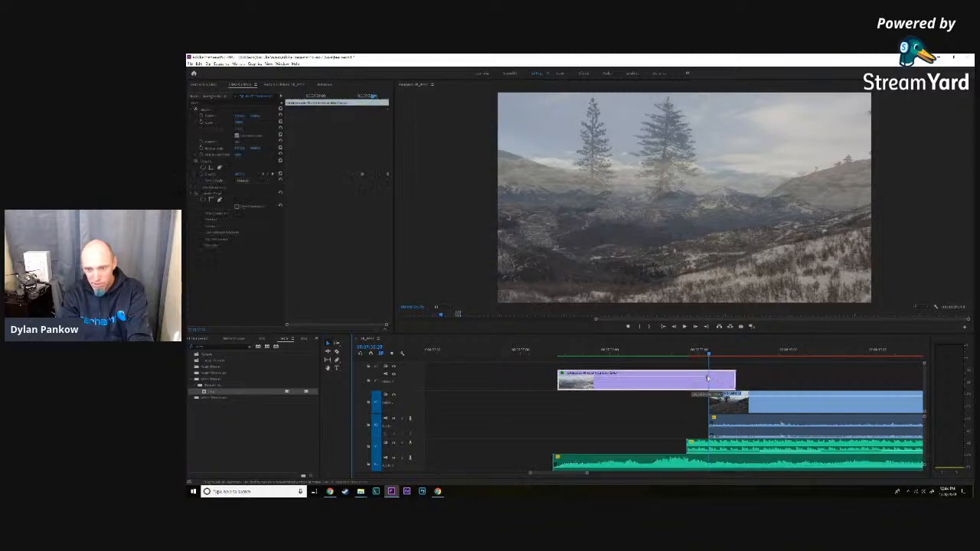
left_click_drag(710, 378, 559, 353)
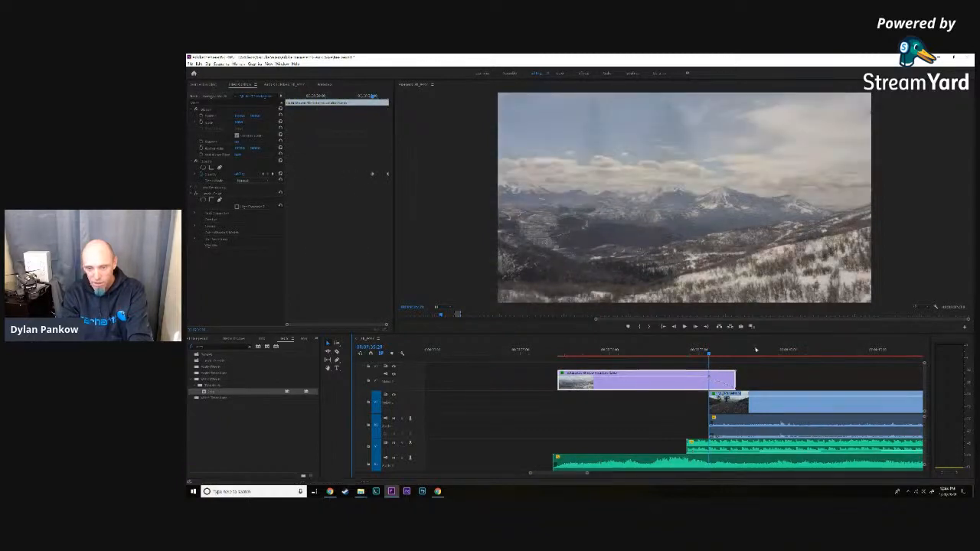
- Mark the in point at the start of the opening music and render the marked range for playback
left_click(556, 353)
left_click_drag(556, 353, 554, 353)
key("i")
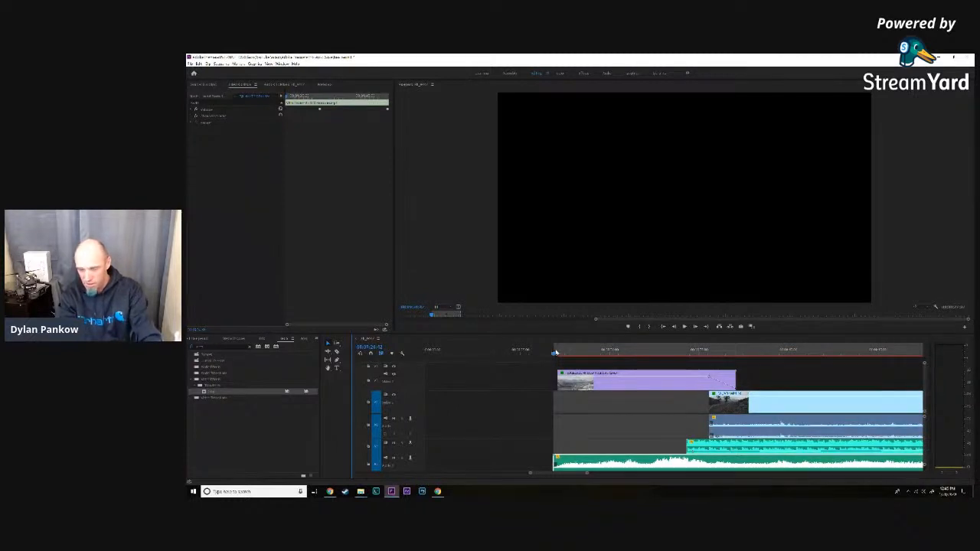
key("Return")
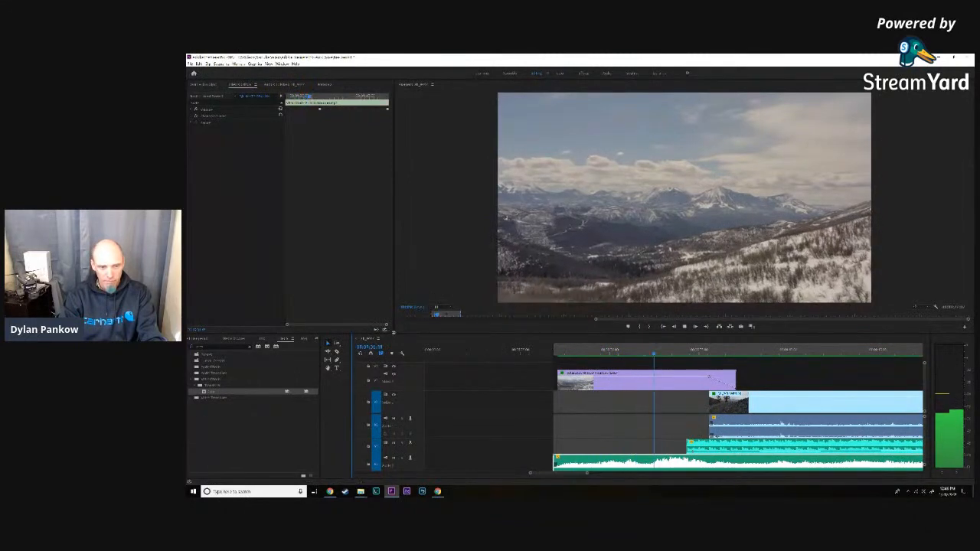
- Resize the panels to show all timeline tracks, and enlarge the program monitor for viewing the edit
left_click_drag(395, 334, 299, 398)
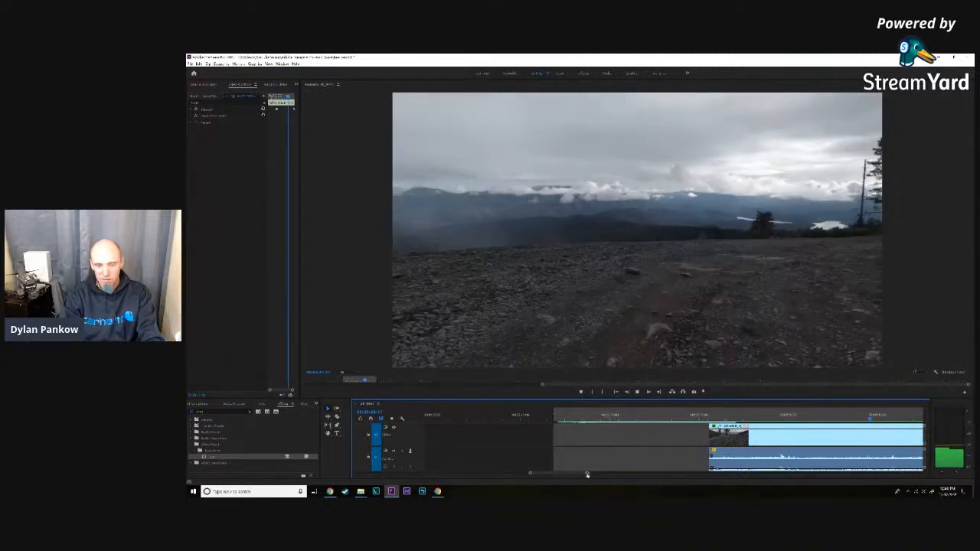
left_click_drag(587, 475, 607, 473)
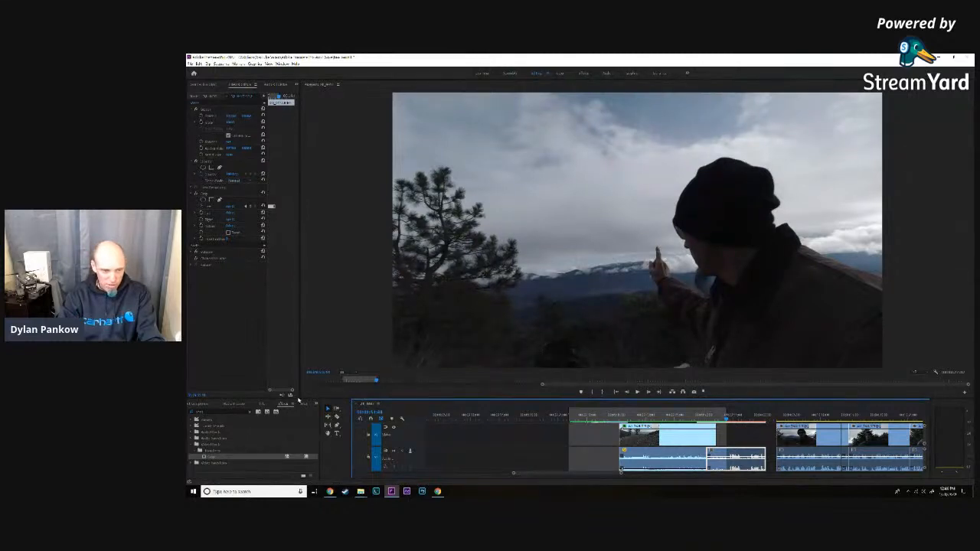
left_click_drag(300, 393, 355, 226)
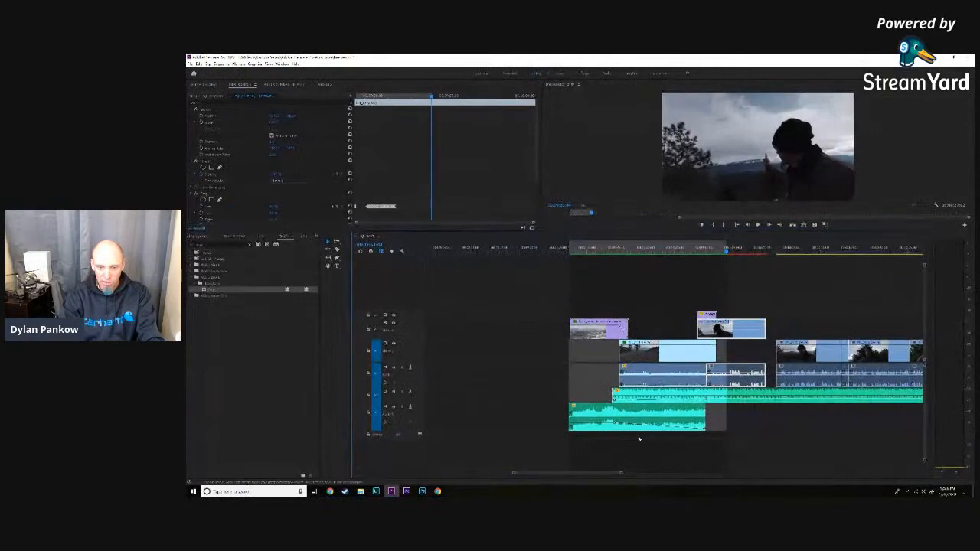
left_click_drag(621, 473, 582, 475)
left_click_drag(607, 474, 621, 474)
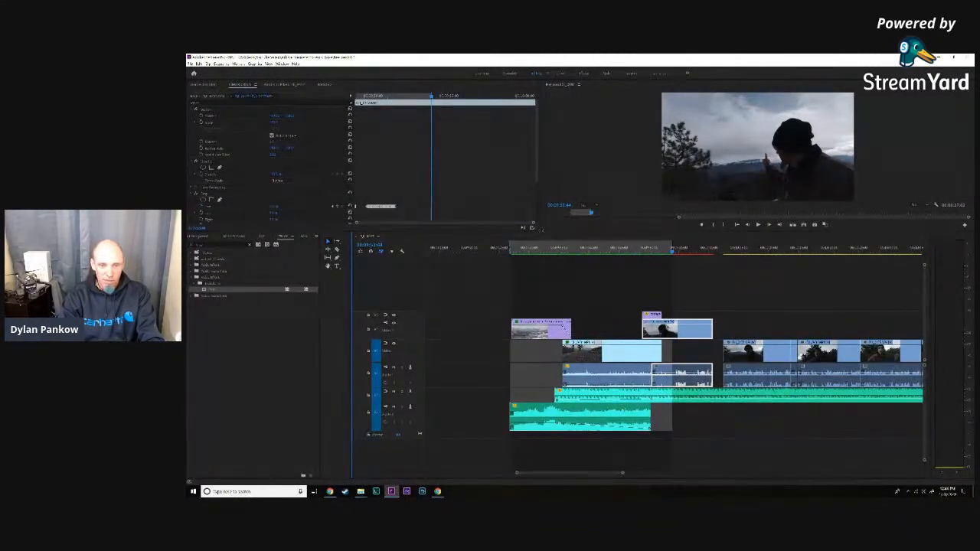
left_click_drag(539, 232, 228, 434)
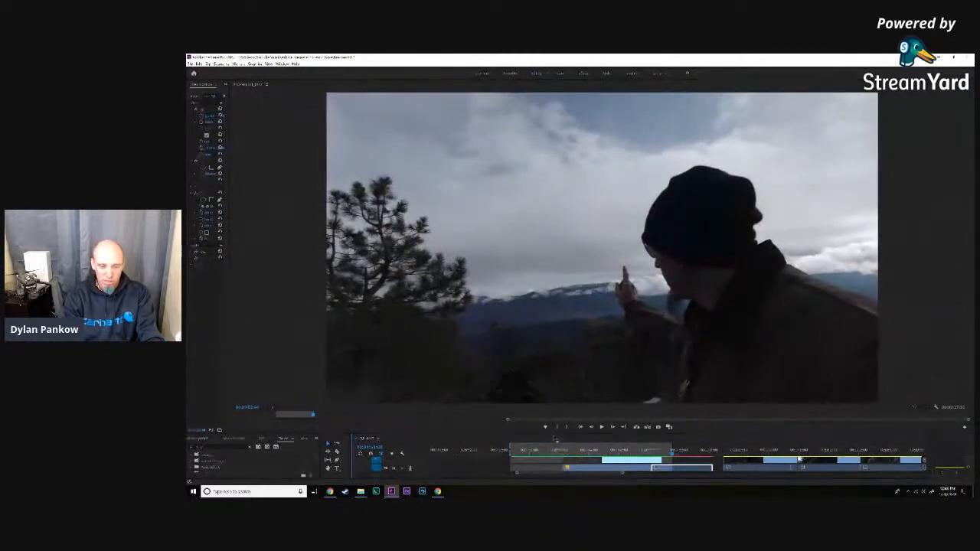
- Play the rendered opening from the start of the music over the mountain clip
left_click(514, 455)
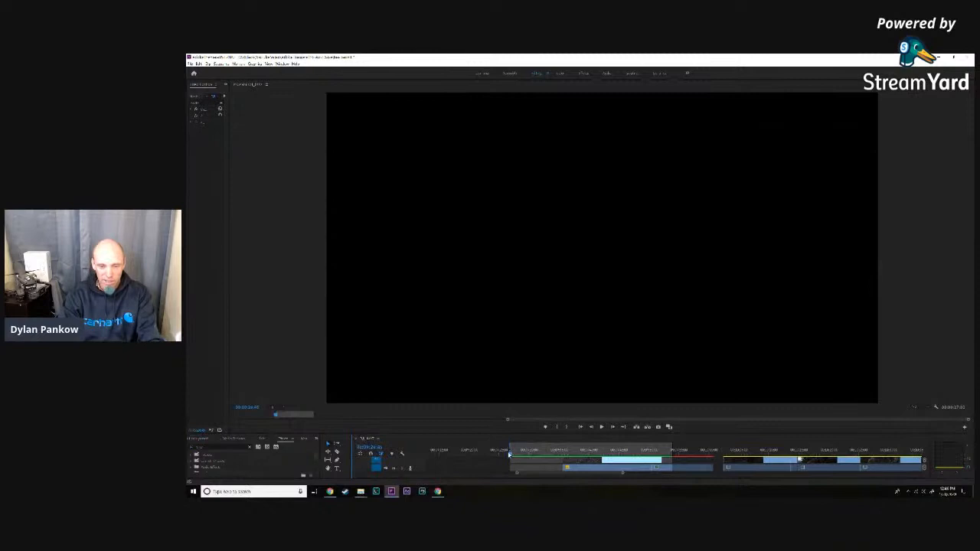
key("space")
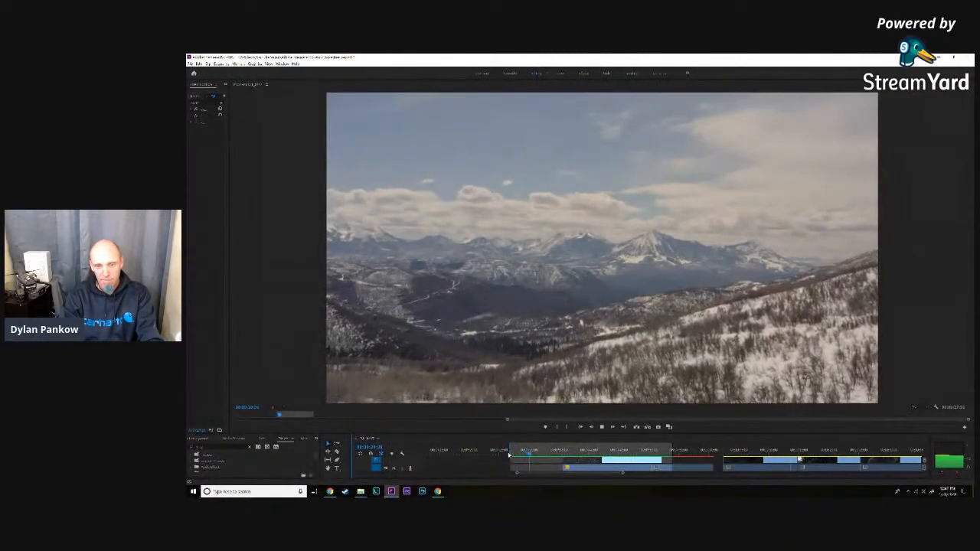
key("space")
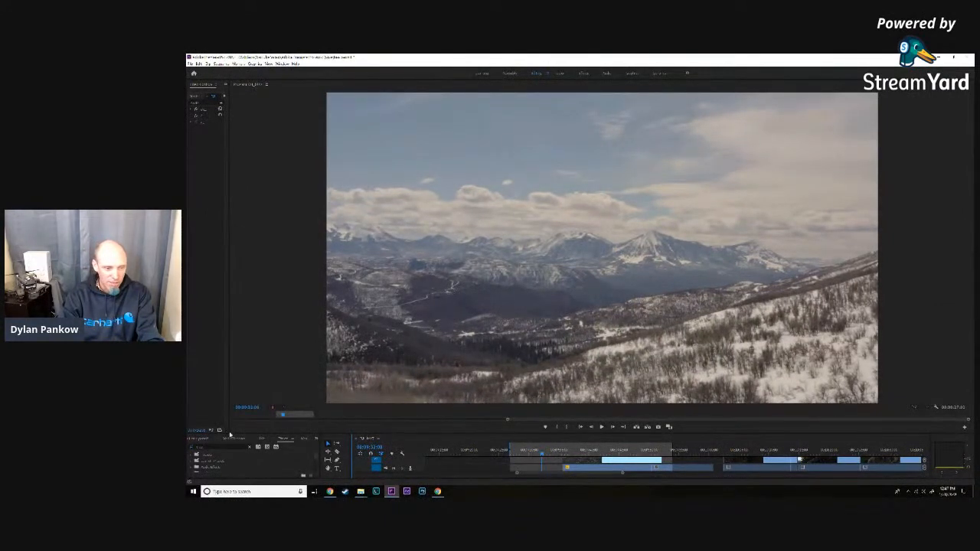
- Show all audio tracks, play the mountain clip from its start with the opening music track muted, and unmute the track
left_click_drag(232, 431, 372, 312)
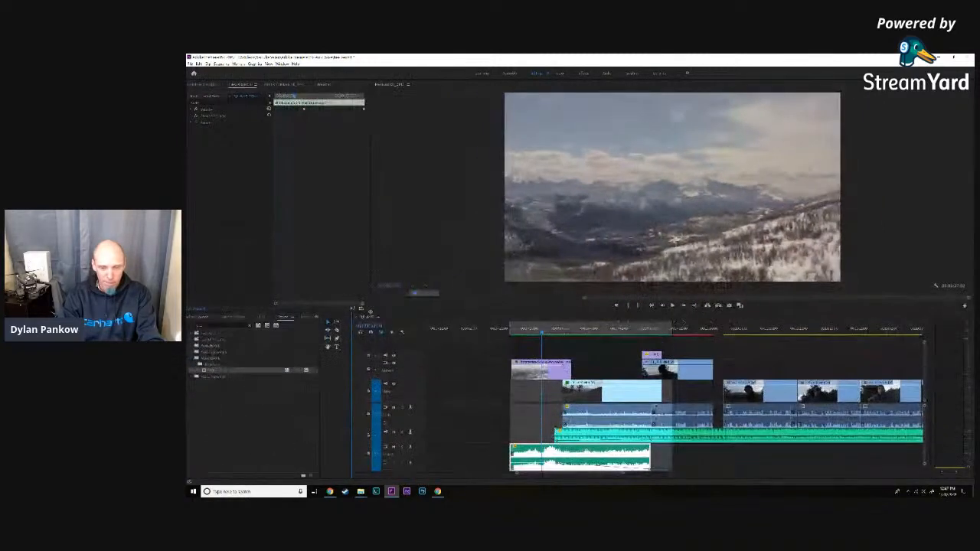
left_click(394, 448)
left_click_drag(544, 334, 510, 328)
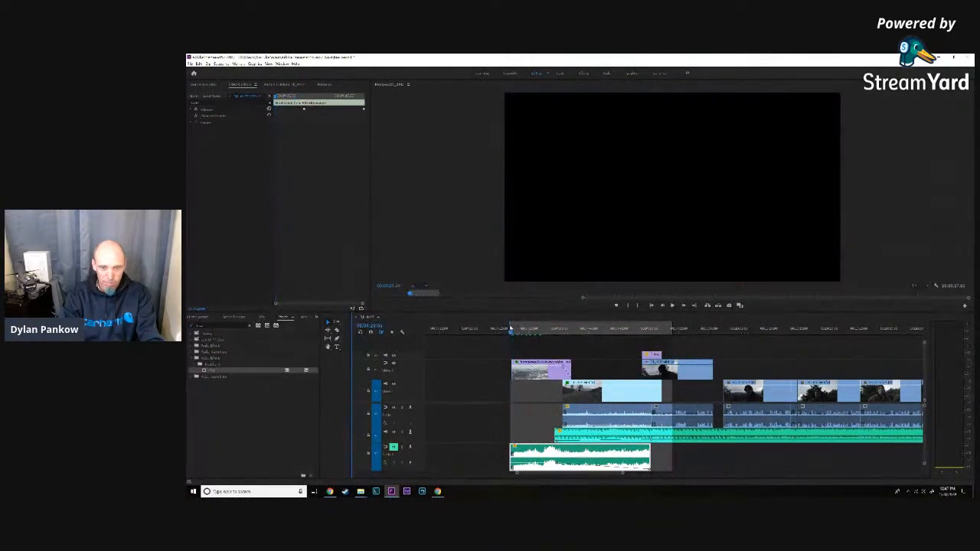
key("space")
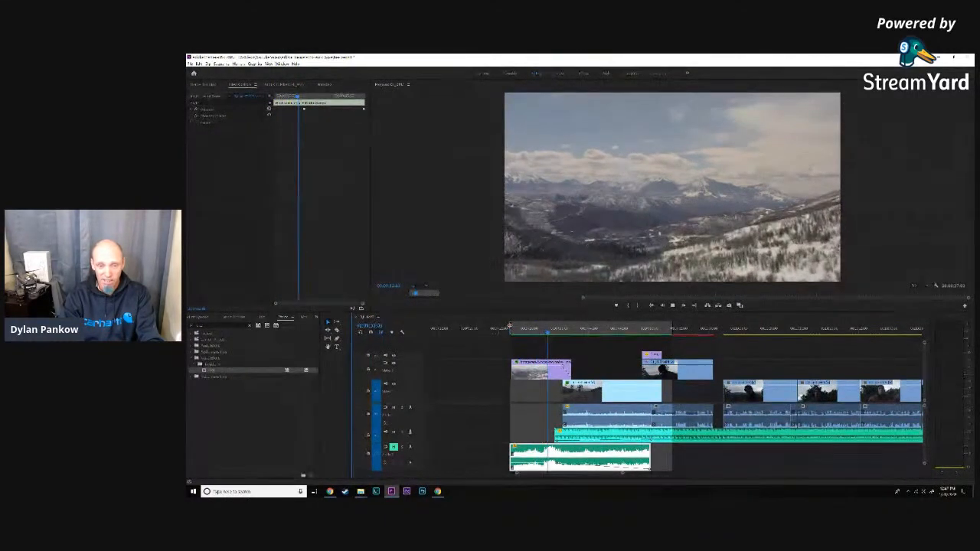
left_click(510, 331)
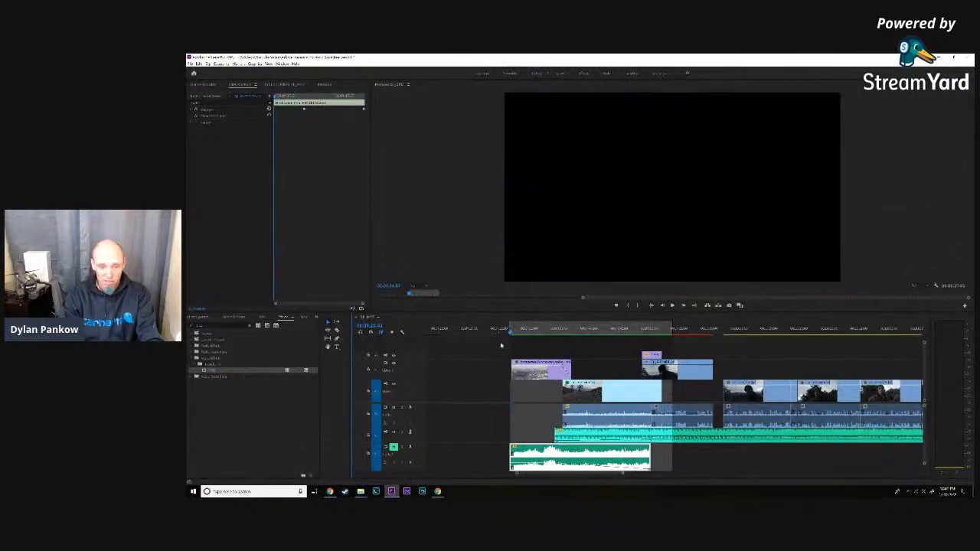
left_click(393, 447)
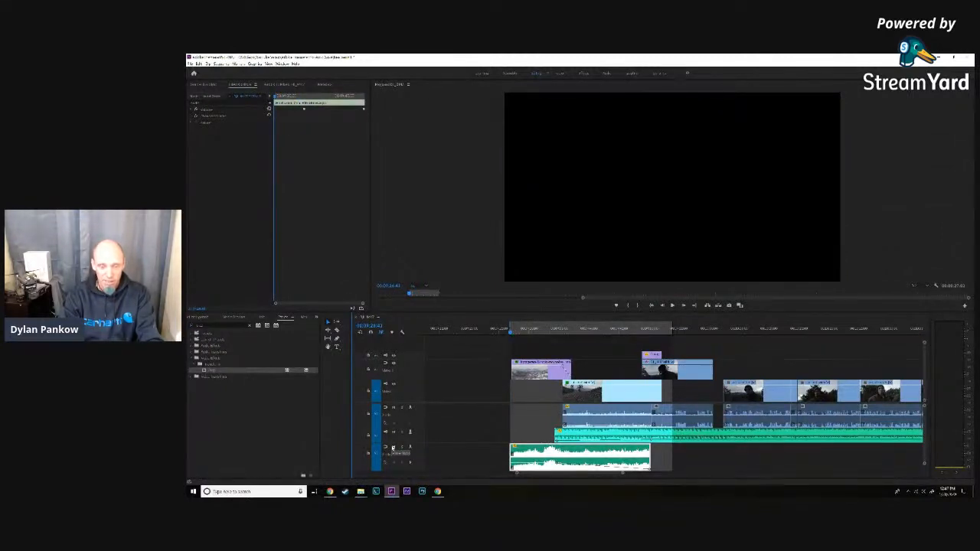
- Play the opening with its music through the dissolve into the road clip, using an enlarged program monitor
key("space")
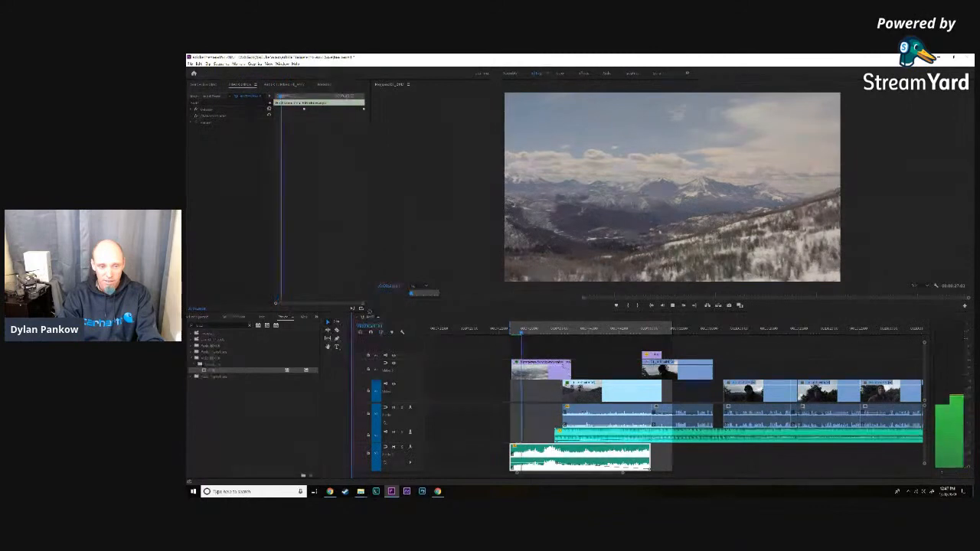
left_click_drag(370, 312, 308, 404)
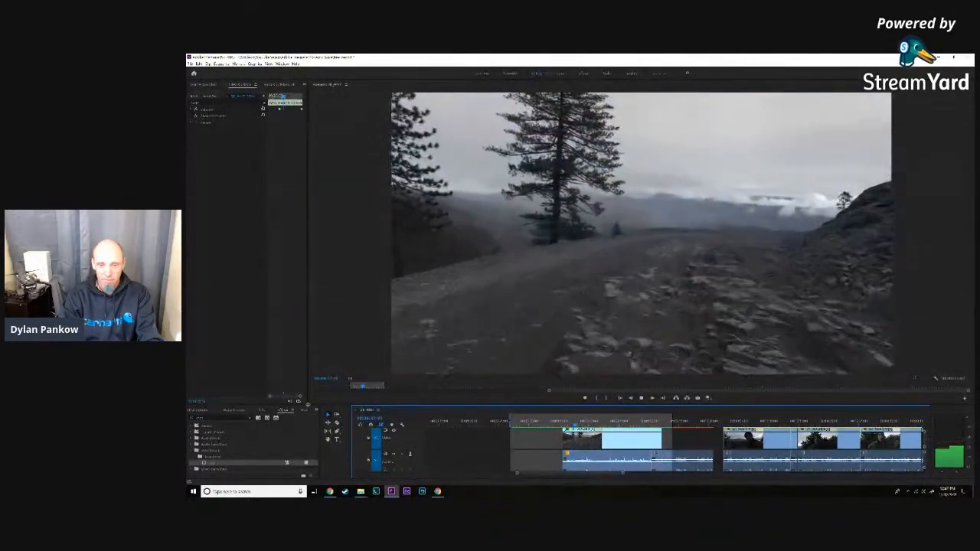
key("space")
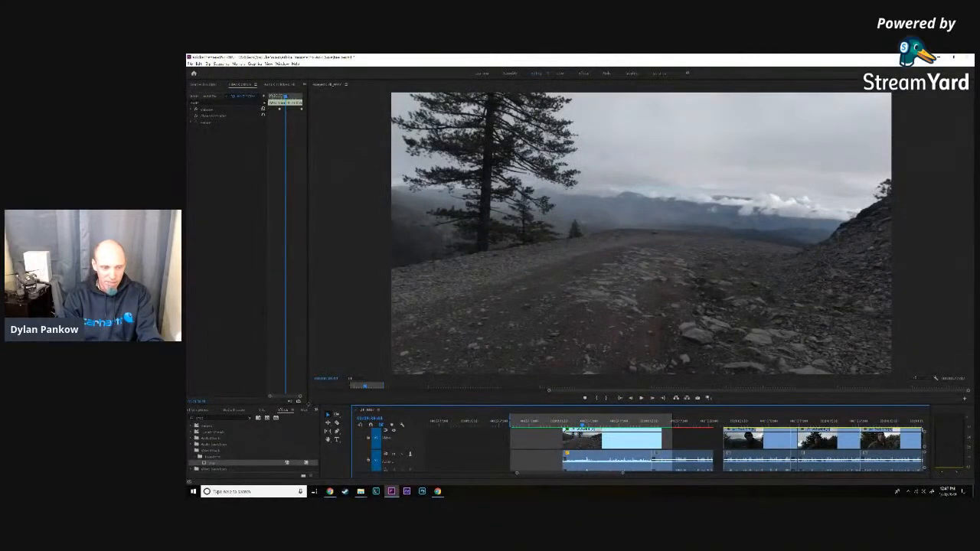
- Adjust the volume fade-in keyframes at the start of the second music clip, beneath the road clip
left_click_drag(309, 403, 326, 354)
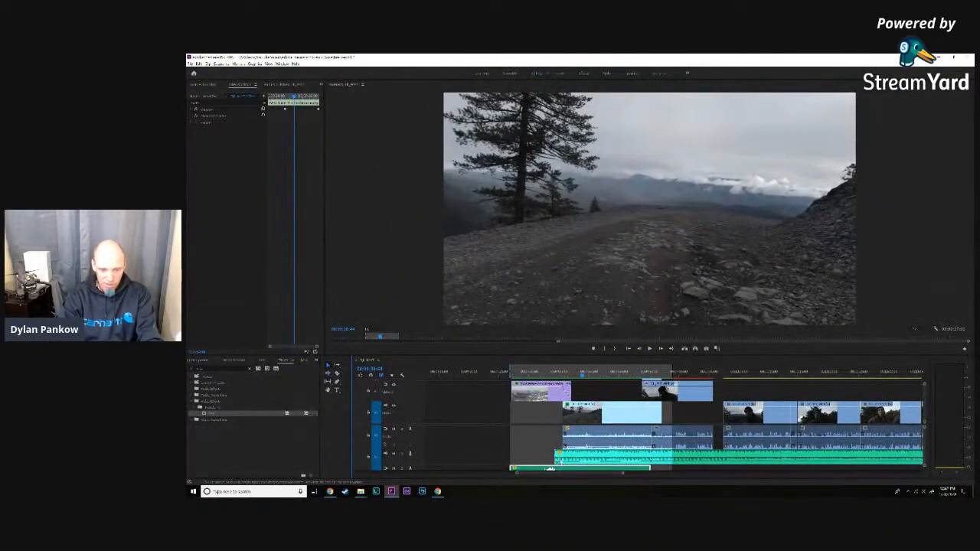
left_click(559, 458)
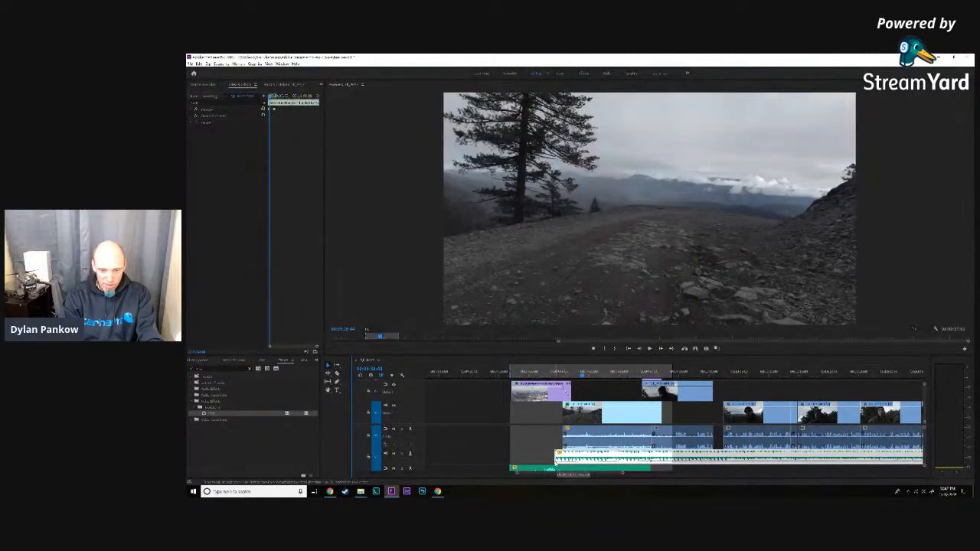
left_click_drag(556, 463, 557, 463)
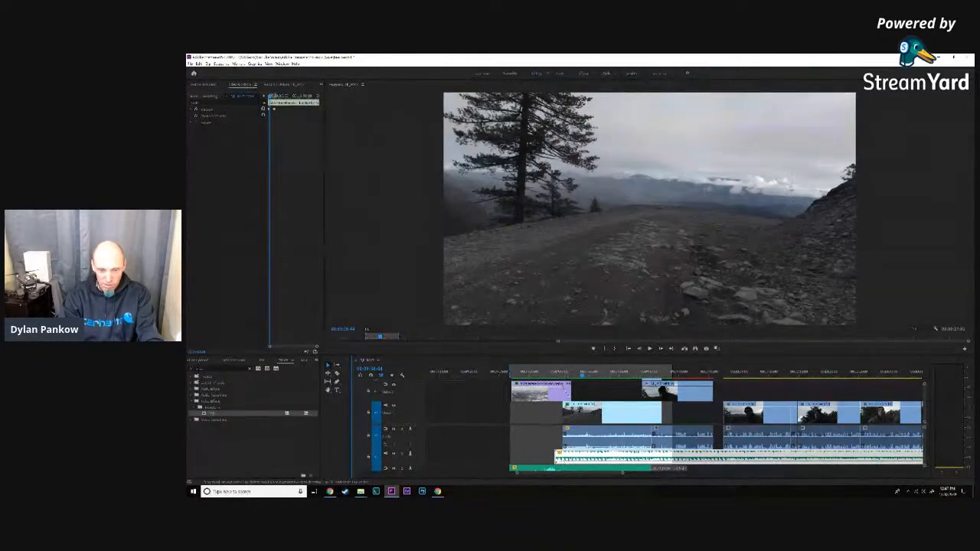
- Play the overlap of the two music clips during the dissolve from the mountain clip into the road clip
left_click(564, 370)
key("space")
key("space")
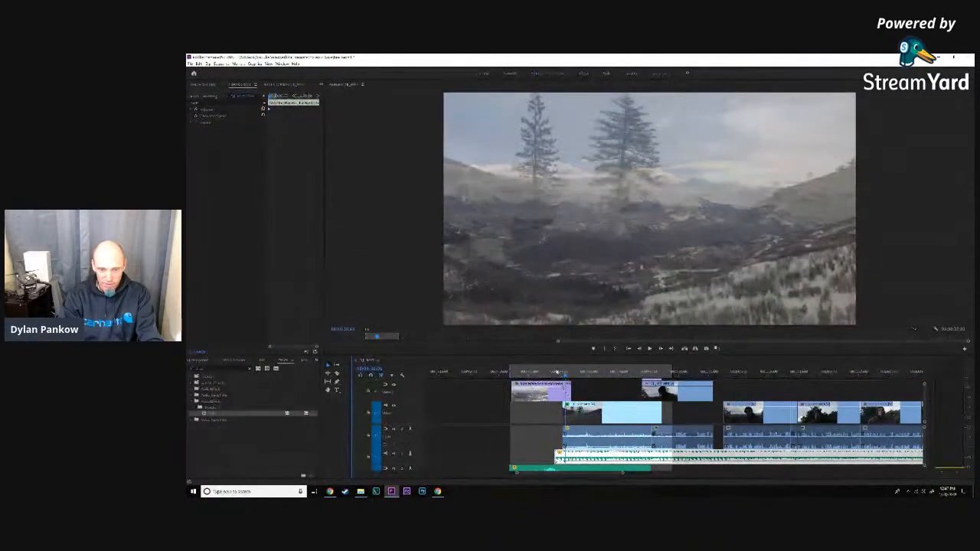
left_click(550, 374)
key("space")
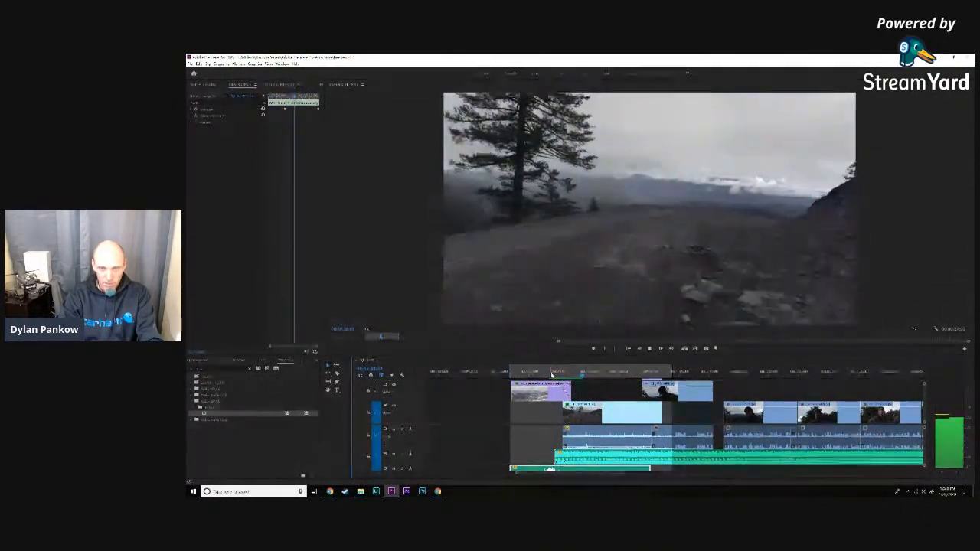
key("space")
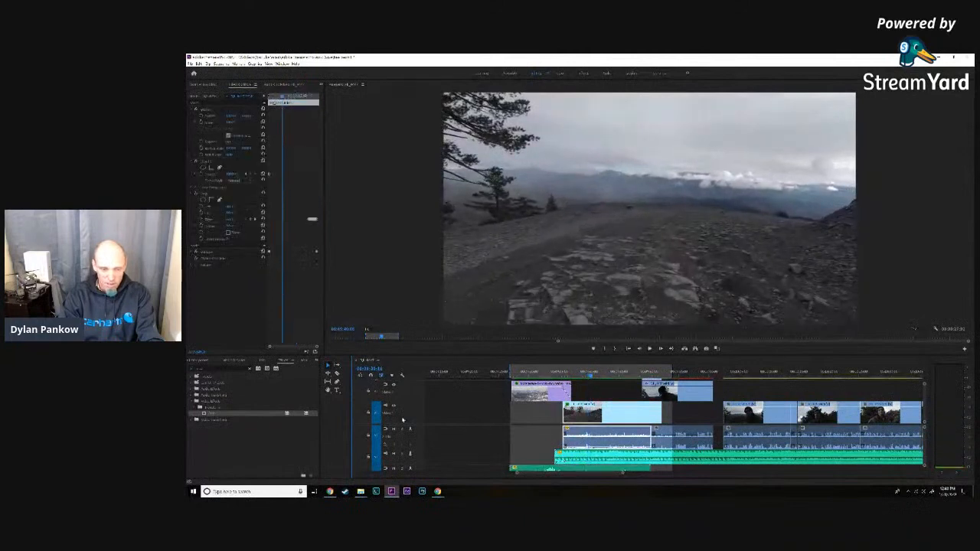
- Expand the opening music track and shorten its fade-out by moving the last volume keyframe earlier, beneath the road clip
left_click_drag(419, 450, 419, 438)
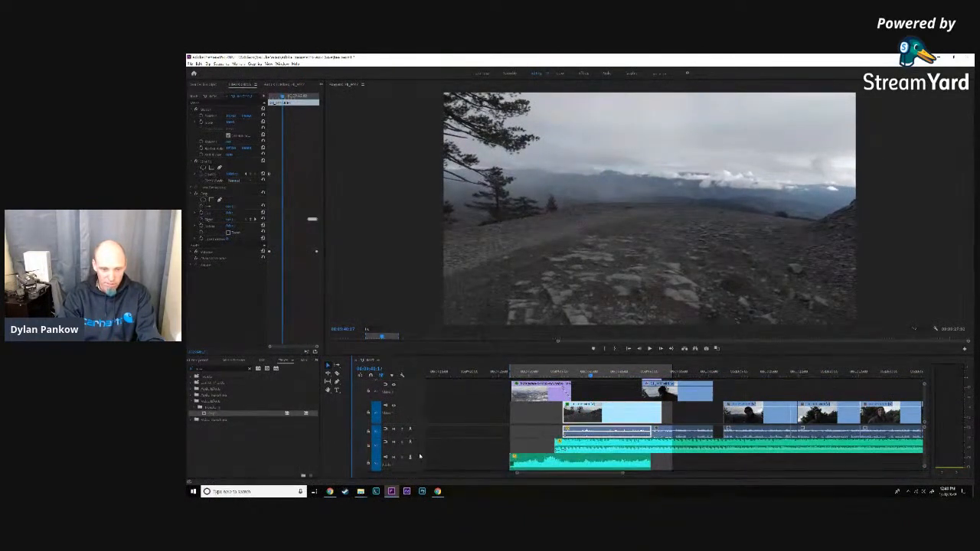
left_click_drag(419, 453, 419, 450)
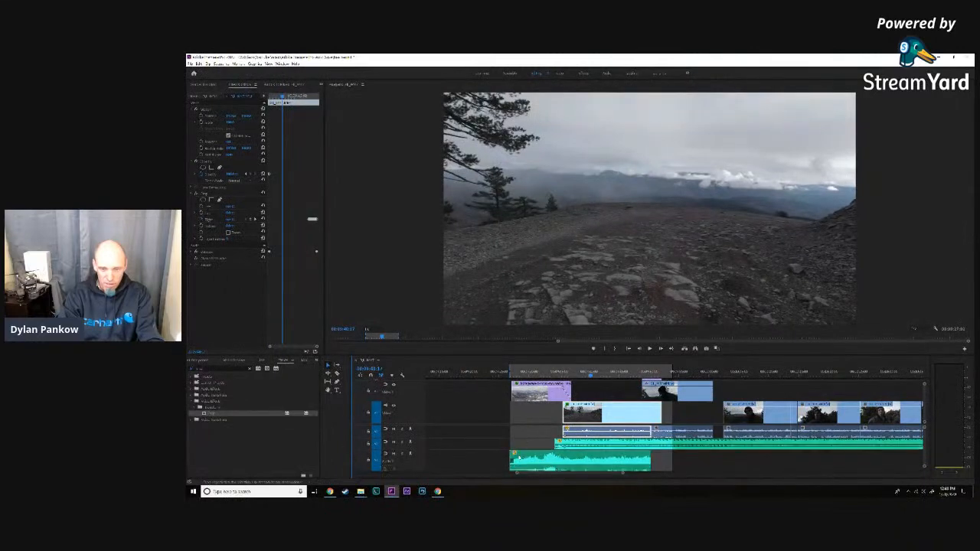
scroll(924, 457, "down", 1)
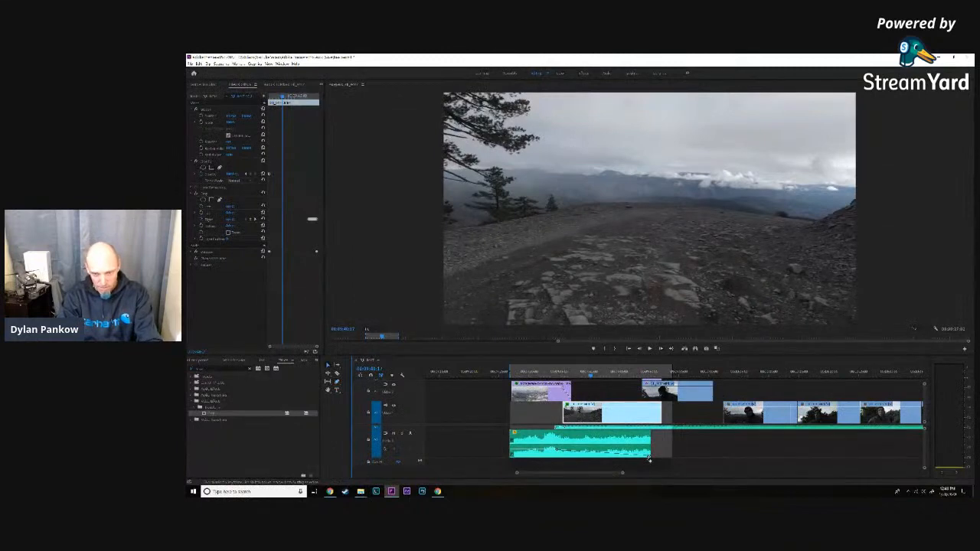
left_click(647, 450)
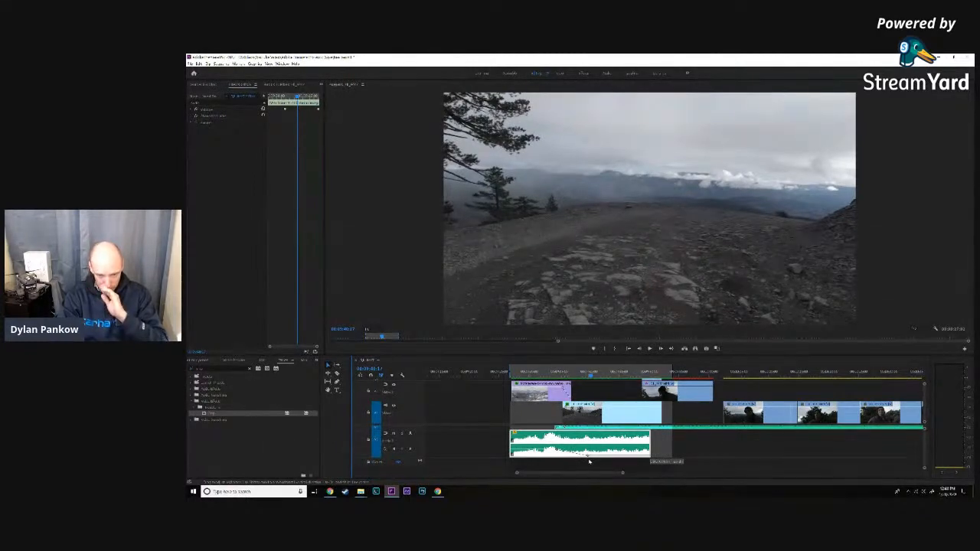
- Play the sequence from the start of the opening music through the road clip and into the talking clip
left_click_drag(577, 378, 511, 373)
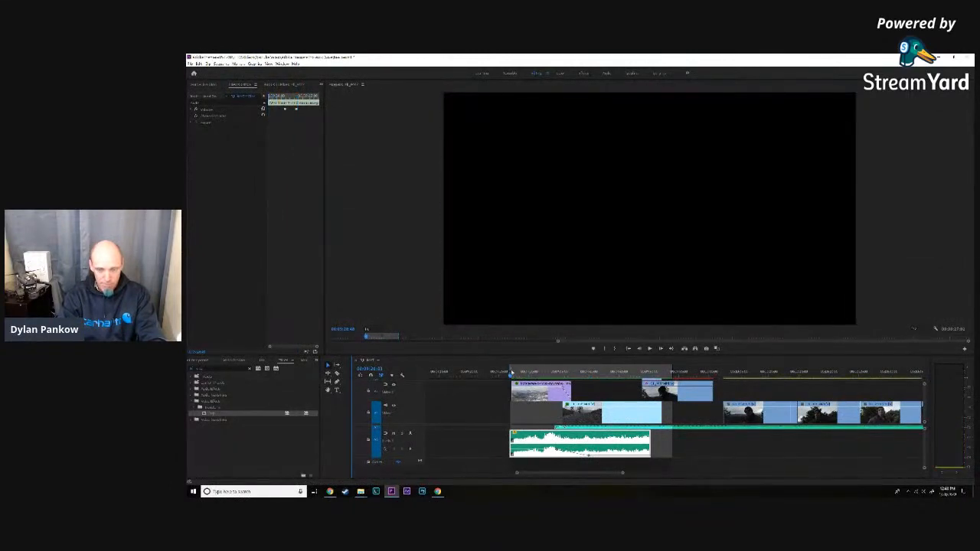
key("space")
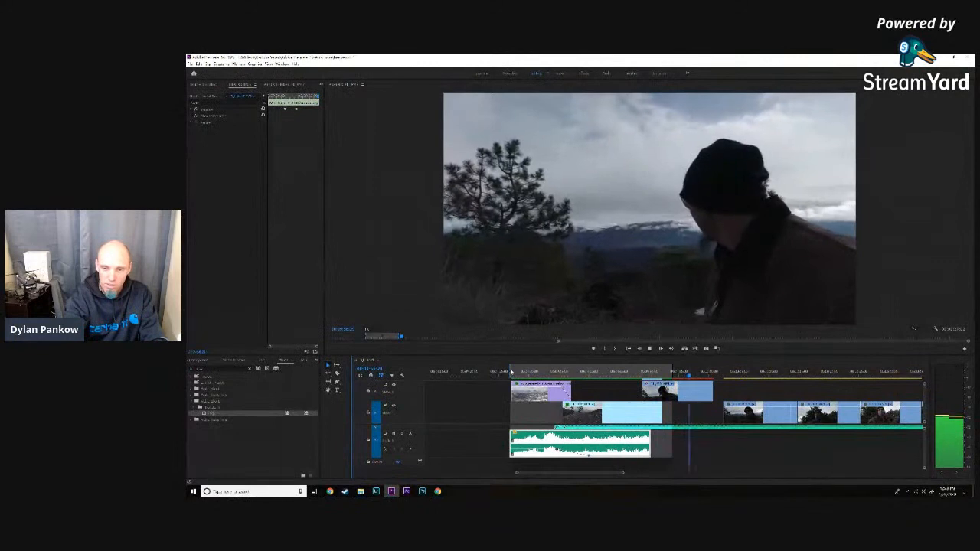
key("space")
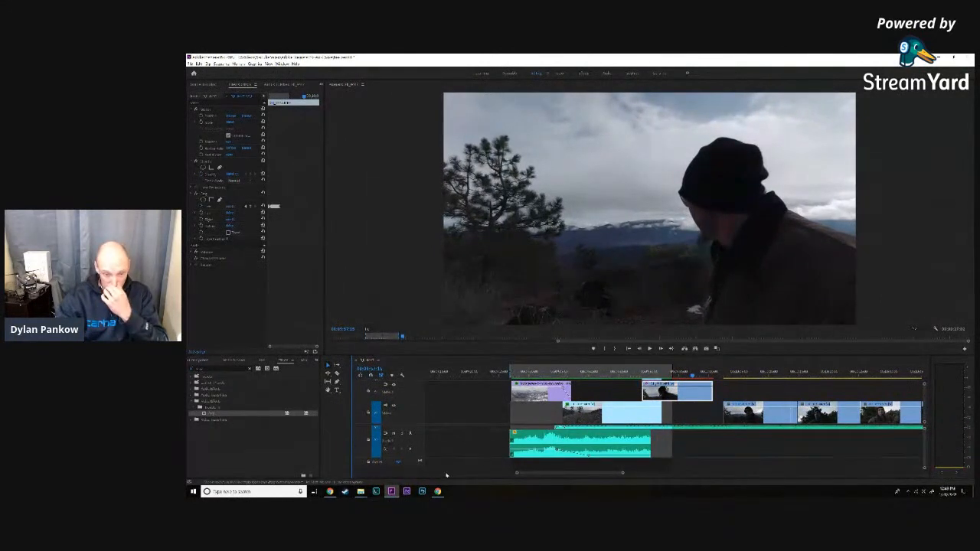
- Enlarge the second music track and replay the tree wipe into the talking clip with its dialogue and music
left_click_drag(398, 429, 400, 450)
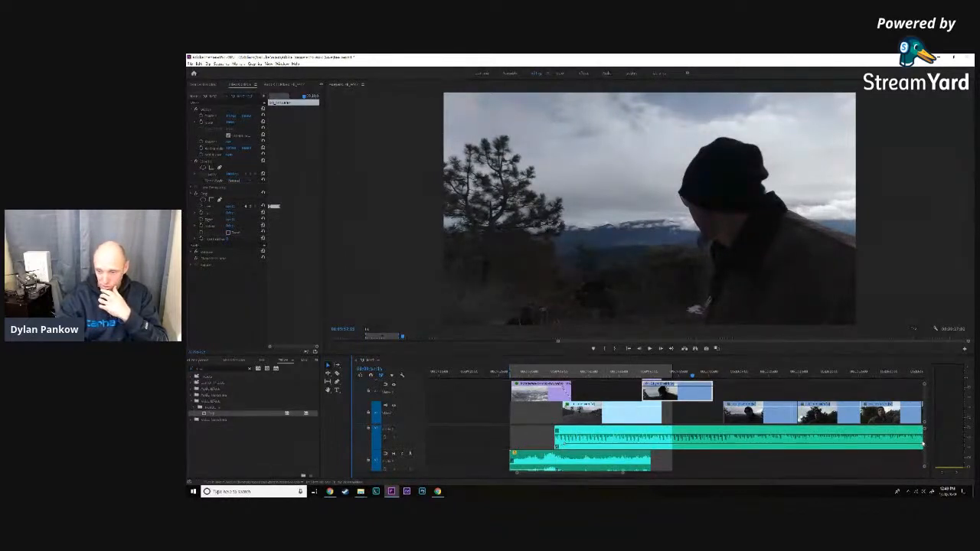
left_click_drag(924, 444, 924, 438)
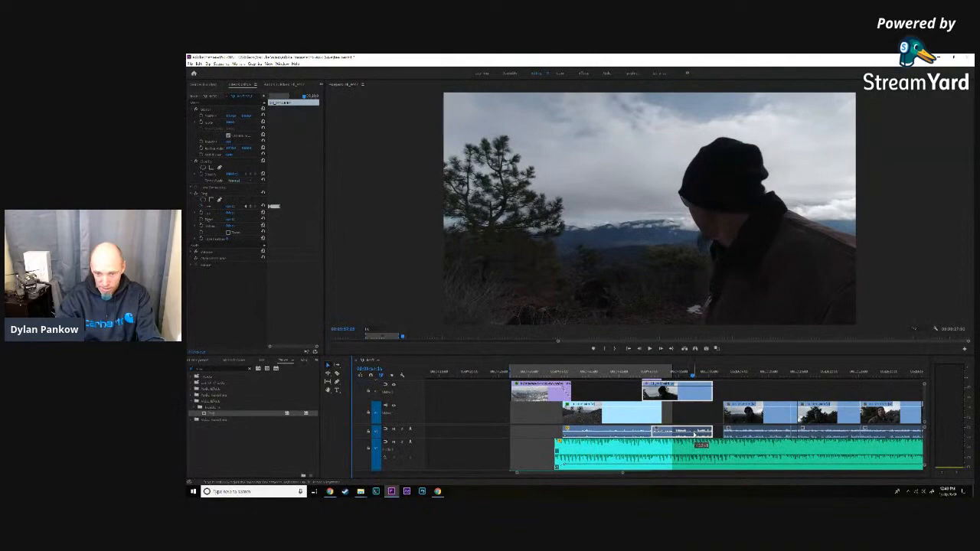
left_click(640, 373)
key("space")
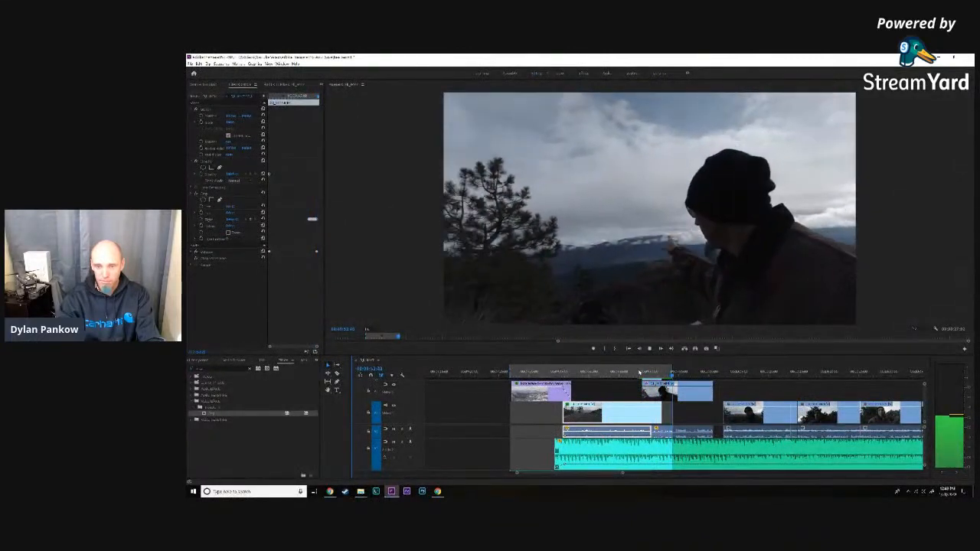
left_click(688, 434)
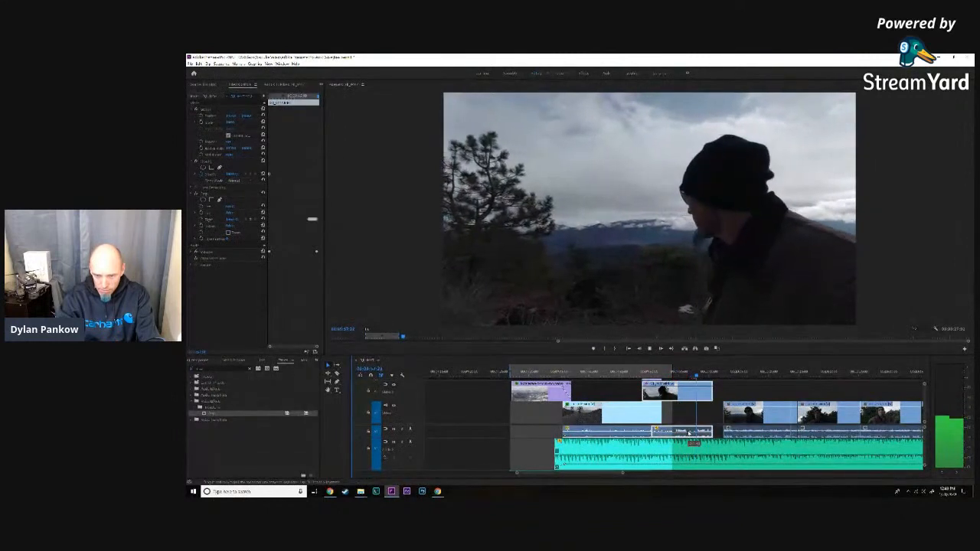
key("space")
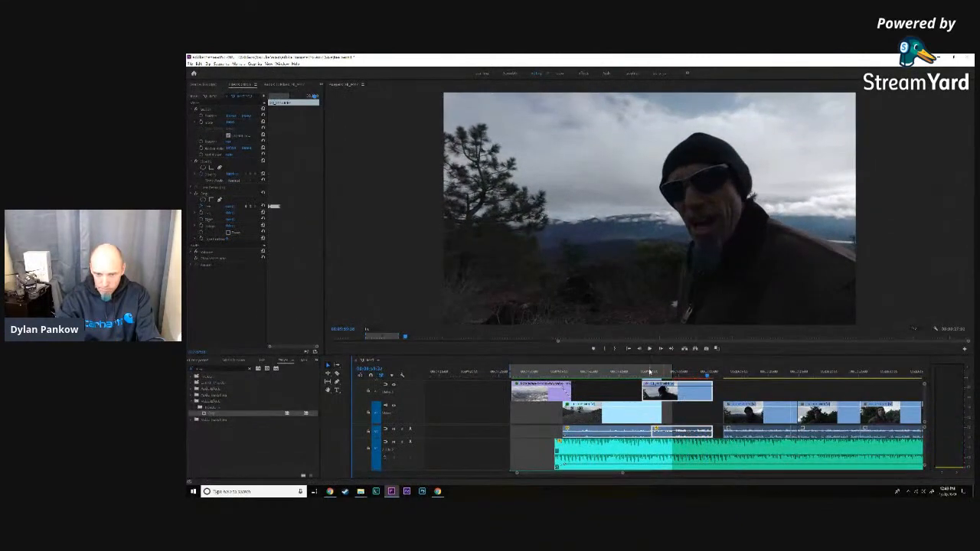
left_click(645, 373)
key("space")
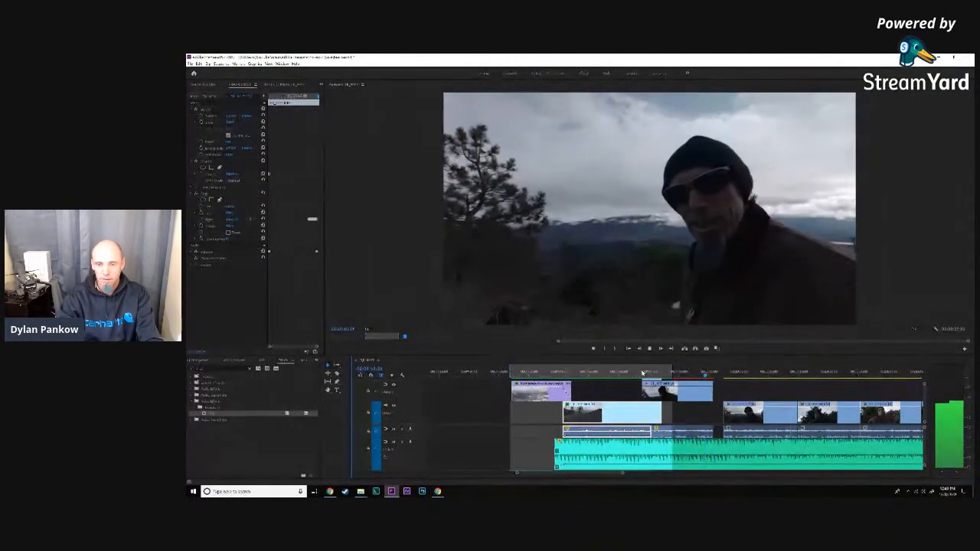
key("space")
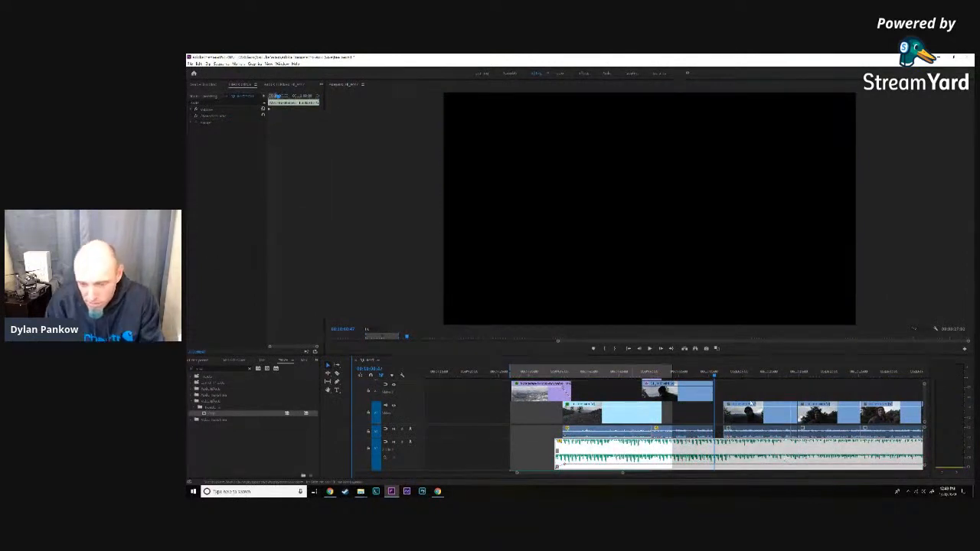
- Enlarge the timeline area so every track shows, and select all clips of the sequence
left_click_drag(623, 474, 682, 483)
scroll(725, 430, "down", 4)
scroll(725, 430, "down", 2)
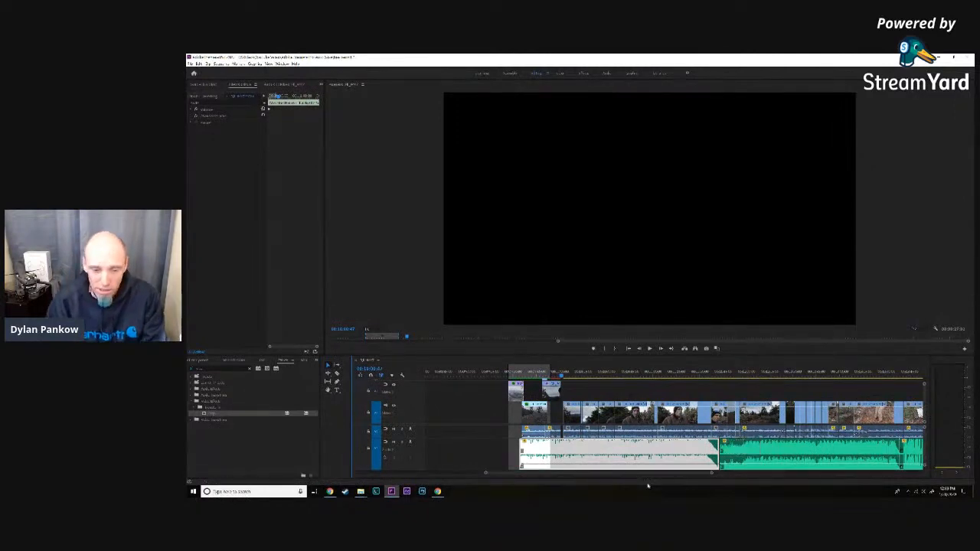
left_click_drag(712, 474, 734, 475)
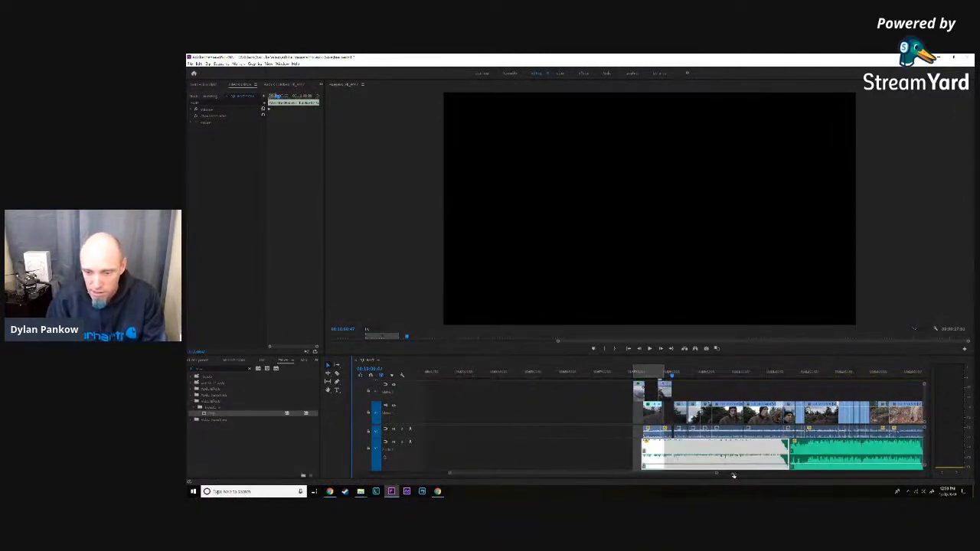
scroll(703, 466, "down", 10)
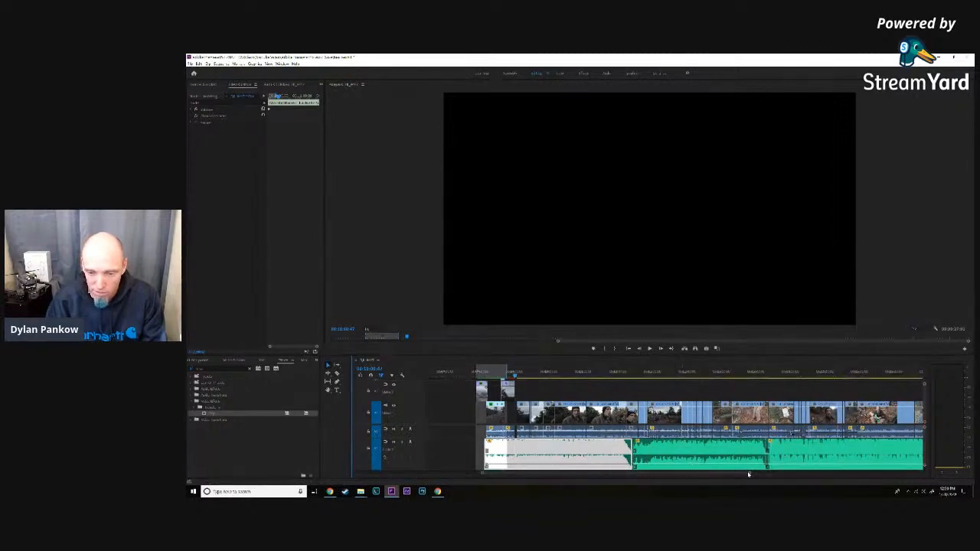
left_click_drag(750, 474, 768, 475)
scroll(765, 459, "down", 4)
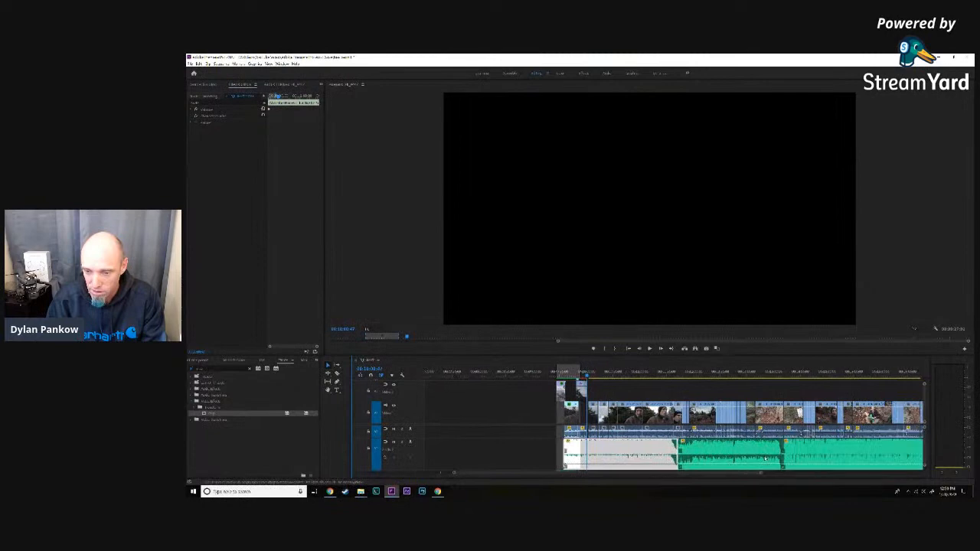
scroll(765, 459, "down", 2)
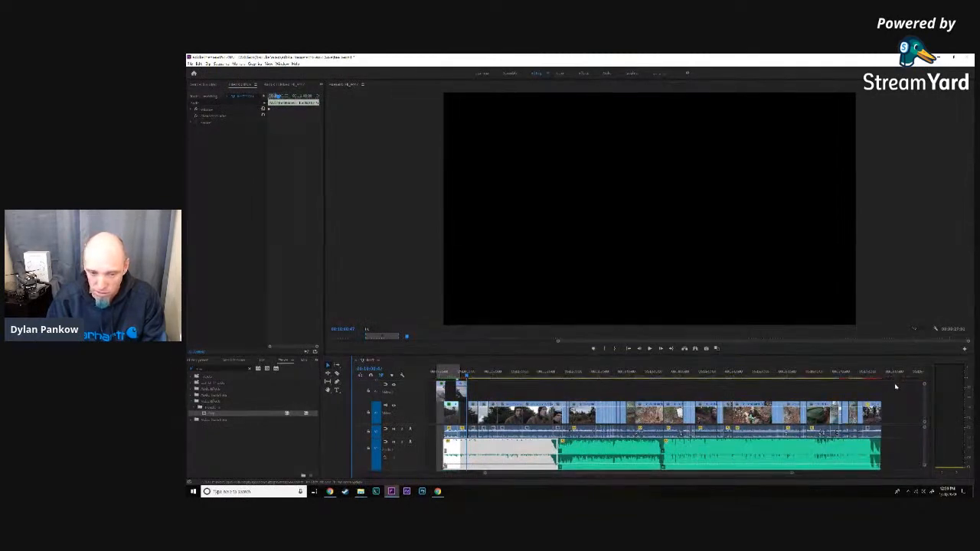
left_click(898, 411)
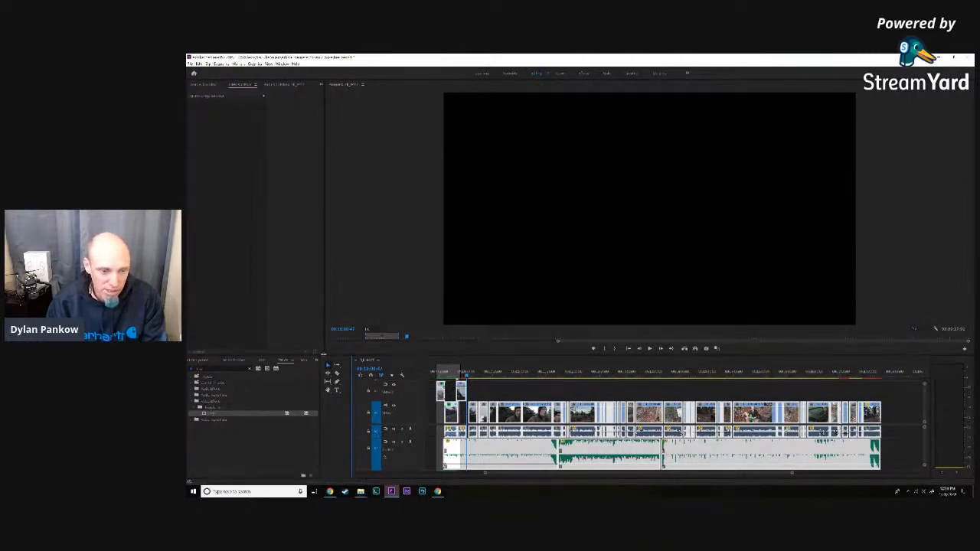
left_click_drag(324, 355, 396, 237)
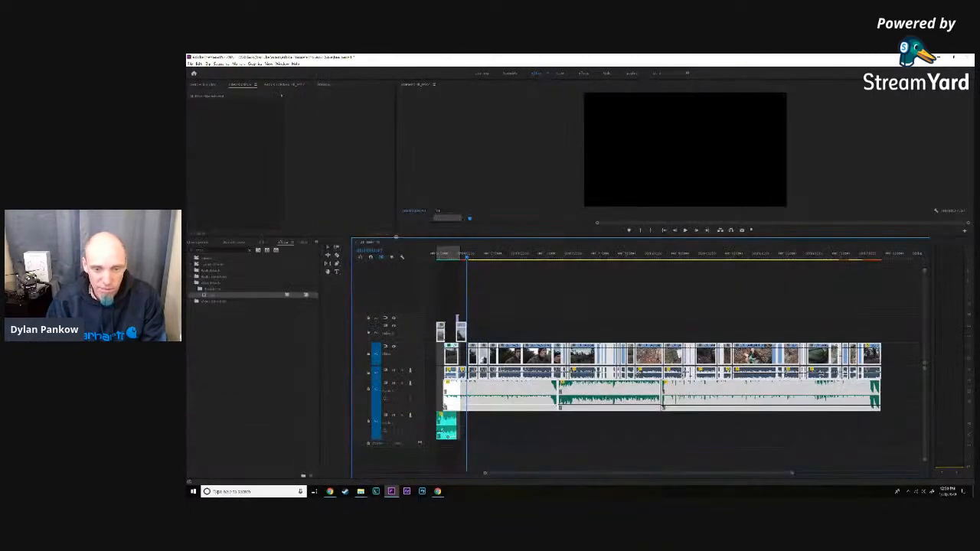
left_click_drag(907, 461, 399, 292)
- Move all selected video, dialogue and music clips together to the very start of the sequence
left_click_drag(477, 469, 411, 472)
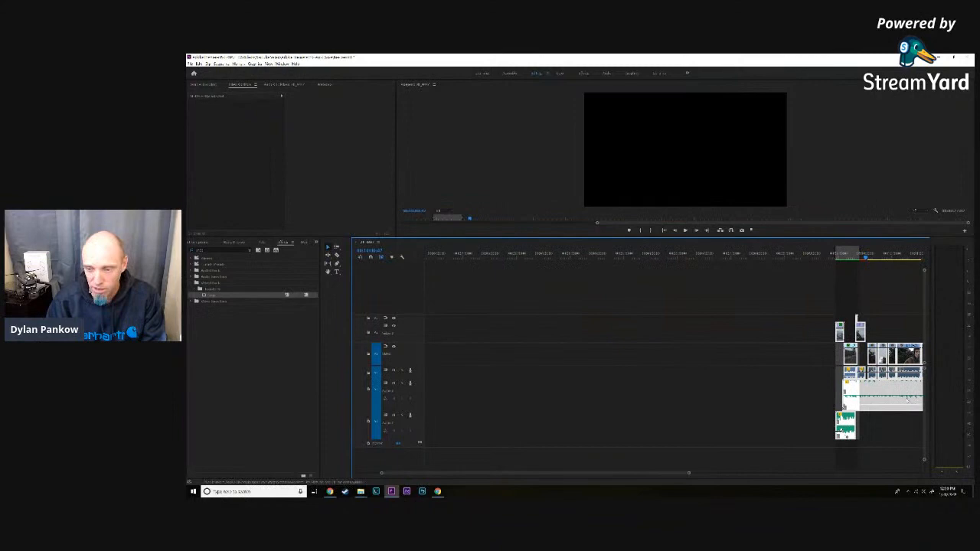
left_click_drag(845, 426, 502, 426)
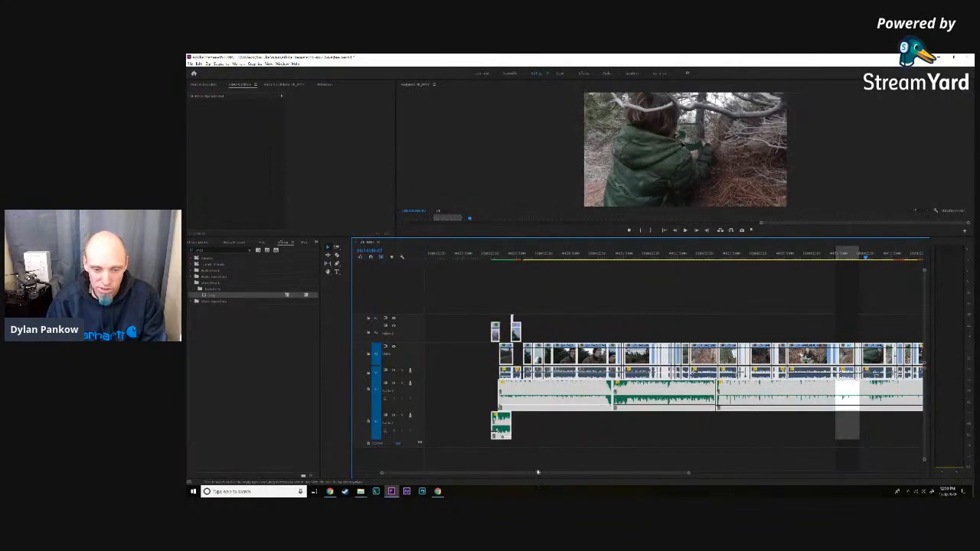
left_click_drag(536, 475, 497, 477)
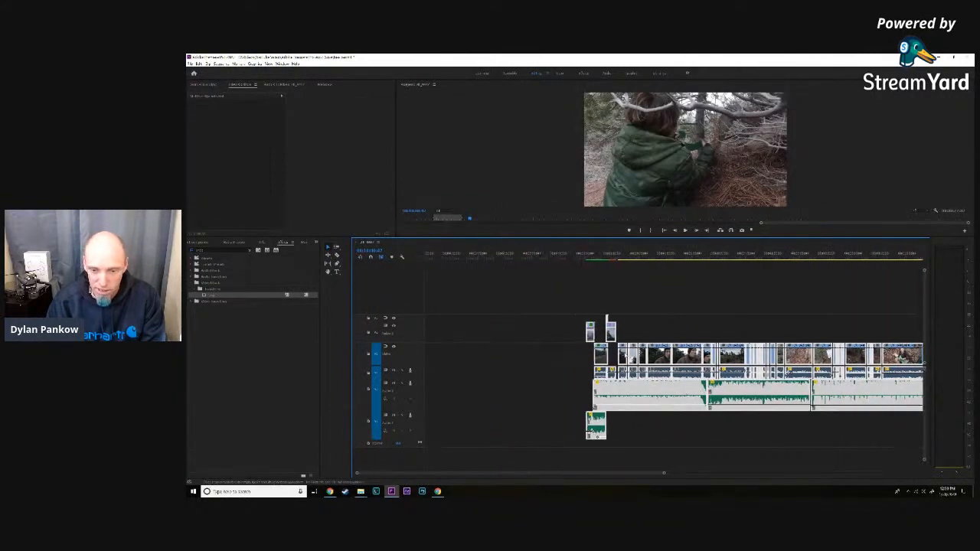
left_click_drag(631, 392, 478, 393)
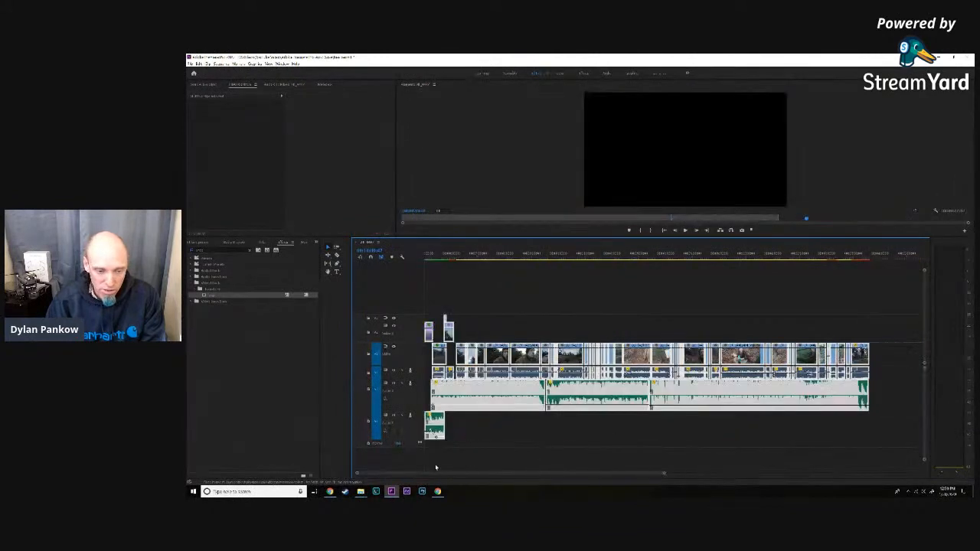
- Park the playhead on the tree wipe to view its frame and deselect all clips
left_click(458, 259)
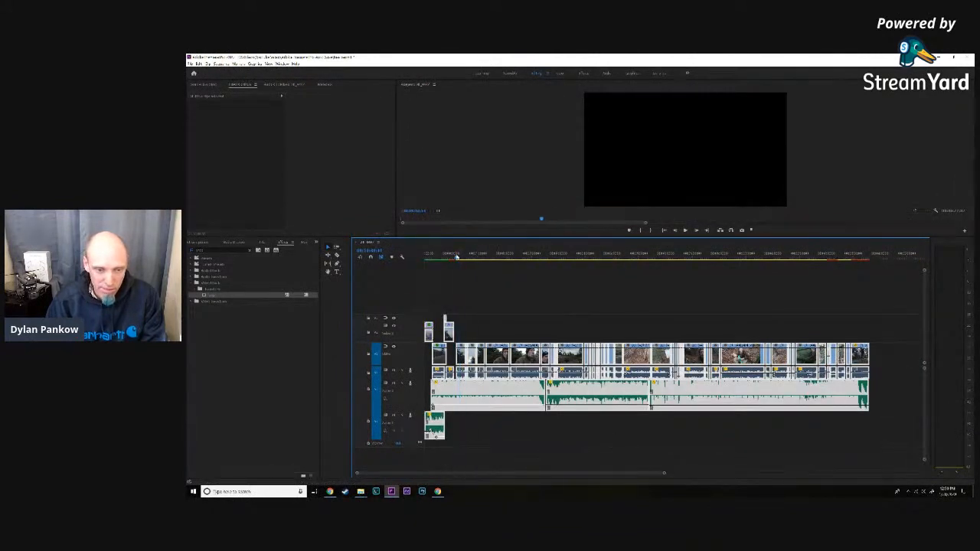
left_click_drag(663, 474, 546, 472)
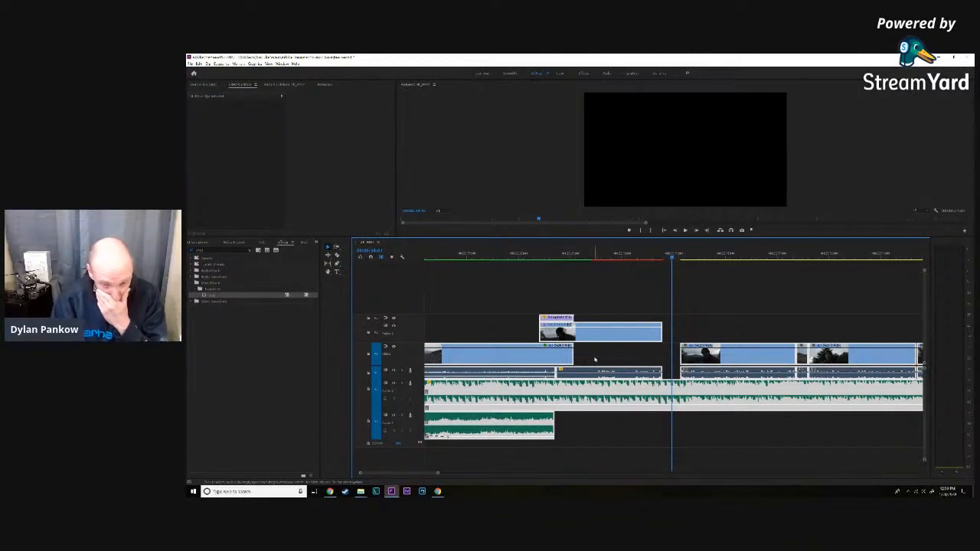
left_click(558, 254)
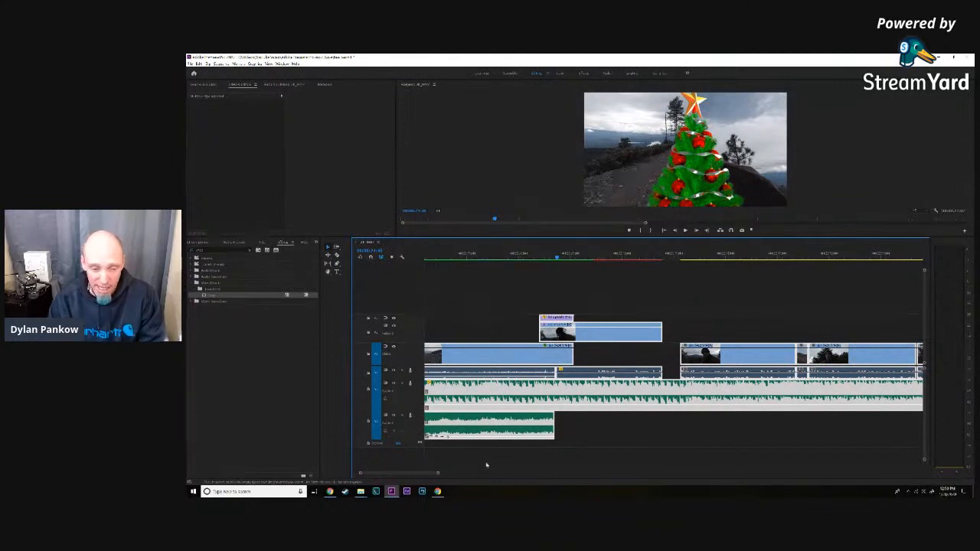
left_click(682, 299)
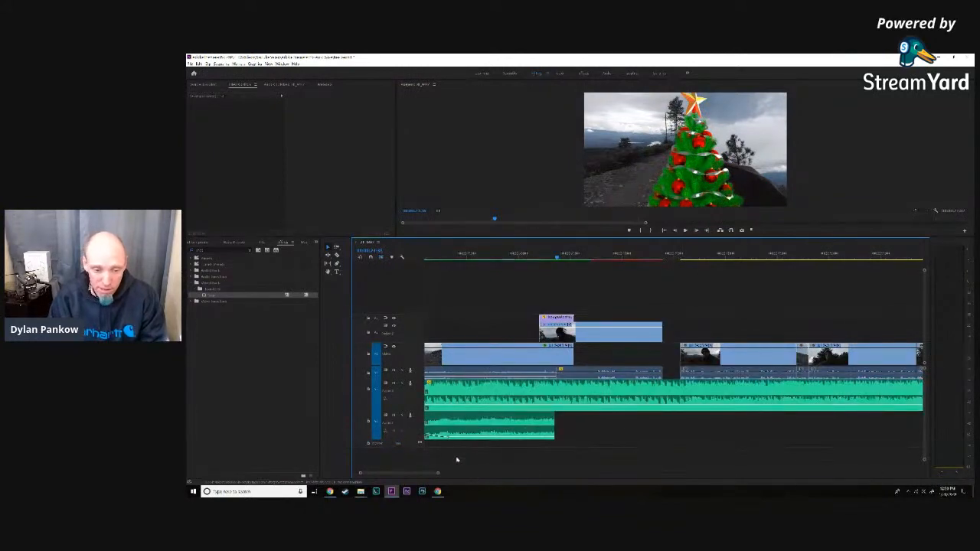
- Review the end of the sequence, with the playhead at the end of the final clip and its fade-out
left_click_drag(438, 474, 564, 481)
scroll(569, 446, "down", 3)
scroll(569, 446, "down", 5)
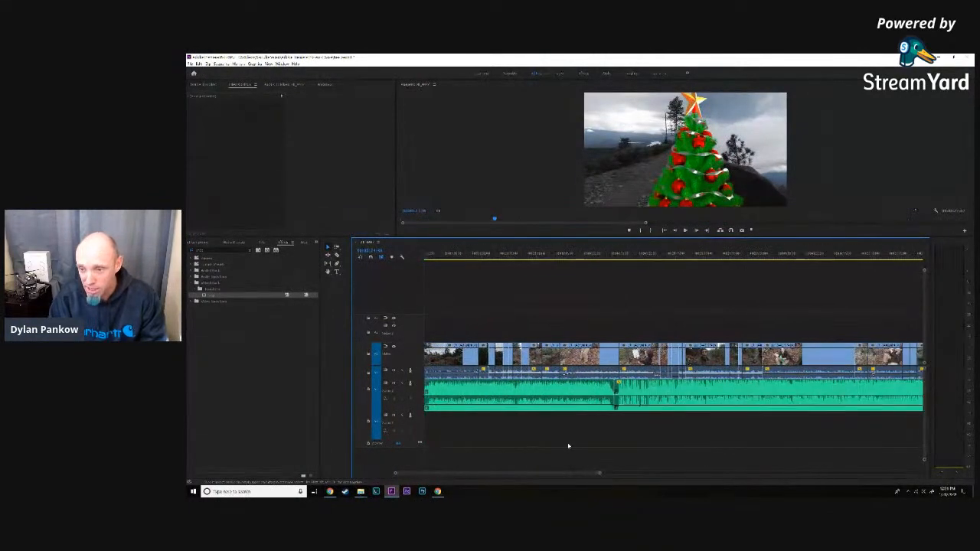
scroll(569, 445, "down", 2)
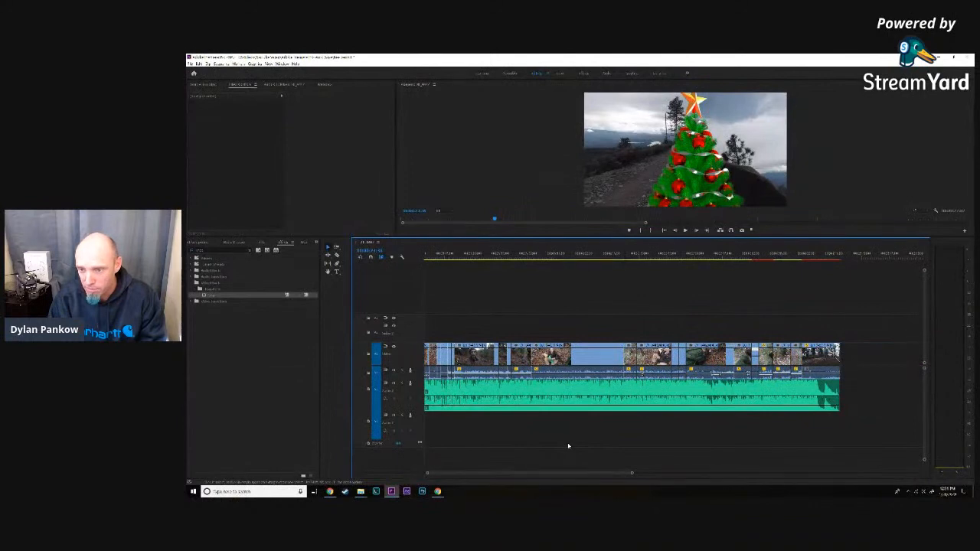
left_click(841, 257)
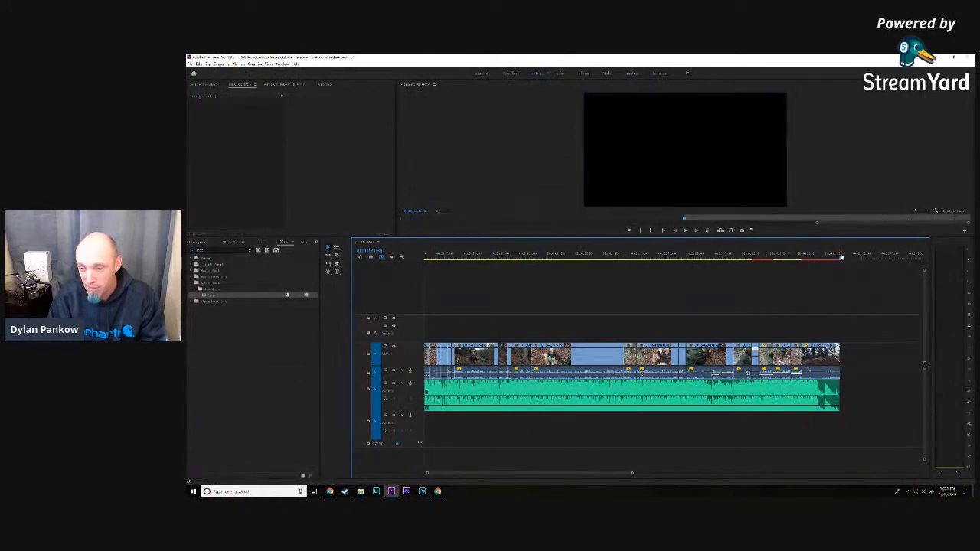
left_click(841, 258)
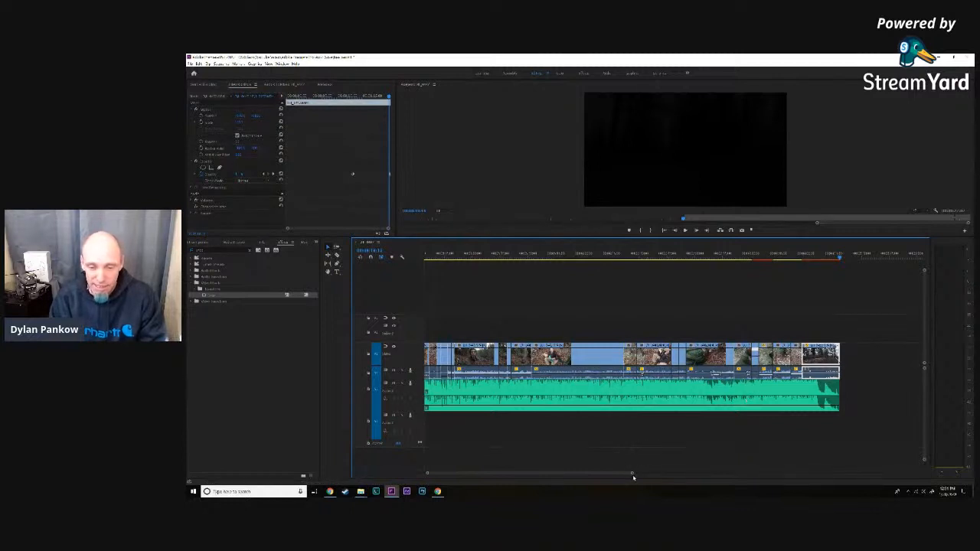
left_click_drag(632, 475, 632, 475)
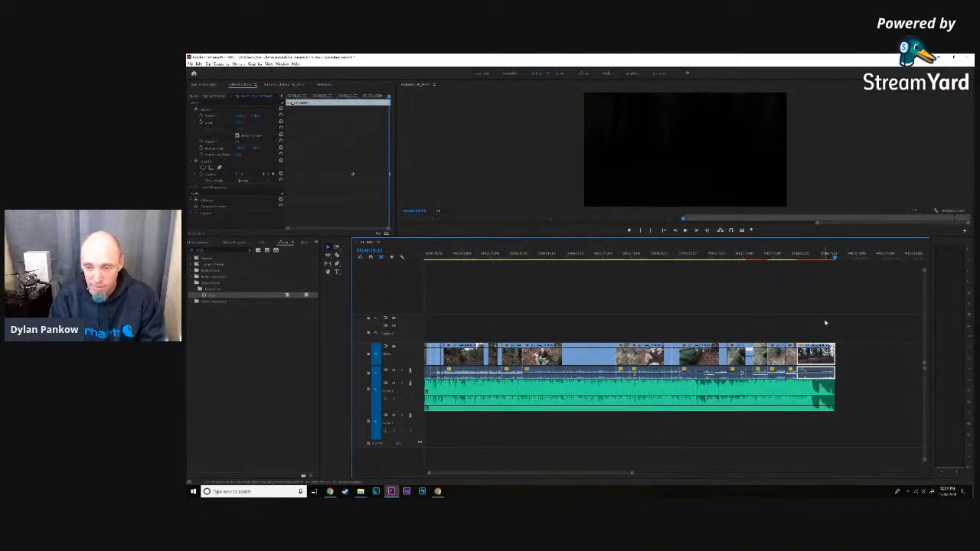
- Select all video and dialogue clips after the gap and move them up against the end of the first talking clip
left_click_drag(385, 367, 498, 360)
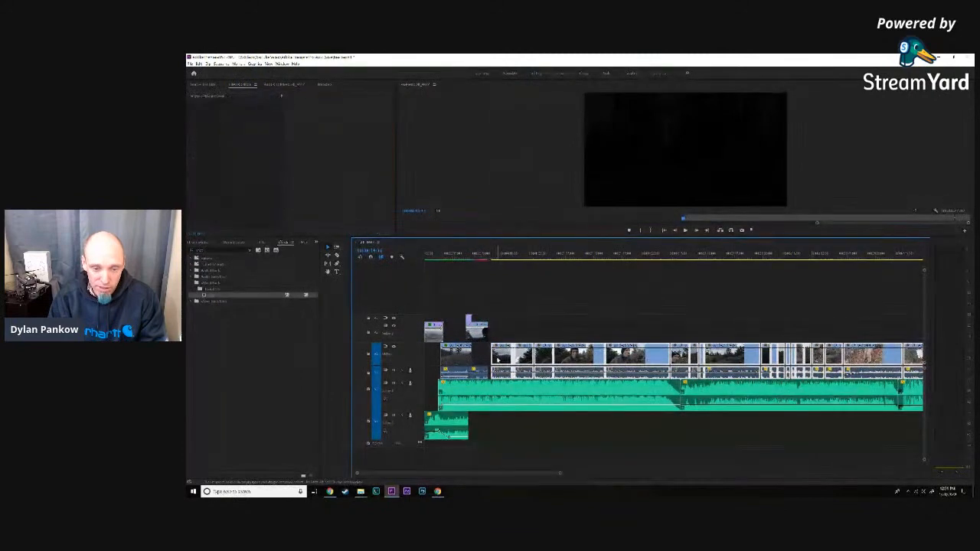
left_click(494, 254)
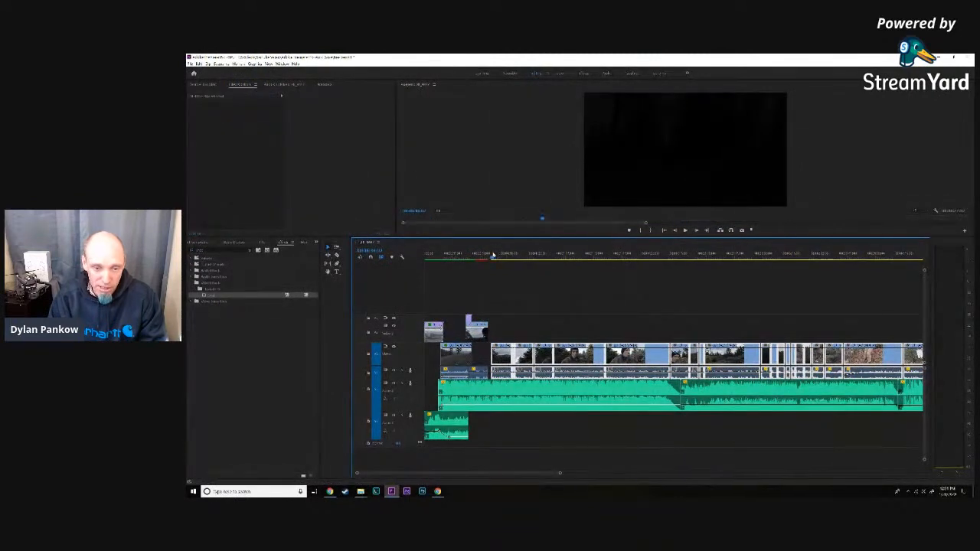
left_click_drag(501, 300, 949, 366)
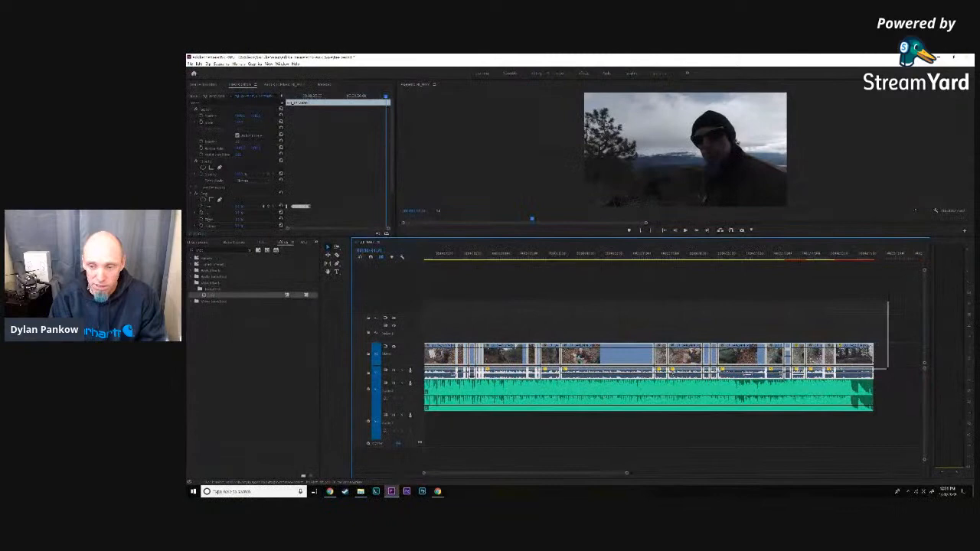
left_click_drag(888, 368, 887, 369)
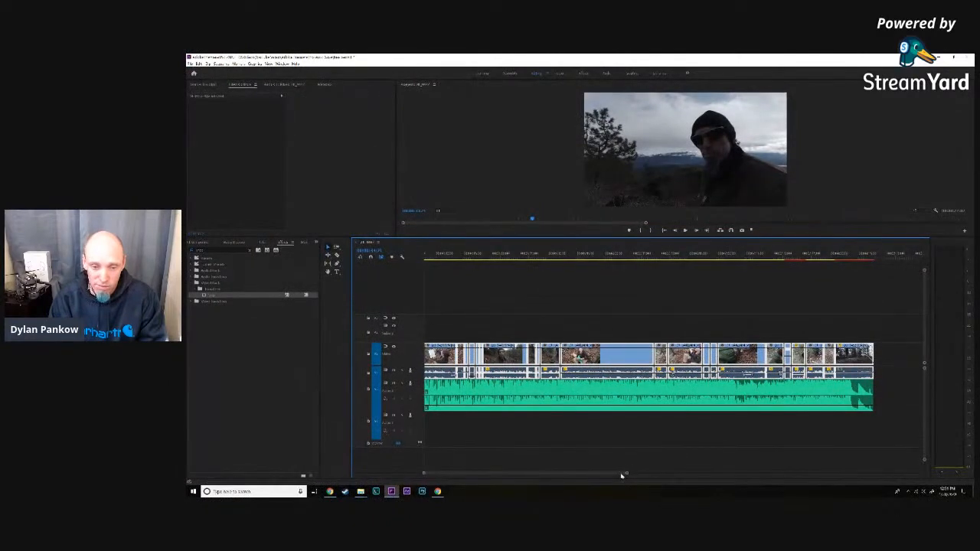
left_click_drag(627, 475, 668, 475)
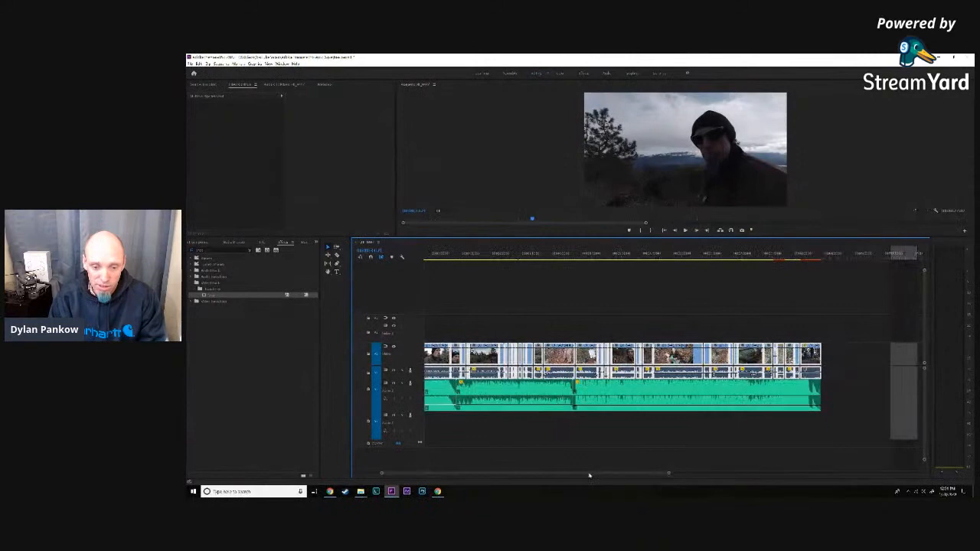
key("backslash")
left_click_drag(644, 475, 457, 473)
left_click_drag(707, 354, 694, 353)
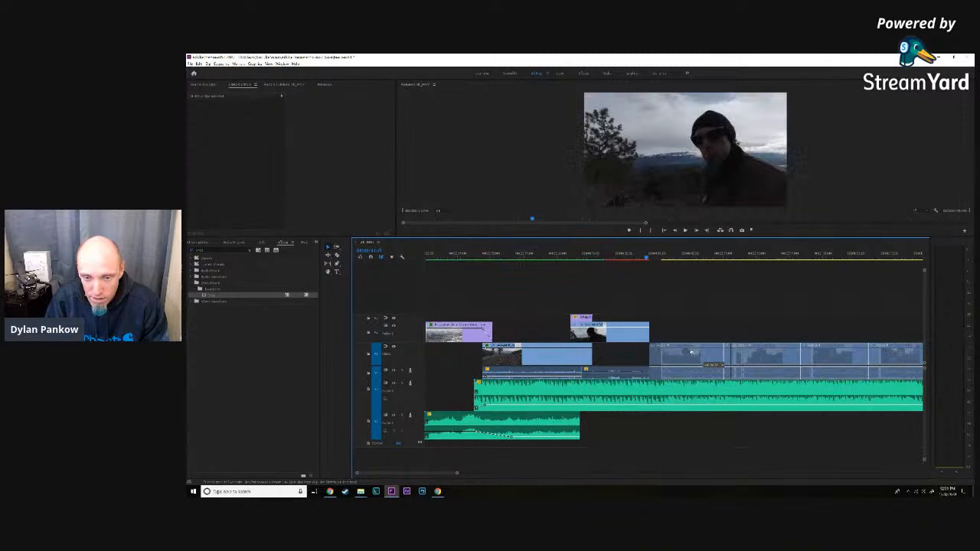
- Play the sequence from the closed gap into the second talking clip
left_click_drag(457, 475, 554, 475)
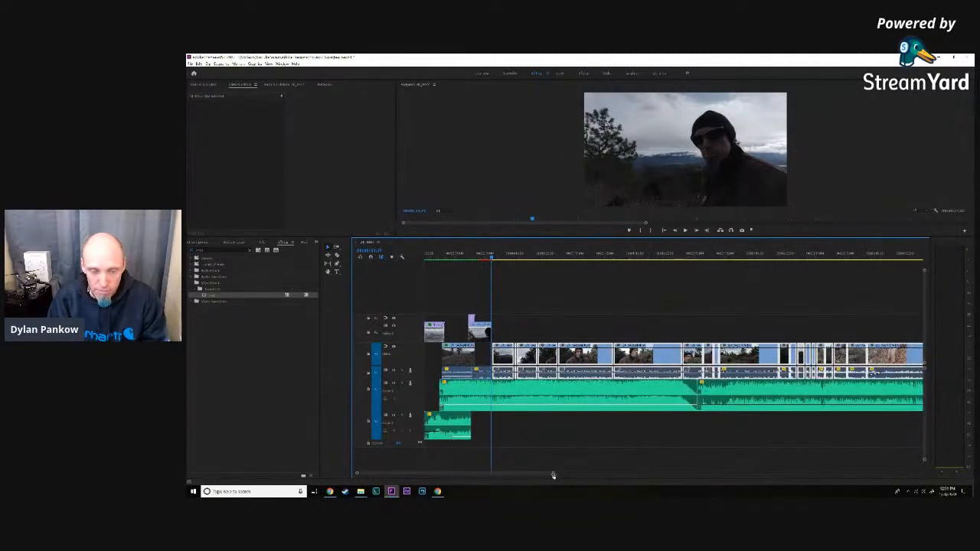
key("space")
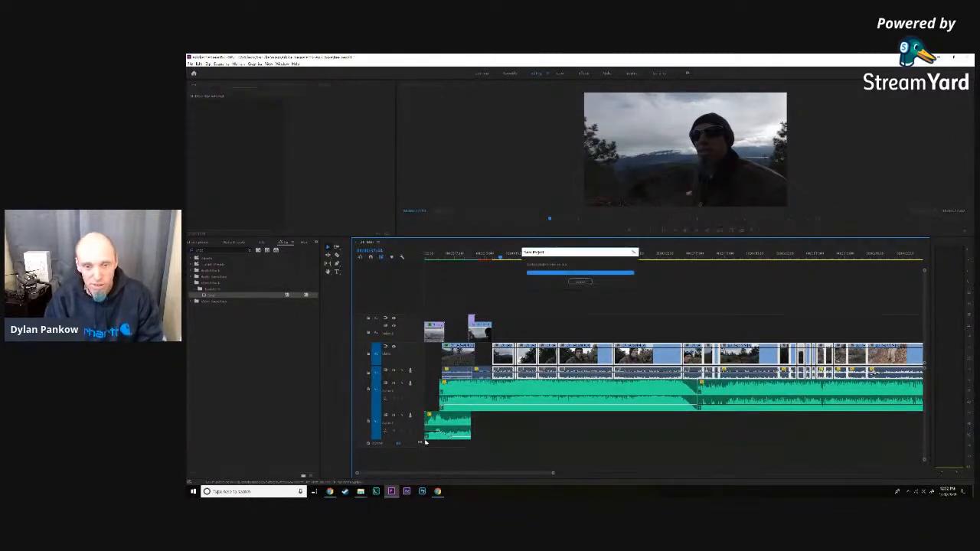
left_click_drag(500, 259, 506, 259)
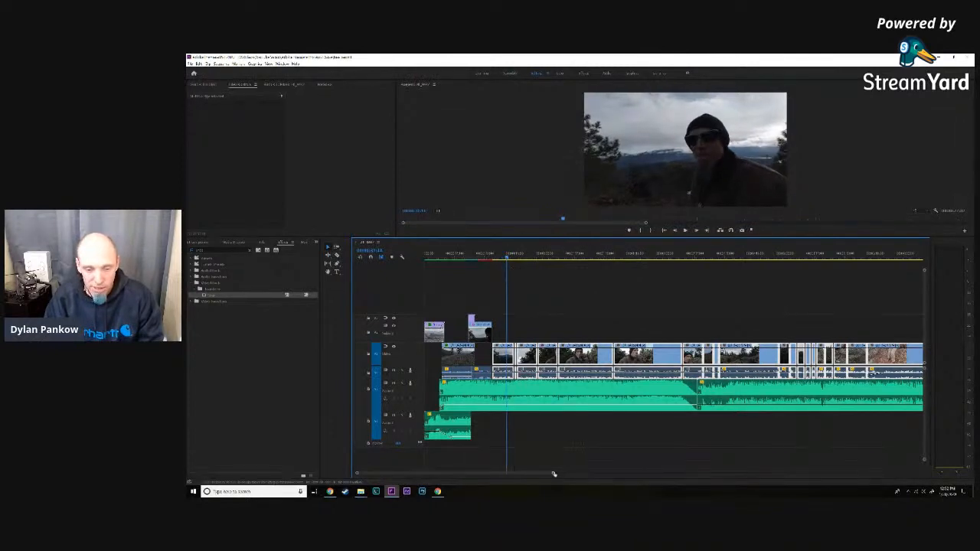
- Examine the alignment of the remaining video and dialogue clips with the music tracks and their fades along the sequence
mouse_move(553, 473)
left_mouse_down()
mouse_move(526, 479)
mouse_move(534, 475)
left_mouse_up()
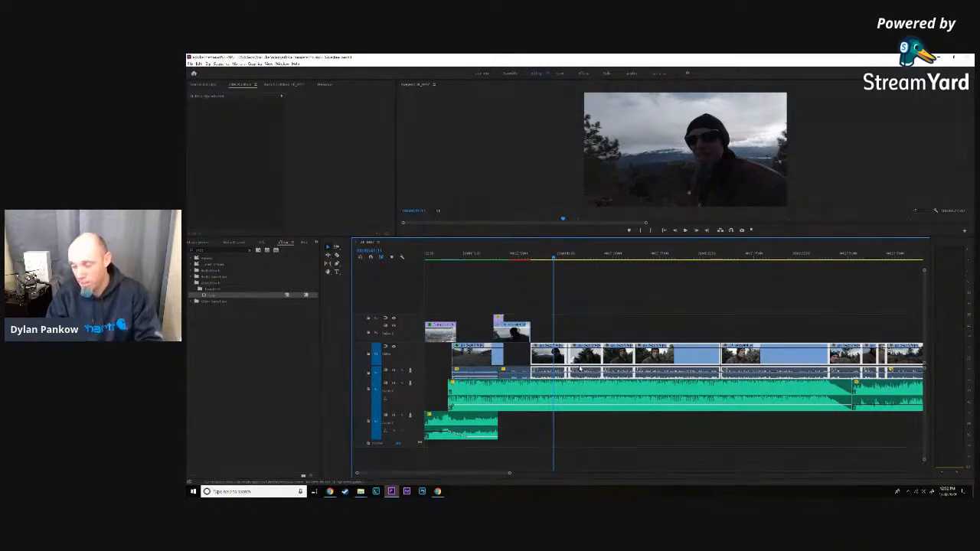
scroll(580, 371, "right", 5)
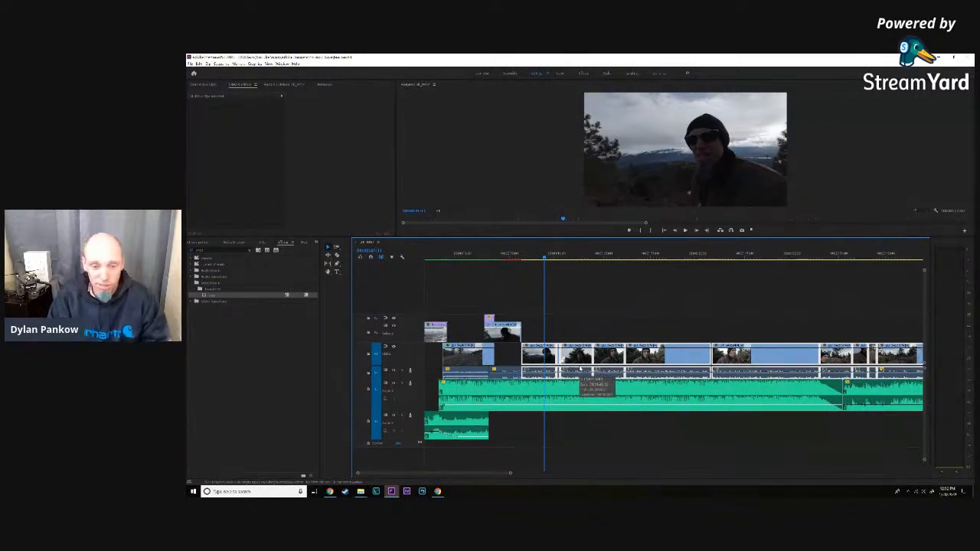
scroll(581, 371, "right", 3)
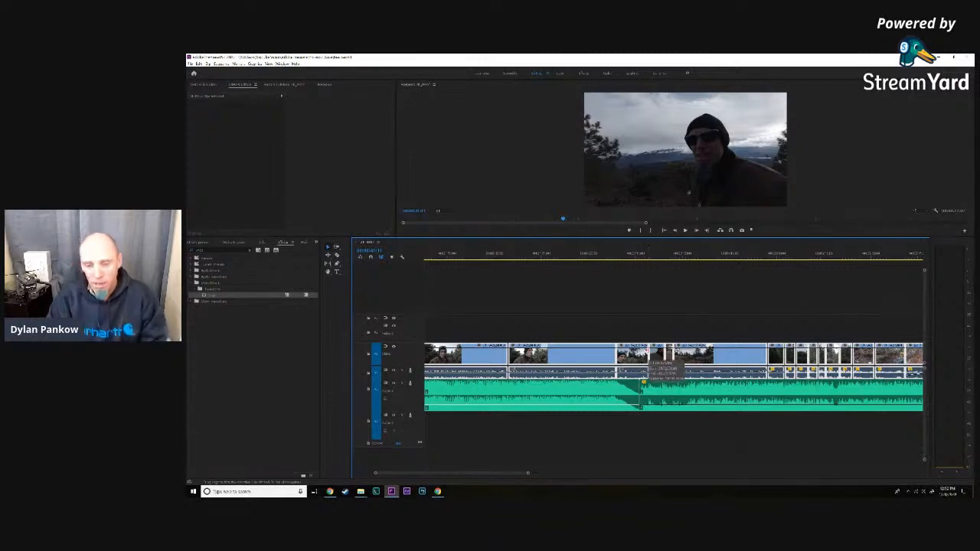
scroll(644, 354, "right", 1)
scroll(643, 354, "right", 2)
scroll(800, 375, "right", 6)
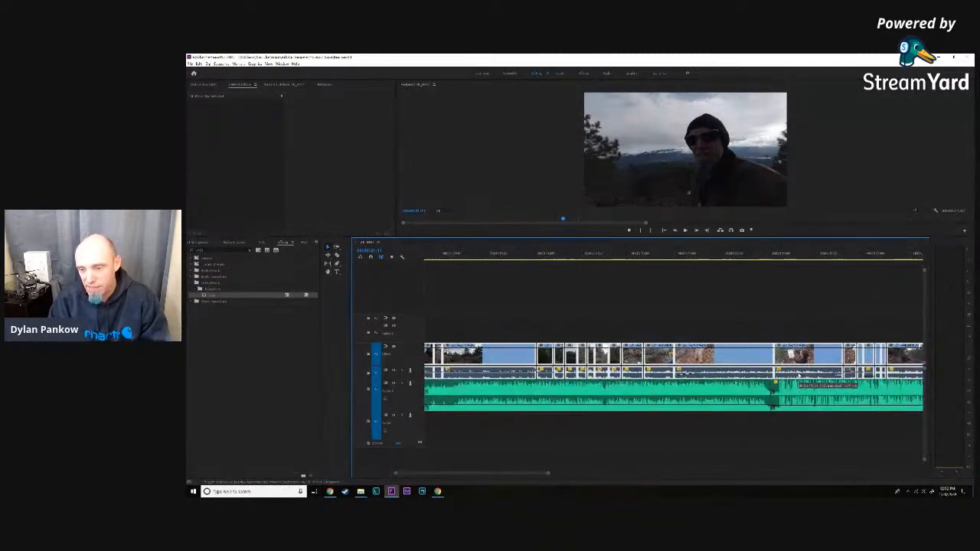
scroll(800, 379, "right", 5)
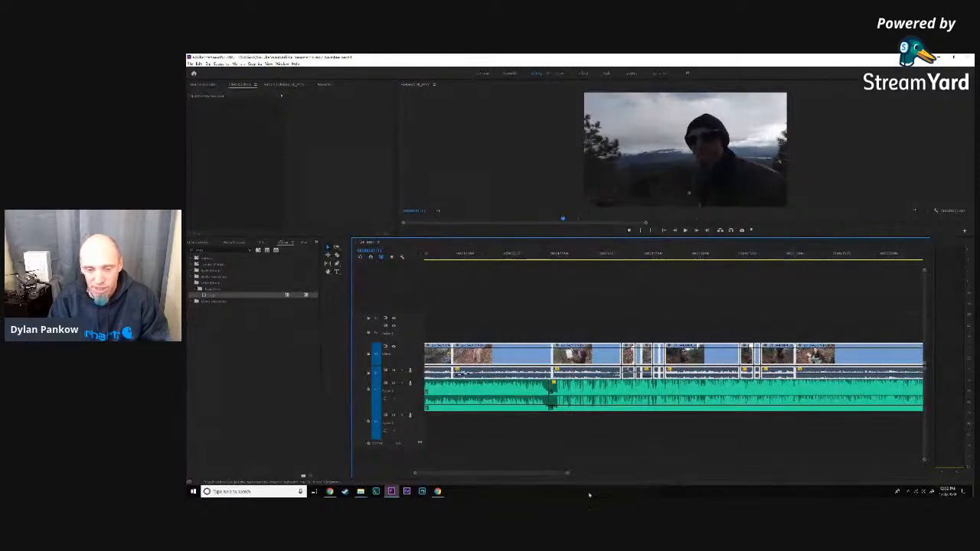
left_click_drag(567, 475, 609, 474)
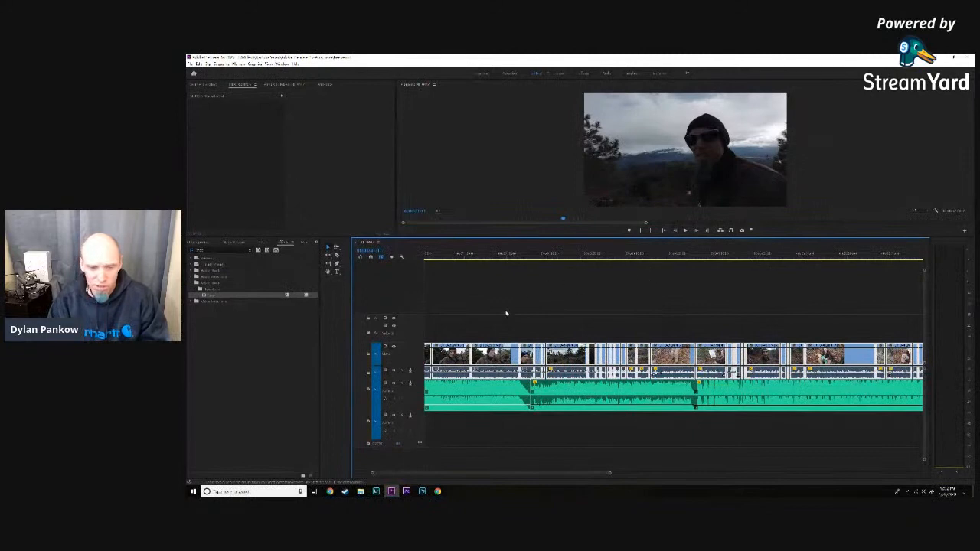
- Play the sequence from the early talking clips in an enlarged program monitor and select the first long music clip
scroll(471, 307, "left", 3)
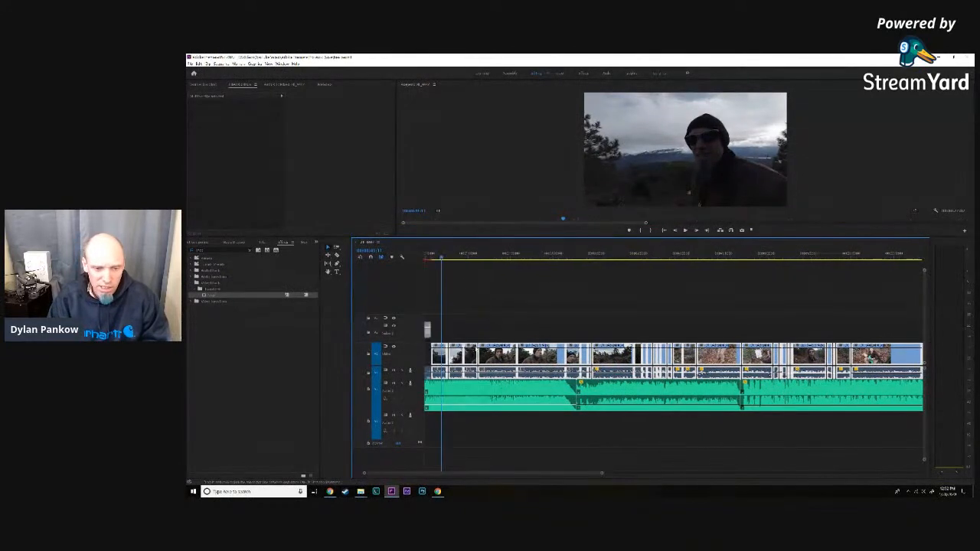
left_click(505, 256)
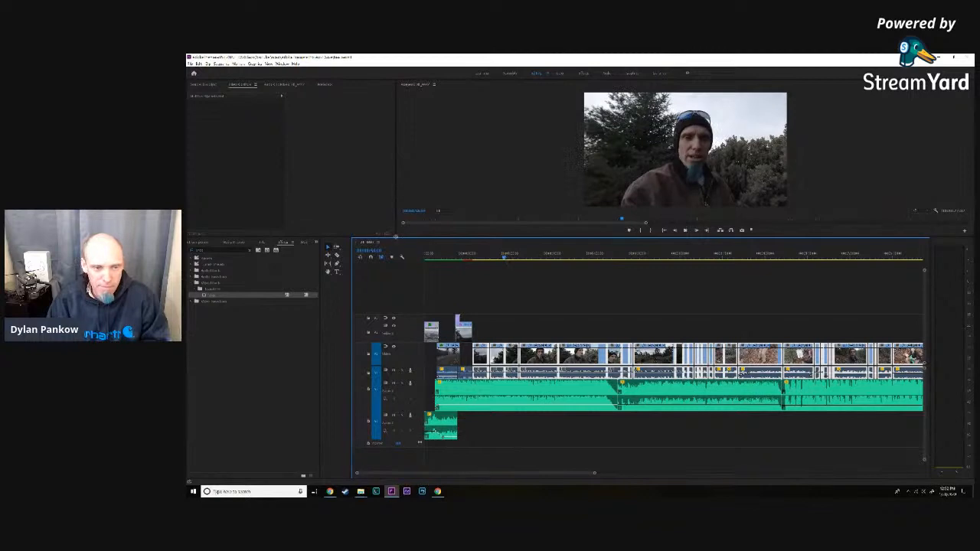
left_click_drag(395, 236, 330, 347)
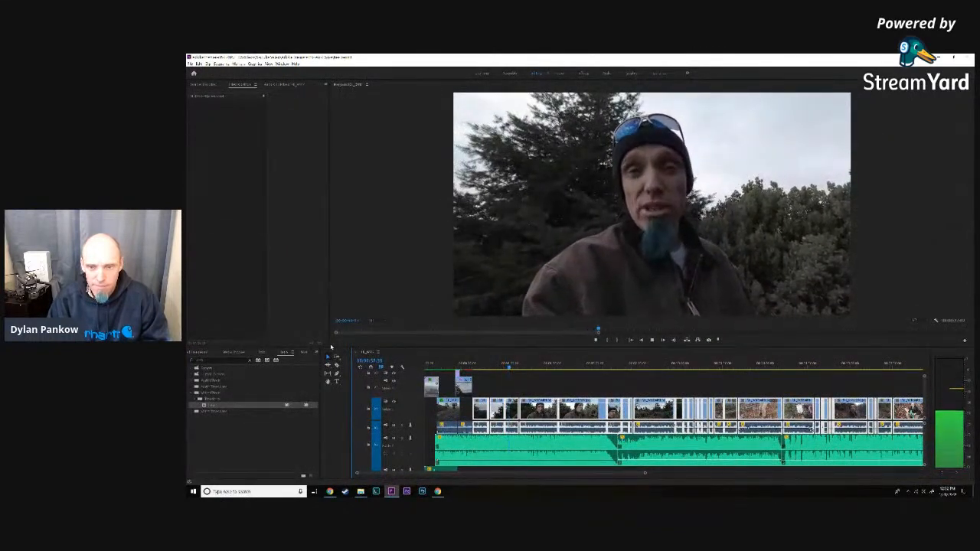
left_click(520, 462)
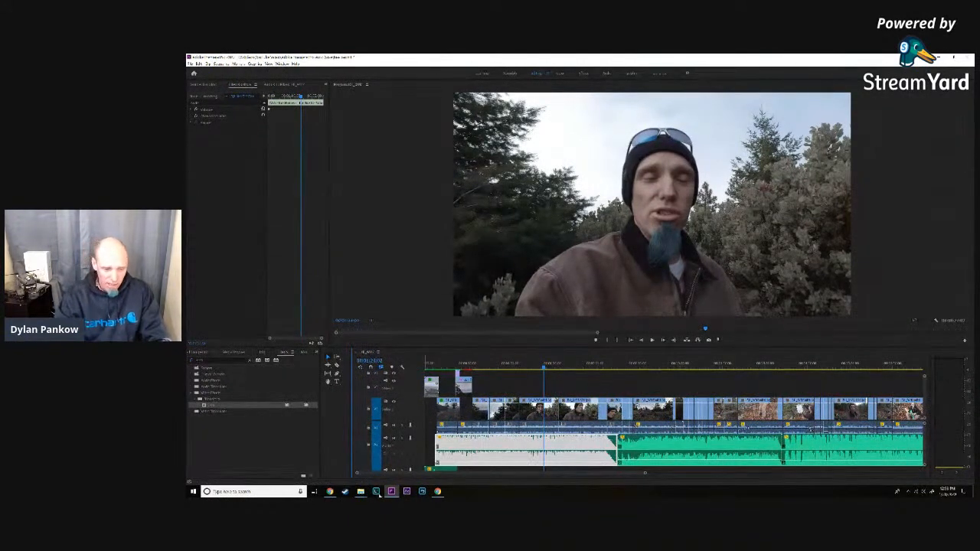
- Switch to the FootageCrate site in Chrome and browse the Christmas effects in the Holiday category
left_click(330, 491)
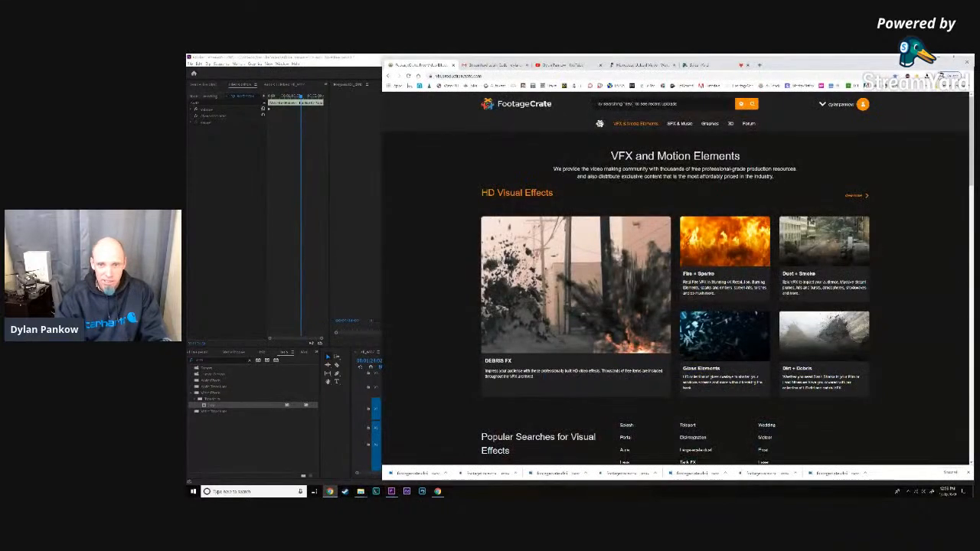
mouse_move(635, 125)
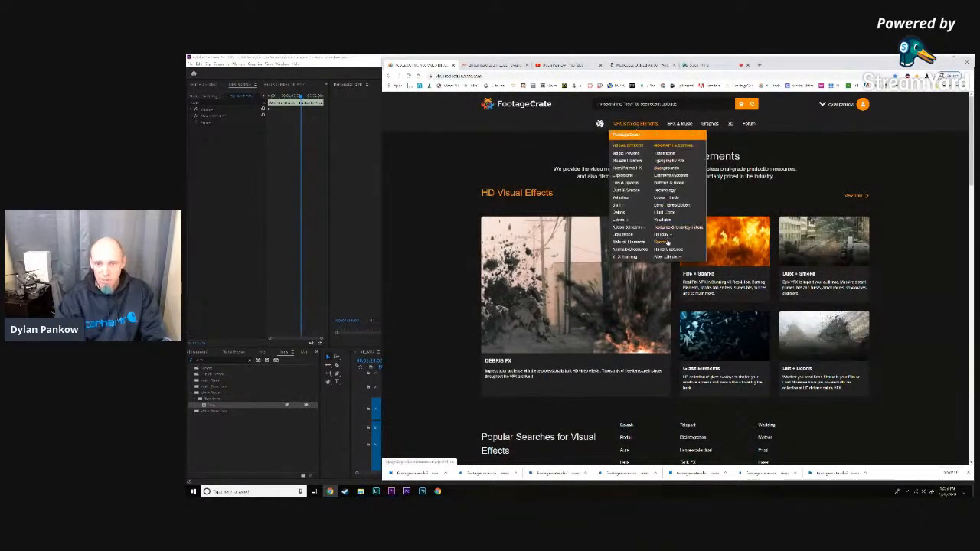
mouse_move(663, 234)
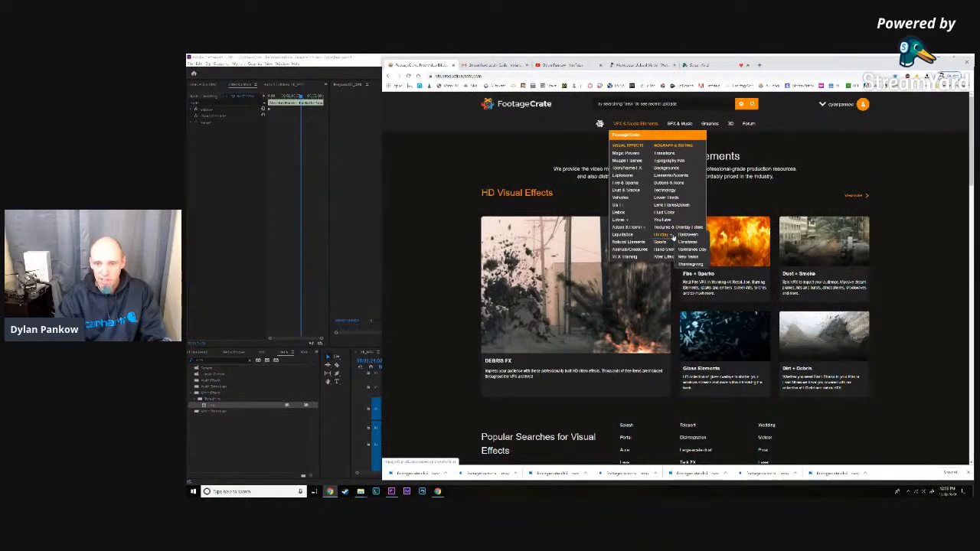
left_click(690, 243)
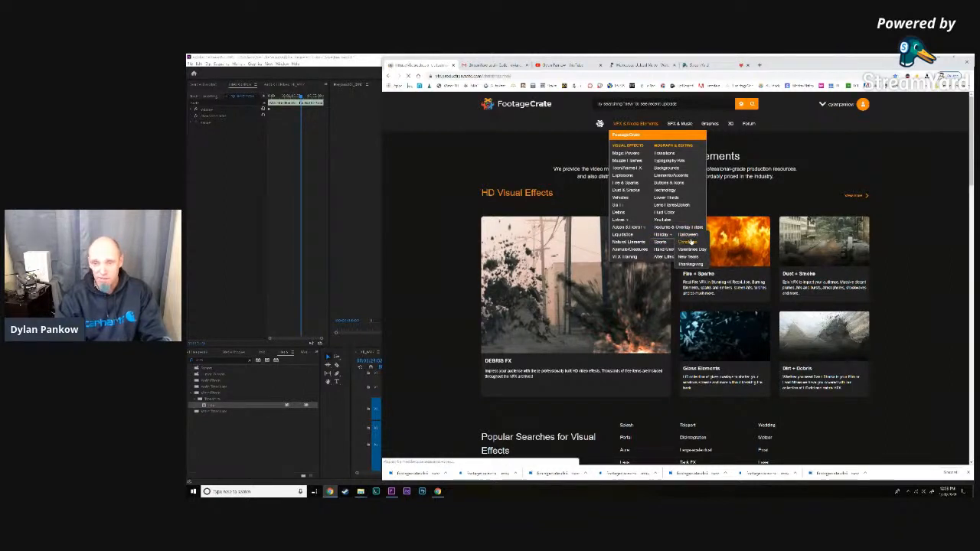
scroll(691, 242, "down", 1)
scroll(691, 242, "down", 3)
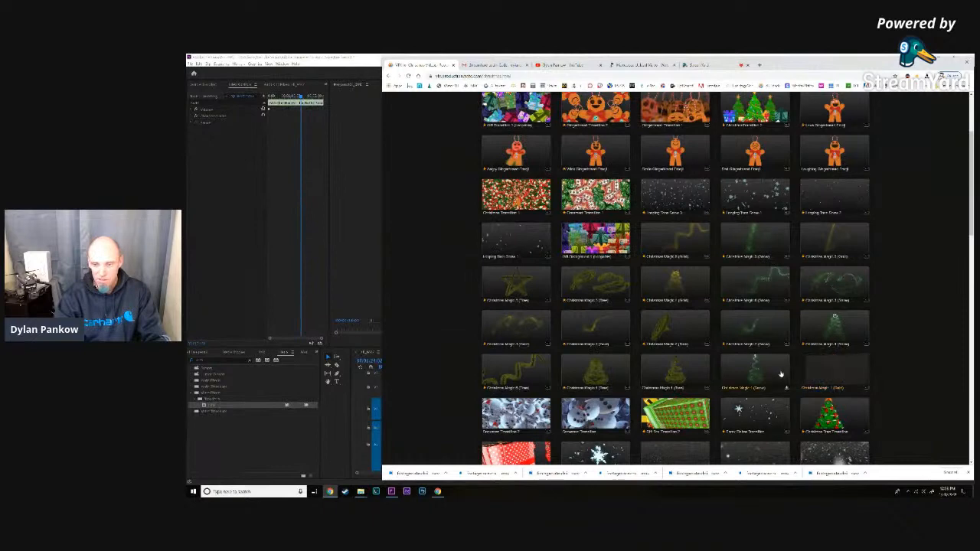
- Preview a Christmas Magic snow effect and a Looping Toon Snow effect, closing each preview
left_click(755, 372)
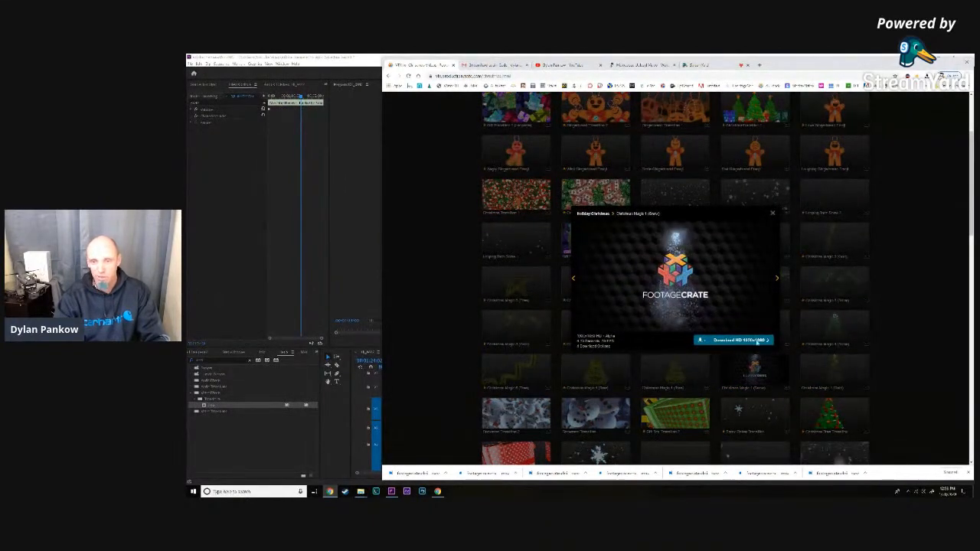
left_click(773, 214)
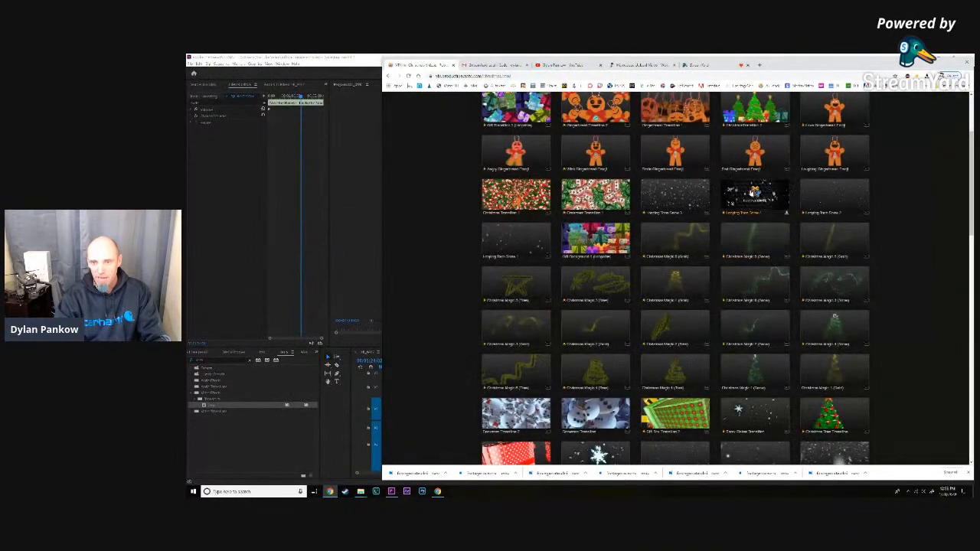
left_click(754, 193)
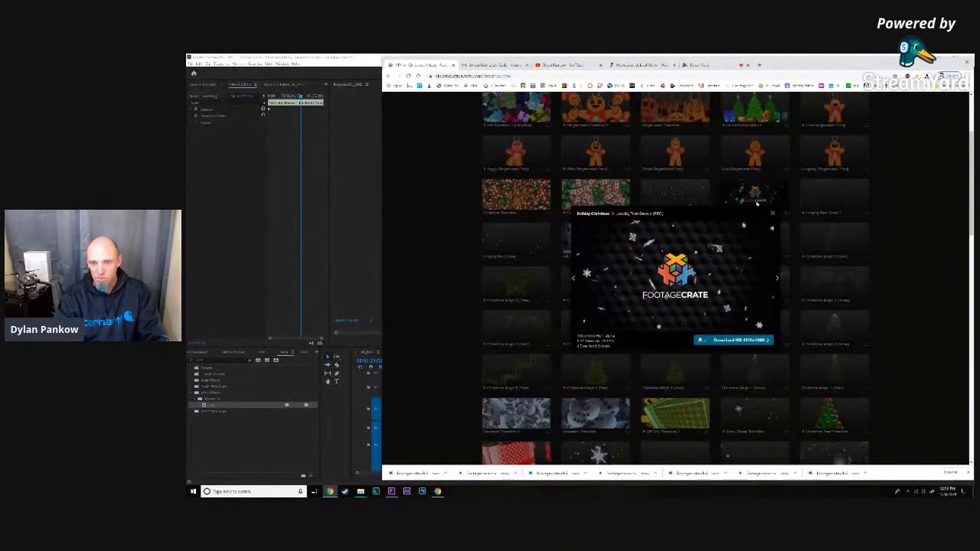
left_click(773, 214)
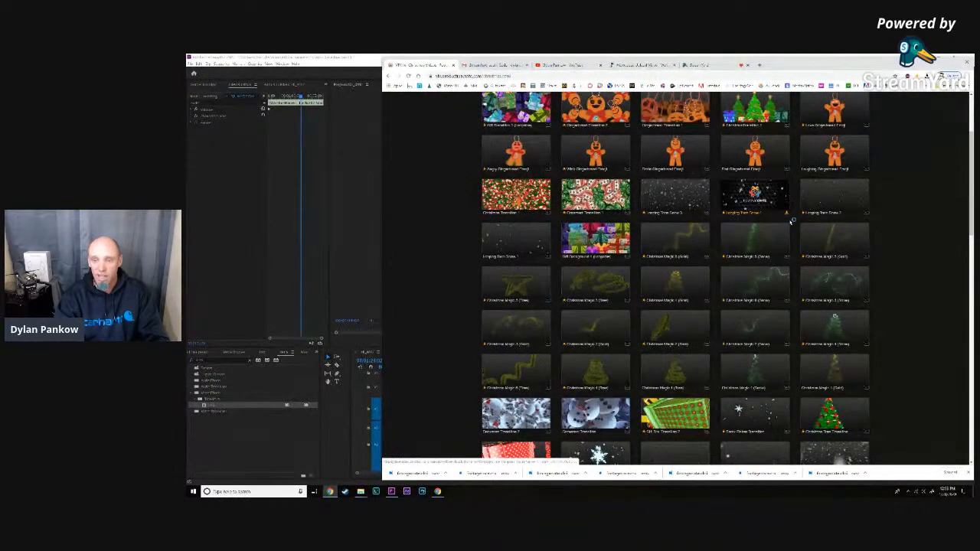
- Download the previewed Looping Toon Snow clip into another subfolder alongside the Christmas folder
left_click(787, 214)
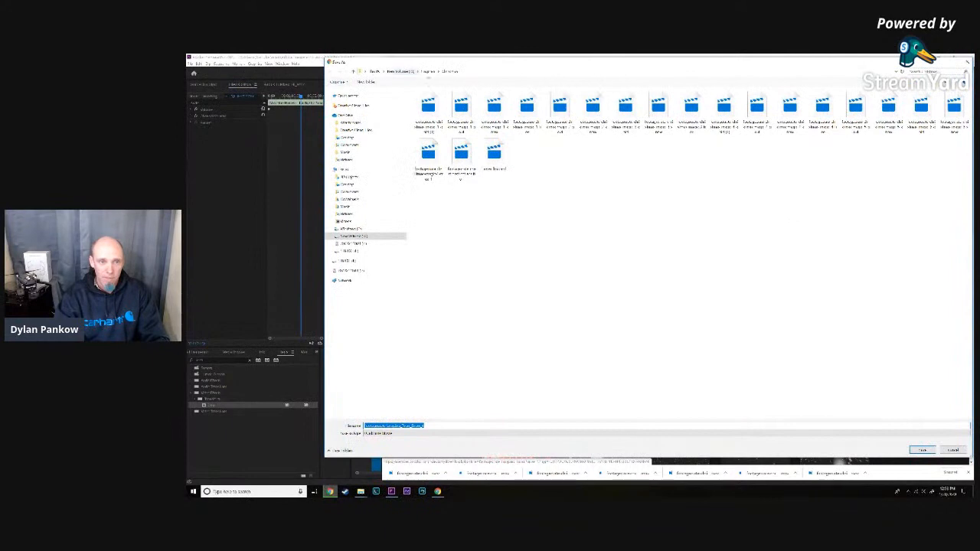
left_click(430, 72)
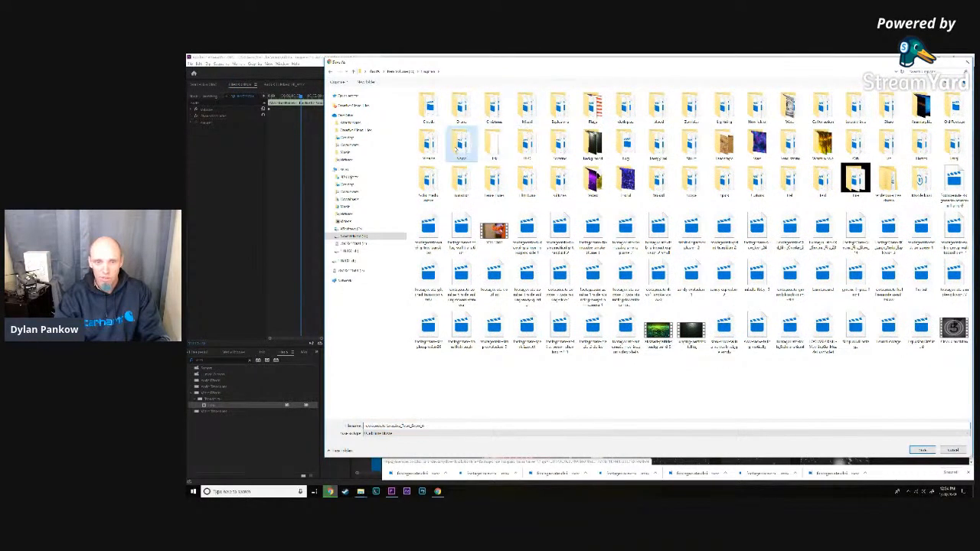
double_click(461, 142)
left_click(924, 450)
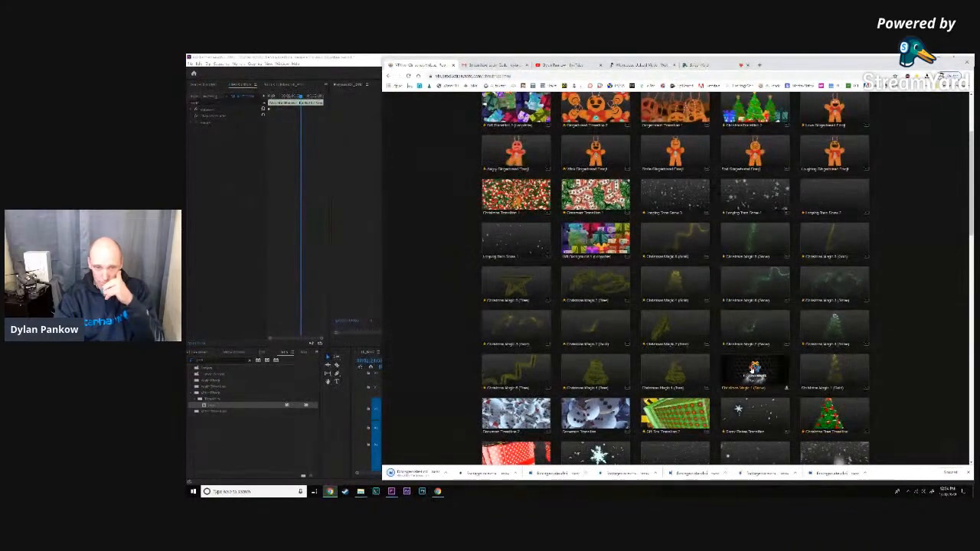
- Open the Particles collection under Backgrounds and preview the second Abstract Particles clip
scroll(751, 374, "up", 5)
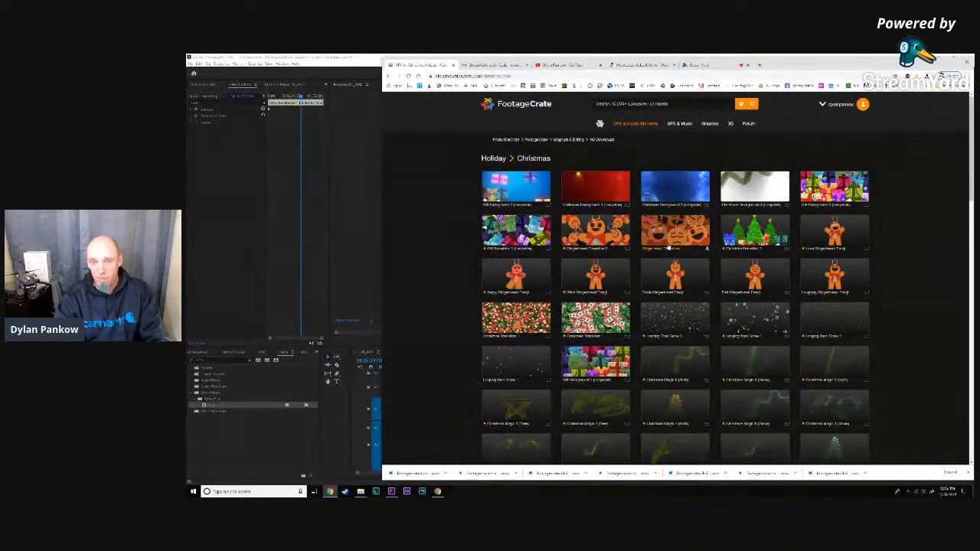
mouse_move(626, 124)
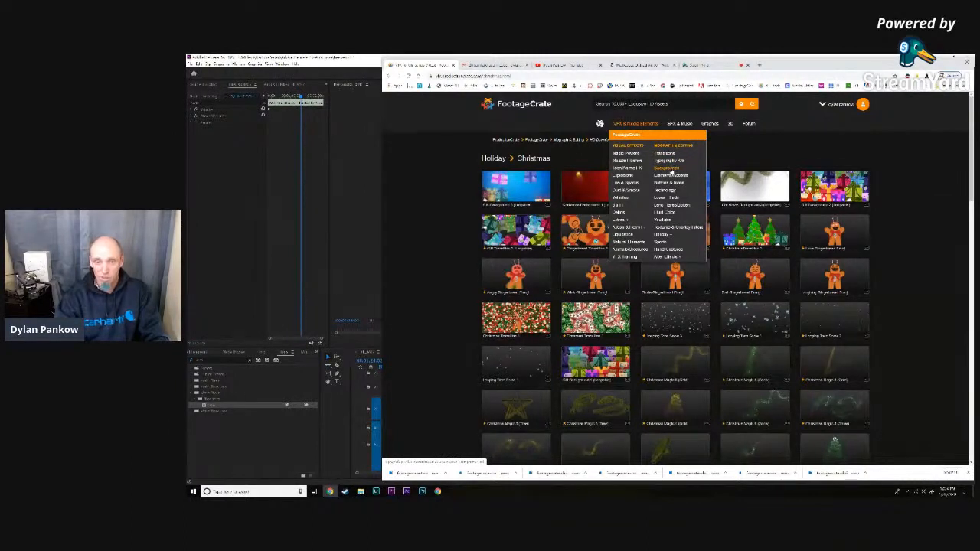
left_click(671, 172)
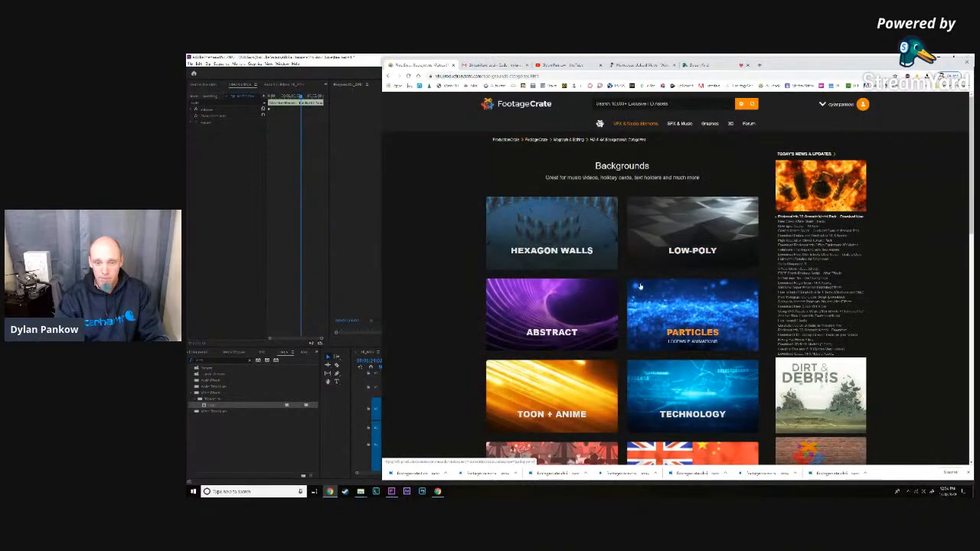
scroll(640, 287, "down", 1)
left_click(640, 287)
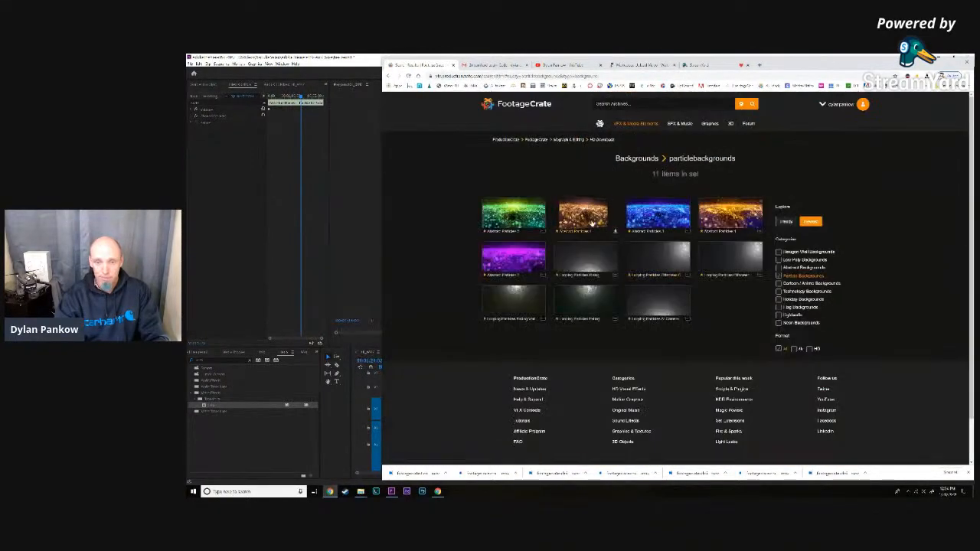
left_click(592, 223)
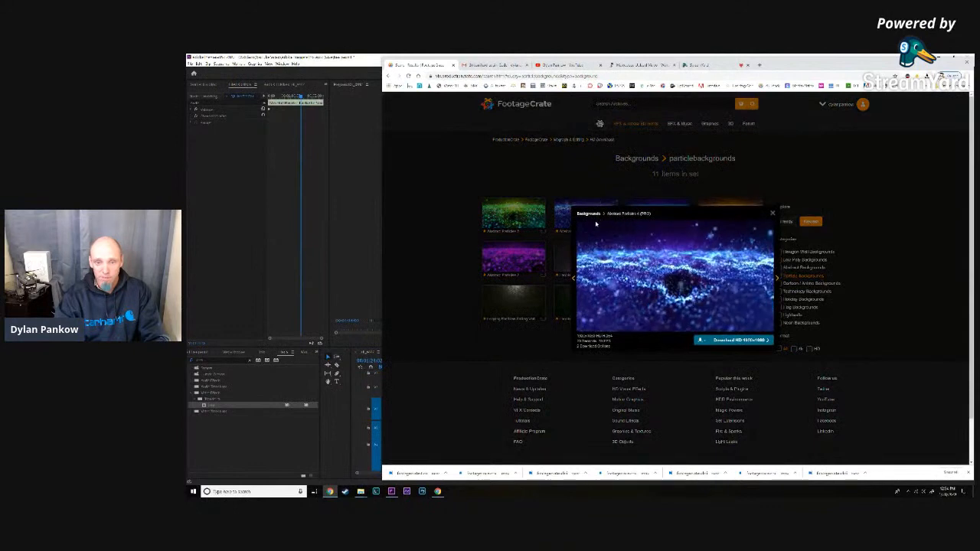
left_click(773, 214)
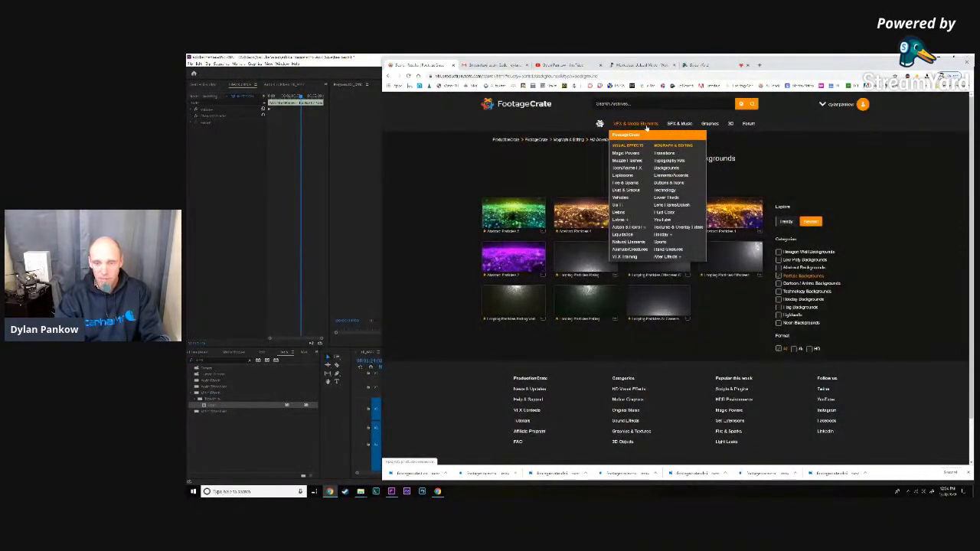
- Open the Headshots collection of the Zombies extras and preview a back-view zombie clip
mouse_move(627, 223)
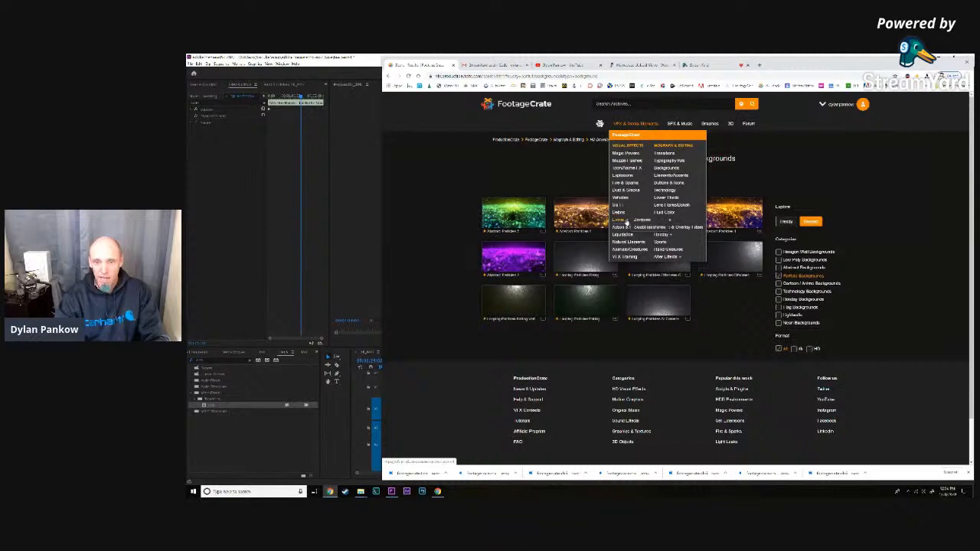
left_click(643, 220)
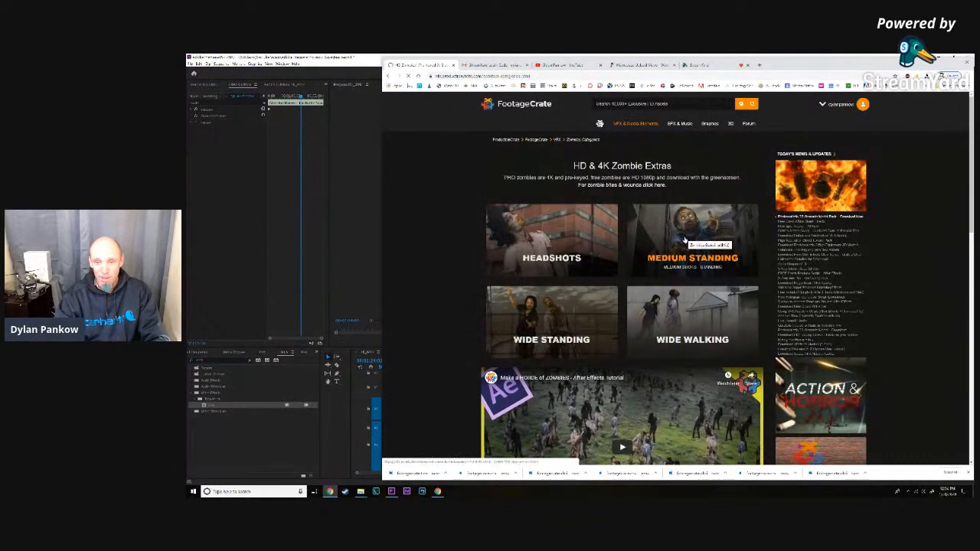
left_click(561, 251)
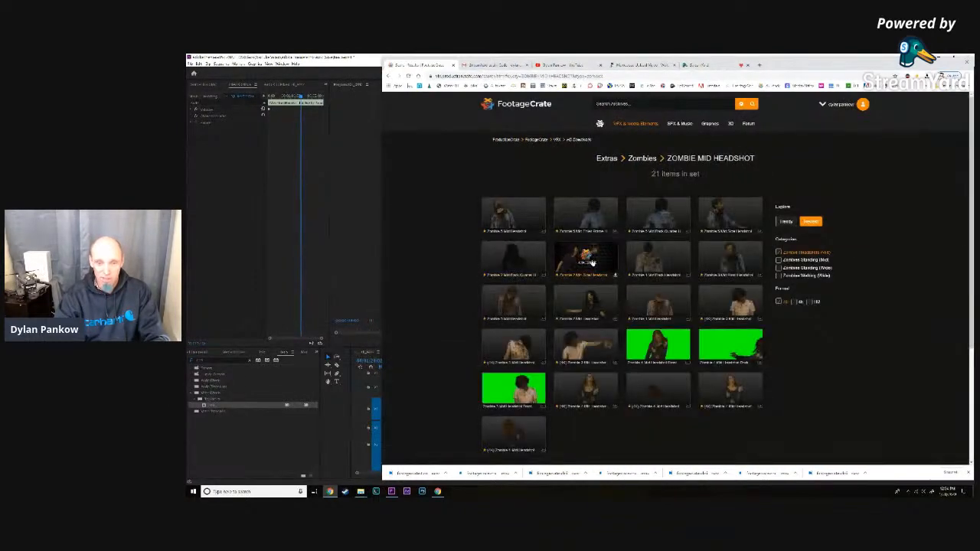
left_click(642, 260)
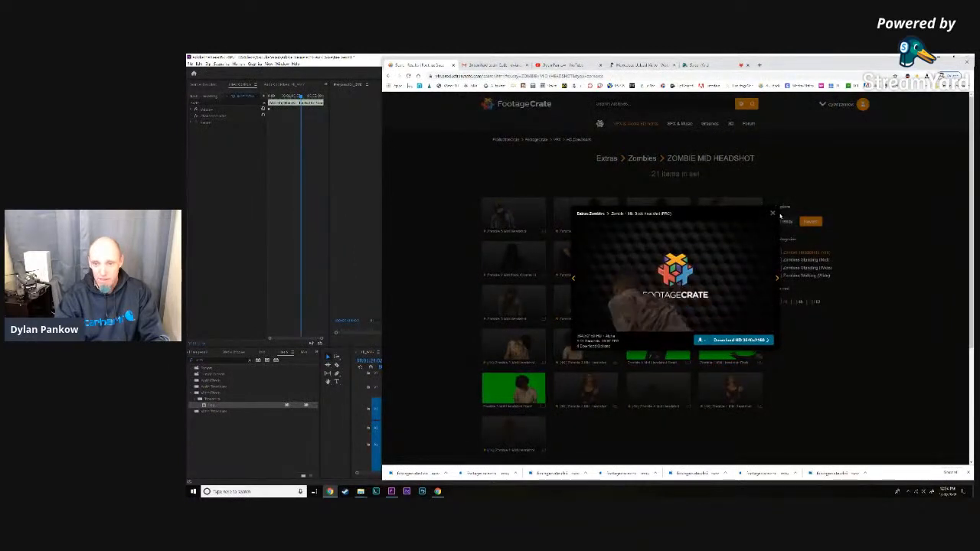
left_click(773, 214)
- Open the Wide Walking collection of the Zombies extras and preview a clip of a zombie turning
mouse_move(635, 124)
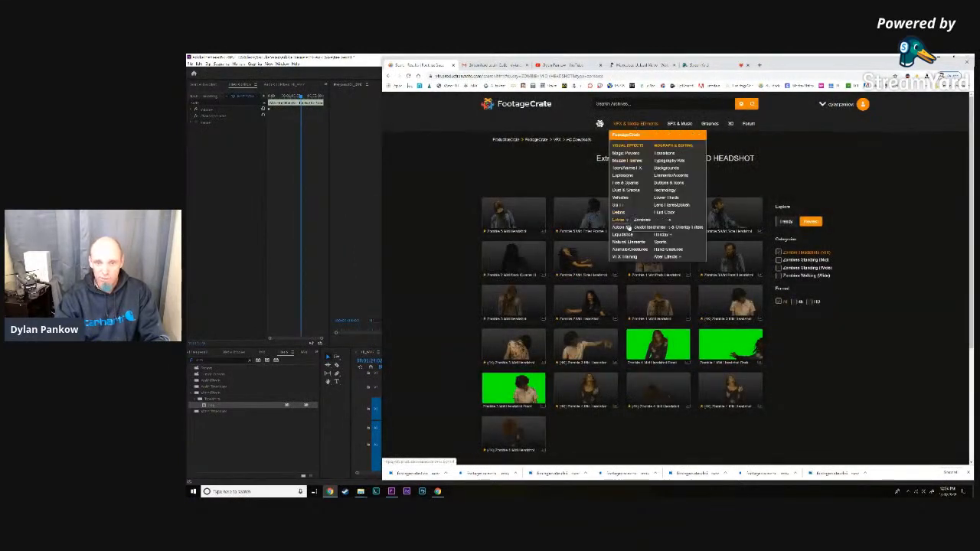
left_click(642, 221)
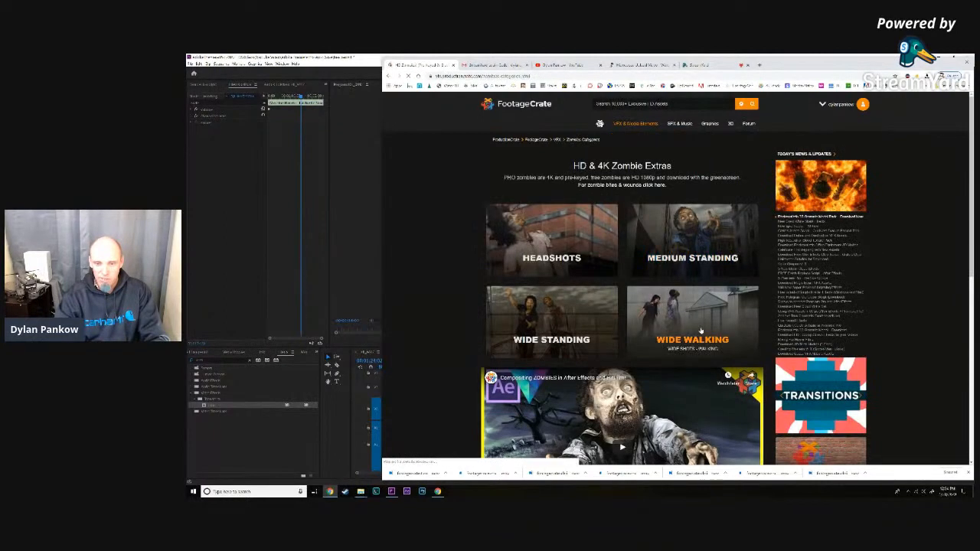
left_click(701, 331)
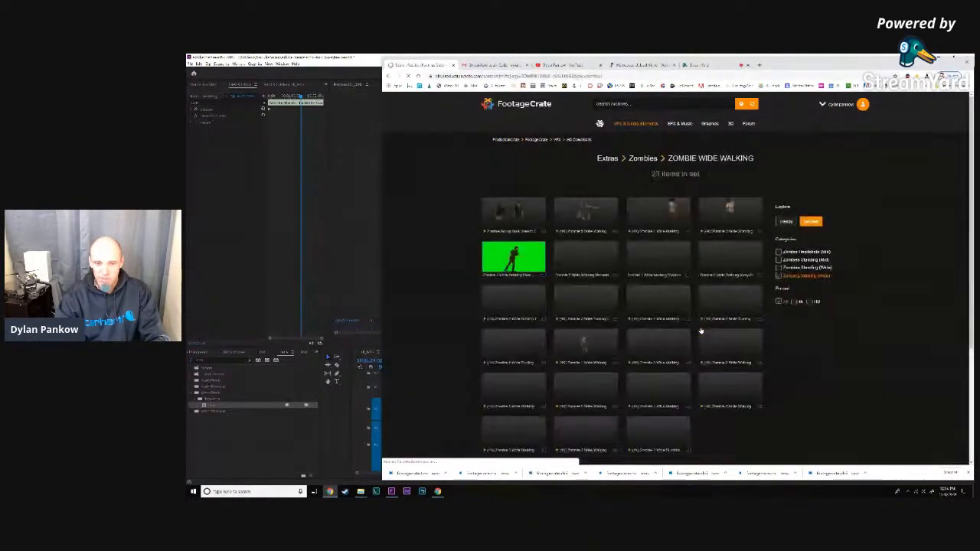
left_click(589, 298)
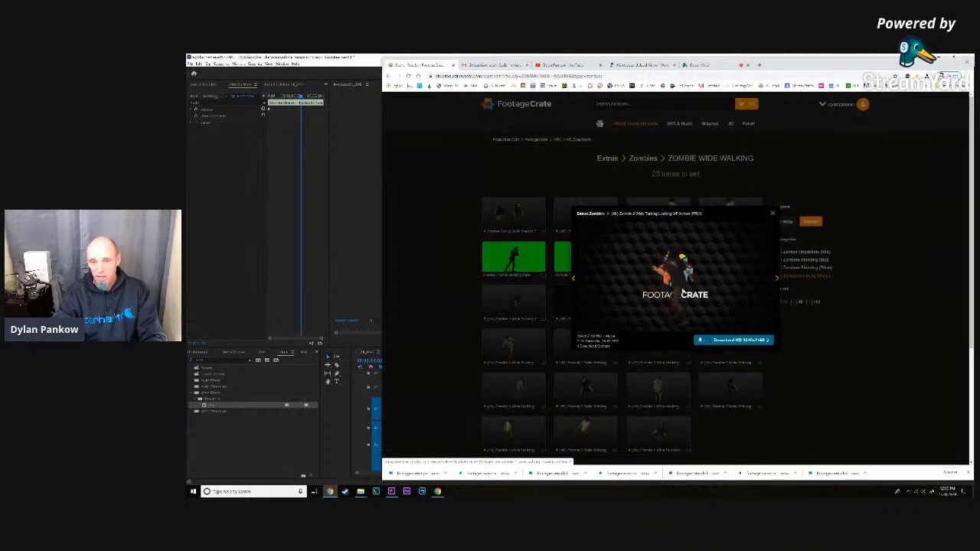
left_click(772, 215)
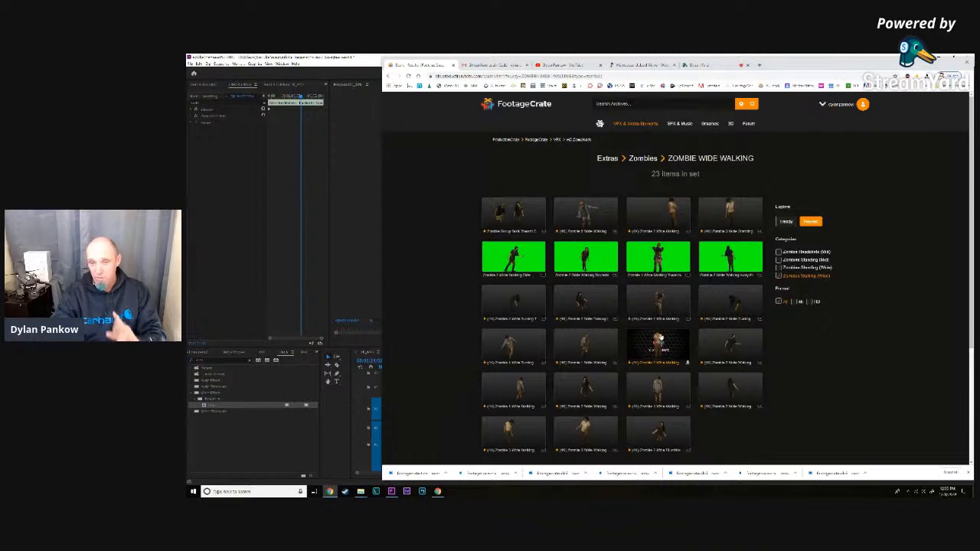
- Open the Ice collection under Liquids and Ice and look through its mist, snow and ice spike effects
mouse_move(643, 124)
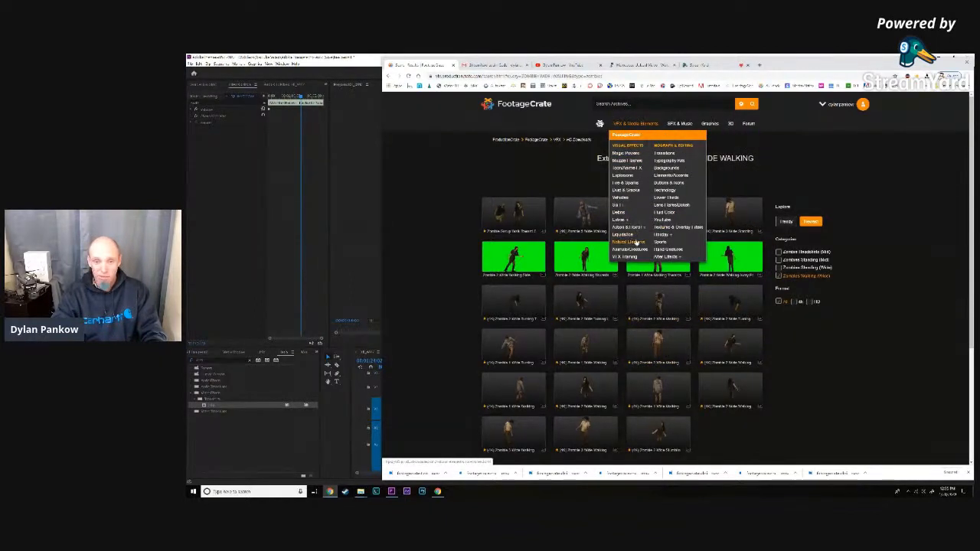
left_click(630, 236)
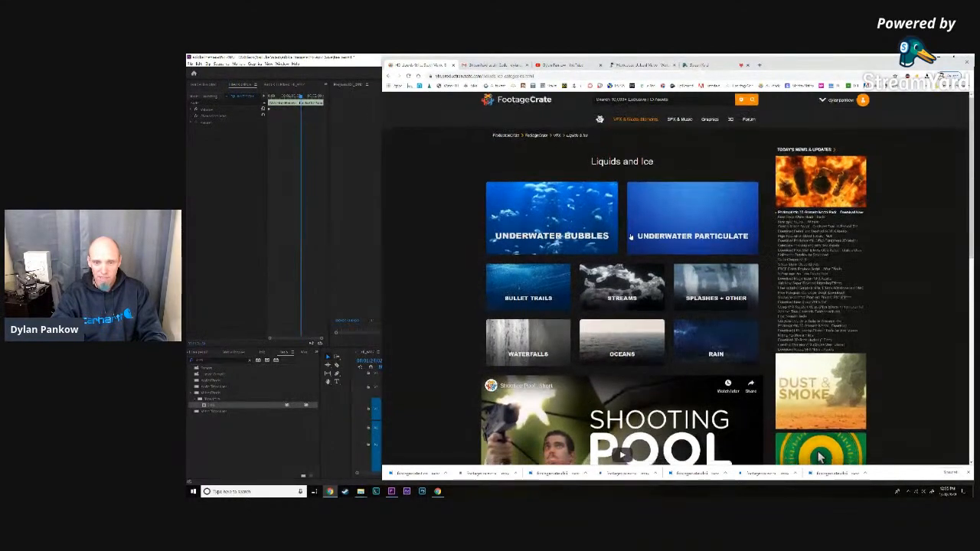
scroll(605, 330, "down", 5)
left_click(573, 328)
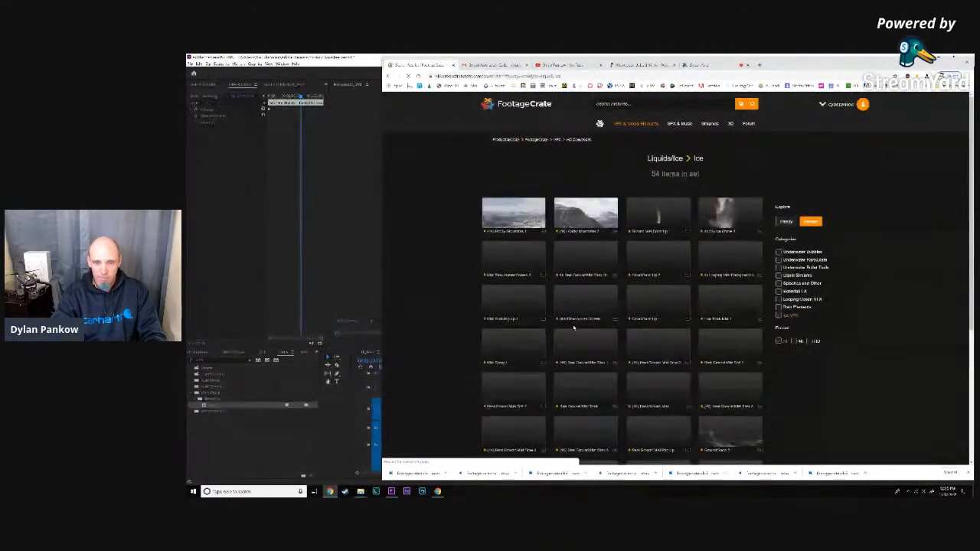
scroll(613, 314, "down", 5)
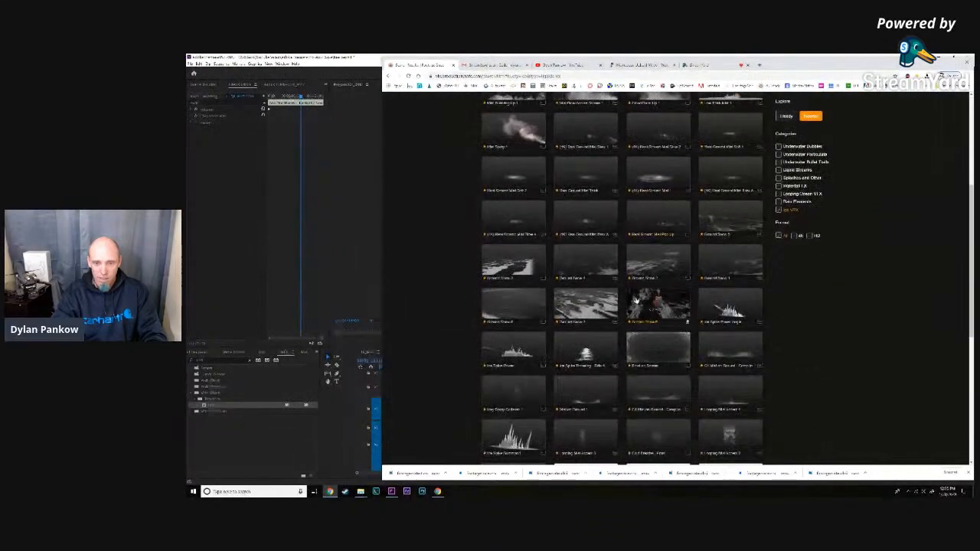
- Preview the Ice Spike Power Angle clip in the Ice collection and close the preview
left_click(720, 303)
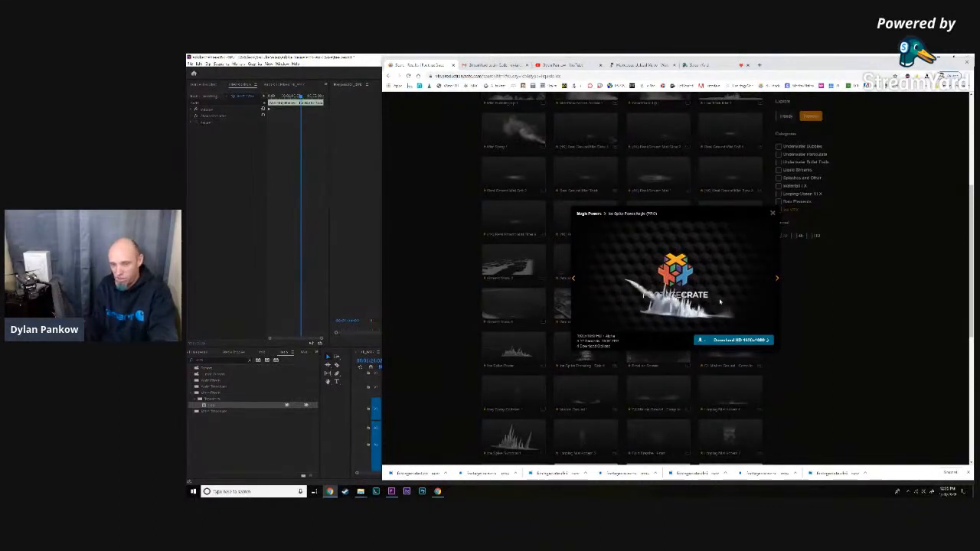
left_click(773, 215)
scroll(770, 280, "down", 10)
scroll(773, 297, "up", 5)
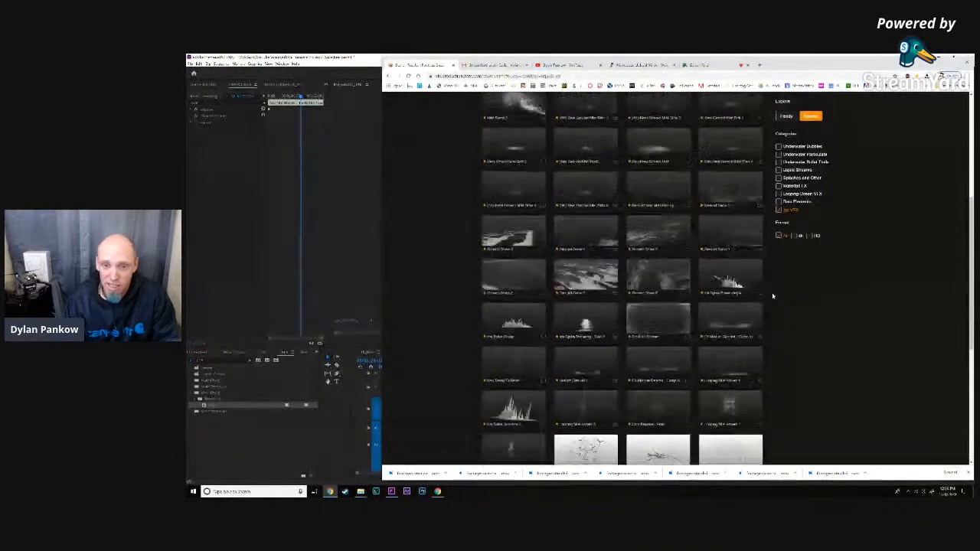
- Open the Debris category of visual effects and preview the Falling Debris 1 clip
scroll(772, 296, "up", 5)
mouse_move(636, 124)
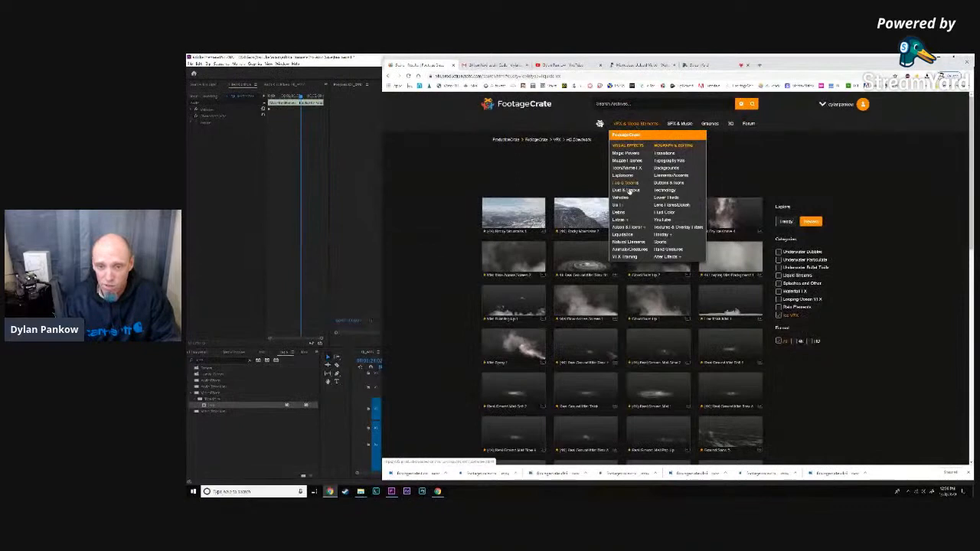
left_click(623, 216)
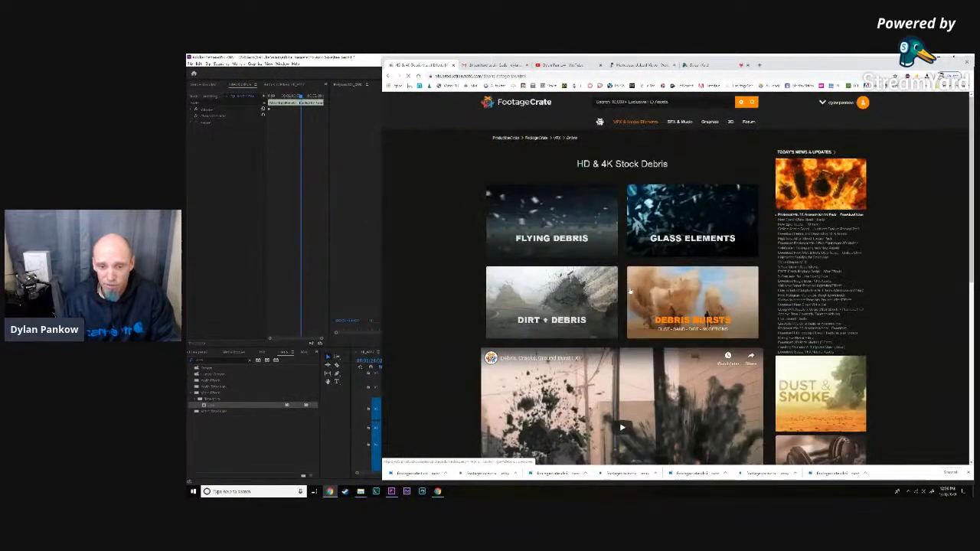
scroll(624, 343, "down", 2)
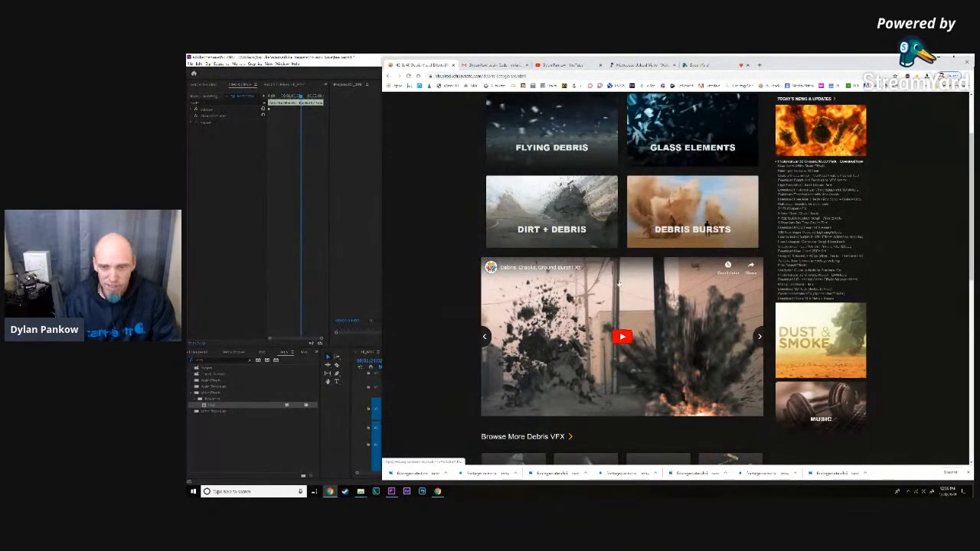
scroll(637, 332, "down", 4)
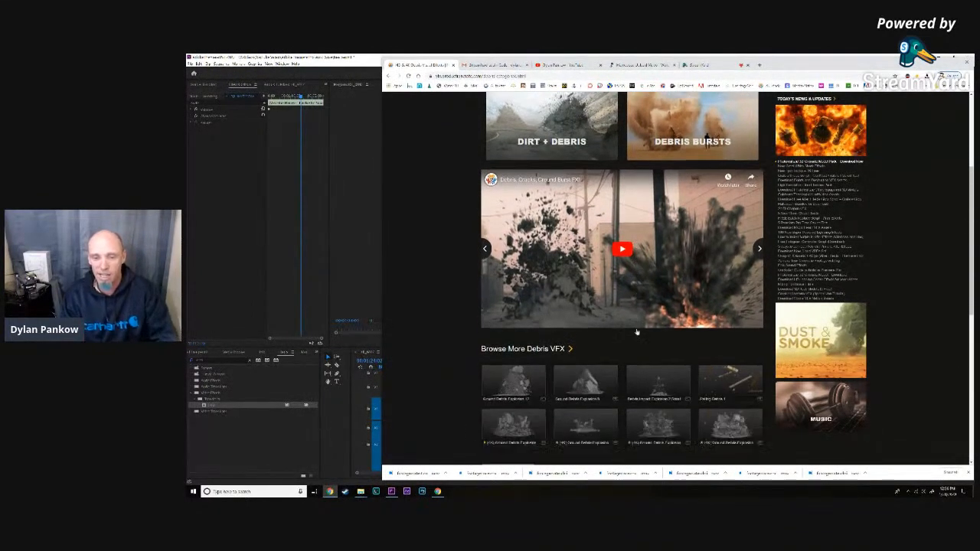
left_click(730, 284)
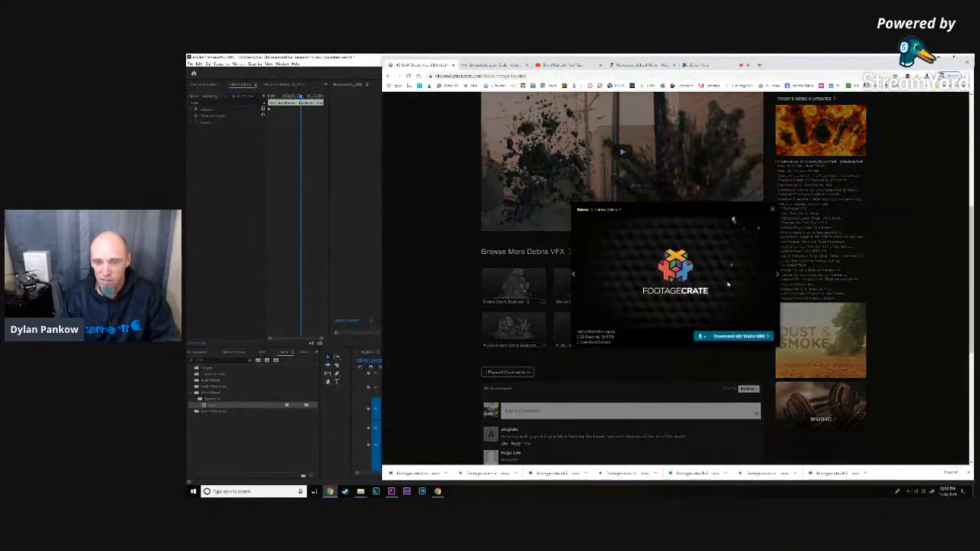
left_click(772, 216)
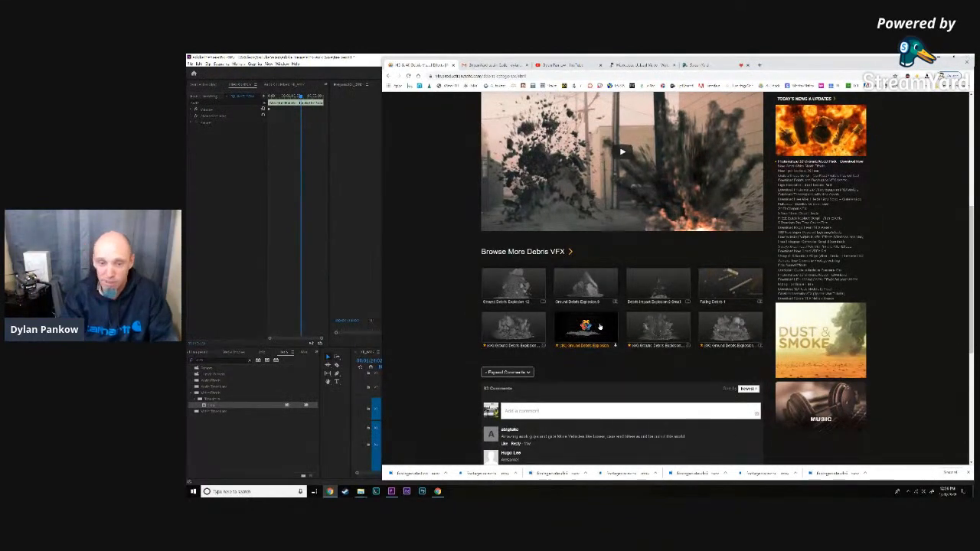
- Switch to the StreamYard broadcast studio to check the live stream and its chat
scroll(600, 326, "up", 5)
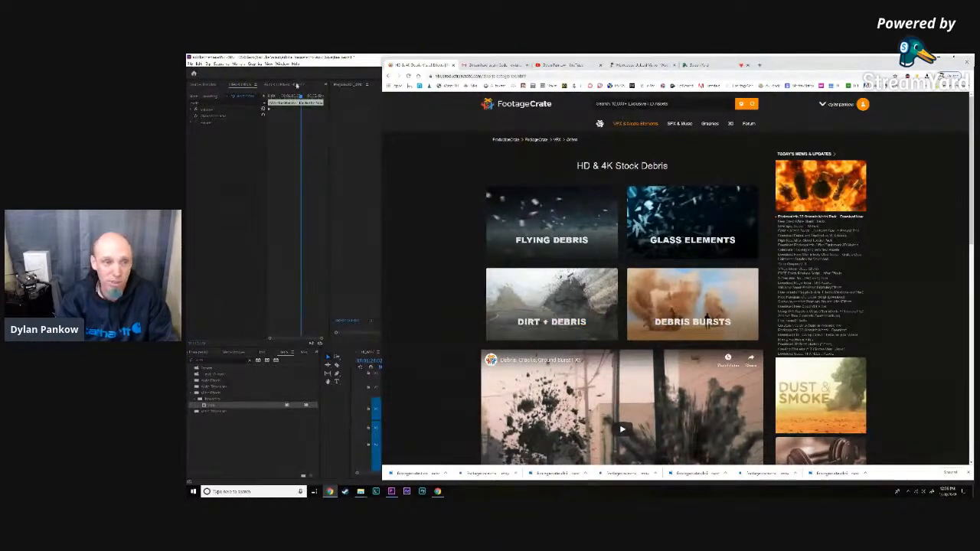
left_click(698, 65)
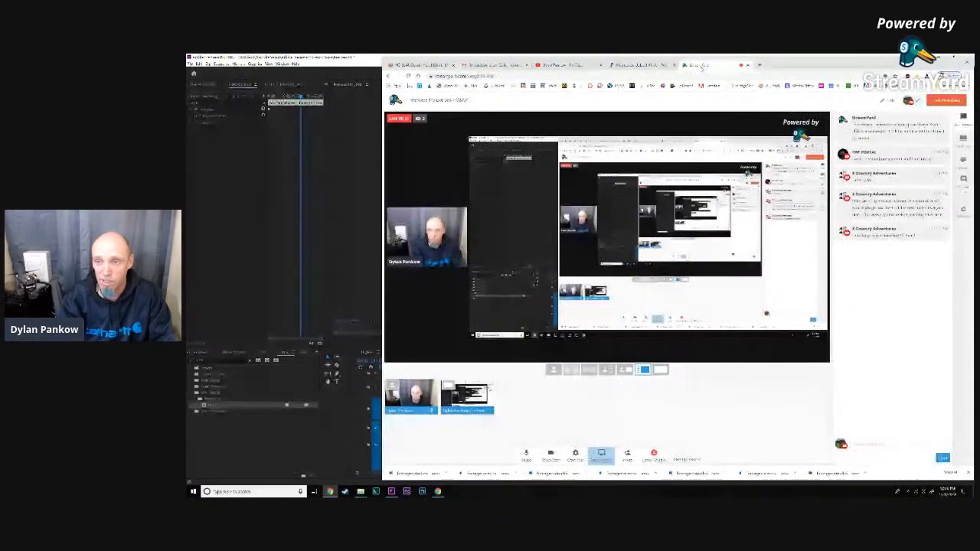